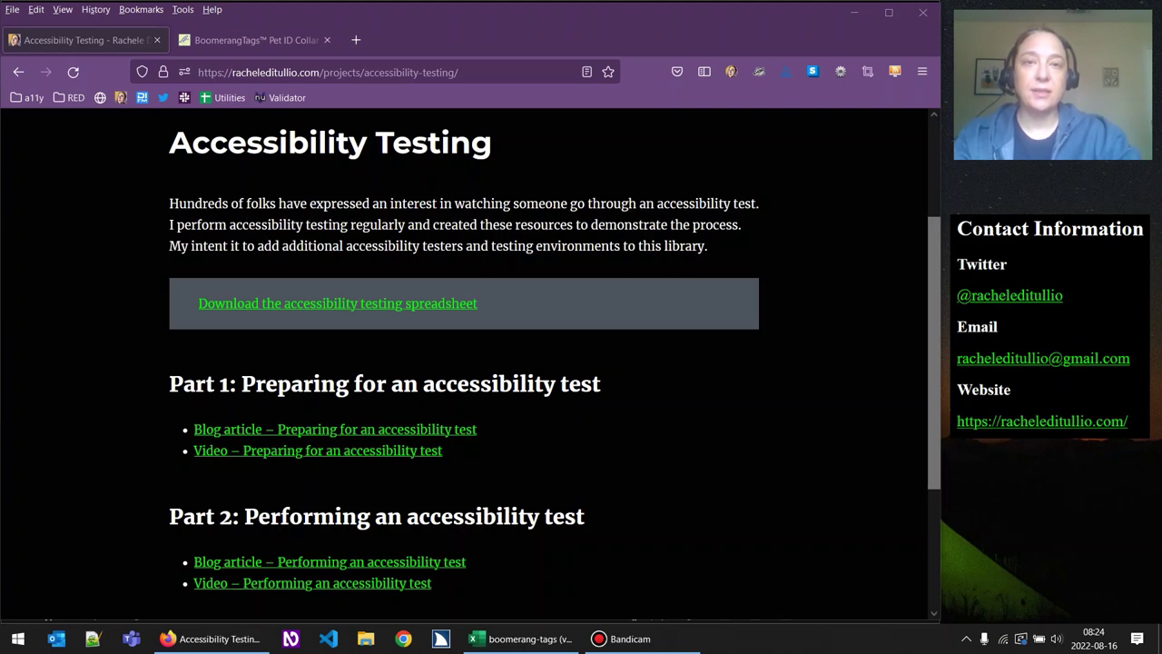
# View the home page header's contrast criteria in the boomerang-tags Excel workbook and return to the BoomerangTags home page in Firefox.
pyautogui.hotkey('ctrl', 'Tab')
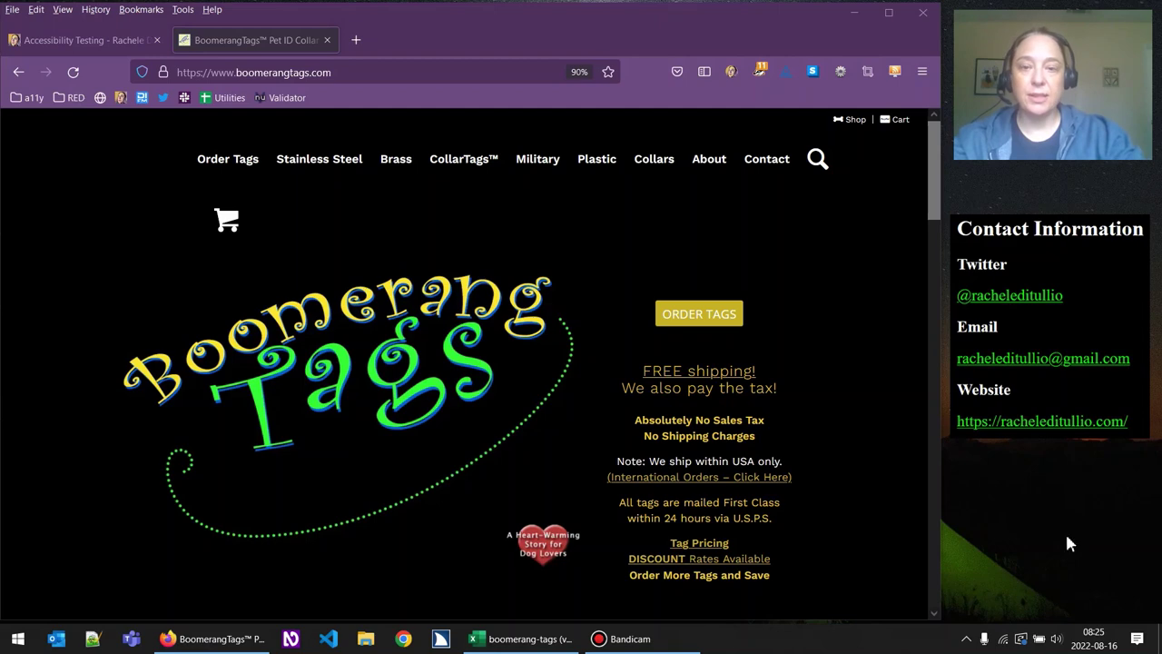
pyautogui.click(513, 639)
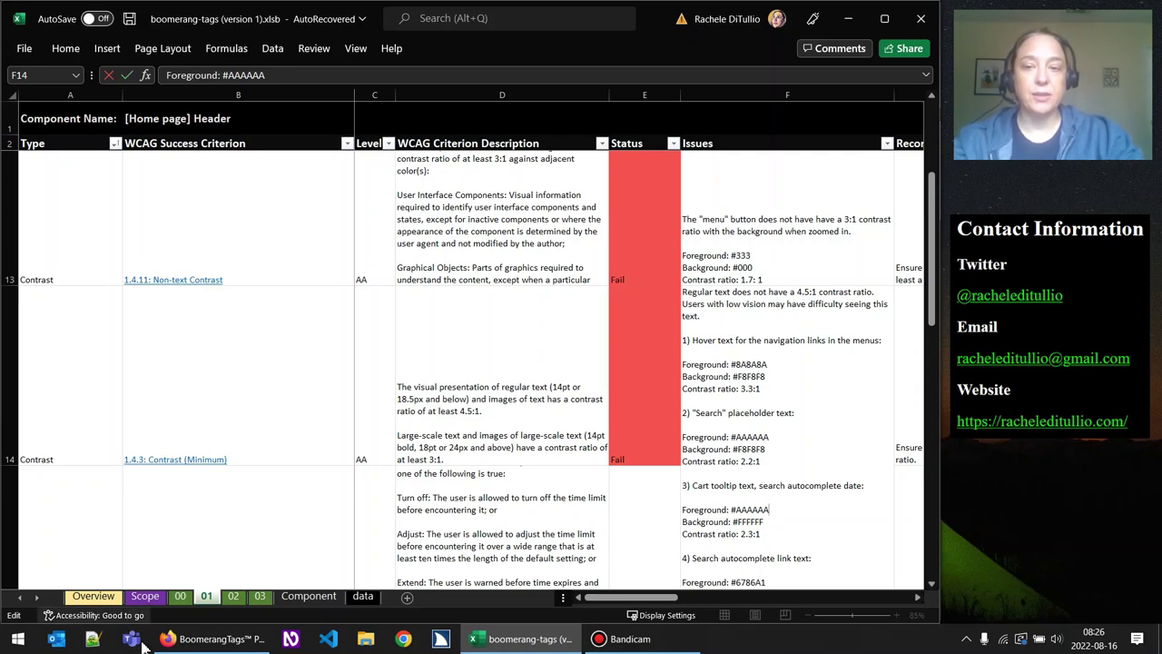
pyautogui.click(218, 639)
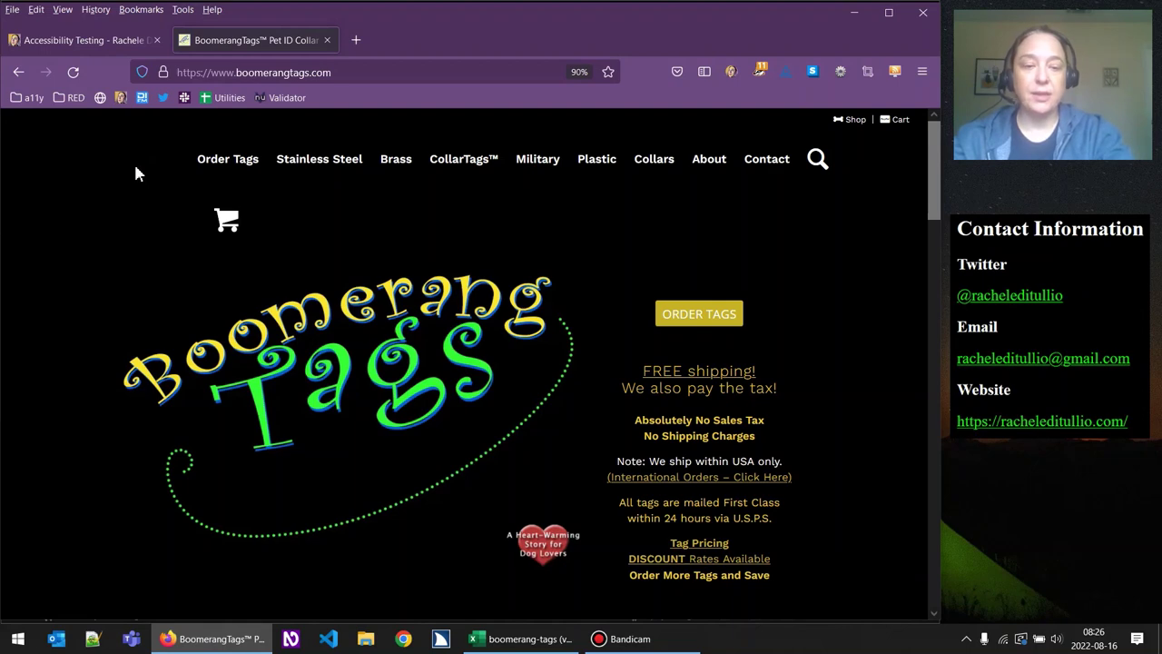
# Scan the whole BoomerangTags home page with axe DevTools and open the issue about sufficient color contrast.
pyautogui.hotkey('ctrl', 'shift', 'k')
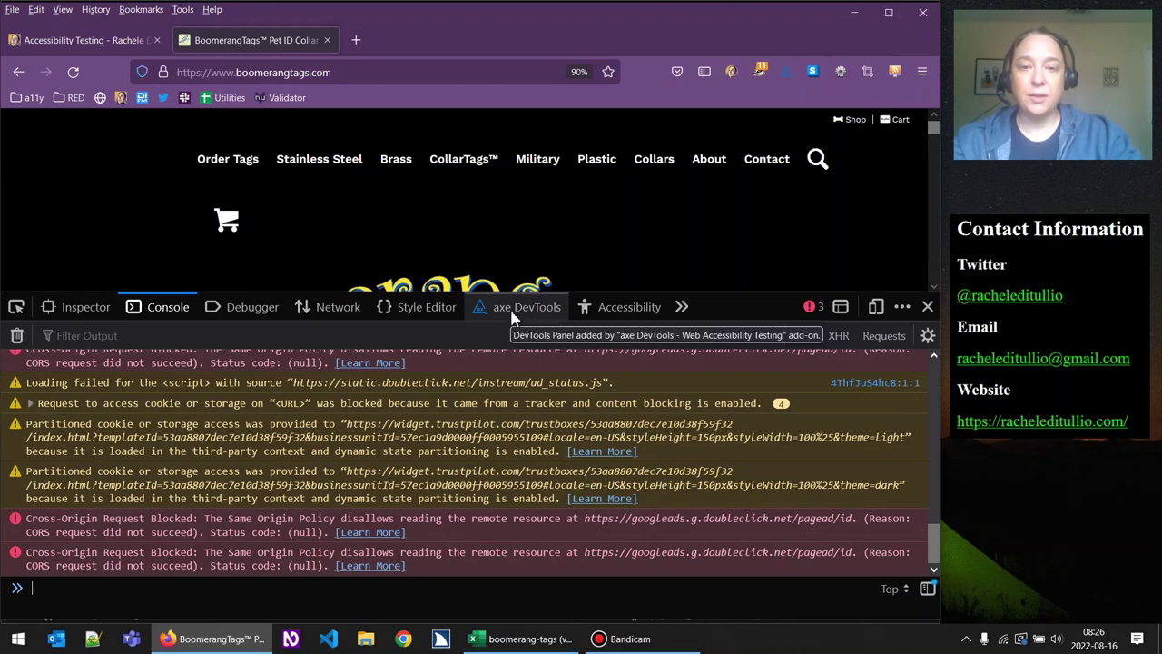
pyautogui.click(512, 311)
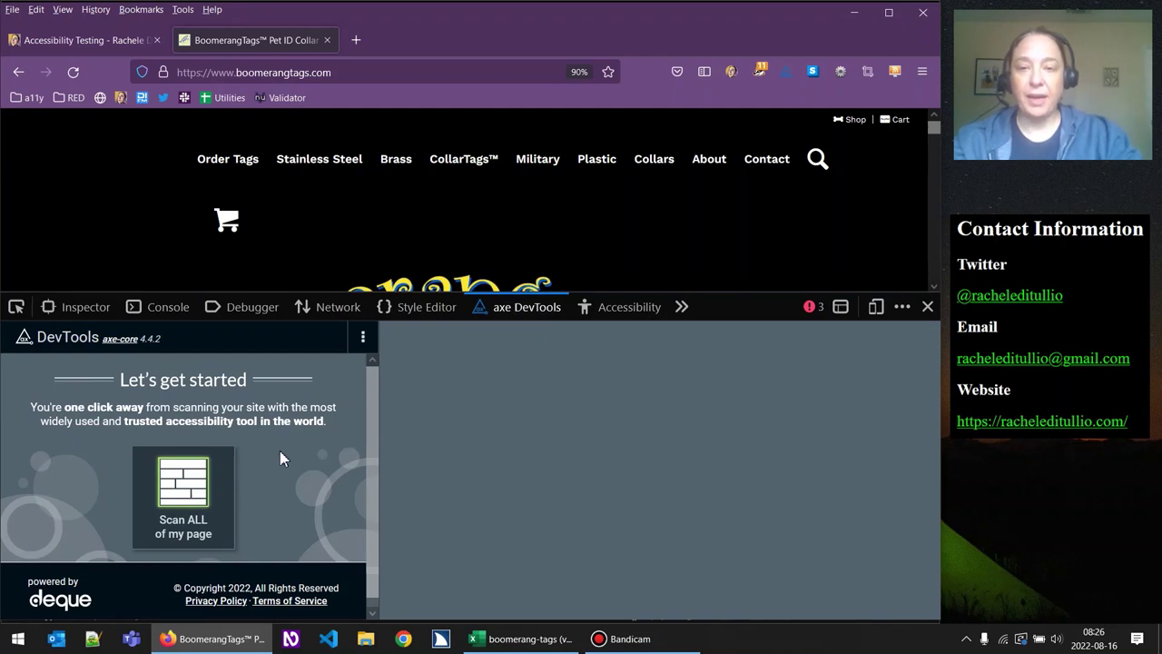
pyautogui.click(177, 483)
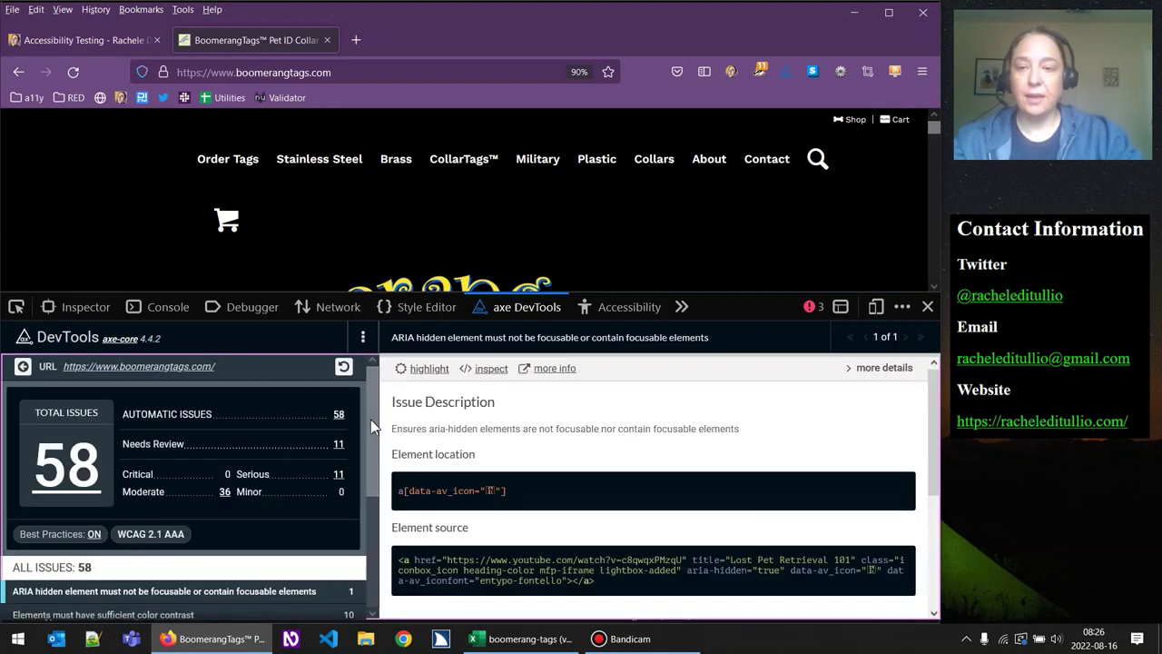
pyautogui.moveTo(370, 420); pyautogui.dragTo(376, 537)
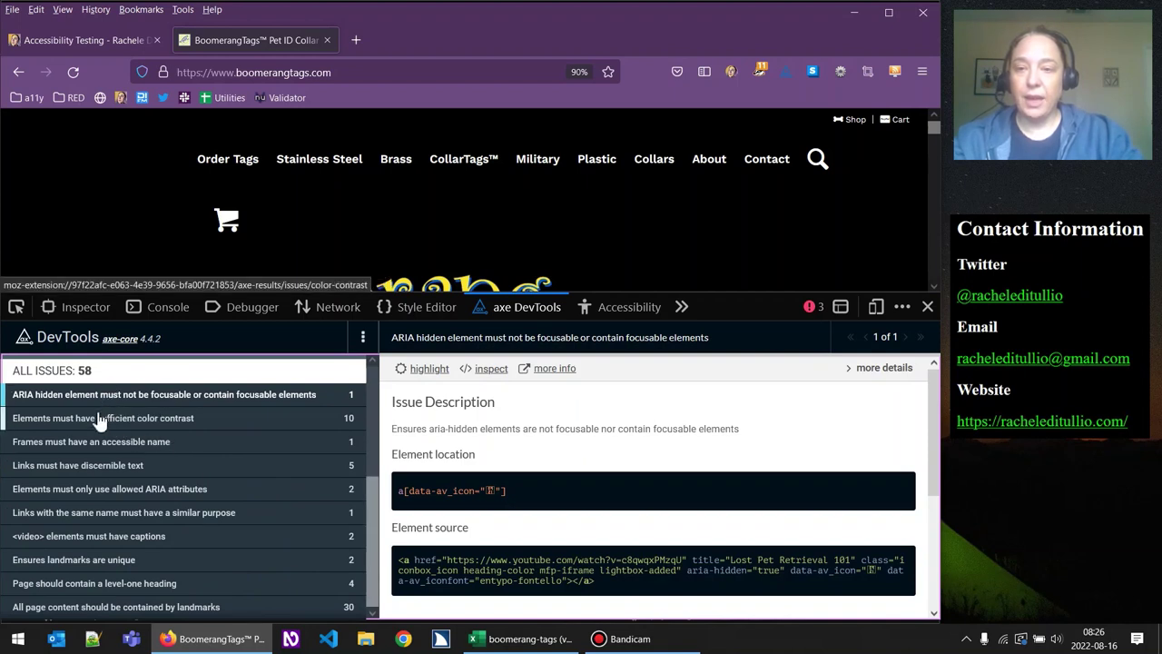
pyautogui.click(154, 425)
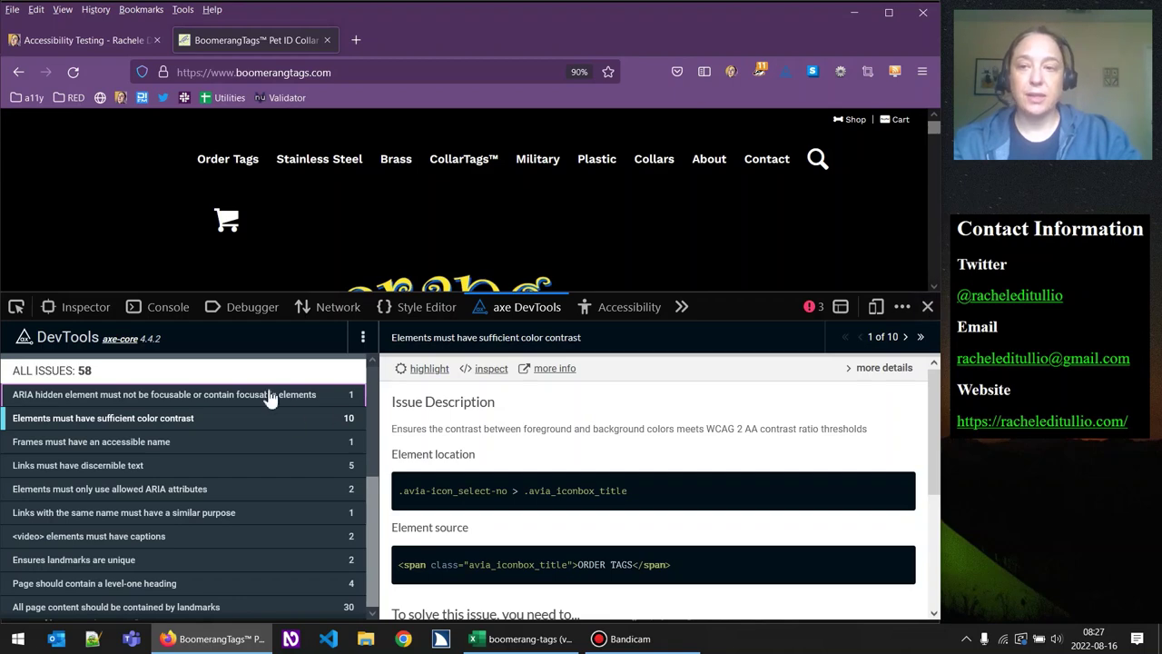
# Hide the div with id "main" inside wrap_all by adding the inline style display: none in the Inspector.
pyautogui.click(89, 308)
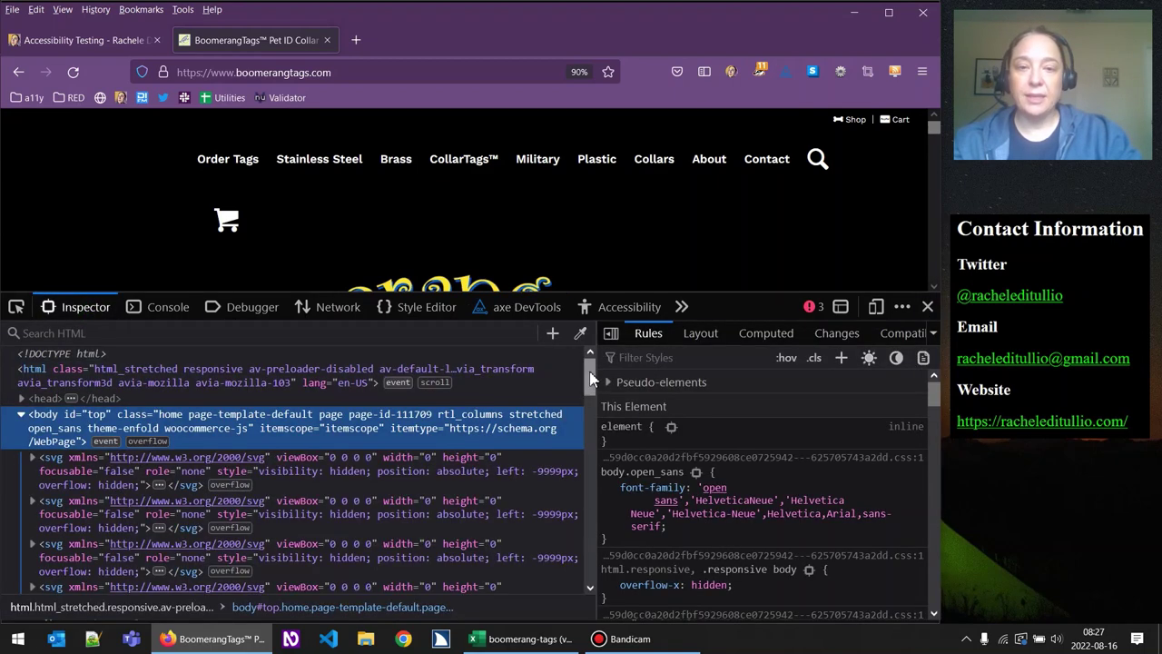
pyautogui.moveTo(588, 379); pyautogui.dragTo(585, 449)
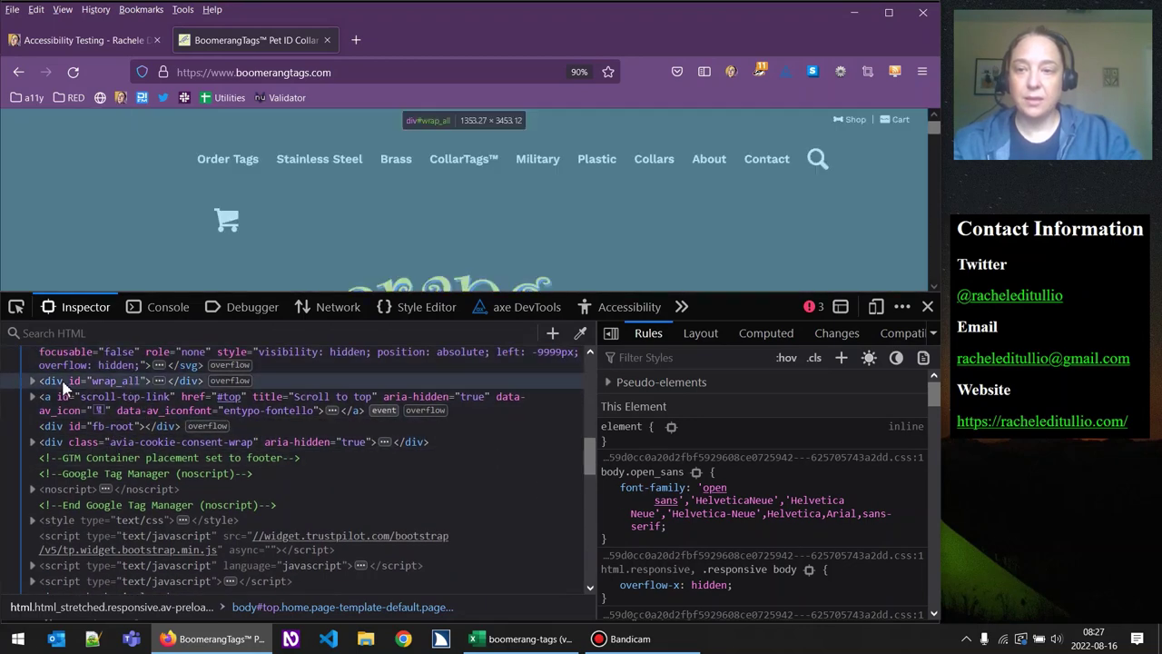
pyautogui.click(32, 382)
pyautogui.click(91, 400)
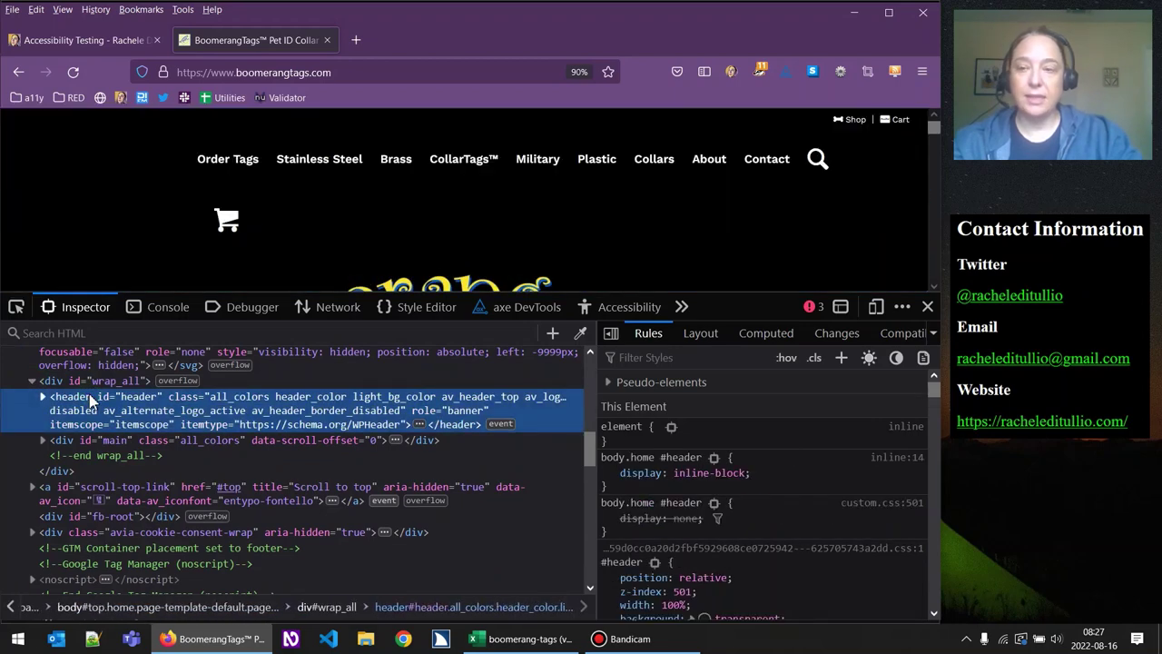
pyautogui.click(100, 442)
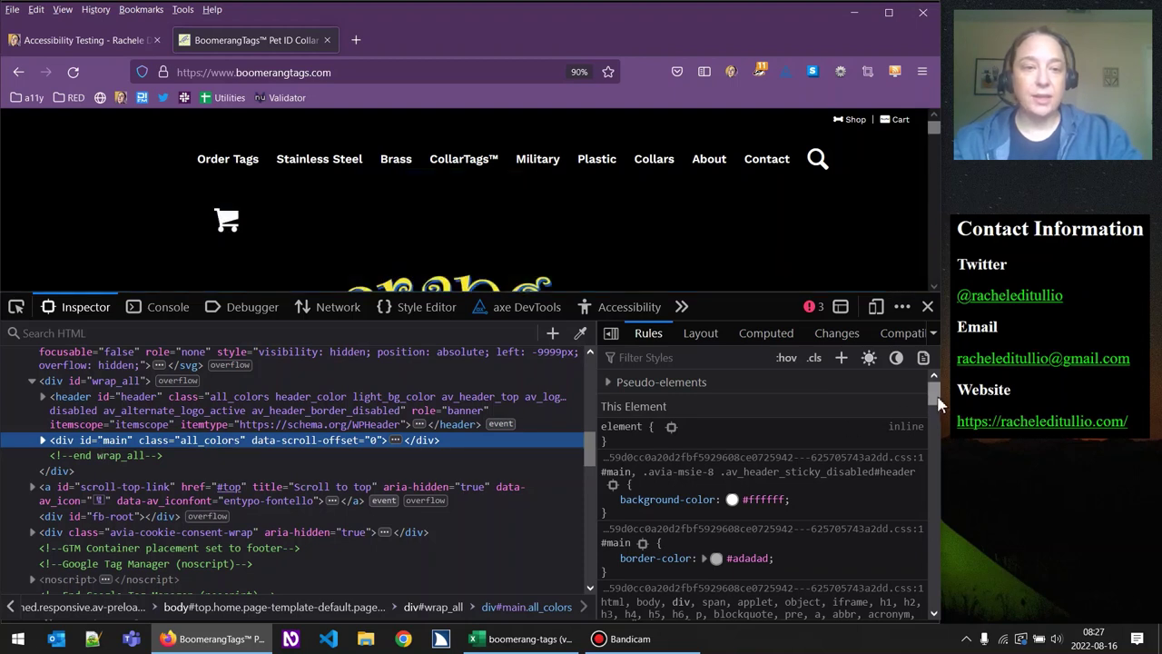
pyautogui.click(646, 442)
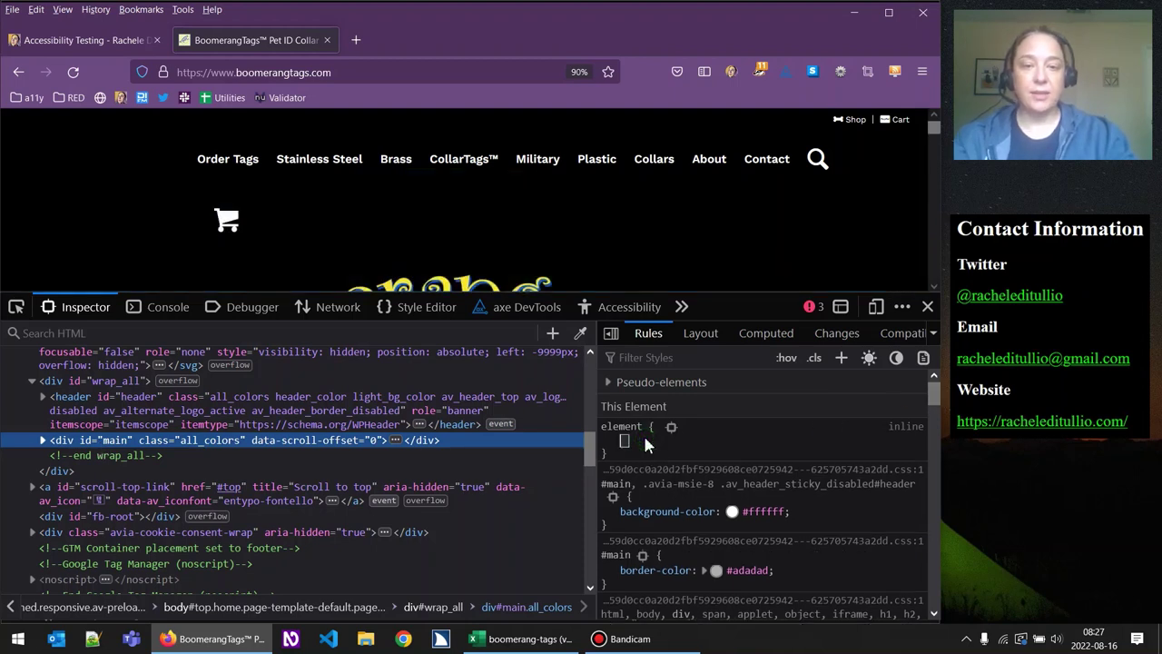
pyautogui.write('display')
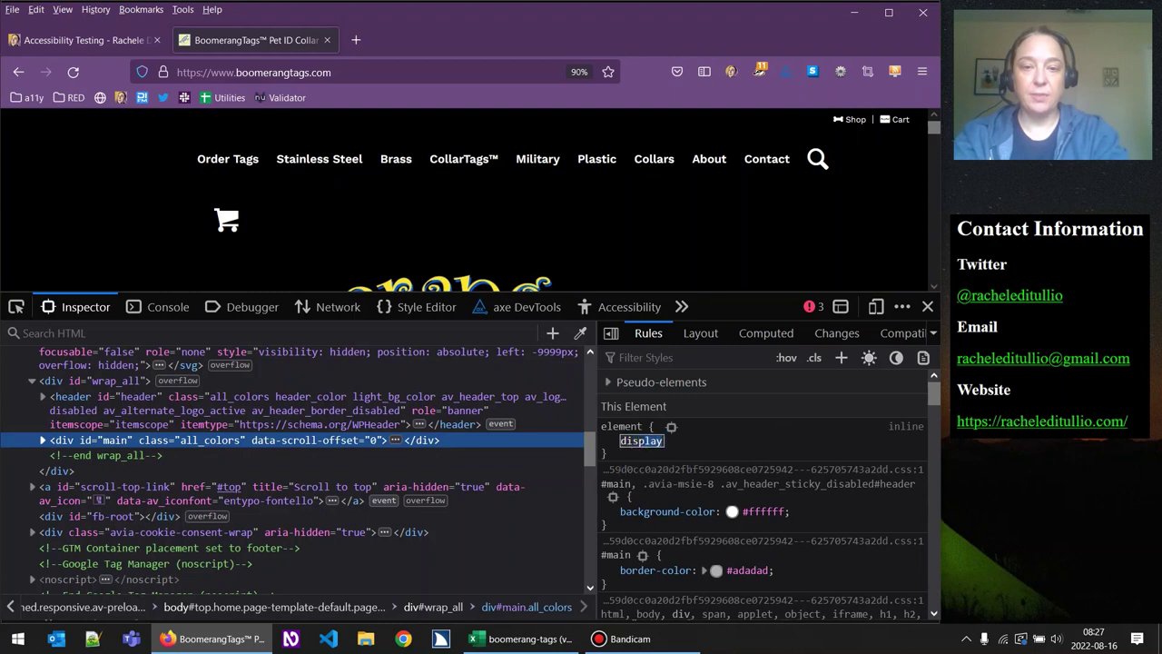
pyautogui.press('Tab')
pyautogui.write('none')
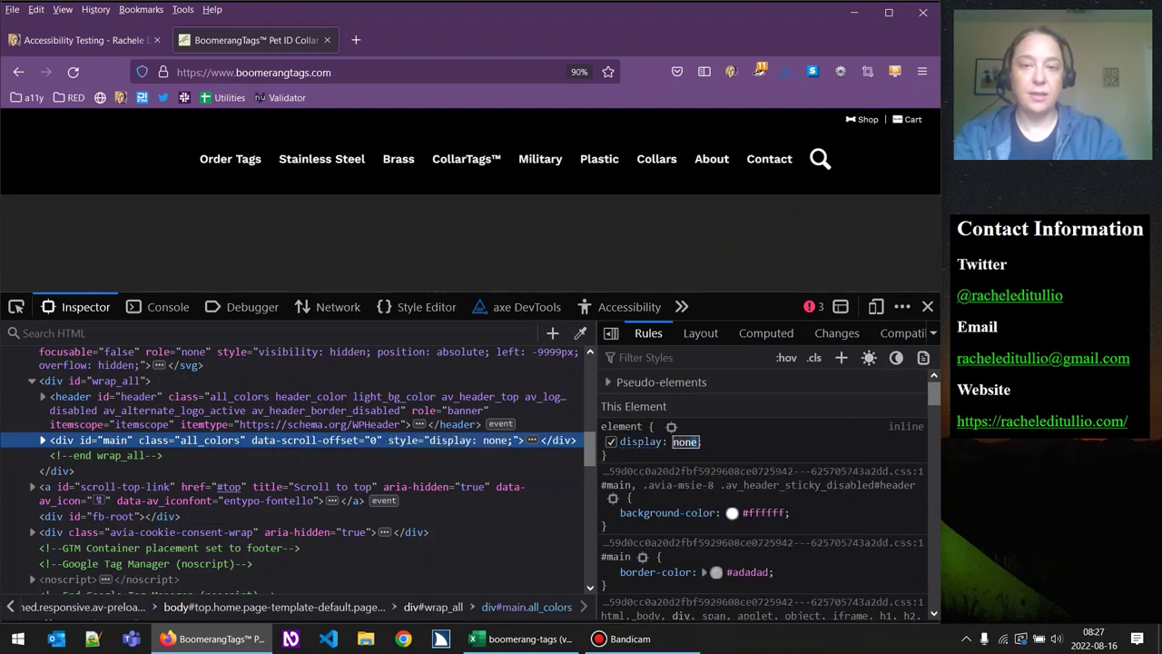
pyautogui.click(758, 433)
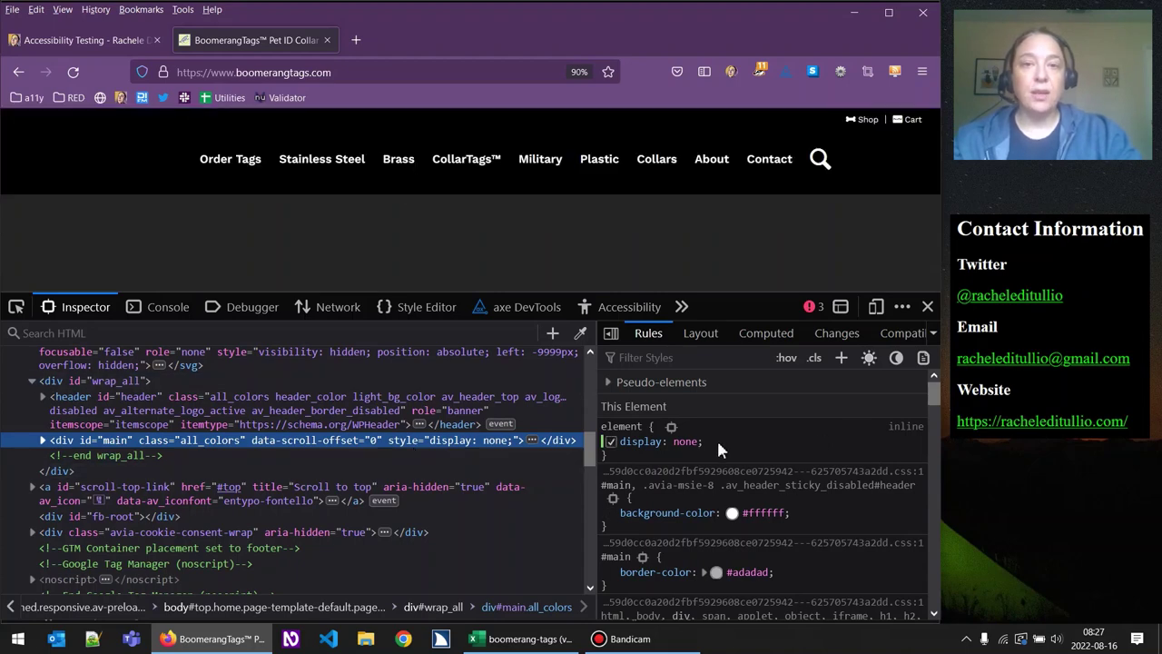
# Rerun the axe DevTools scan on the page with only the header showing and review the issue list.
pyautogui.click(516, 310)
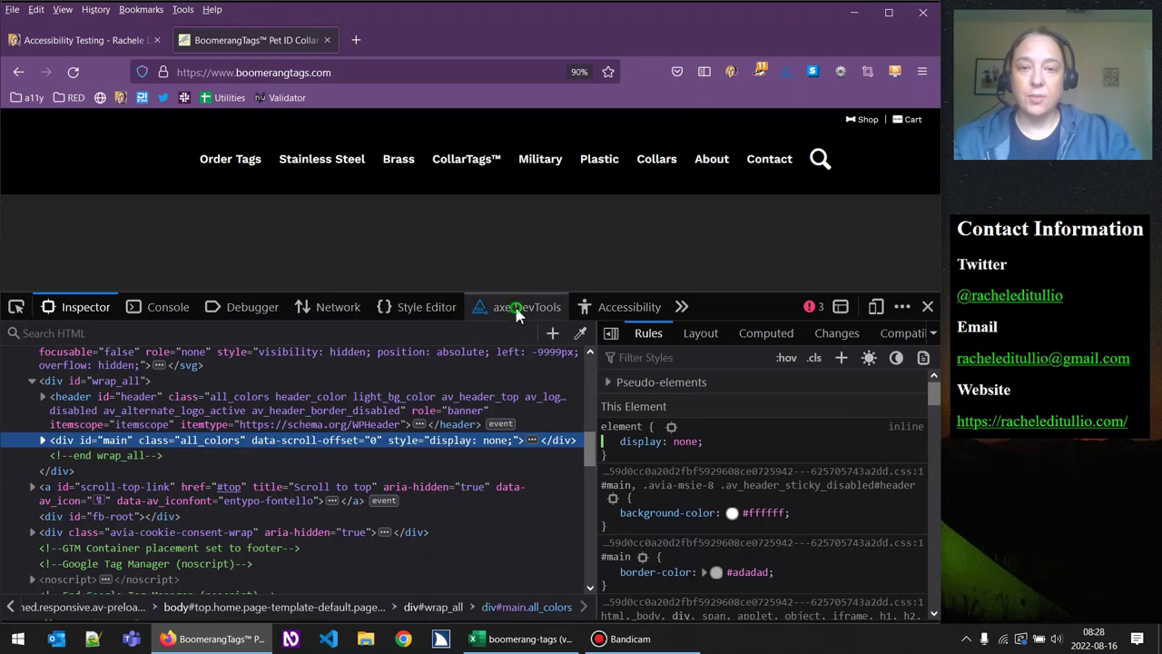
pyautogui.moveTo(375, 499); pyautogui.dragTo(383, 381)
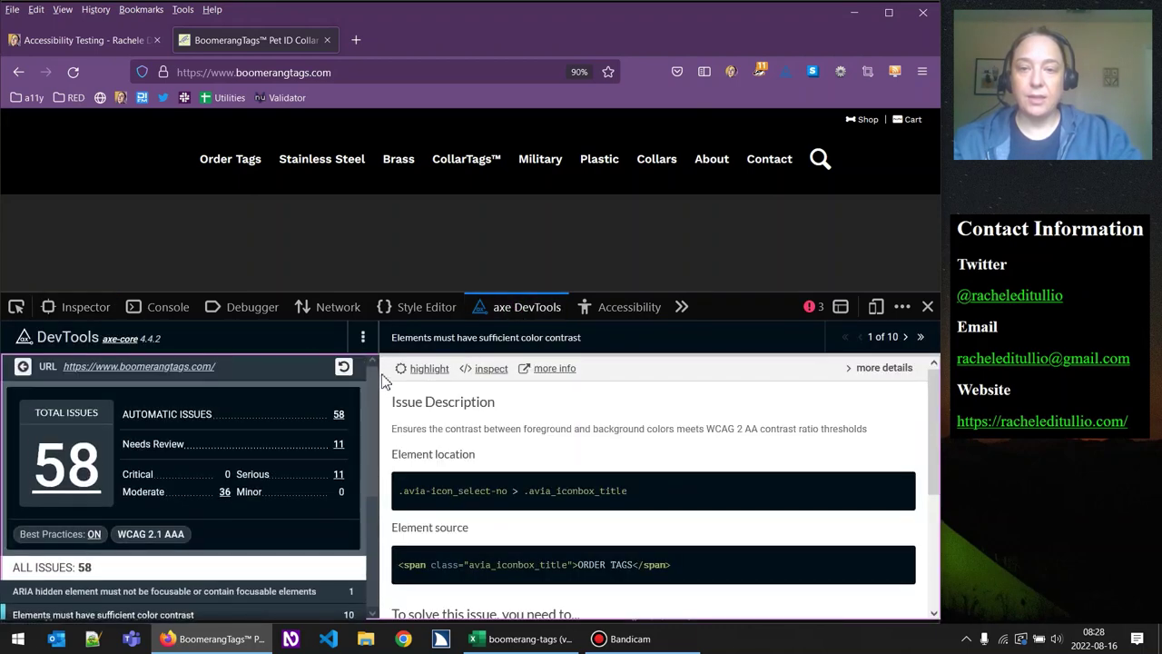
pyautogui.click(343, 366)
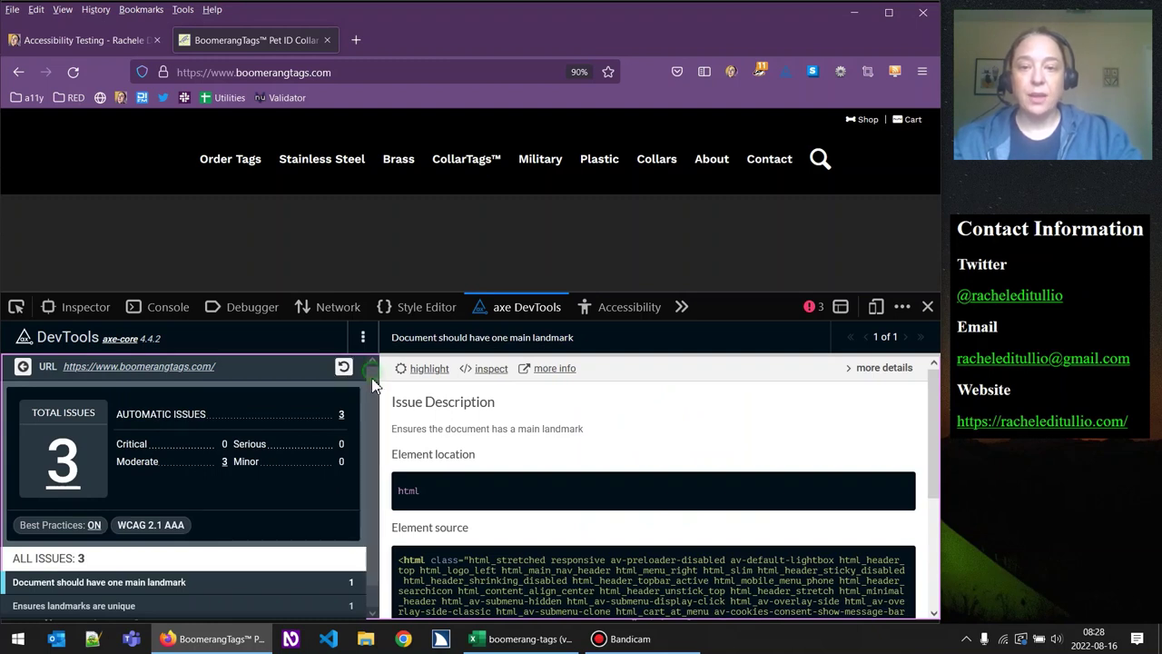
pyautogui.moveTo(372, 371); pyautogui.dragTo(380, 397)
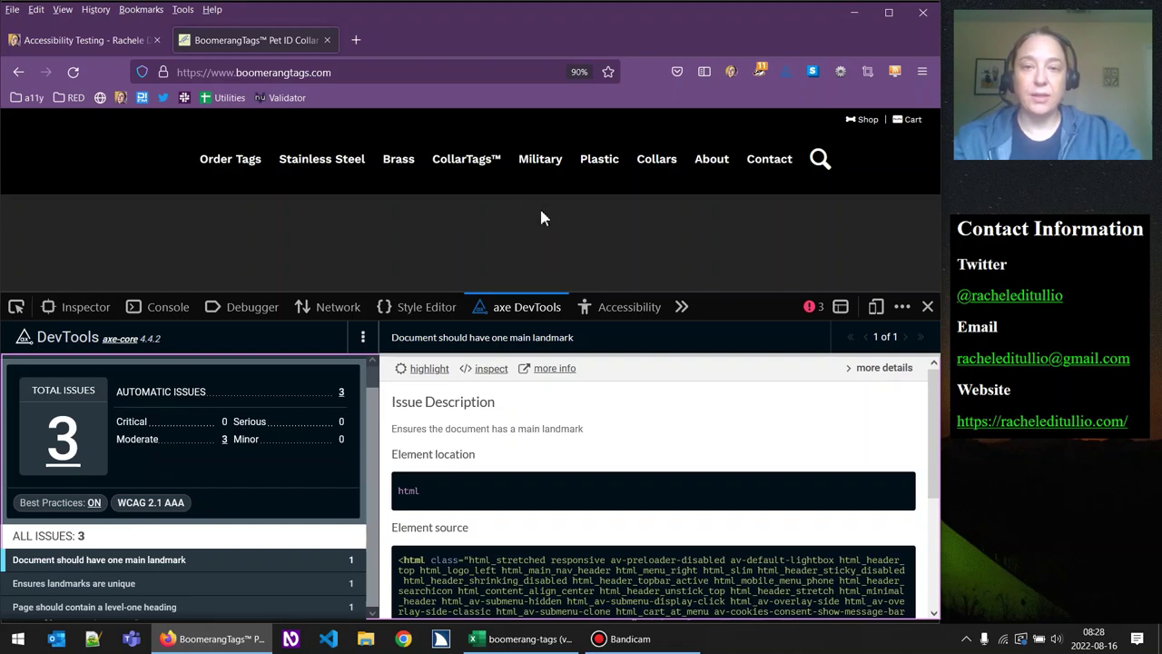
# Add an inline height of 500px to the header element in the Inspector.
pyautogui.click(78, 306)
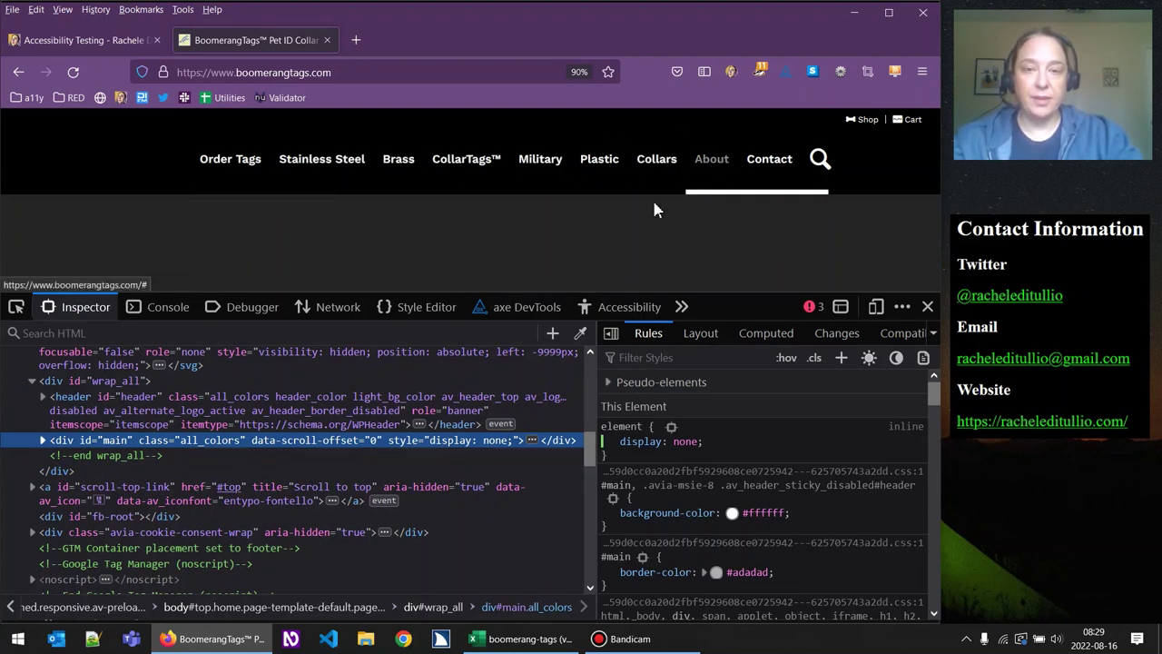
pyautogui.click(145, 422)
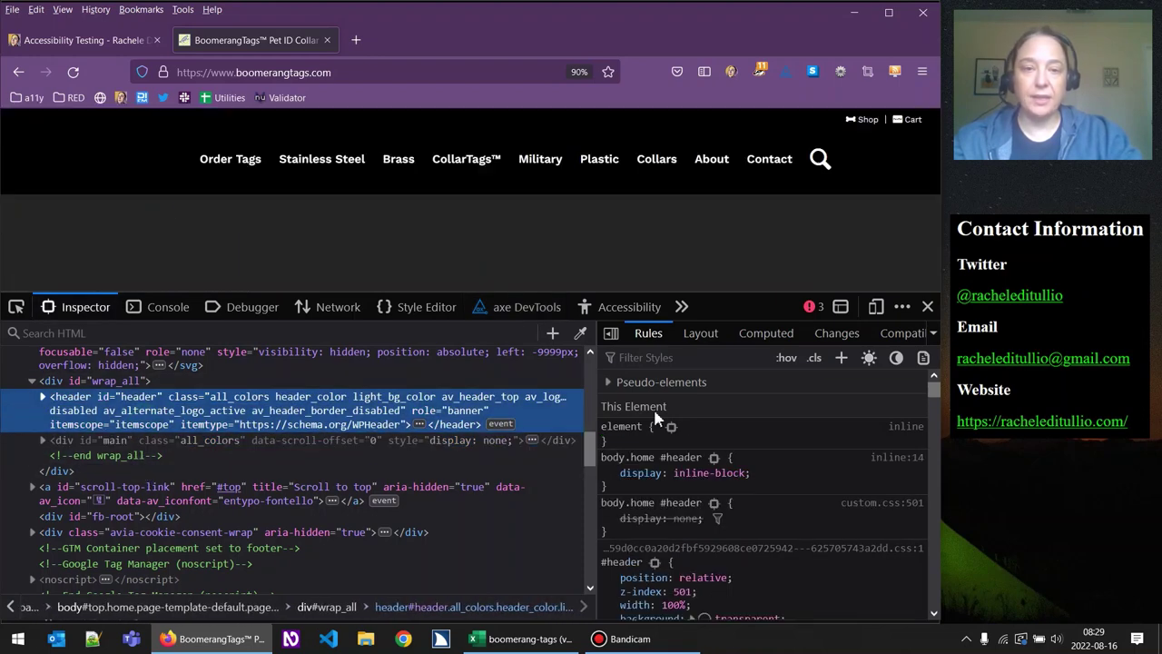
pyautogui.click(636, 439)
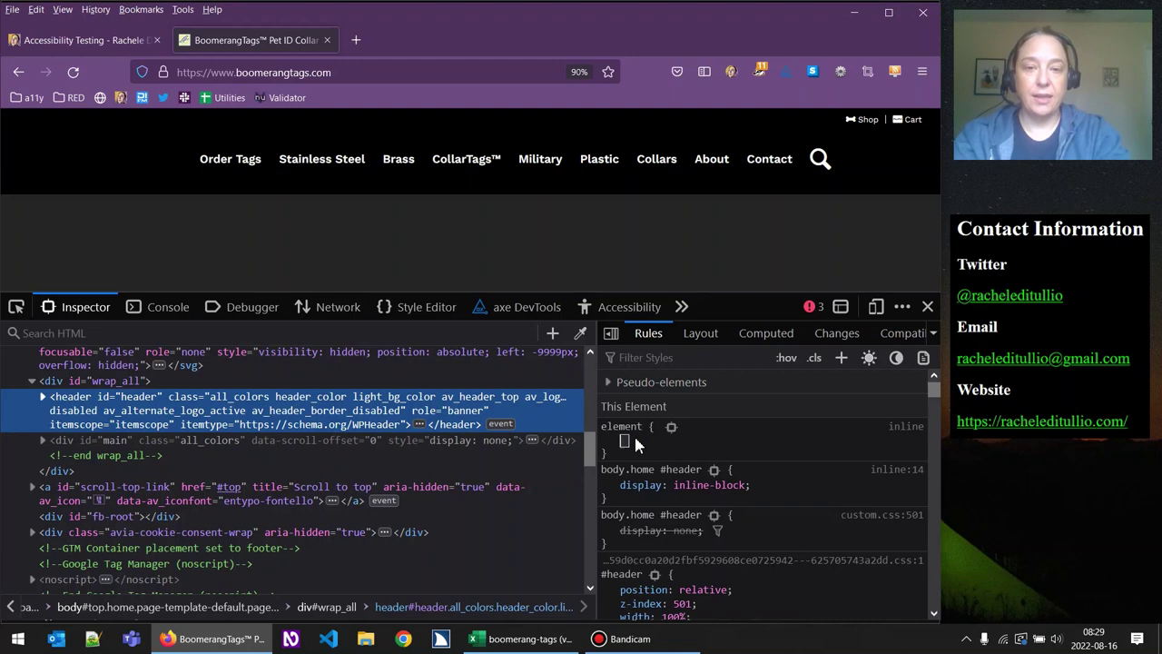
pyautogui.write('height')
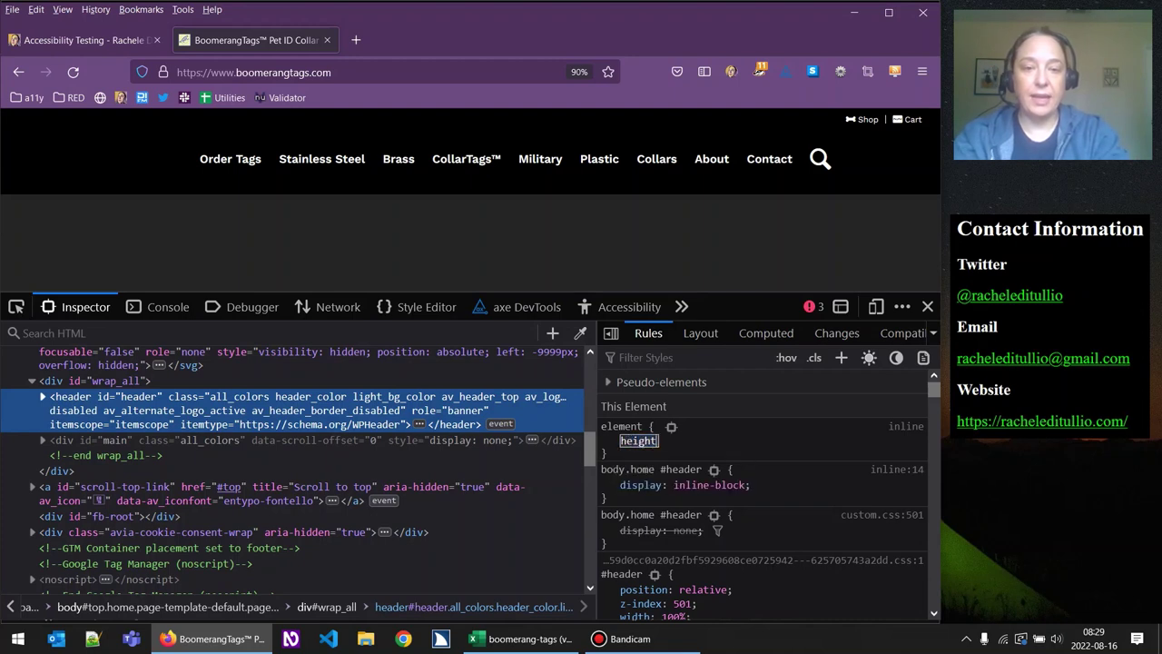
pyautogui.press('Tab')
pyautogui.write('500px')
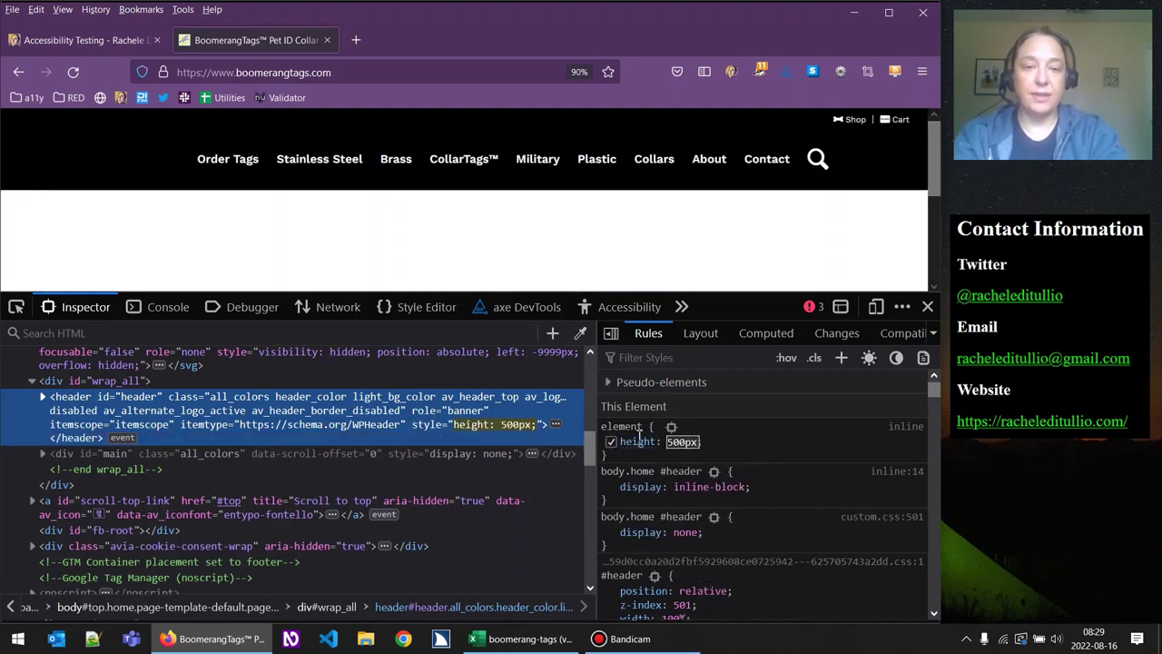
pyautogui.press('Return')
# Inspect the "What Tag Will Best Protect Your Pet?" link in the About submenu.
pyautogui.moveTo(711, 155)
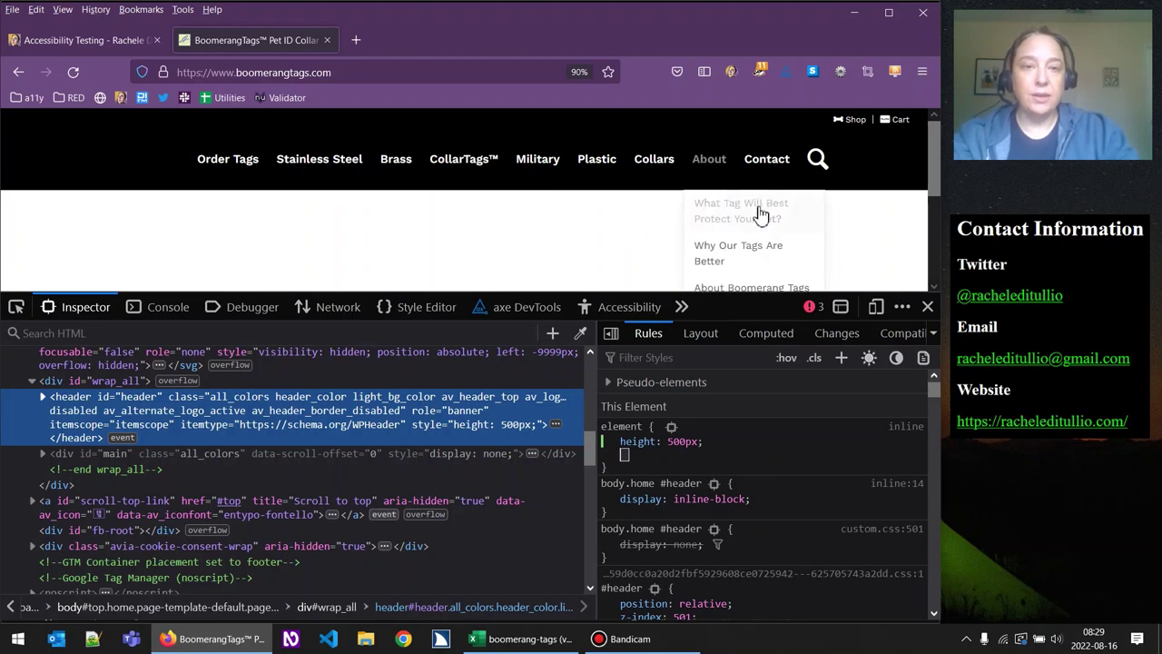
pyautogui.moveTo(742, 193)
pyautogui.rightClick(708, 171)
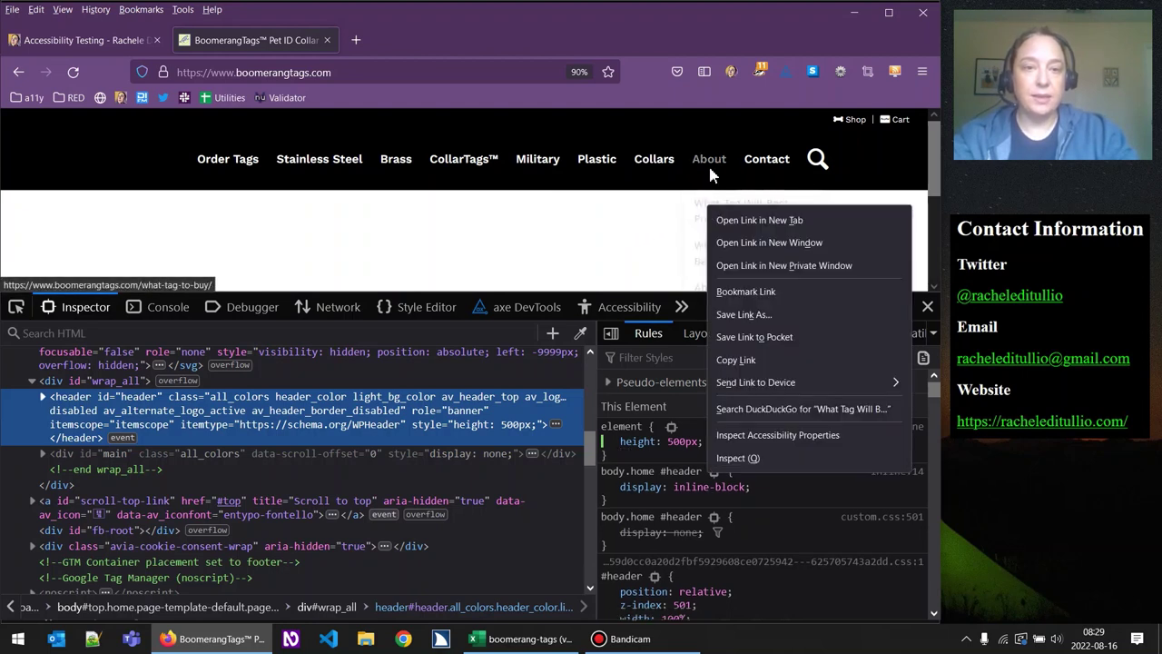
pyautogui.press('Escape')
pyautogui.rightClick(714, 201)
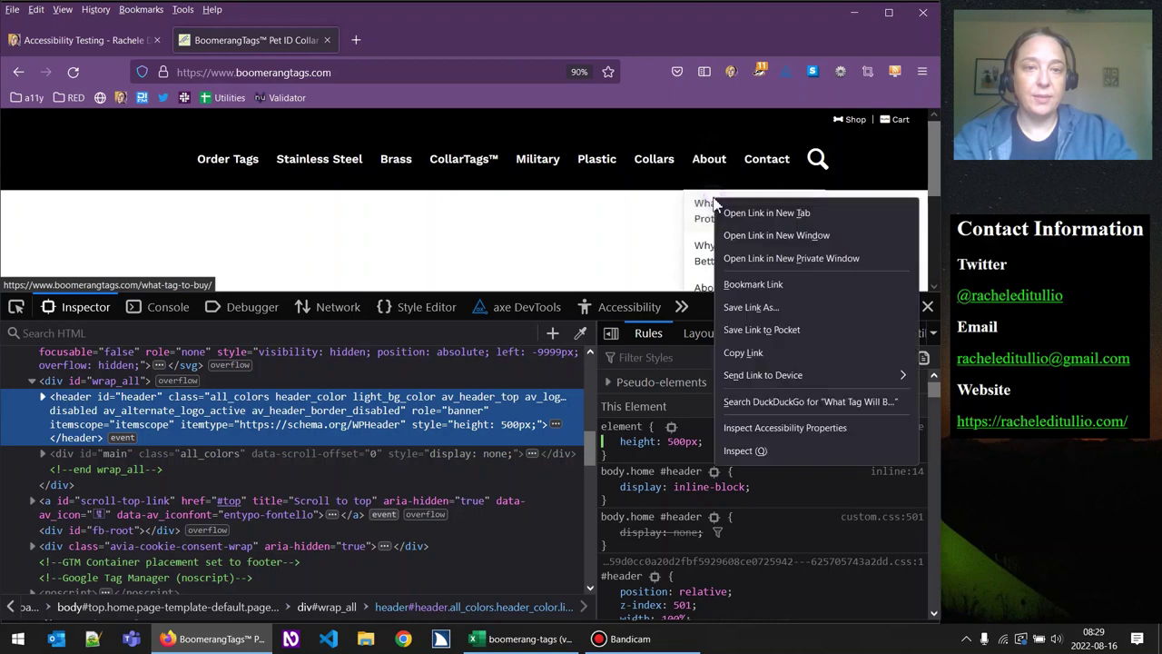
pyautogui.click(746, 449)
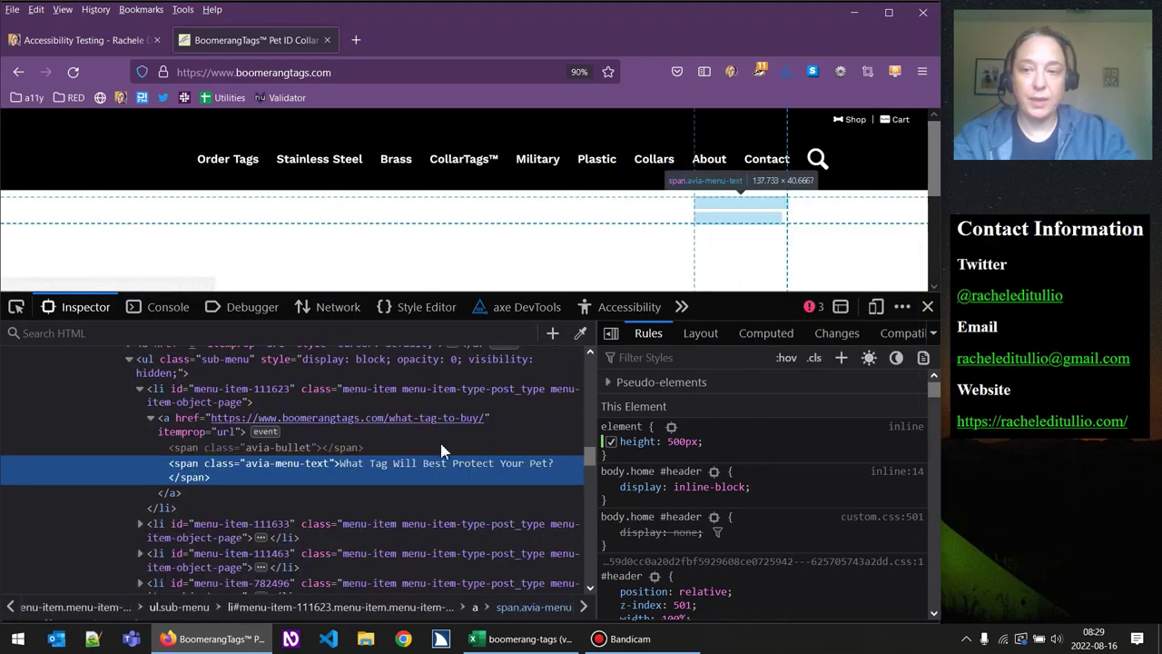
# Keep the About submenu displayed by disabling the inline opacity: 0 and visibility: hidden declarations on its sub-menu list.
pyautogui.scroll(2, 190, 470)
pyautogui.click(190, 470)
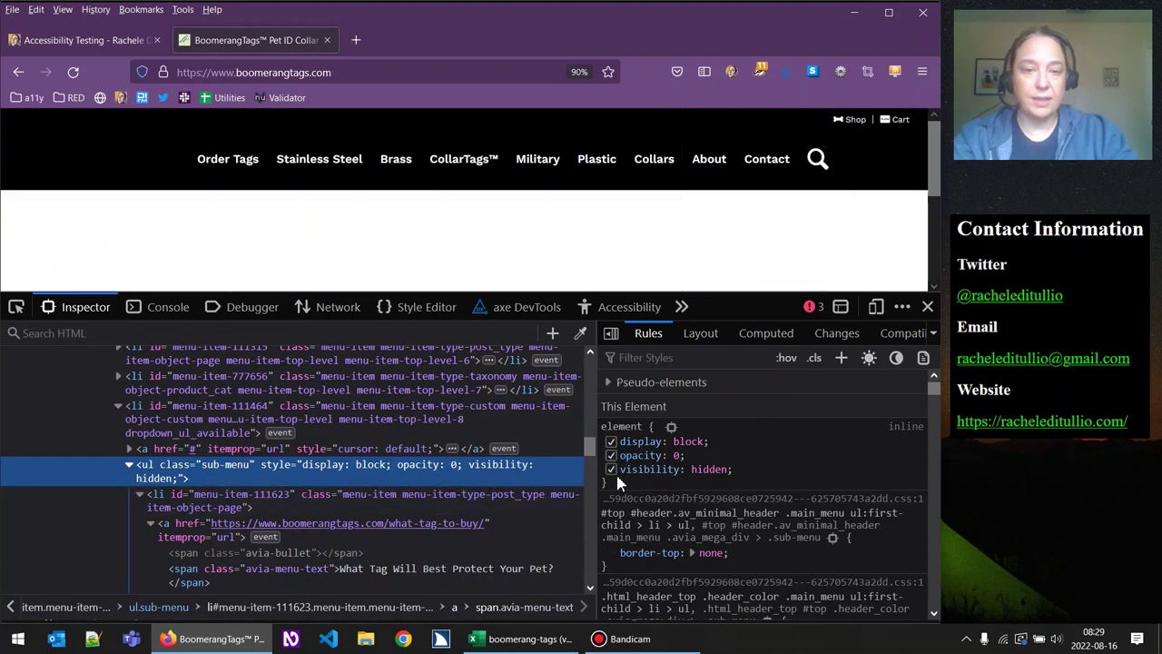
pyautogui.click(611, 468)
pyautogui.click(611, 455)
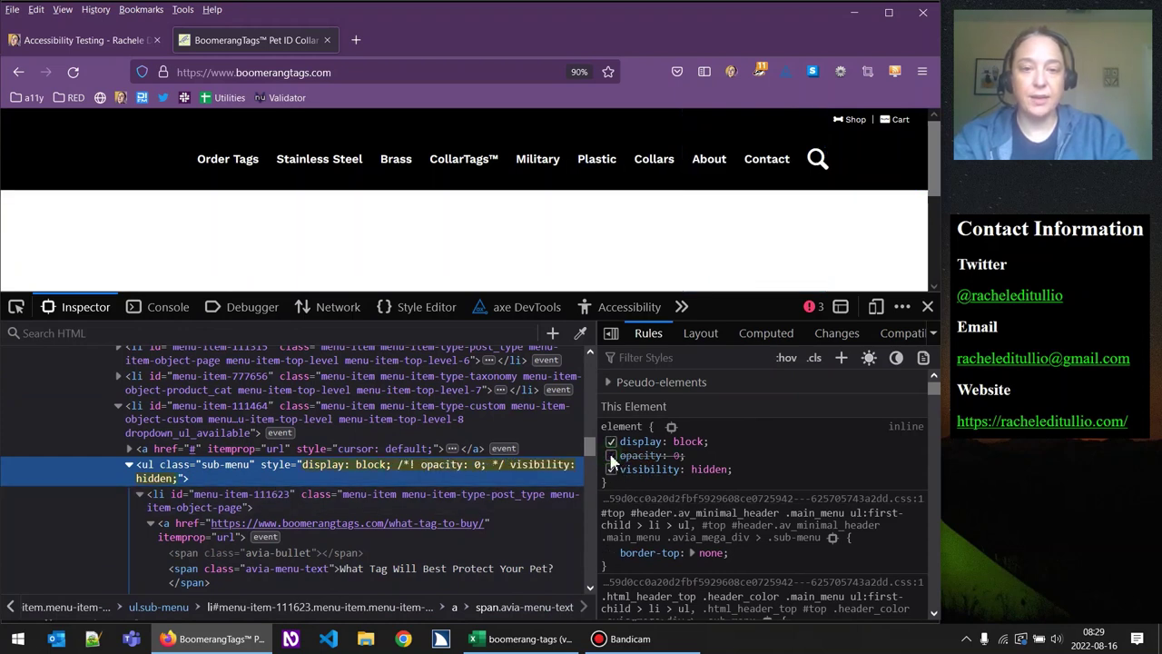
pyautogui.click(611, 470)
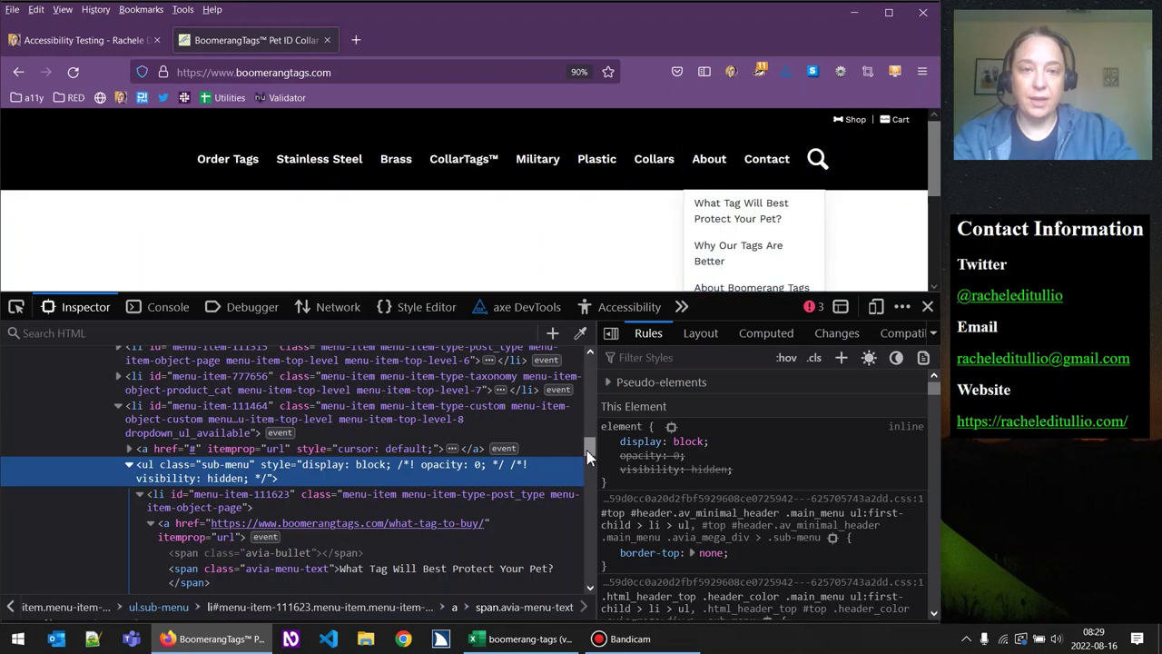
# Force the hover pseudo-class on the anchor element of the "What Tag Will Best Protect Your Pet?" submenu link.
pyautogui.scroll(-3, 588, 456)
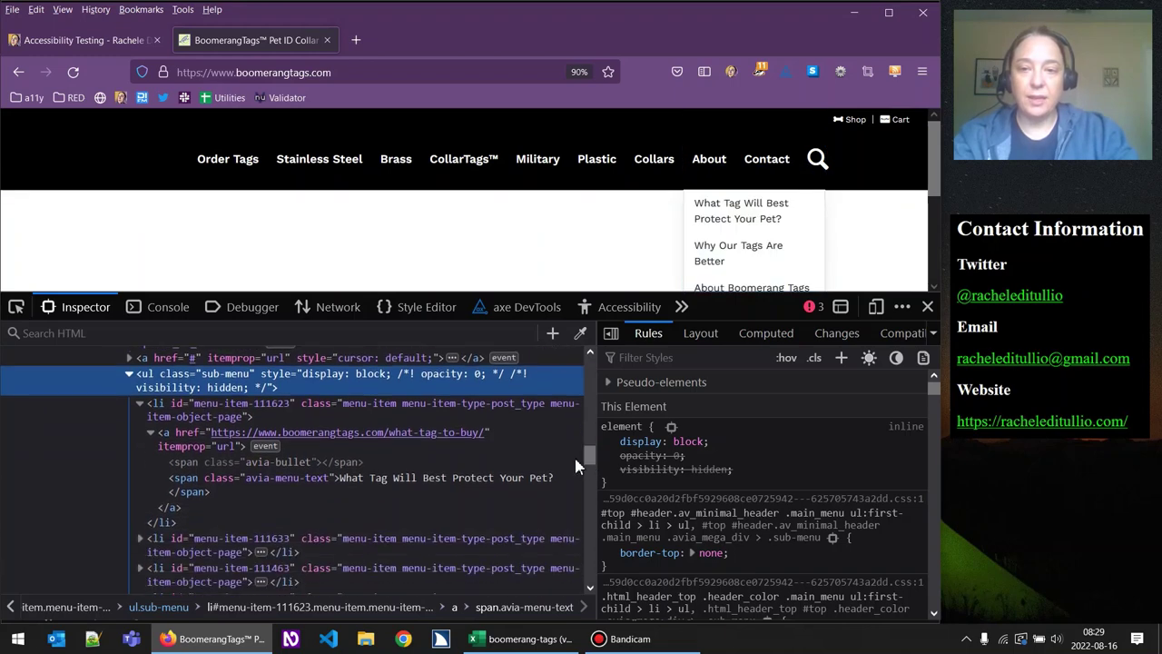
pyautogui.click(183, 434)
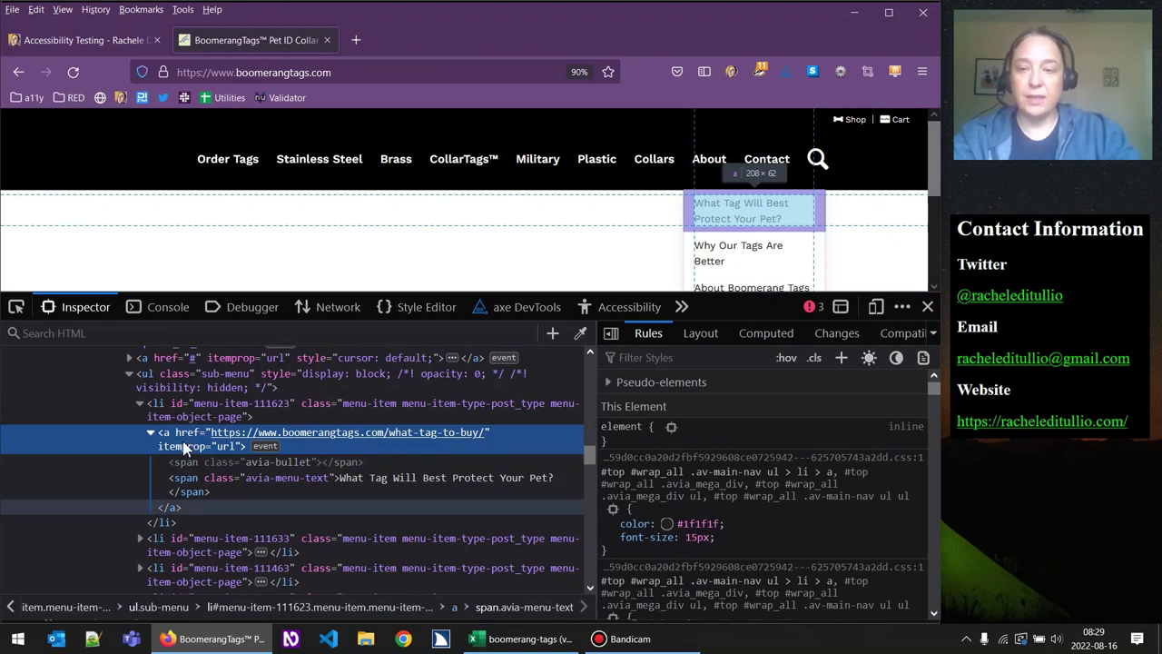
pyautogui.rightClick(184, 446)
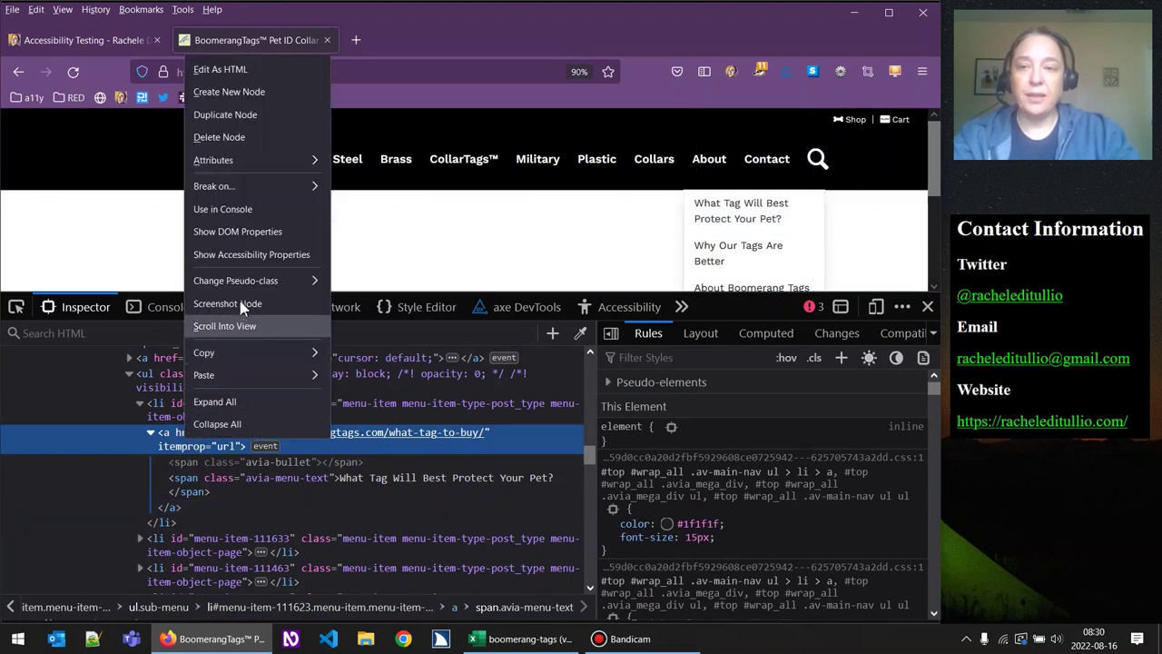
pyautogui.moveTo(245, 289)
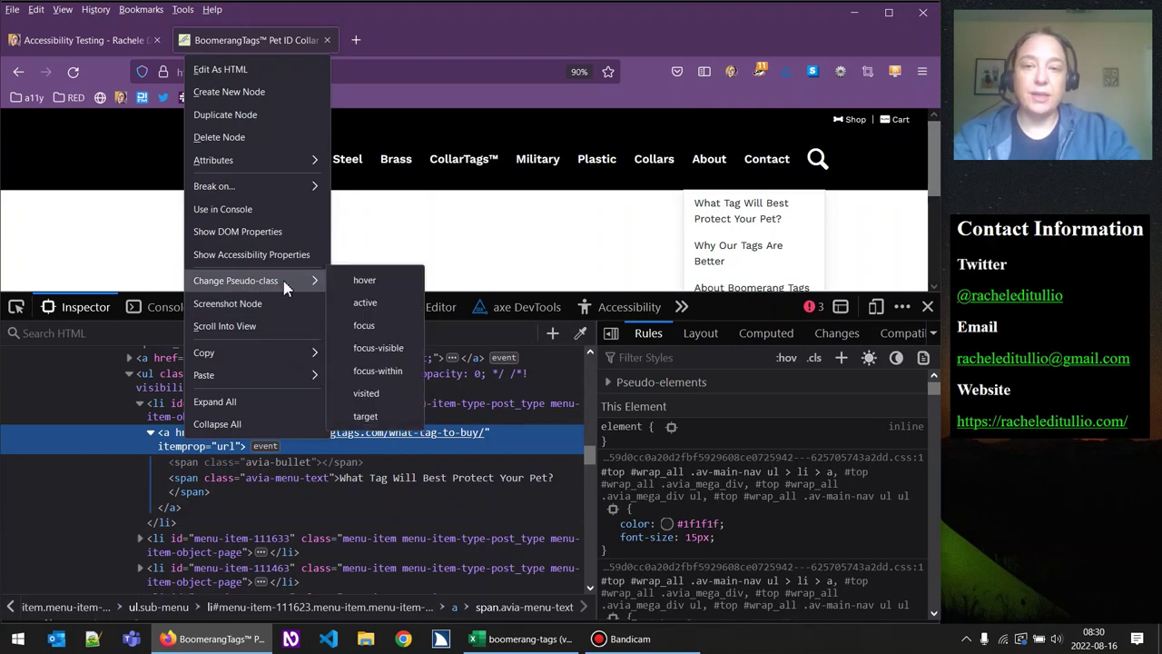
pyautogui.click(367, 288)
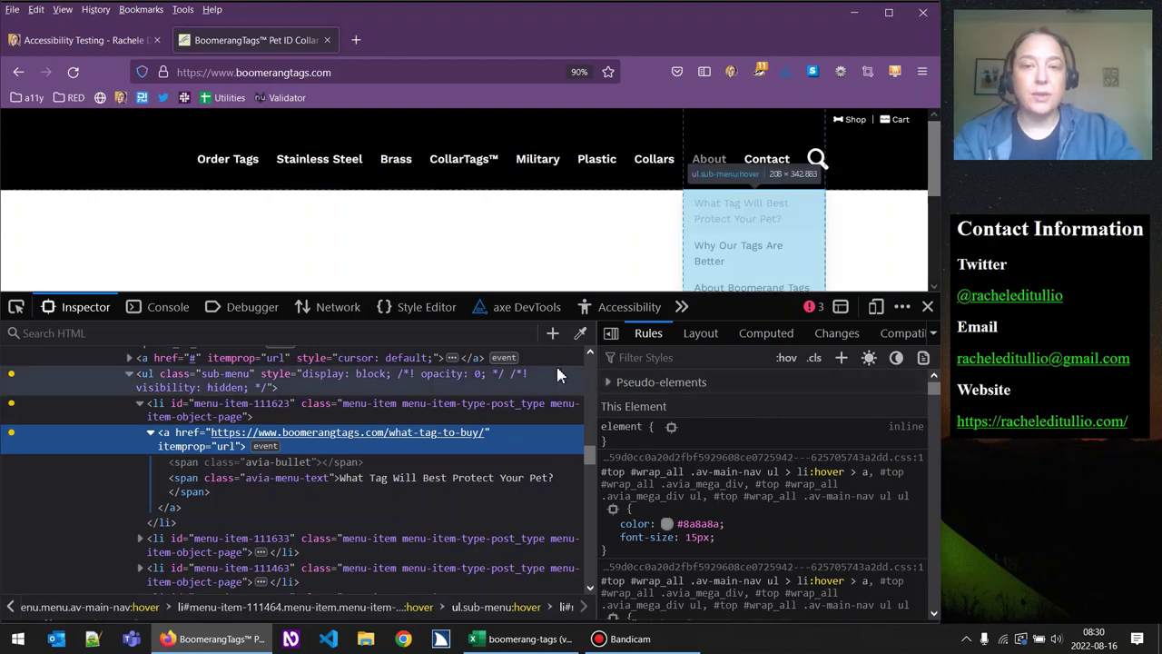
# Rerun the axe DevTools scan and examine the "Elements must have sufficient color contrast" issue and its element source.
pyautogui.click(526, 310)
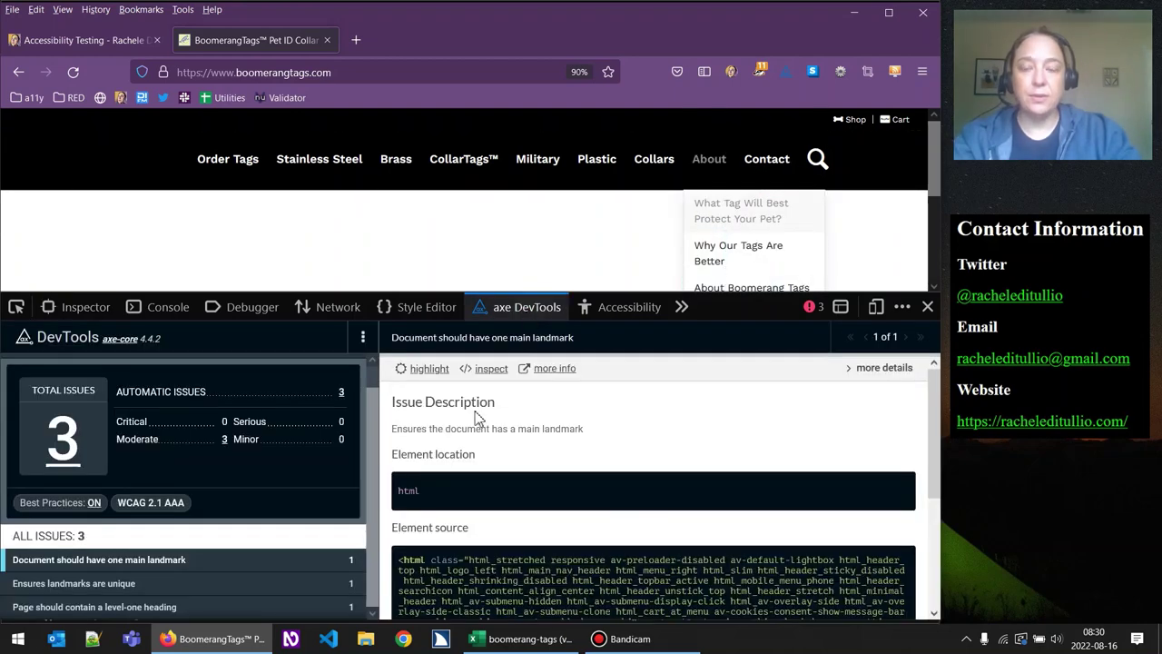
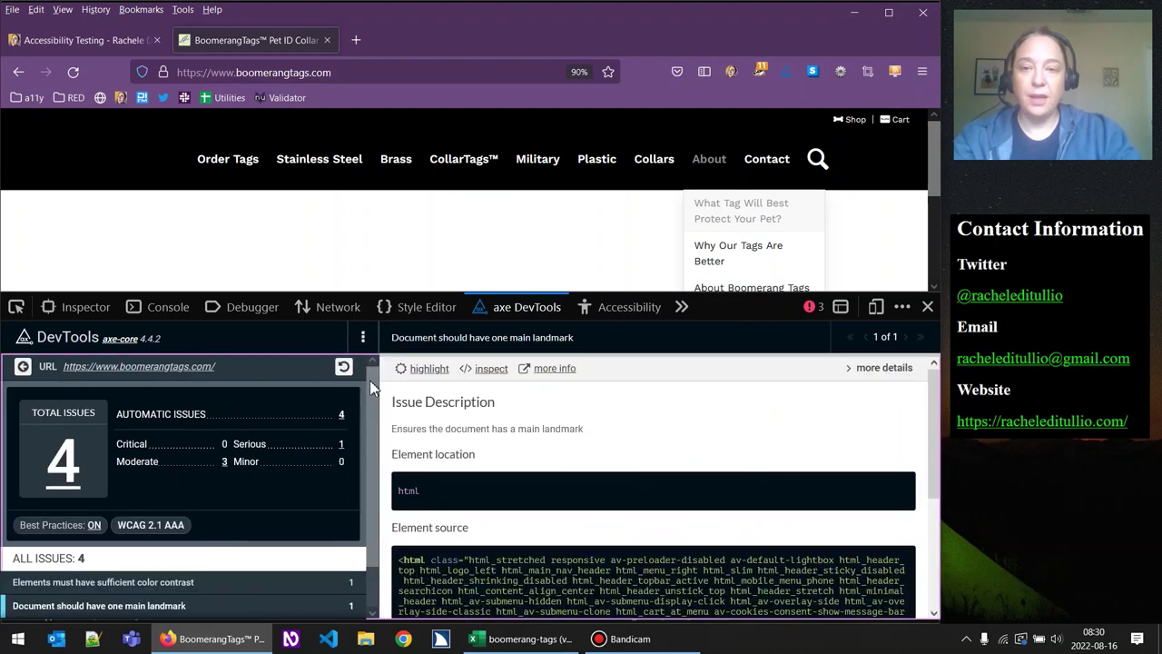
pyautogui.scroll(-1, 372, 390)
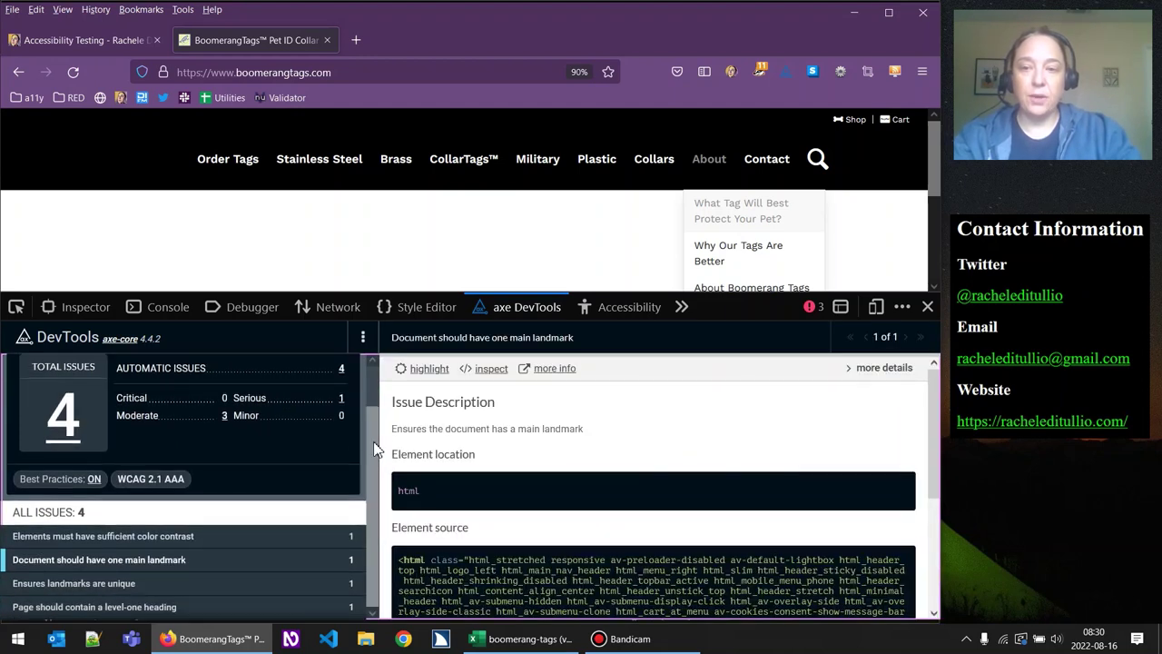
pyautogui.click(143, 538)
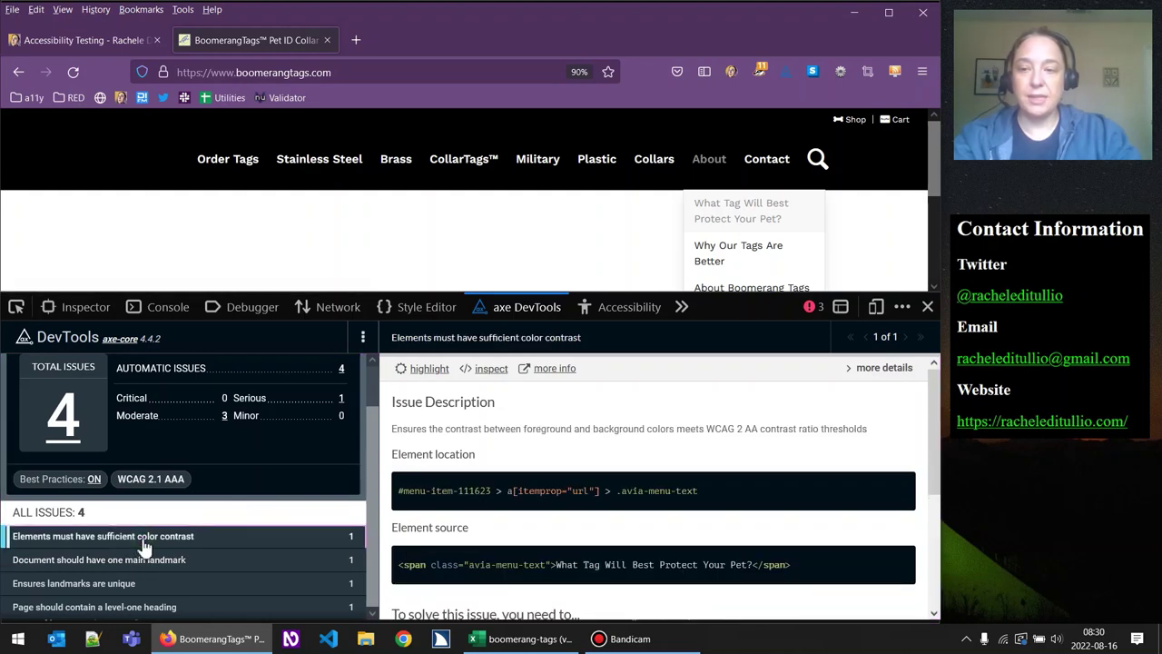
pyautogui.scroll(-2, 600, 526)
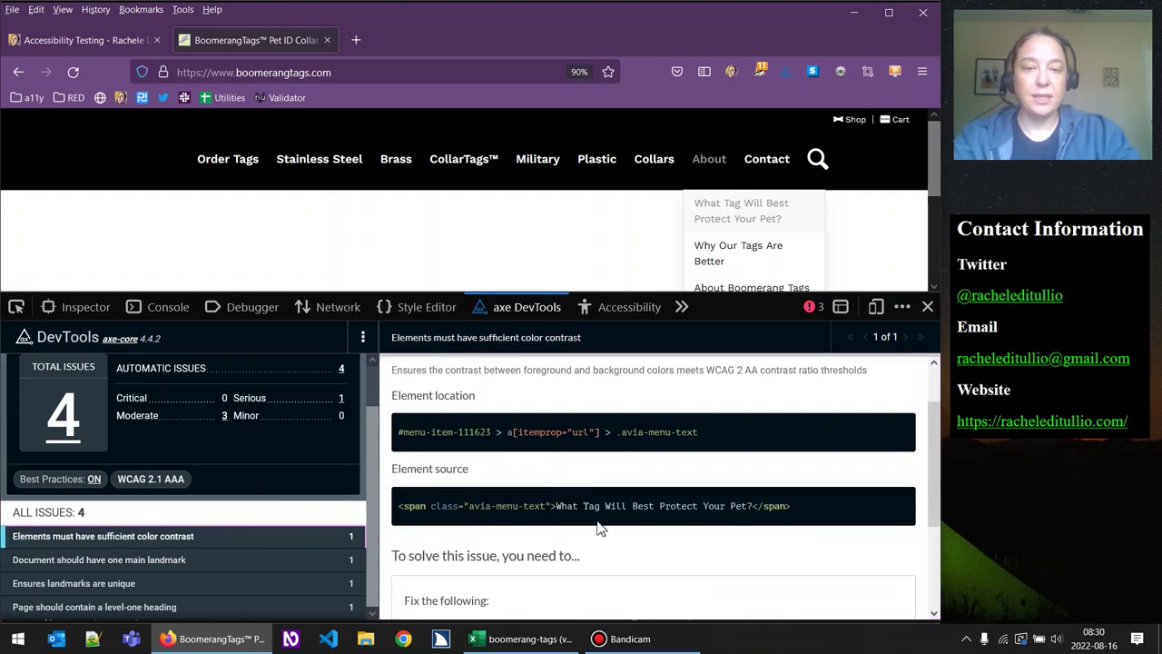
pyautogui.scroll(1, 594, 517)
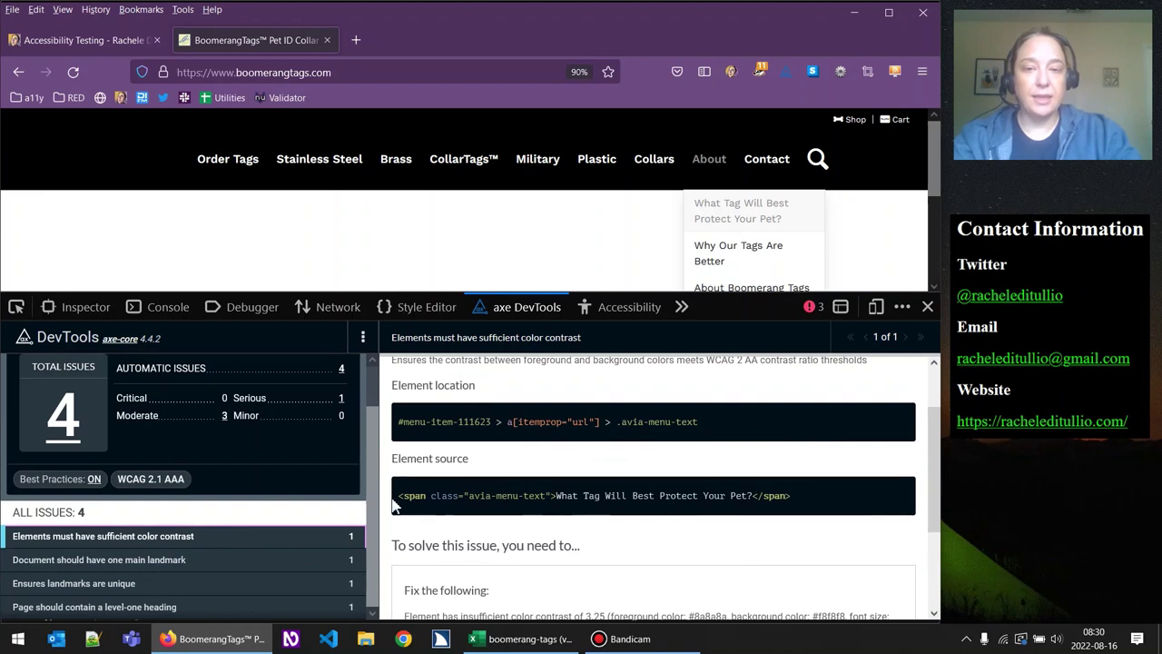
pyautogui.moveTo(556, 498); pyautogui.dragTo(752, 497)
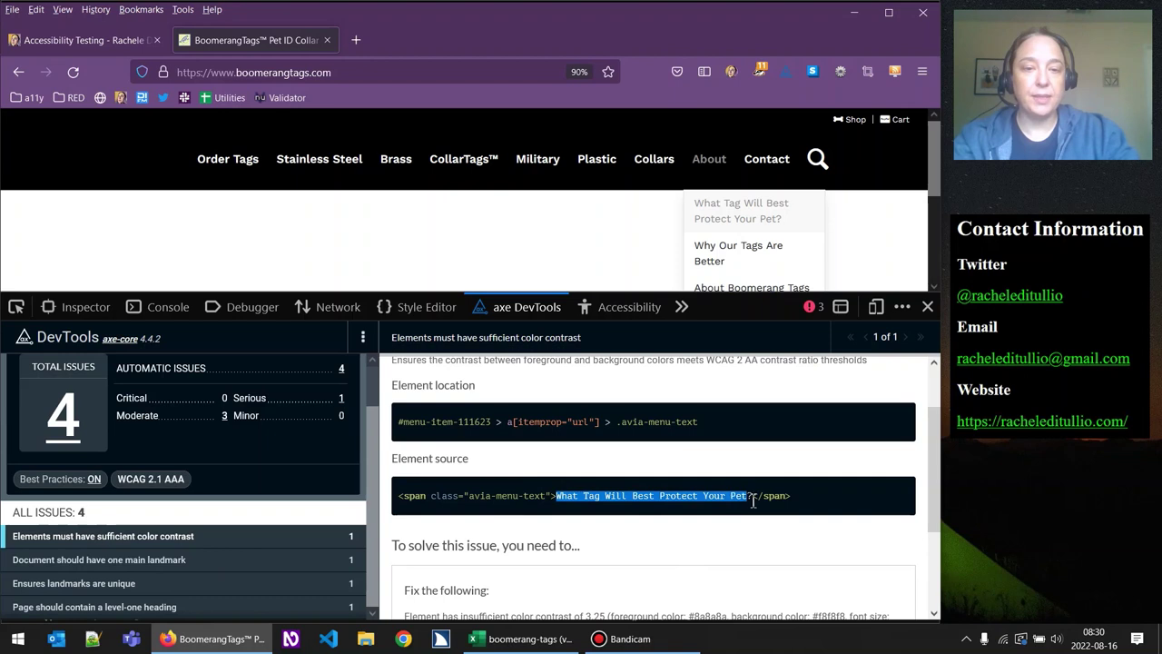
pyautogui.click(867, 534)
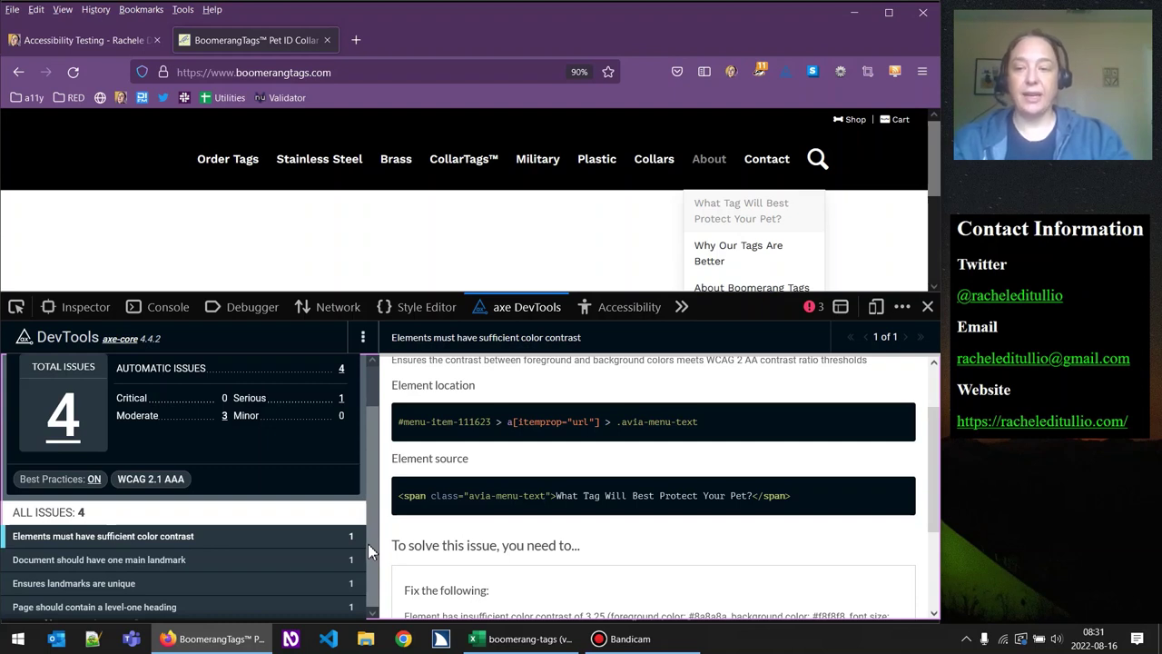
# Review the axe issues on the main landmark, unique landmarks and the level-one heading.
pyautogui.click(172, 561)
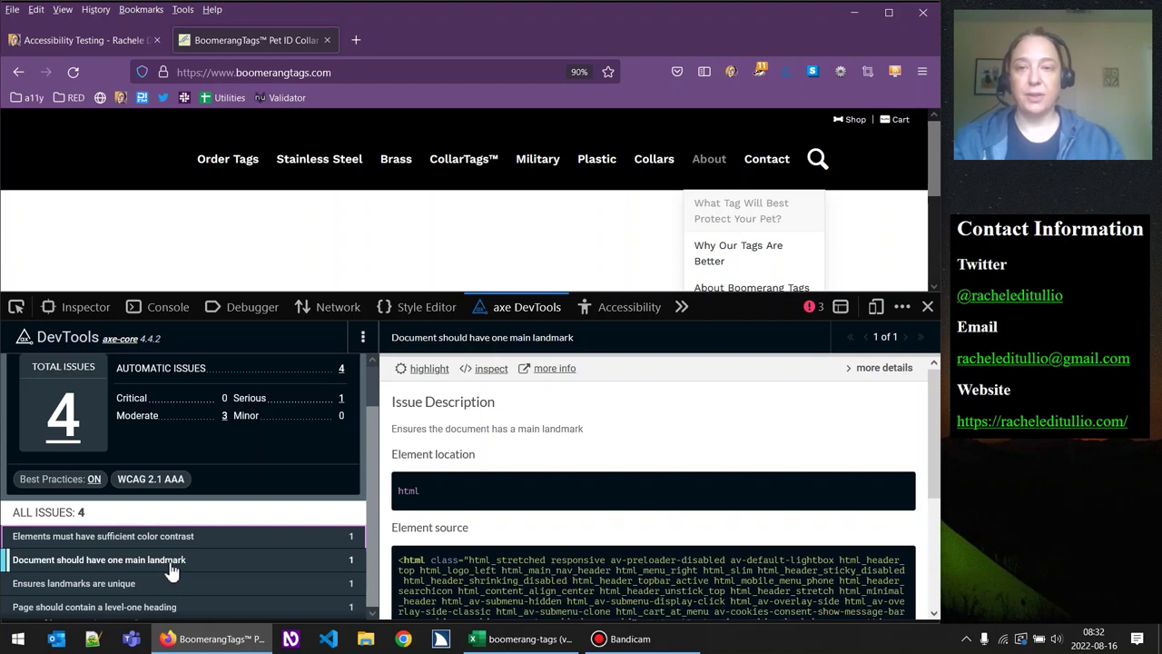
pyautogui.click(156, 586)
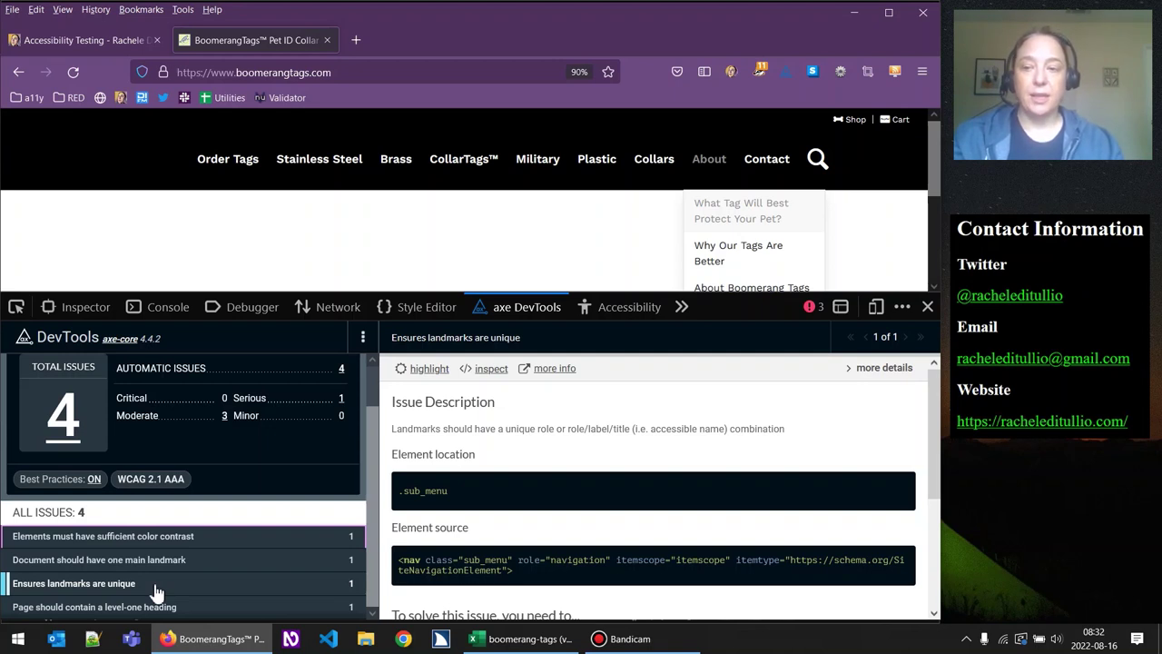
pyautogui.click(138, 608)
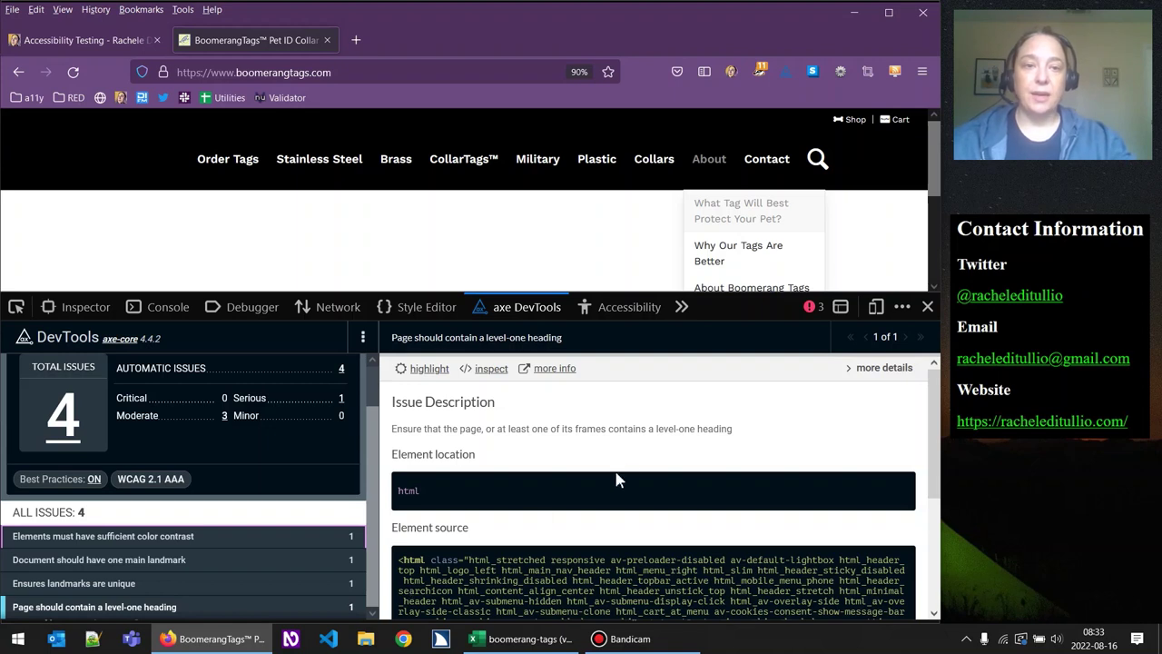
# Close the developer tools and reload the BoomerangTags home page.
pyautogui.click(927, 312)
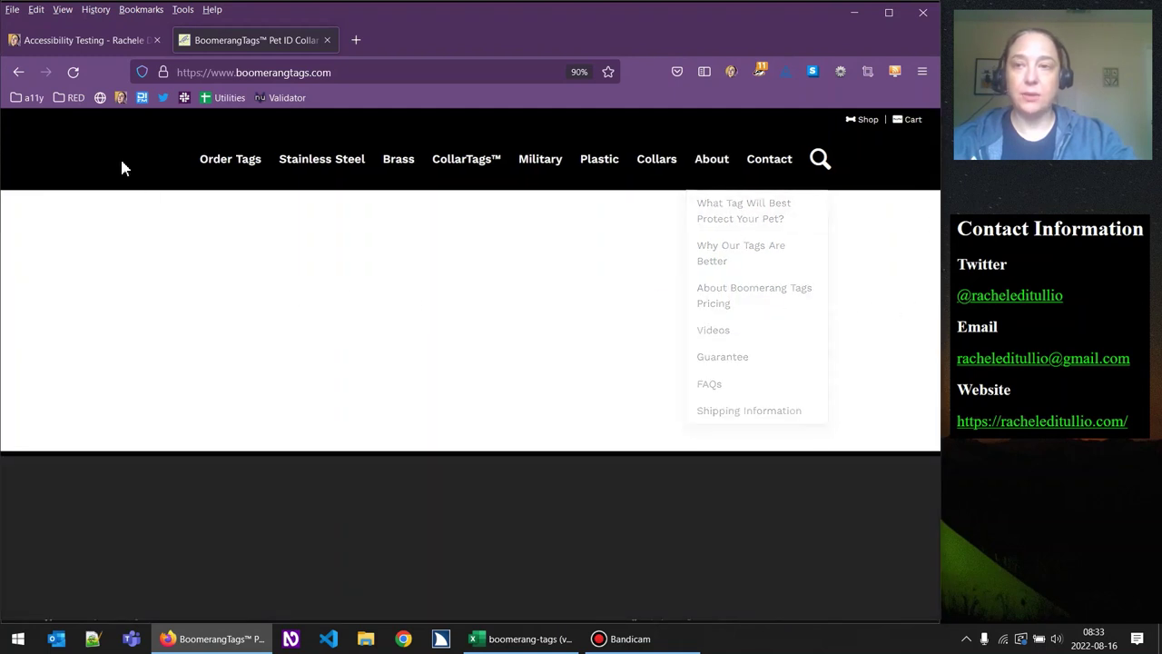
pyautogui.click(76, 77)
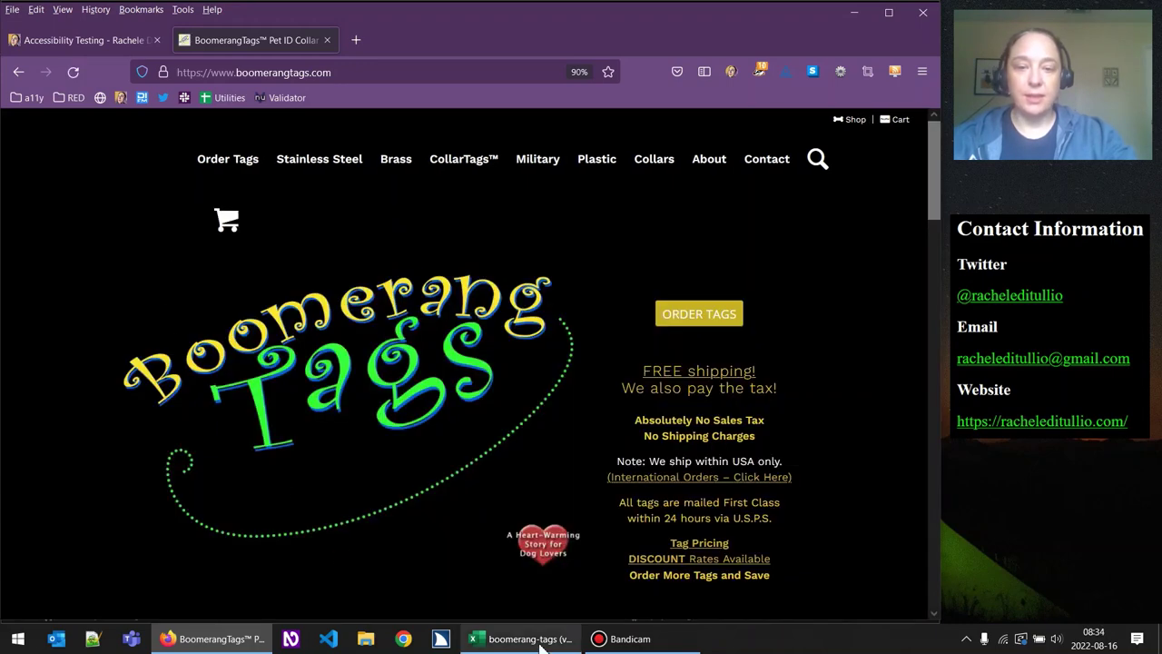
# Switch to the boomerang-tags workbook in Excel and set the Status of 2.2.1: Timing Adjustable to N/A.
pyautogui.click(541, 641)
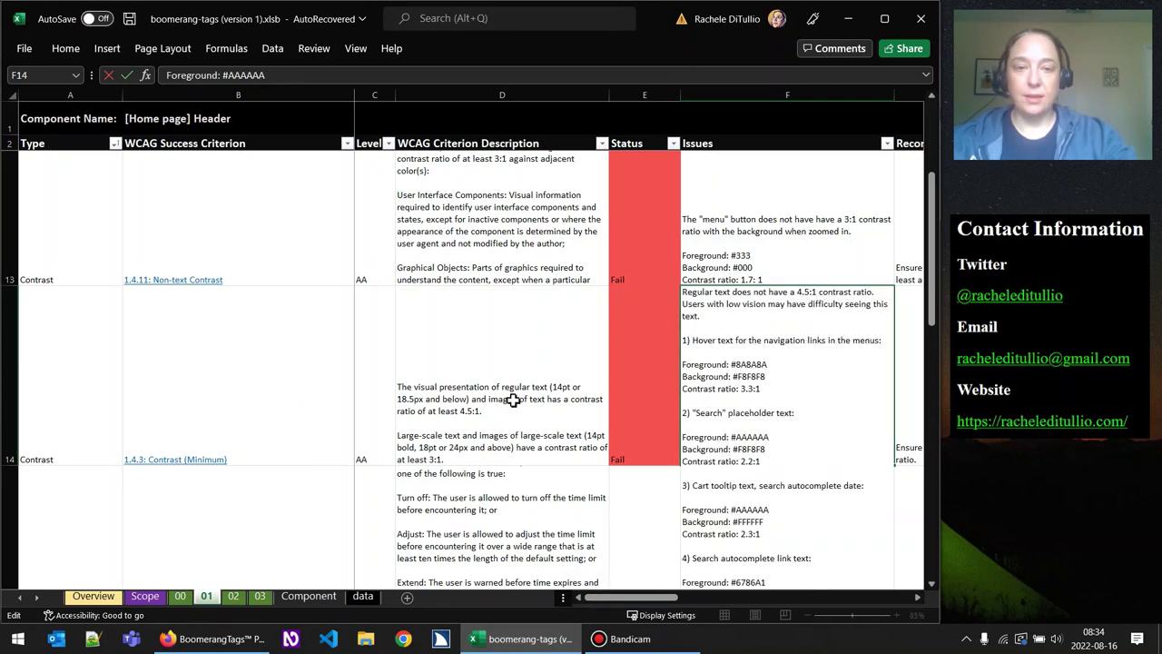
pyautogui.click(541, 352)
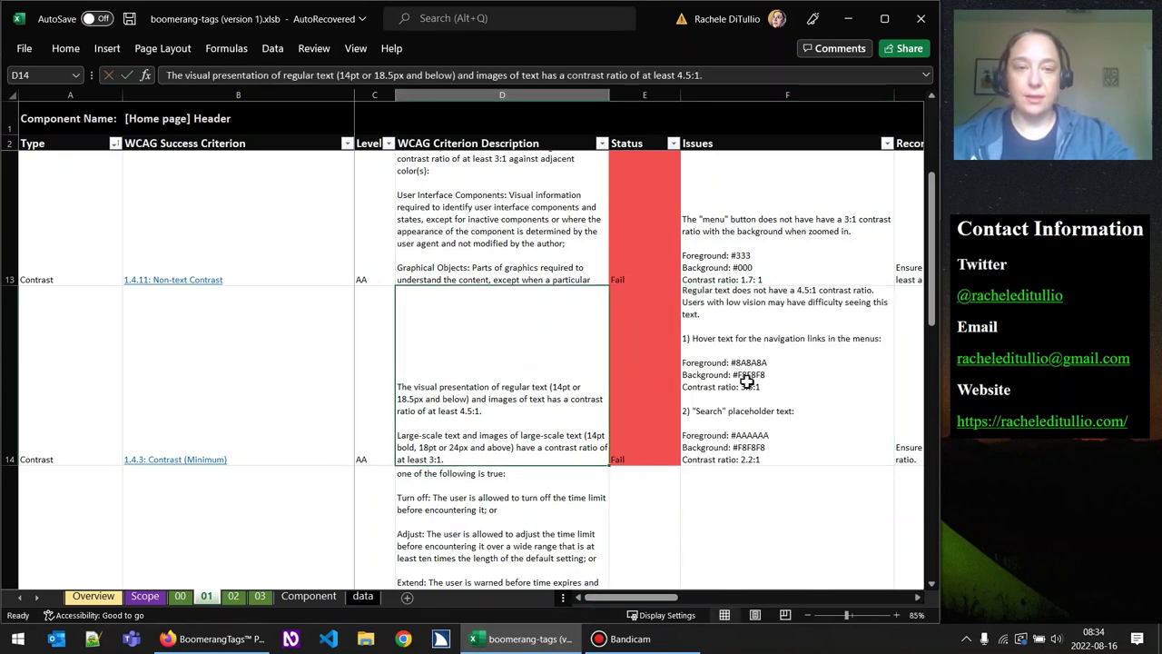
pyautogui.click(329, 425)
pyautogui.press('Down')
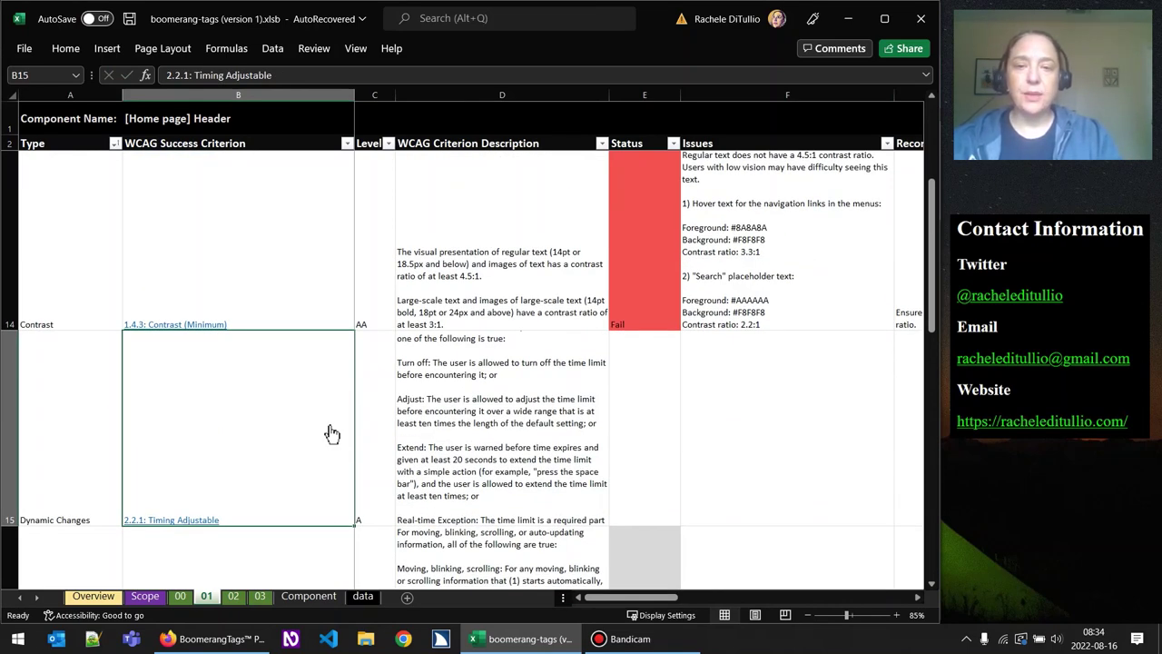
pyautogui.press('Right')
pyautogui.press('Right')
pyautogui.press('Right')
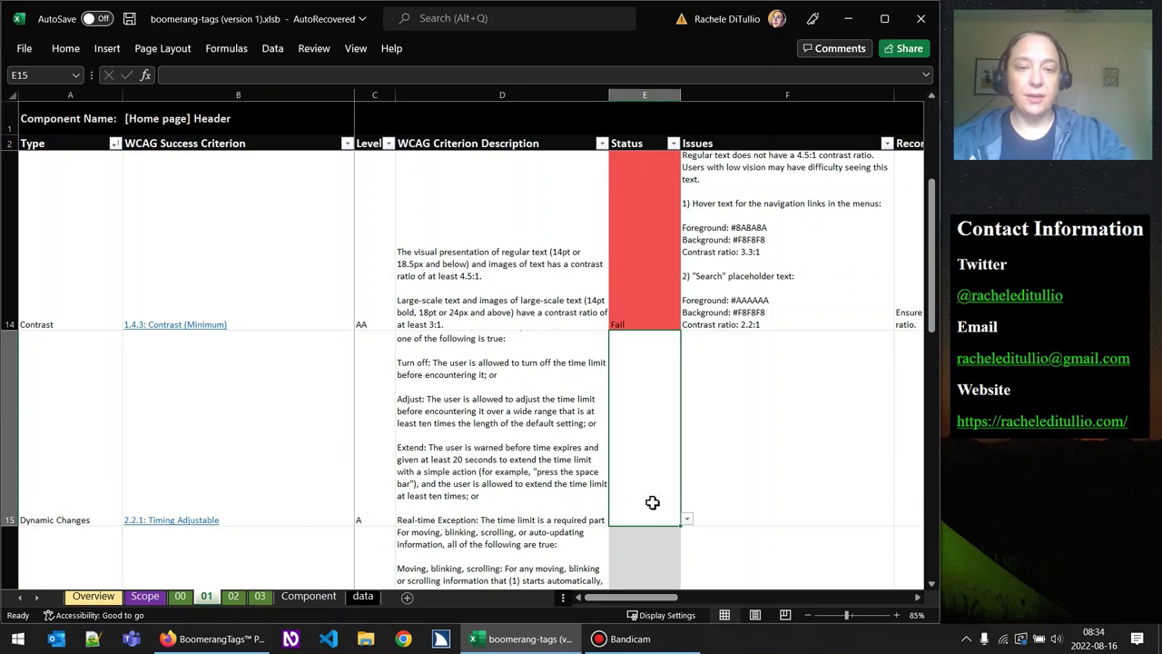
pyautogui.moveTo(692, 518); pyautogui.dragTo(653, 511)
pyautogui.click(669, 518)
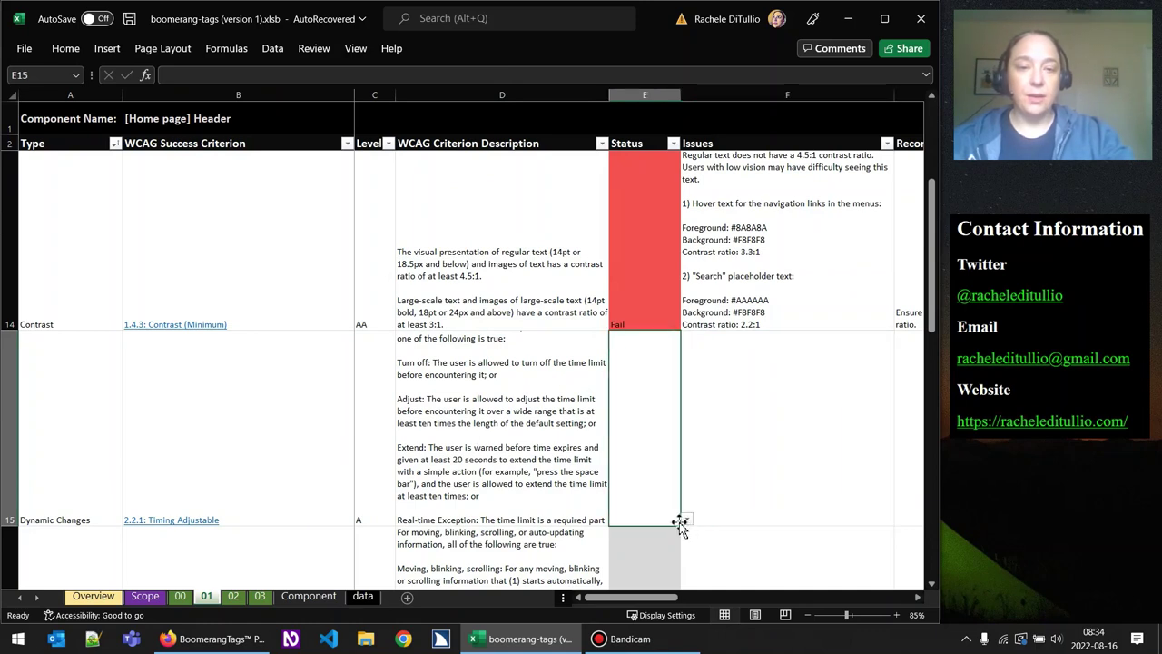
pyautogui.click(688, 521)
pyautogui.click(647, 544)
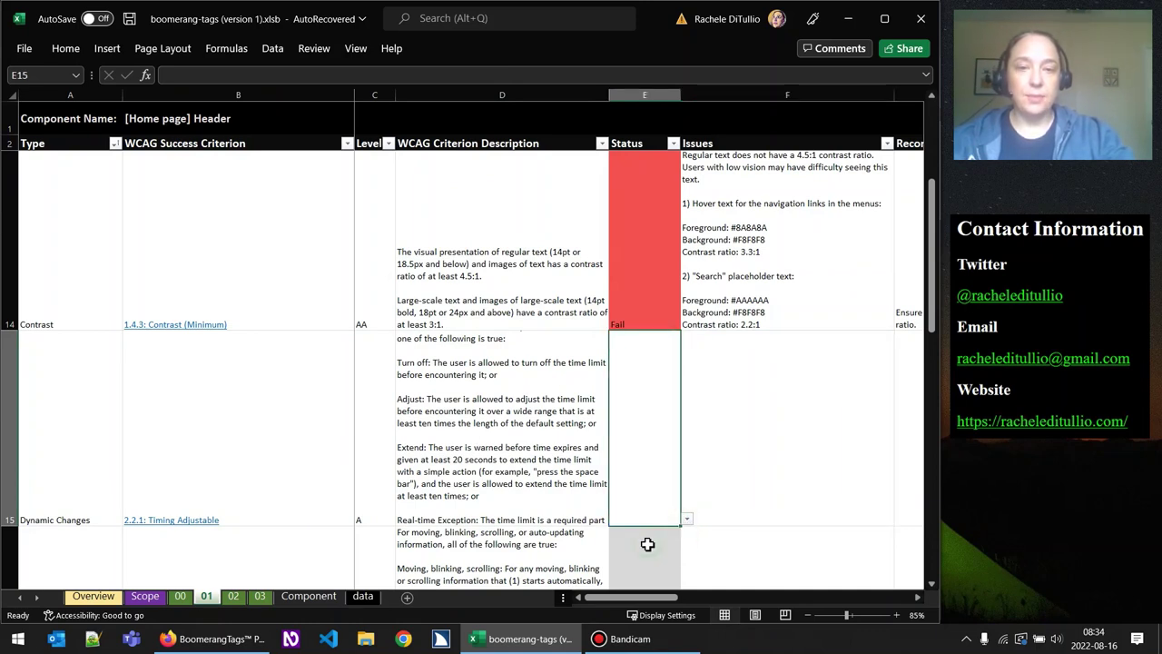
pyautogui.click(756, 465)
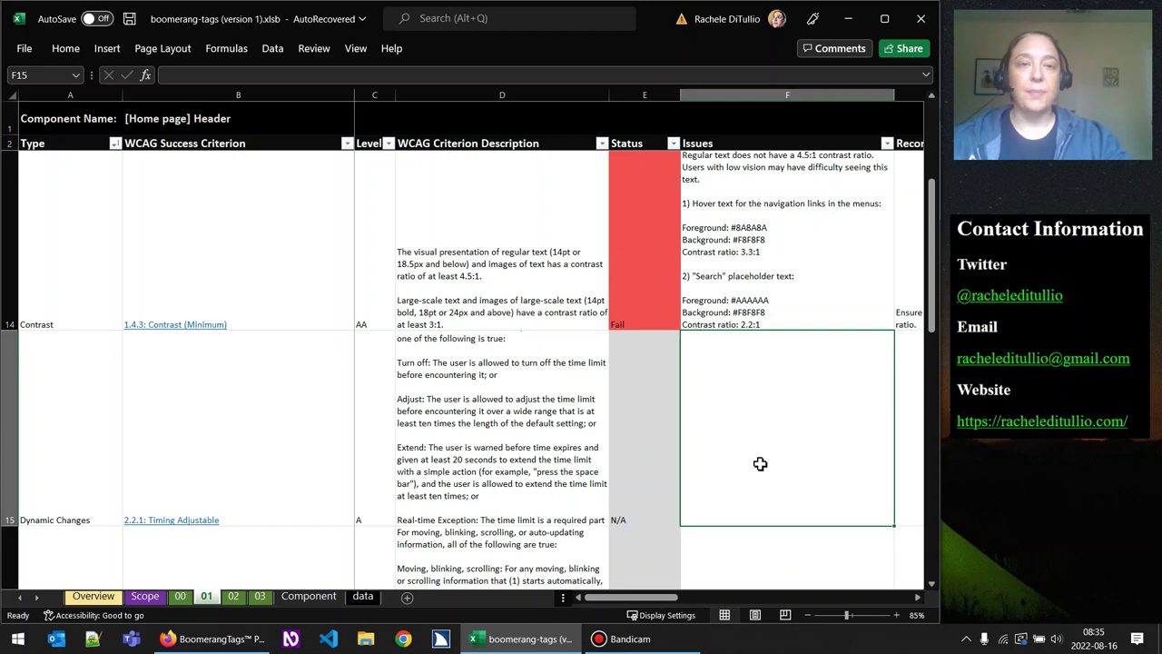
# Review the Status cells from 2.2.1: Timing Adjustable down to 1.4.13: Content on Hover or Focus.
pyautogui.click(645, 394)
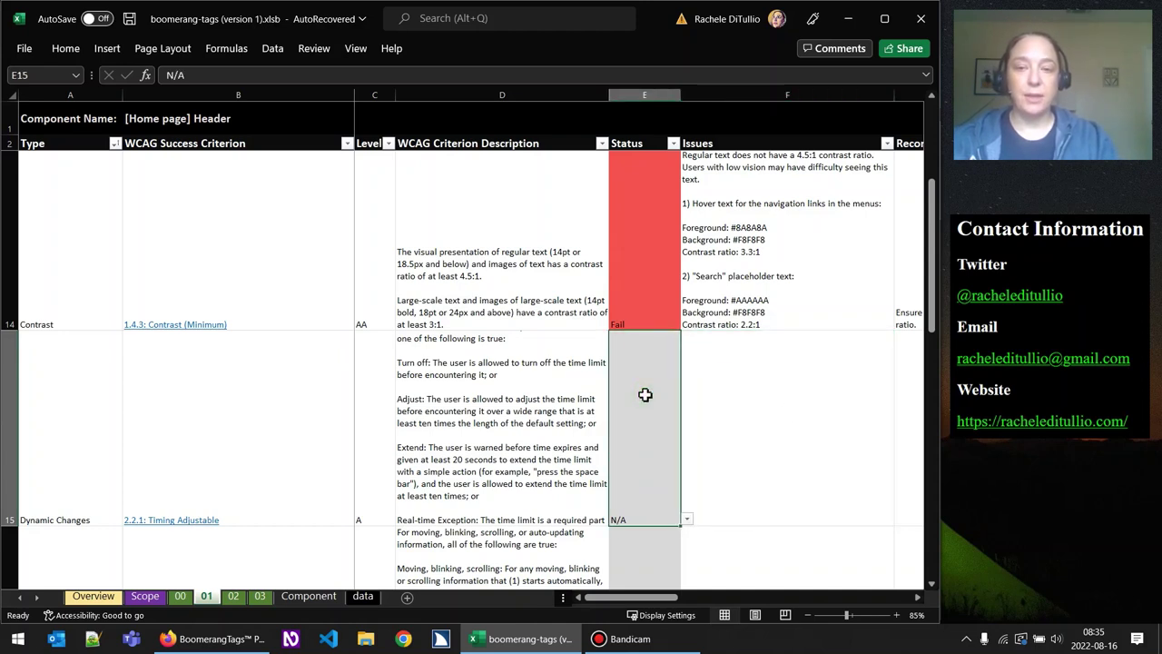
pyautogui.moveTo(931, 293); pyautogui.dragTo(931, 306)
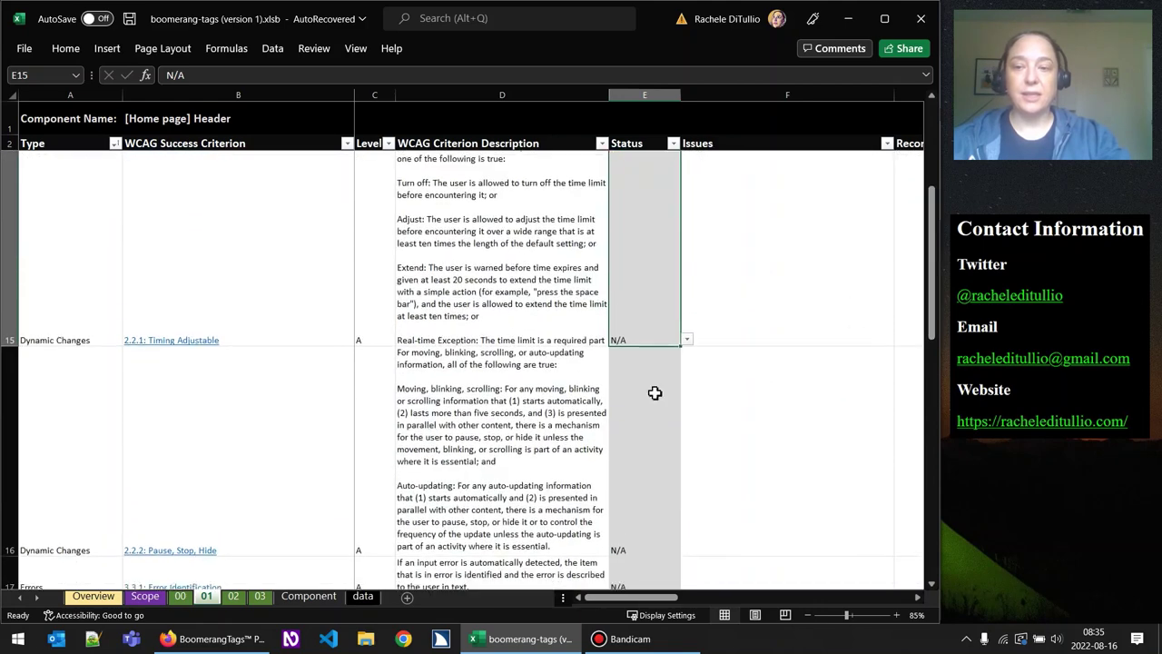
pyautogui.click(633, 391)
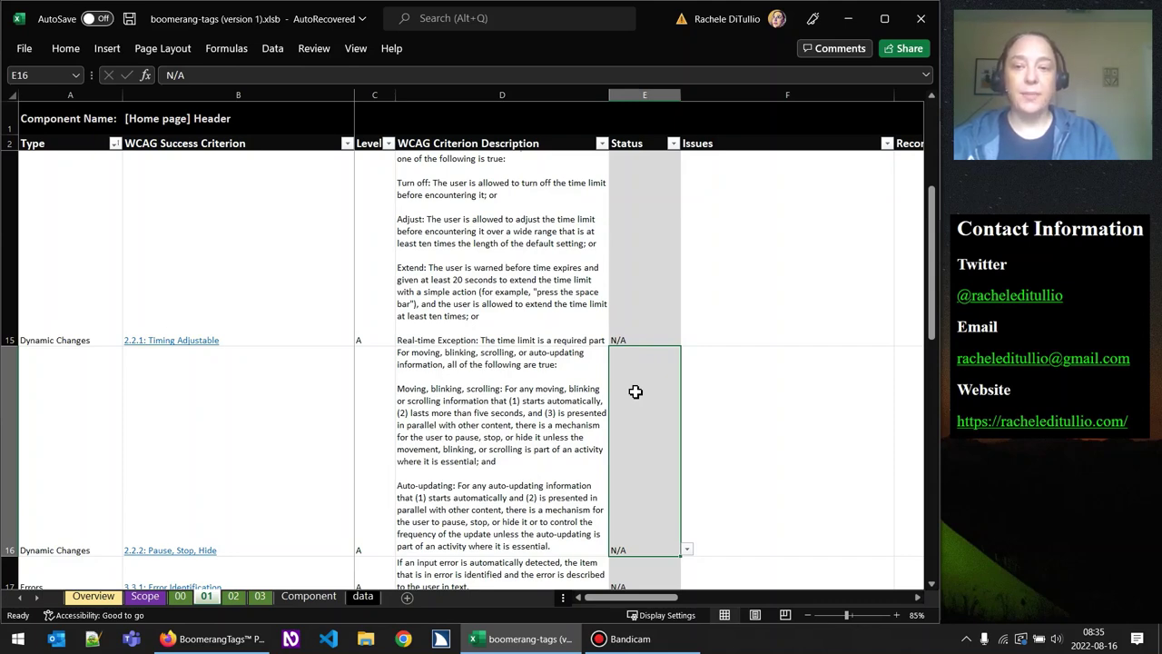
pyautogui.press('Down')
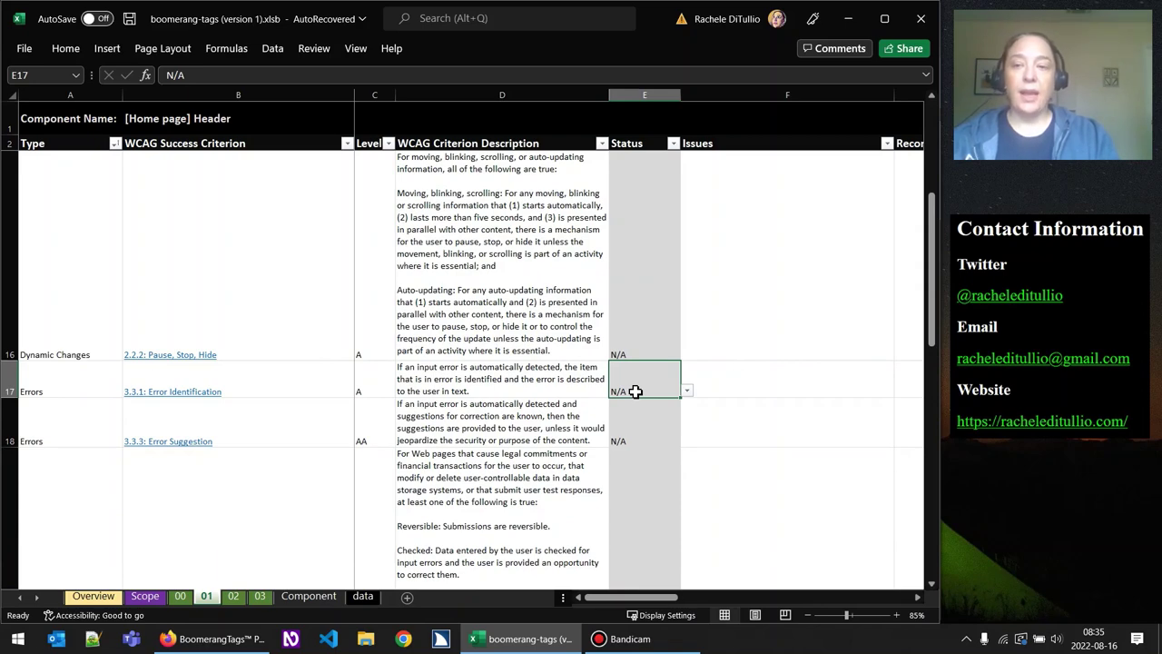
pyautogui.press('Down')
pyautogui.press('Down')
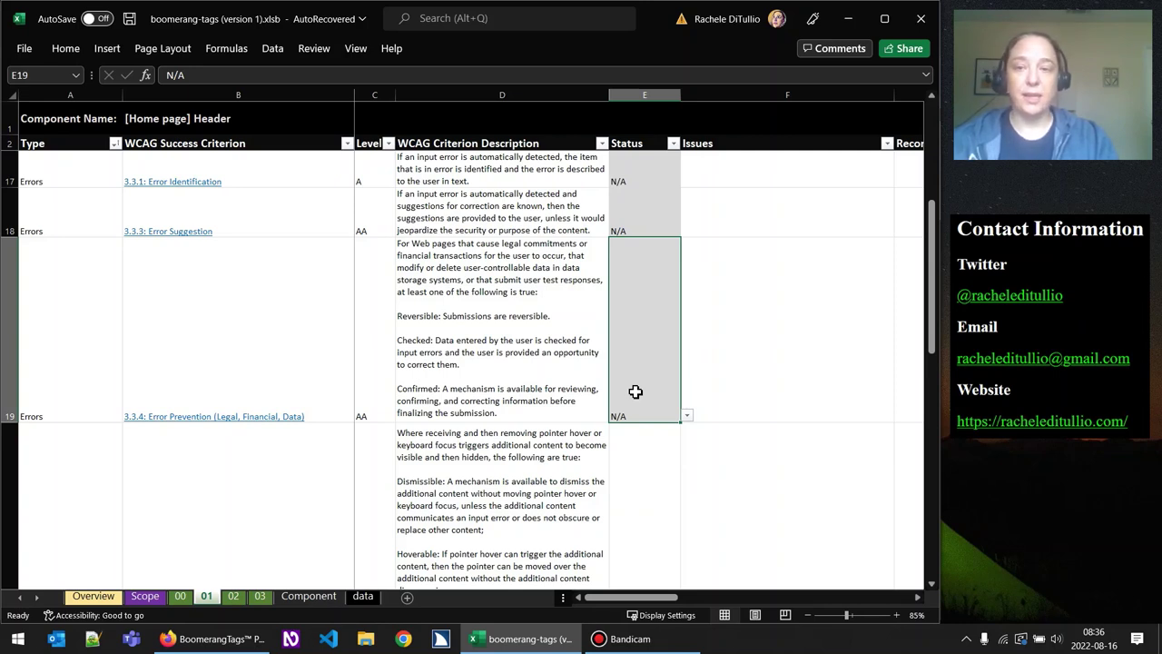
pyautogui.press('Down')
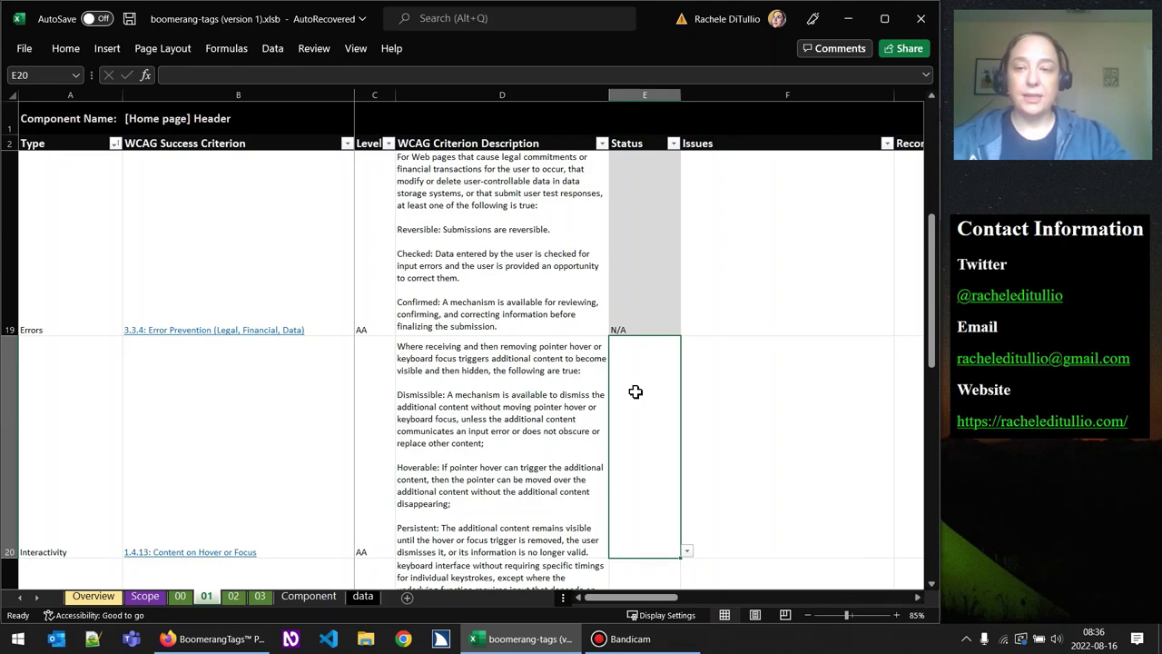
# Switch to Firefox, run the Force focus bookmarklet on the home page, and move keyboard focus to the Order Tags link.
pyautogui.click(213, 638)
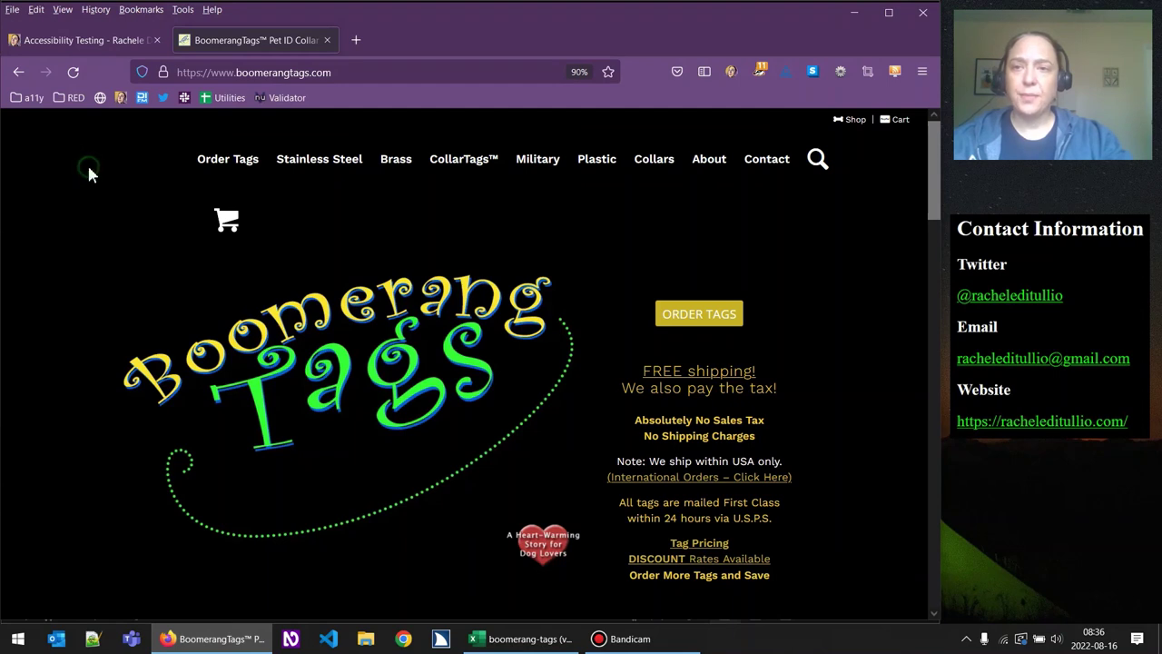
pyautogui.click(15, 102)
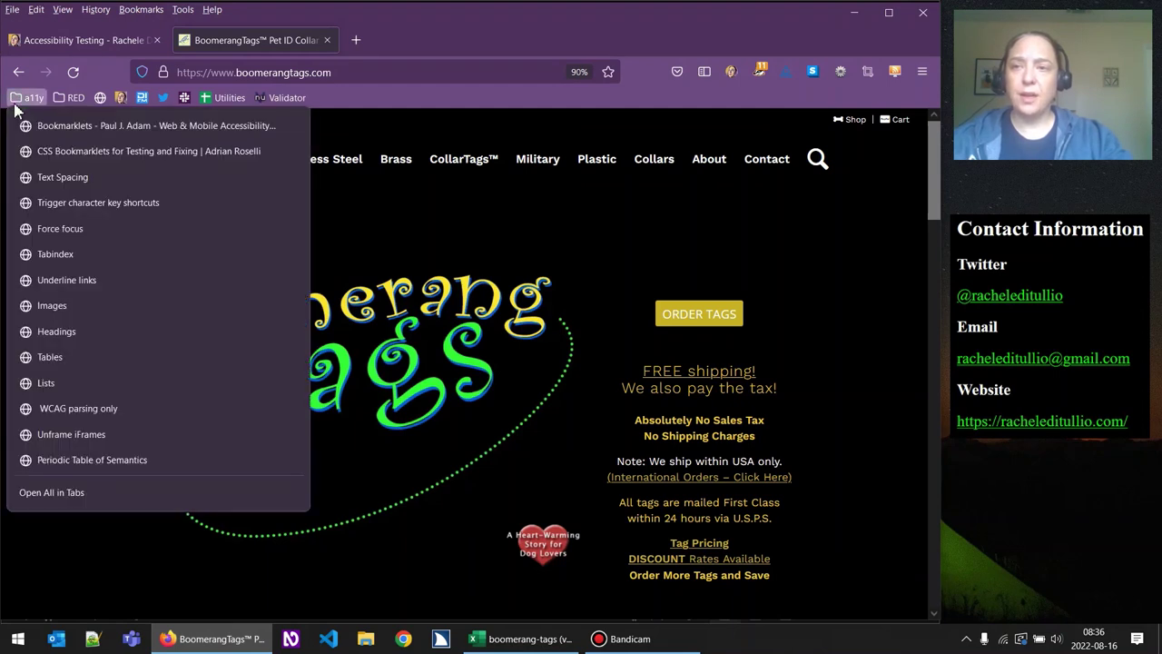
pyautogui.click(37, 231)
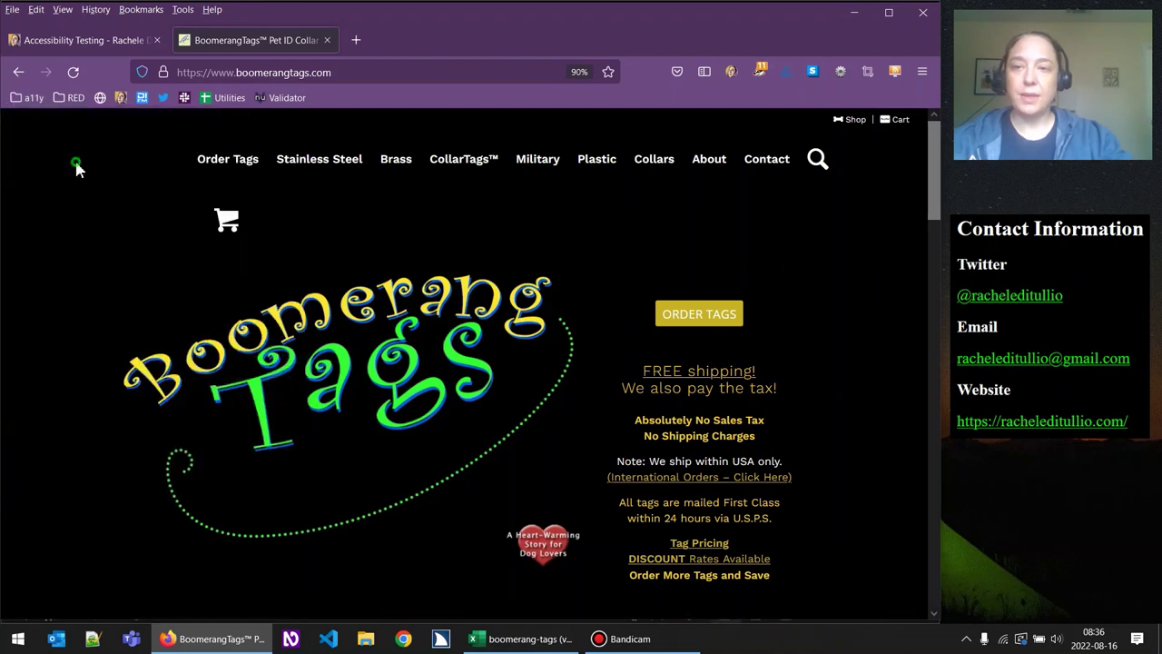
pyautogui.press('Tab')
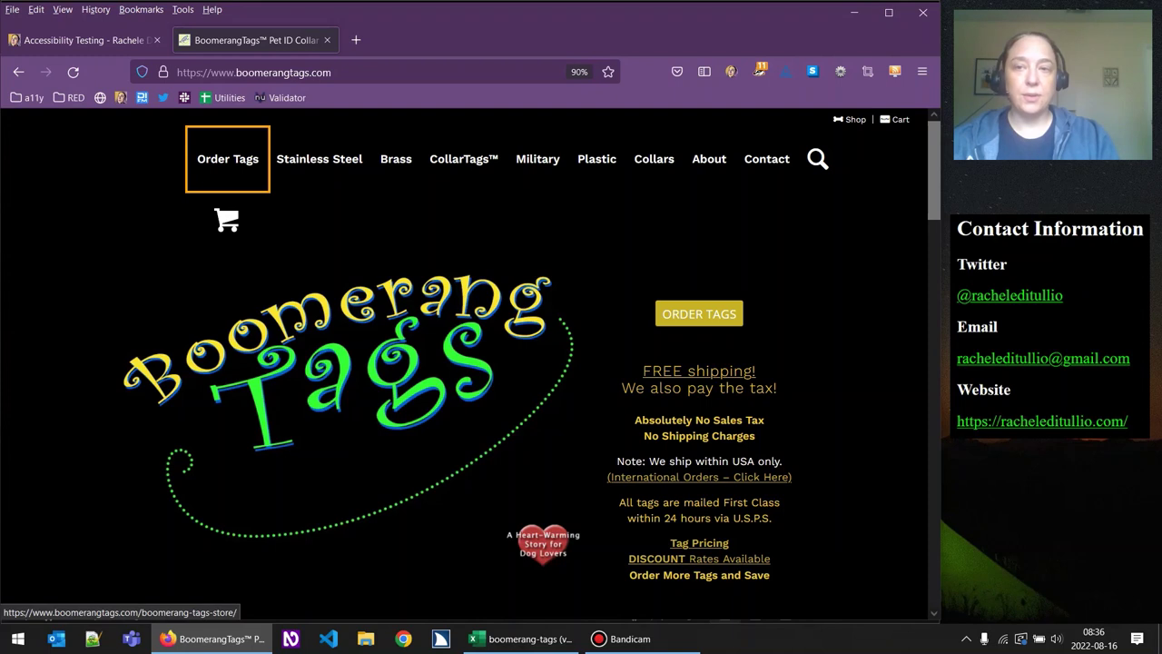
# Check whether the Order Tags submenu opens on keyboard focus and on pointer hover.
pyautogui.press('Tab')
pyautogui.press('Tab')
pyautogui.hotkey('shift', 'Tab')
pyautogui.hotkey('shift', 'Tab')
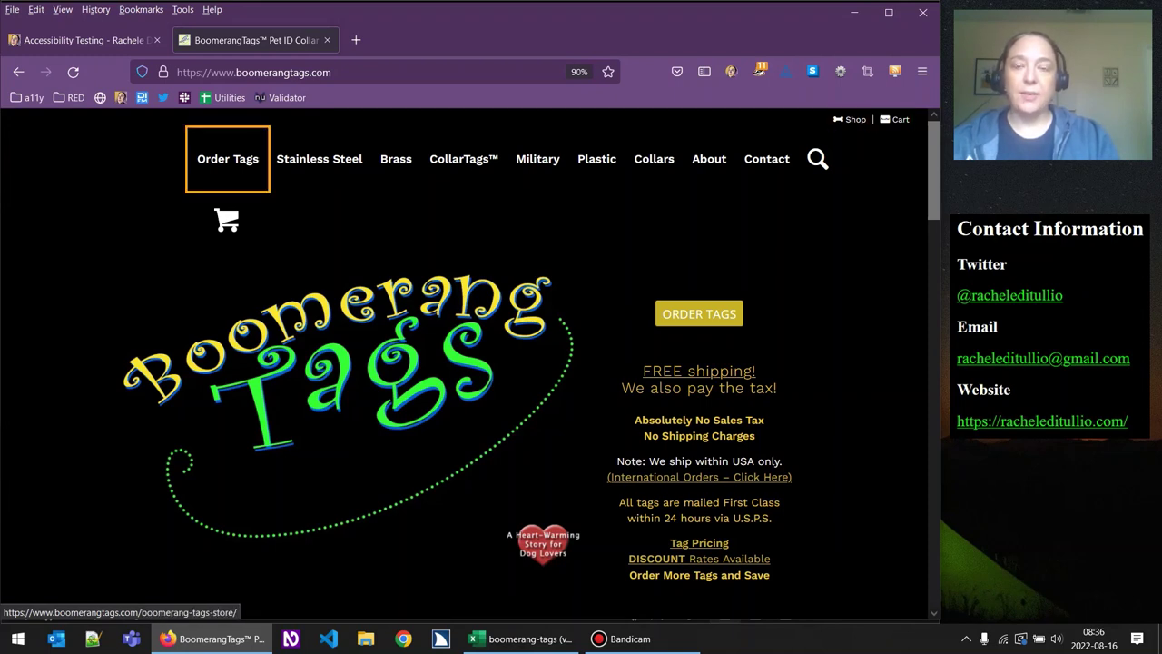
pyautogui.moveTo(209, 162)
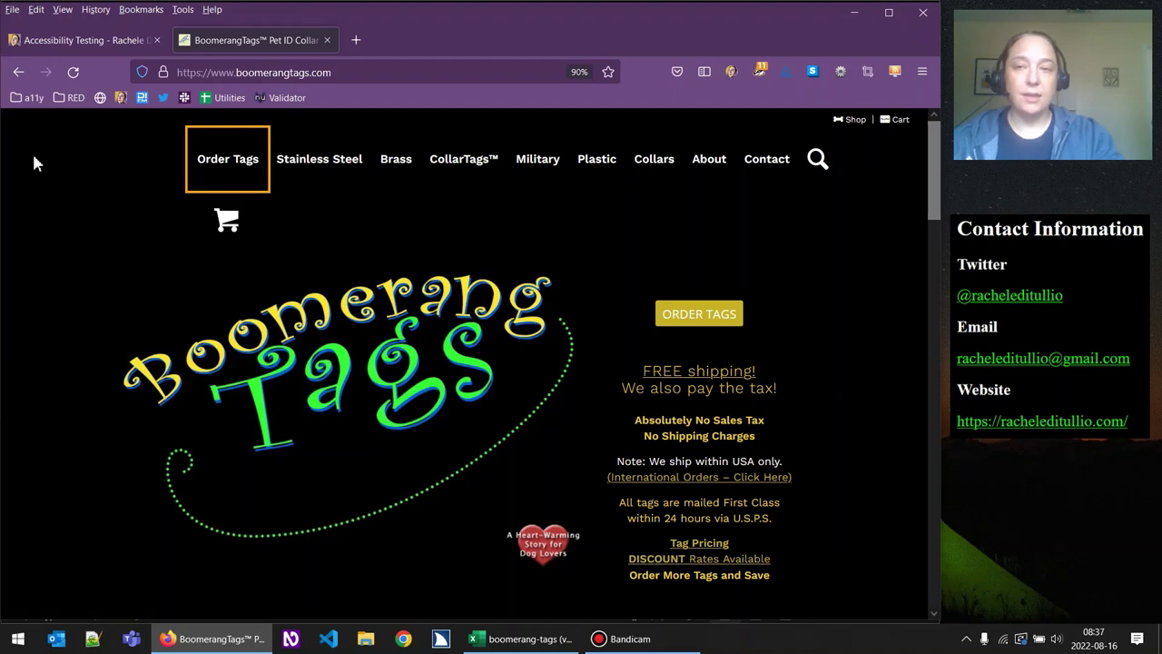
# Follow the focused Order Tags link, return to the home page, and run the Force focus bookmarklet again.
pyautogui.press('F5')
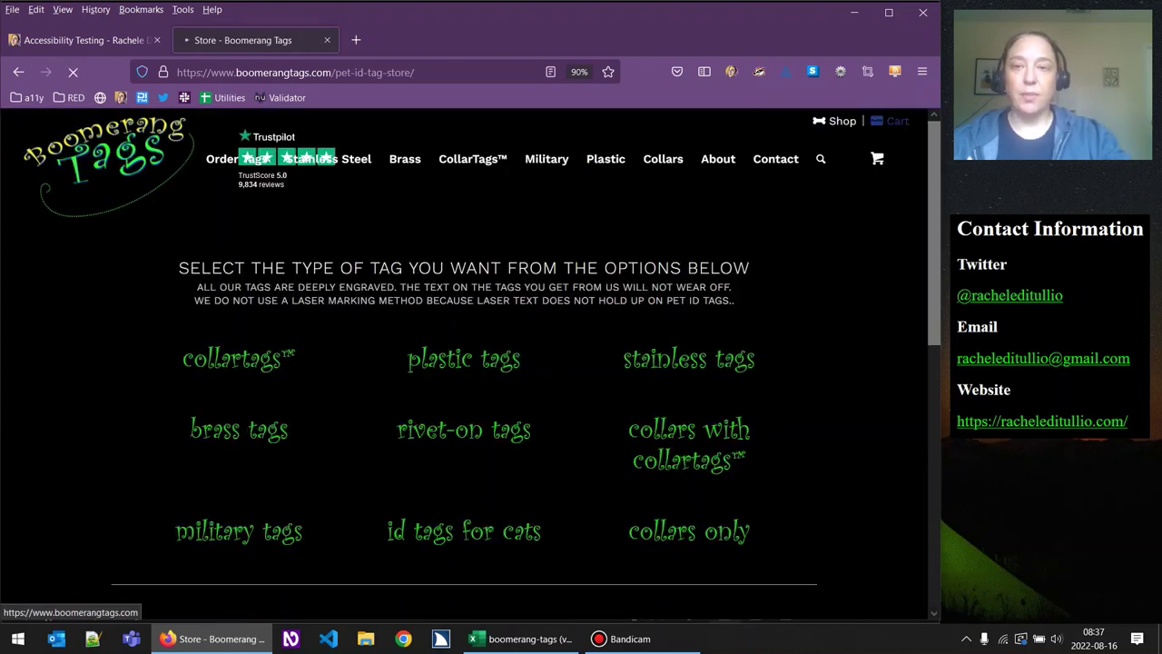
pyautogui.click(78, 183)
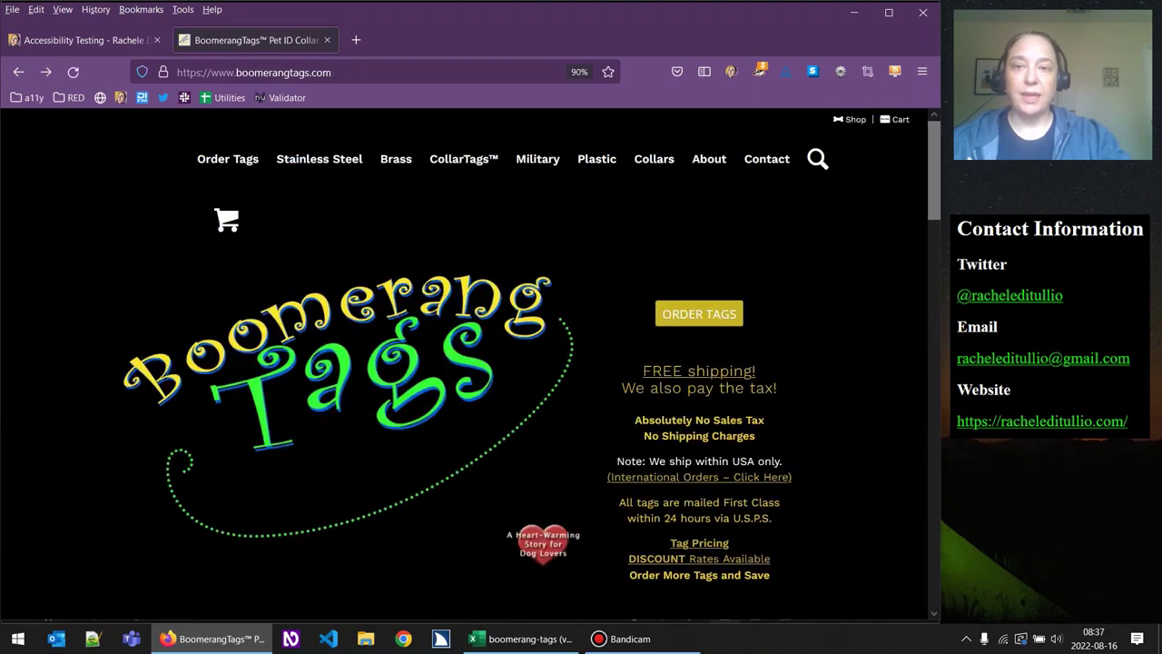
pyautogui.click(28, 98)
pyautogui.click(23, 229)
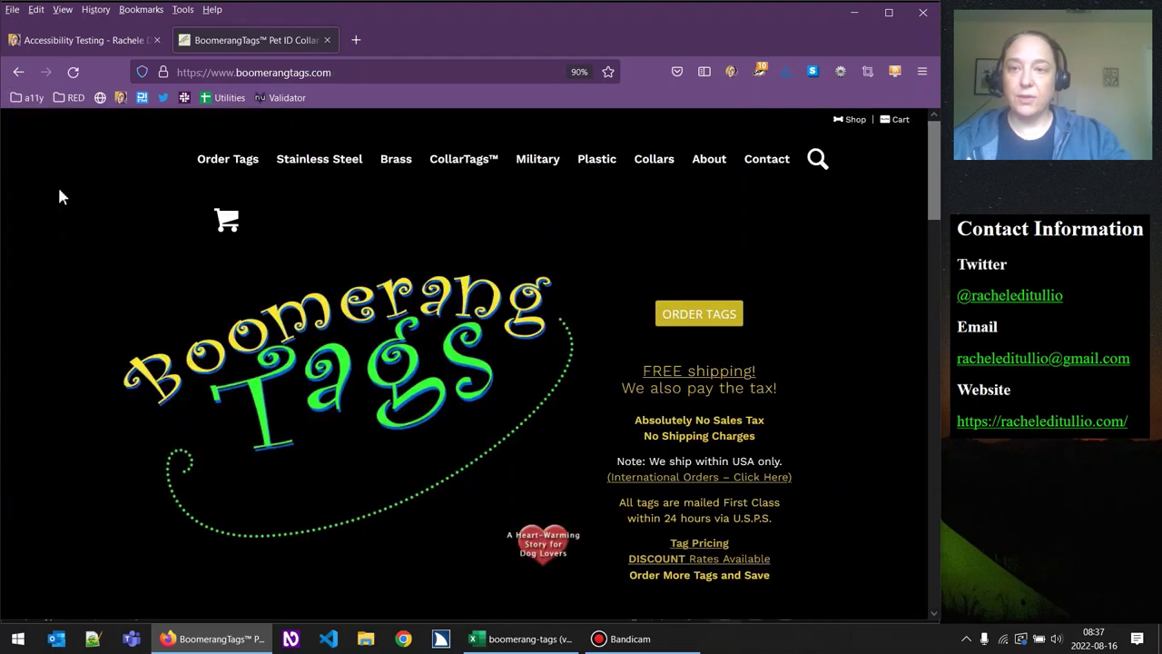
# Move keyboard focus through the main navigation from Order Tags to About and check whether the About submenu opens from the keyboard.
pyautogui.press('Tab')
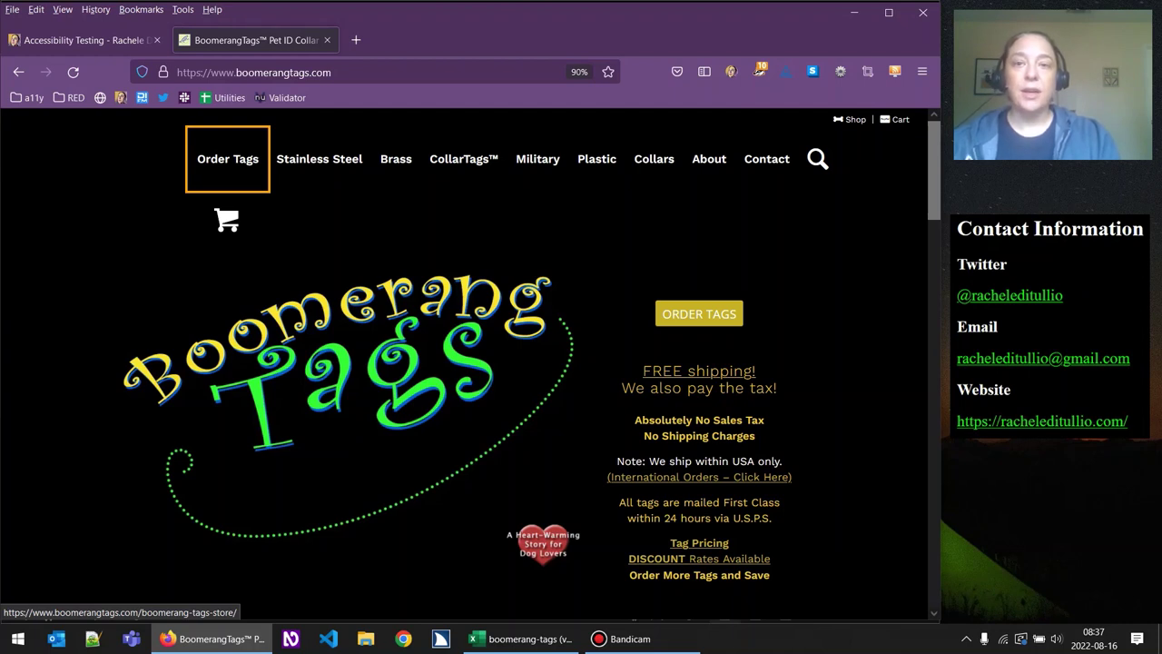
pyautogui.press('Tab')
pyautogui.press('Tab')
pyautogui.press('Tab')
pyautogui.press('Tab')
pyautogui.press('Tab')
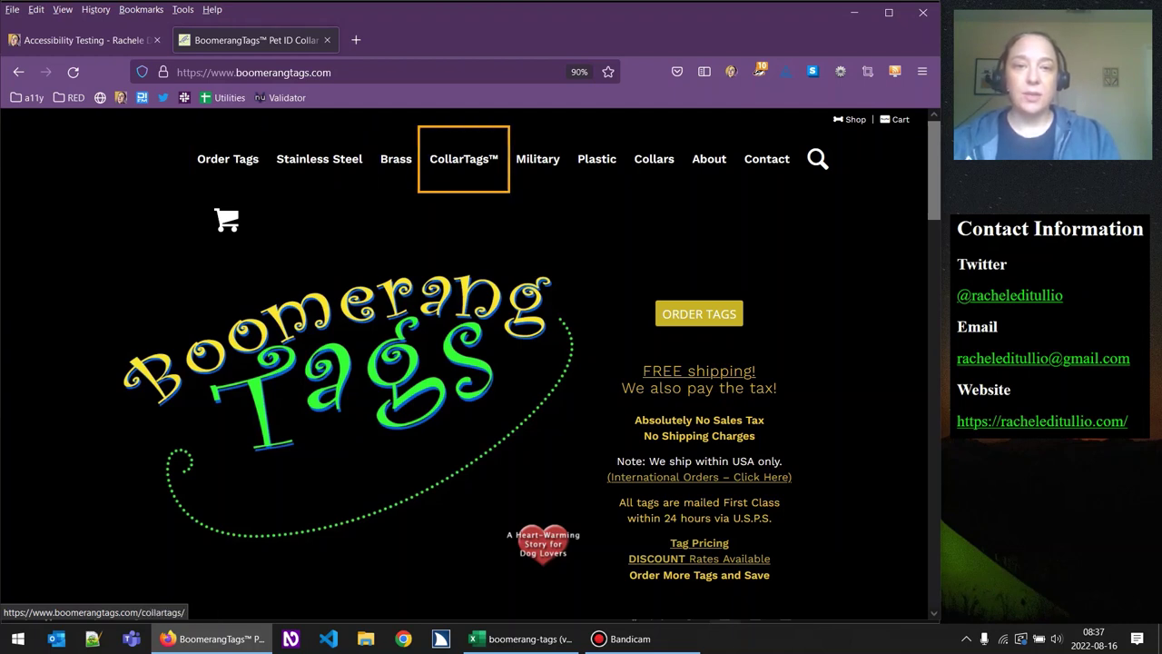
pyautogui.press('Tab')
pyautogui.press('Tab')
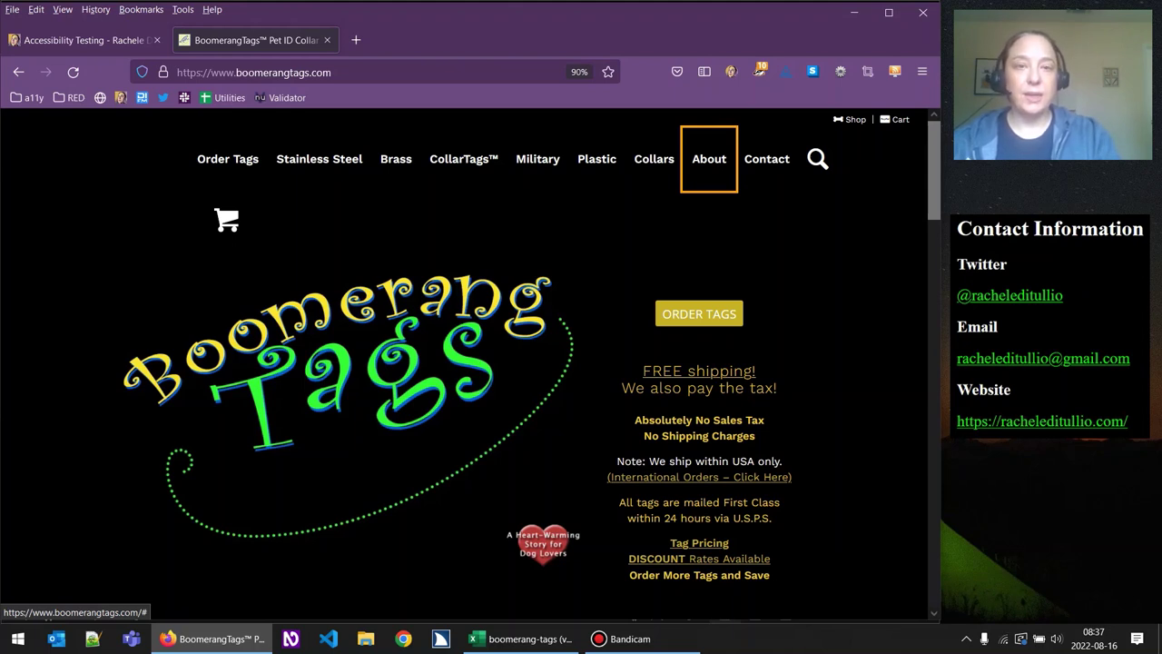
pyautogui.scroll(-5, 465, 363)
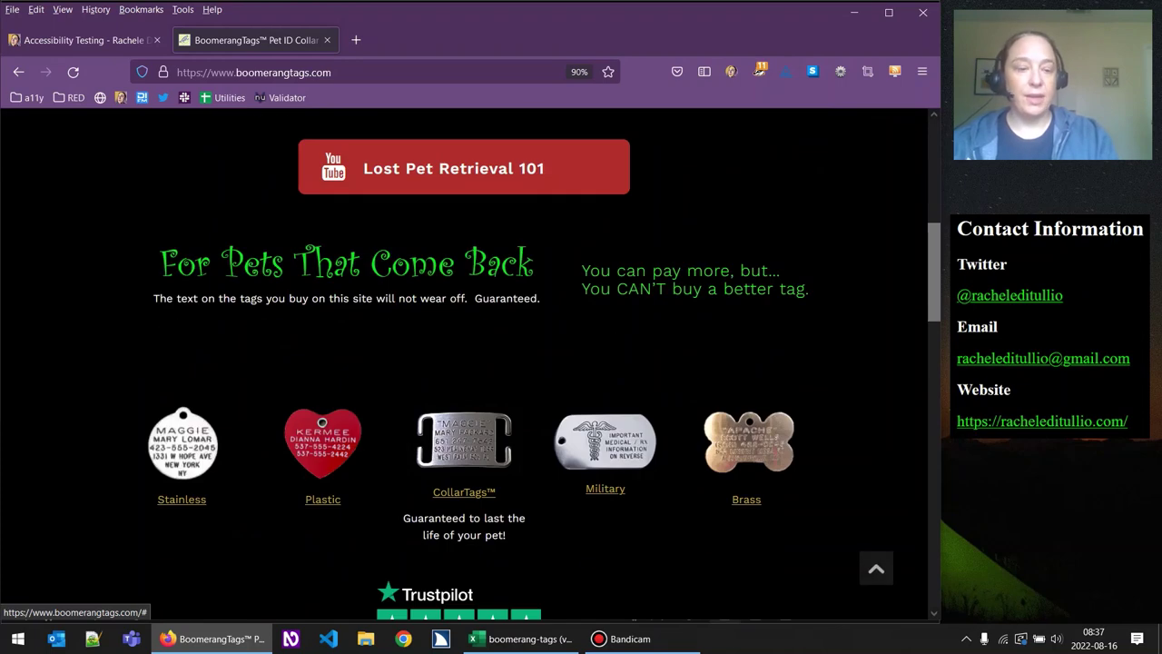
pyautogui.scroll(2, 465, 363)
pyautogui.scroll(3, 3, 164)
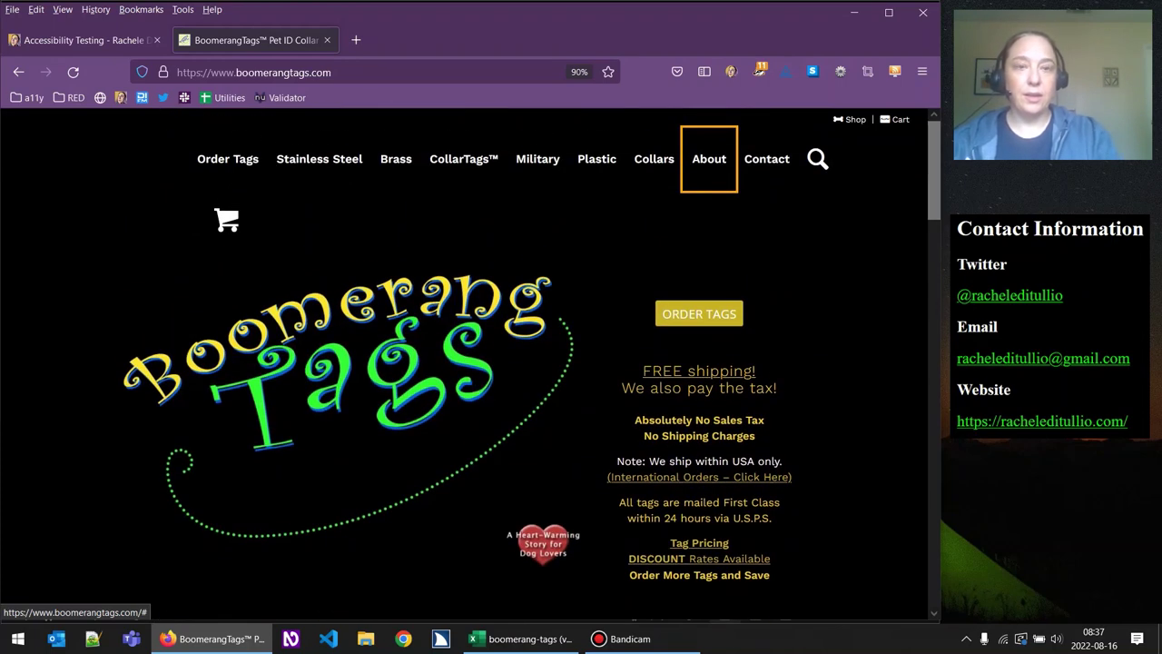
# Reveal the About and Order Tags submenus with the pointer to compare them with the keyboard focus behaviour.
pyautogui.moveTo(706, 161)
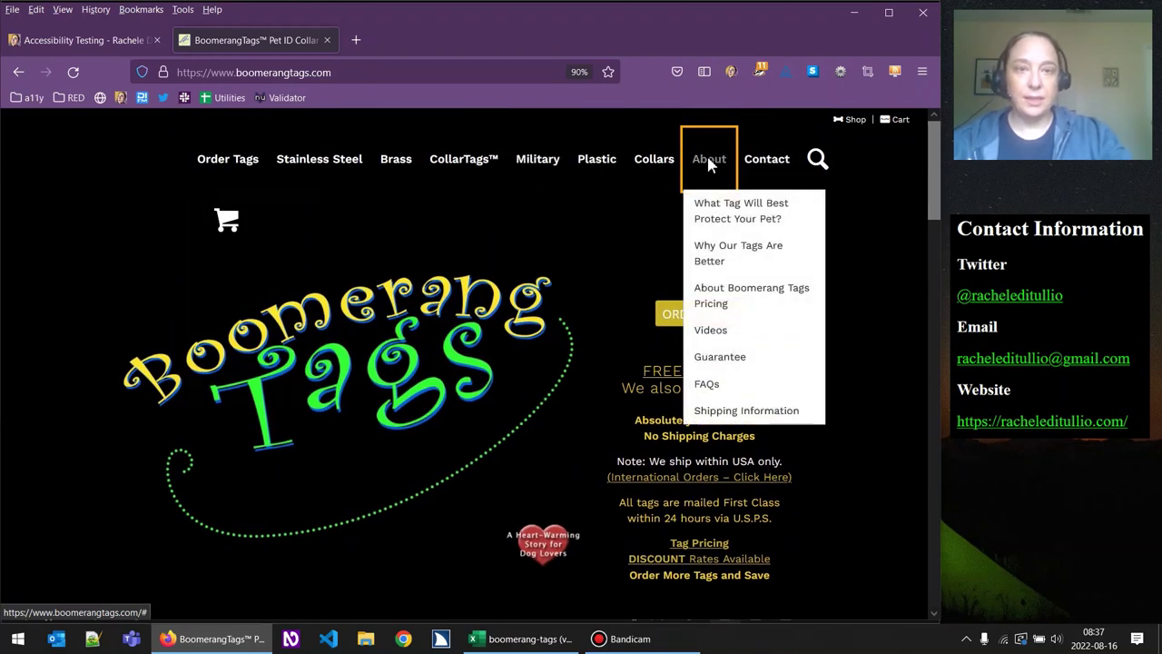
pyautogui.click(711, 161)
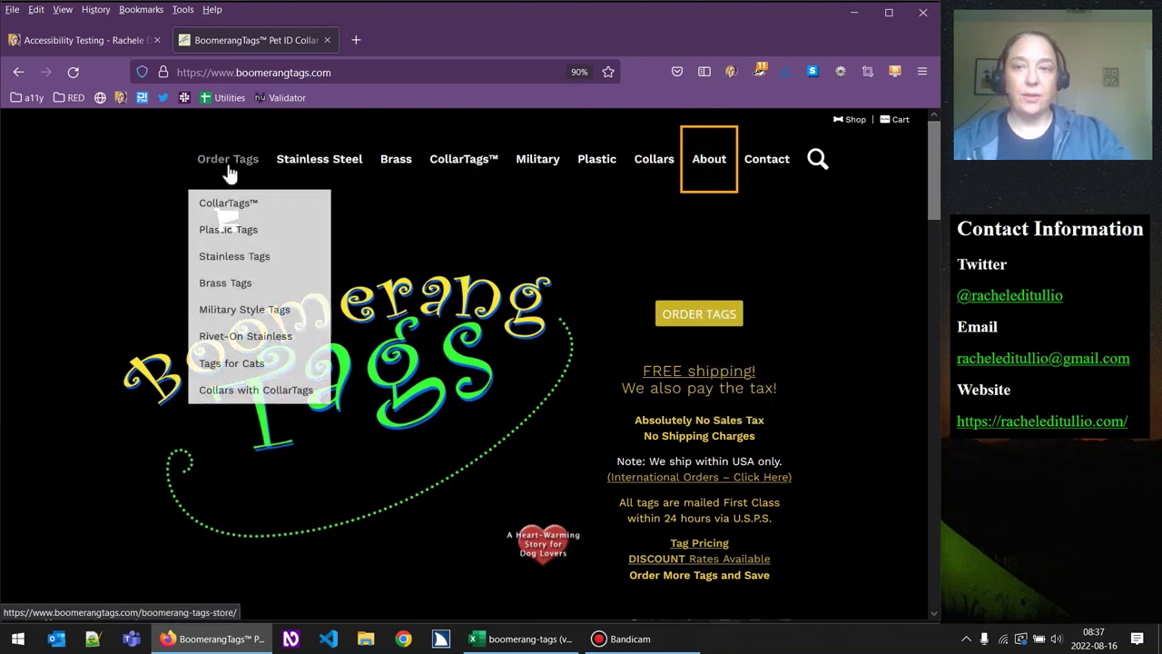
pyautogui.click(712, 164)
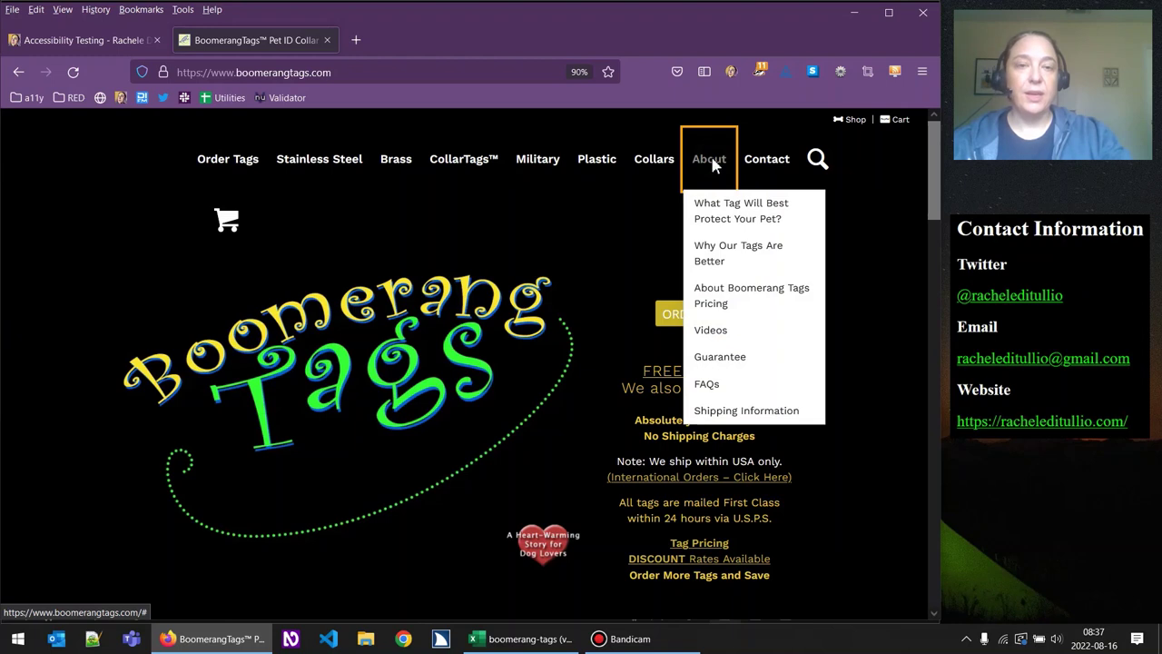
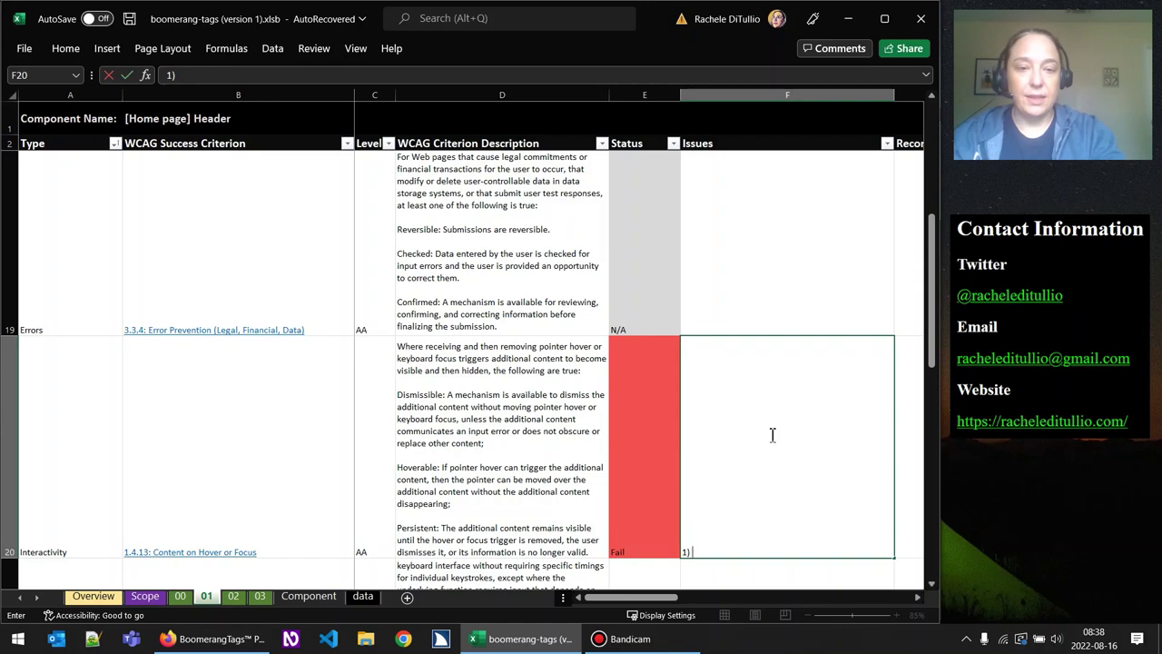
# Enter the 1.4.13 issue as "1) Submenus do not appear on focus of the "About" or "Order Tags" parent elements.".
pyautogui.write('Th')
pyautogui.press('BackSpace')
pyautogui.press('BackSpace')
pyautogui.press('BackSpace')
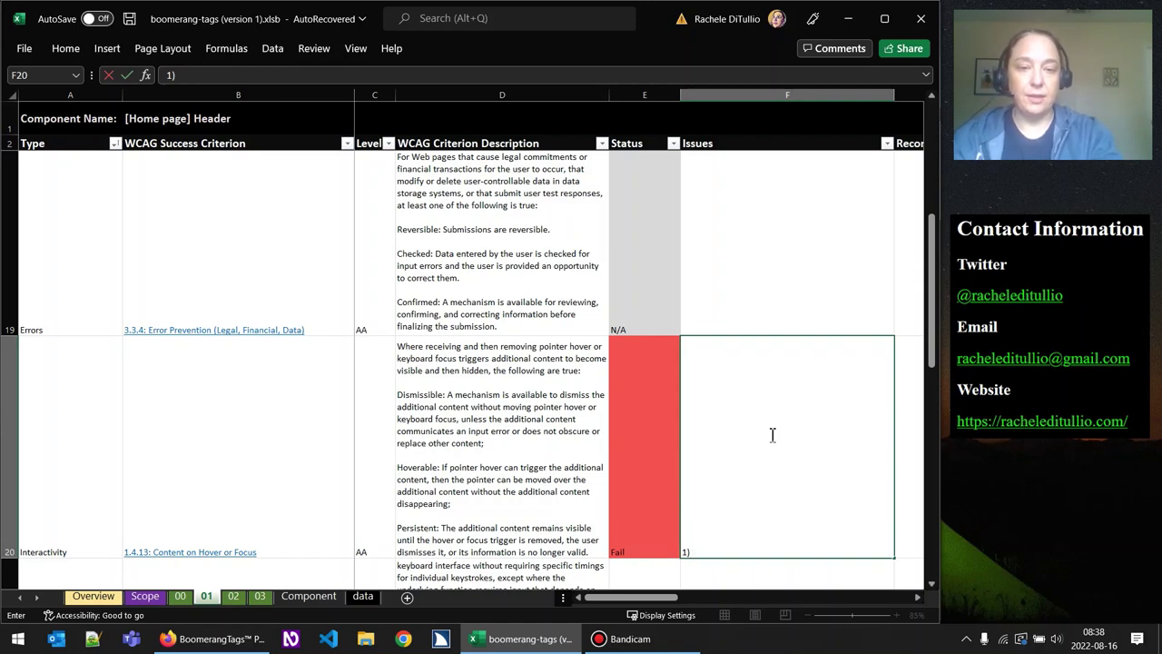
pyautogui.write('Submens')
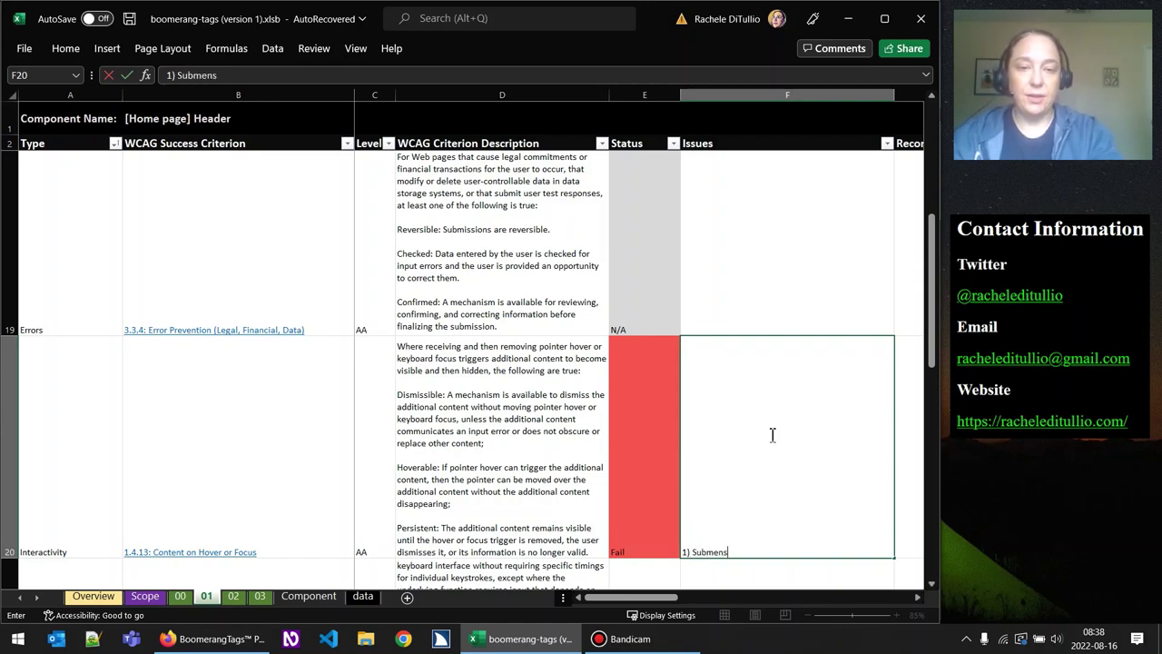
pyautogui.press('BackSpace')
pyautogui.write('us do not ')
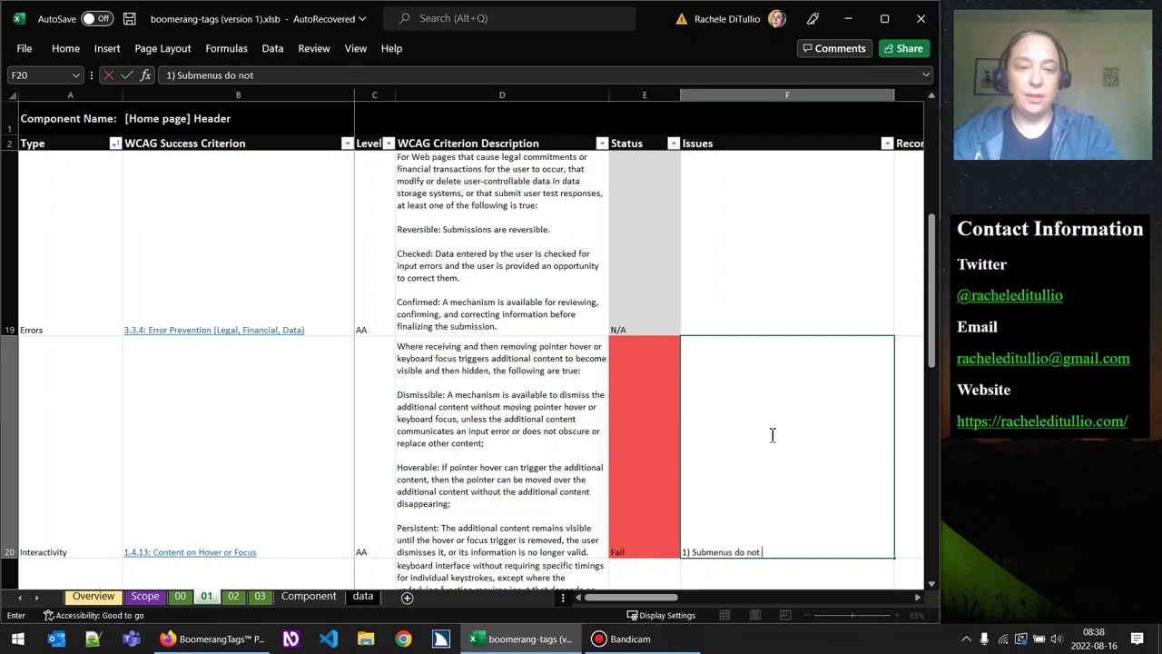
pyautogui.write('appear')
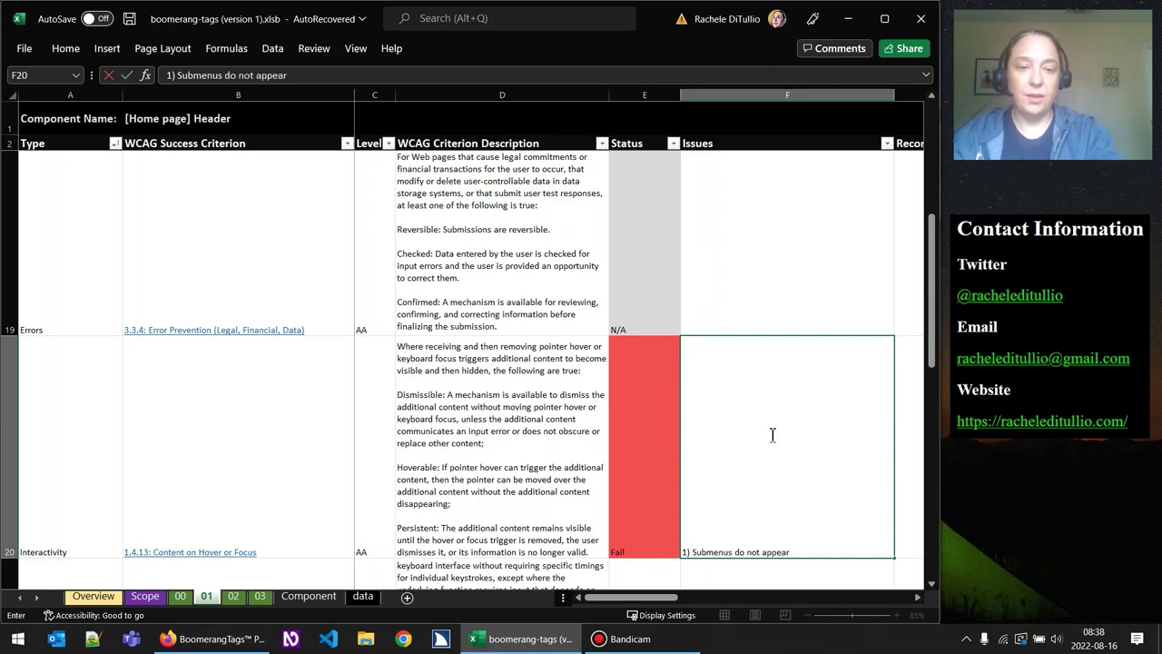
pyautogui.write(' on focu')
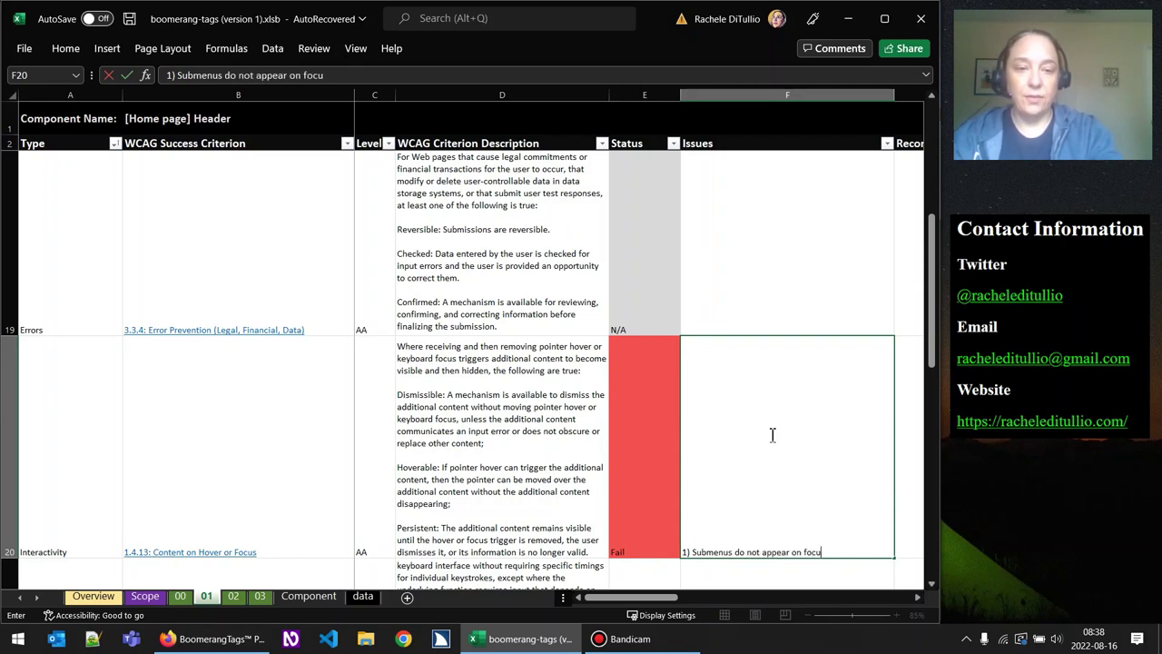
pyautogui.write('s of the "Abou')
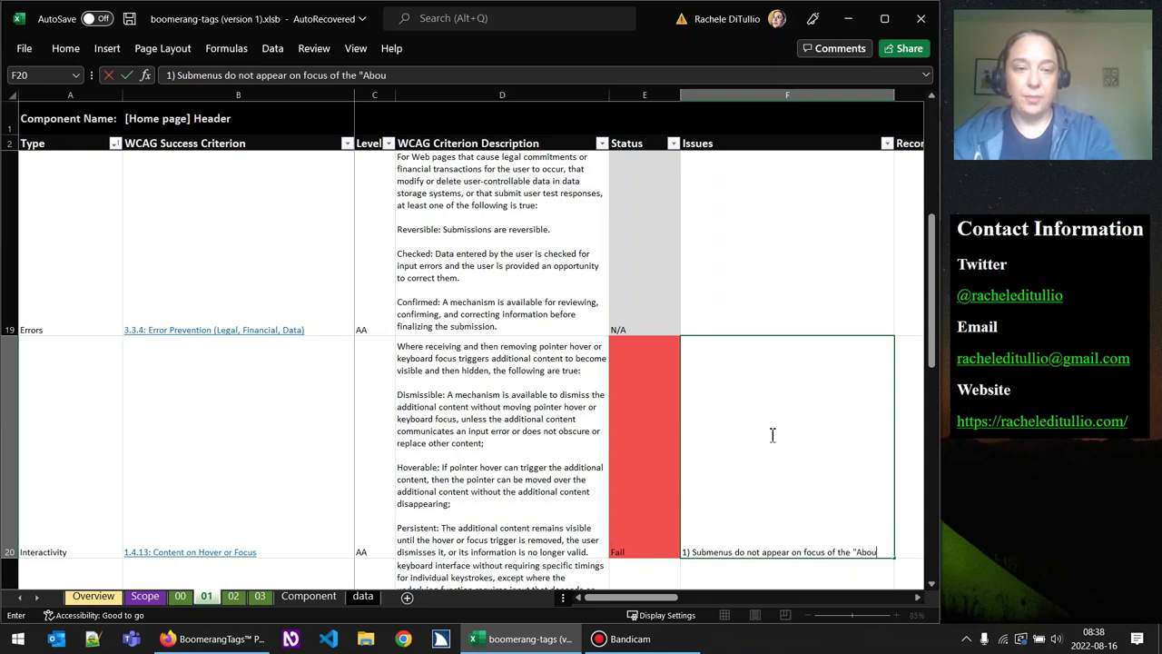
pyautogui.write('t" or "O')
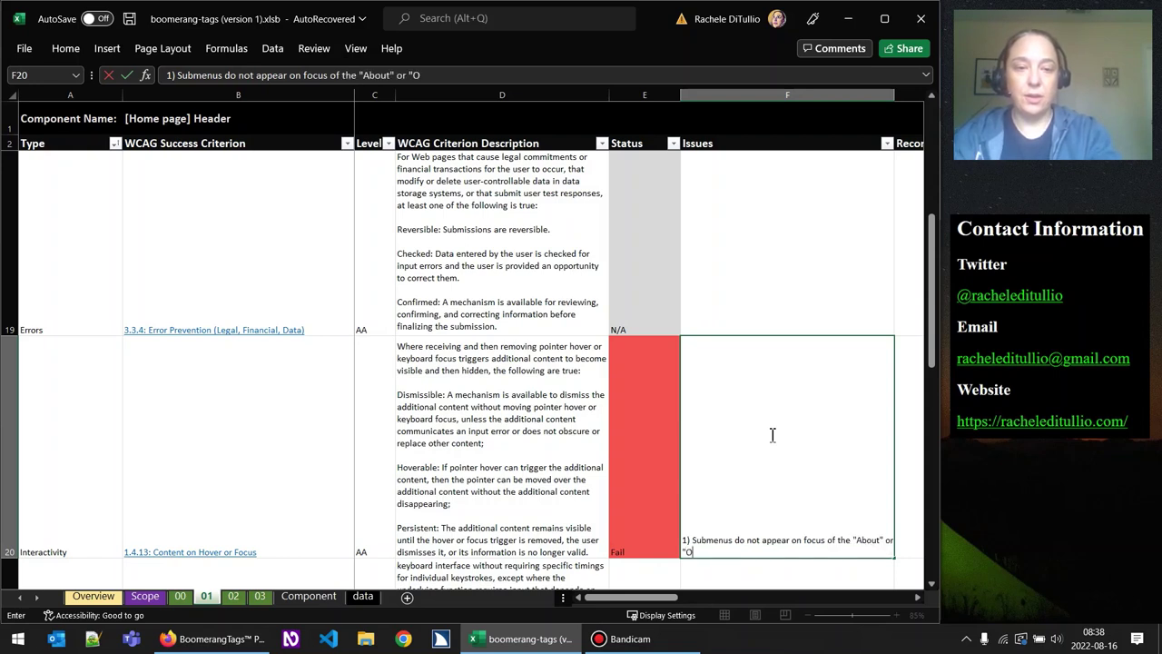
pyautogui.write('rder Tag')
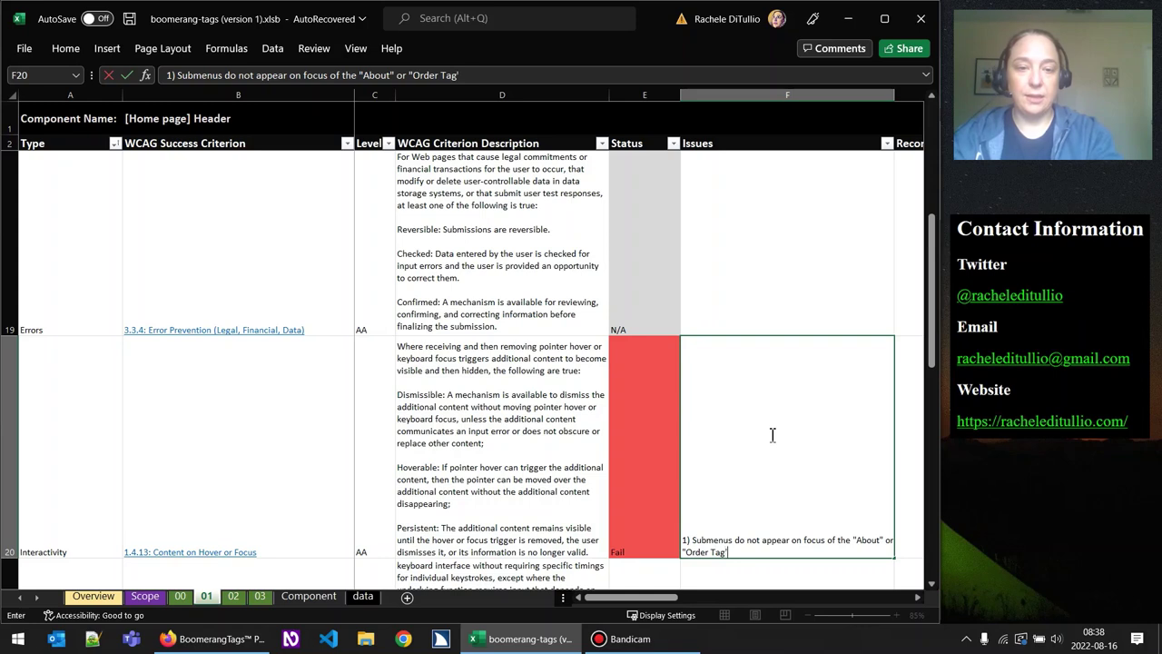
pyautogui.write('s" paretn')
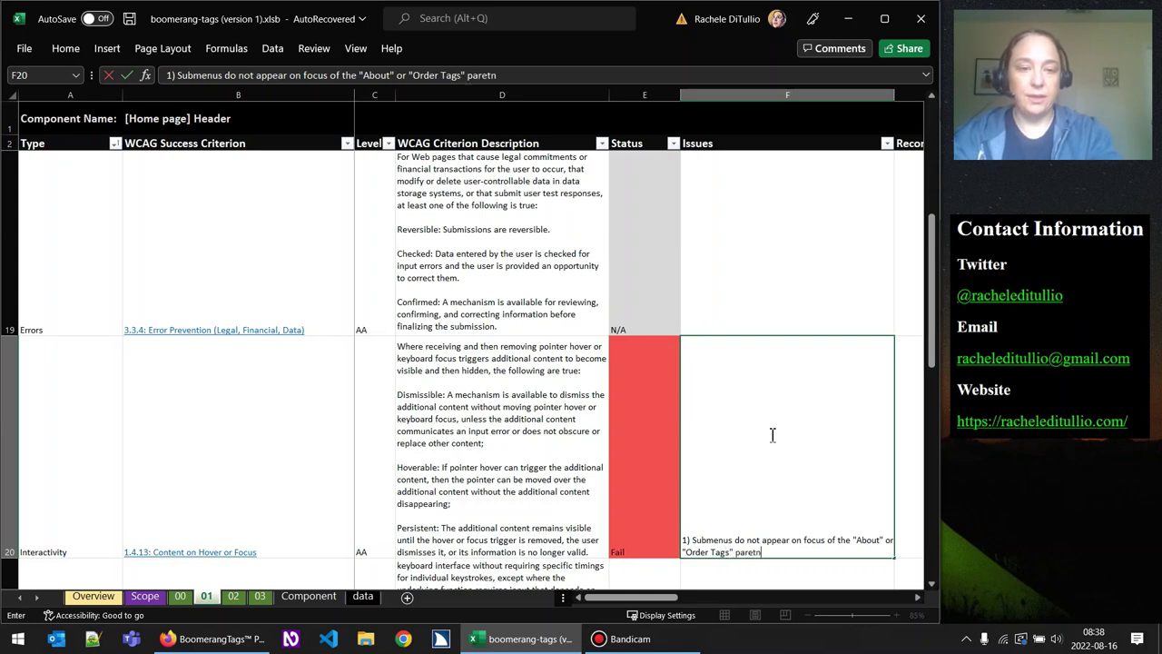
pyautogui.press('BackSpace')
pyautogui.press('BackSpace')
pyautogui.write('nt')
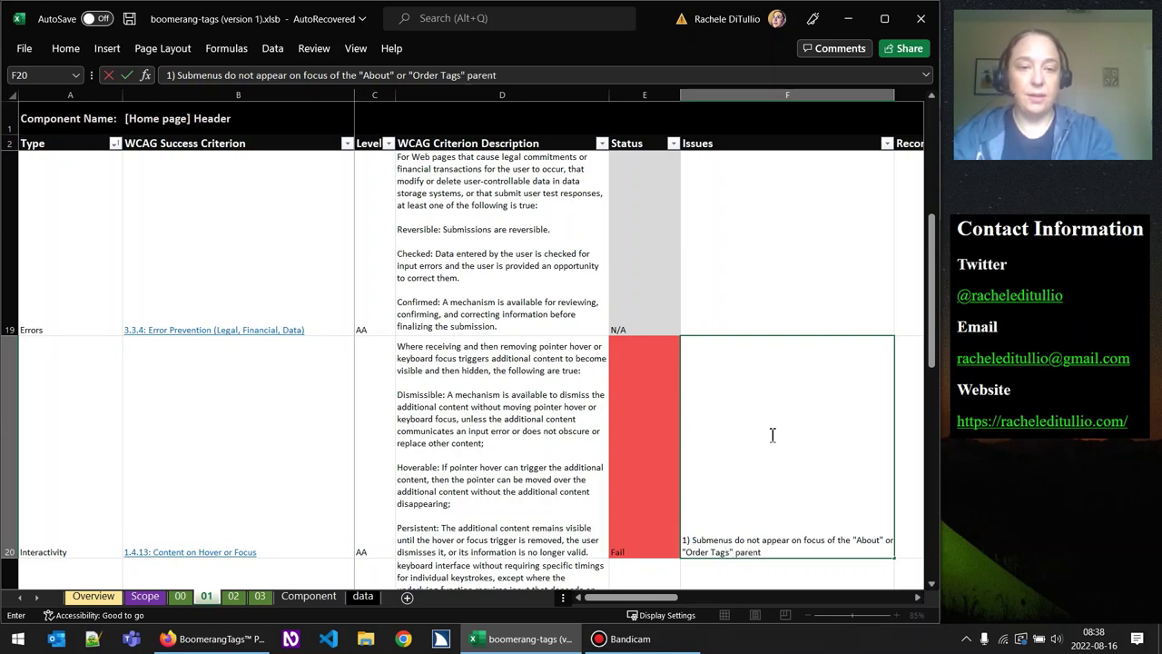
pyautogui.write(' elements.')
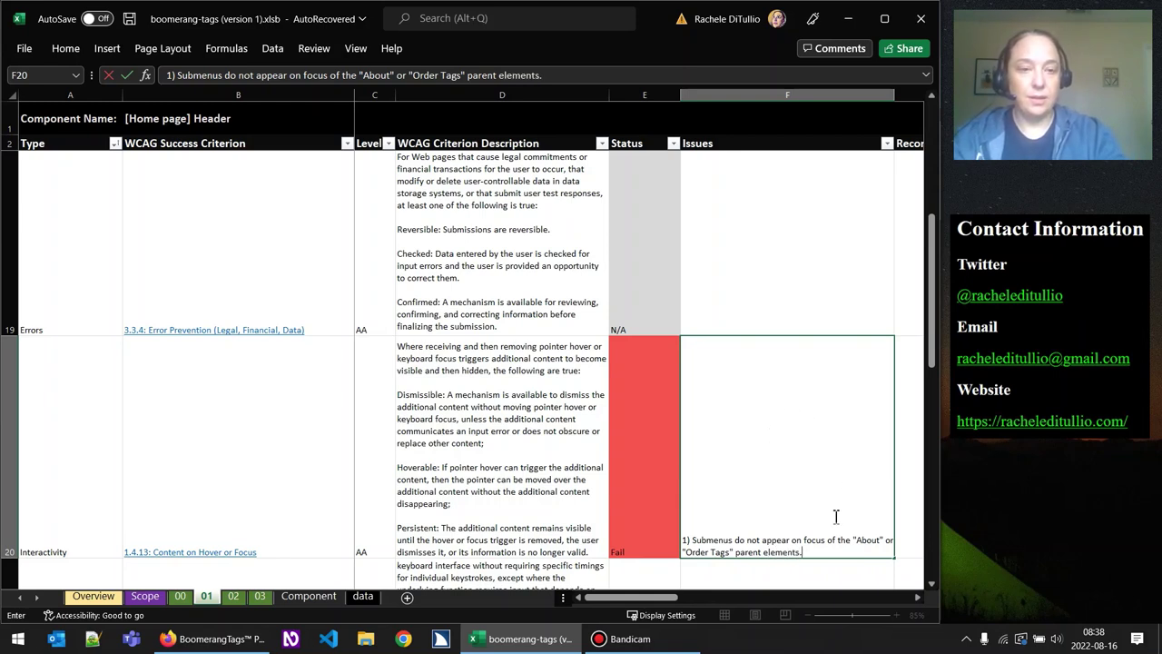
# Enter the 1.4.13 recommendation as "1) Ensure submenus appear on focus of the parent element.".
pyautogui.press('Tab')
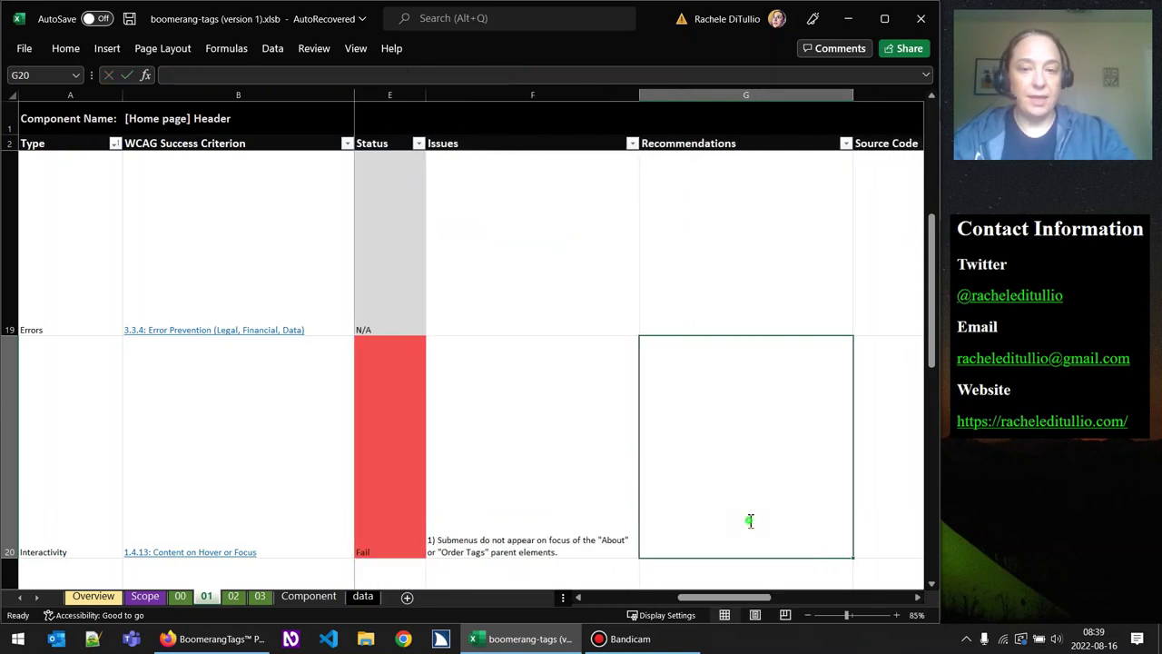
pyautogui.write(') E')
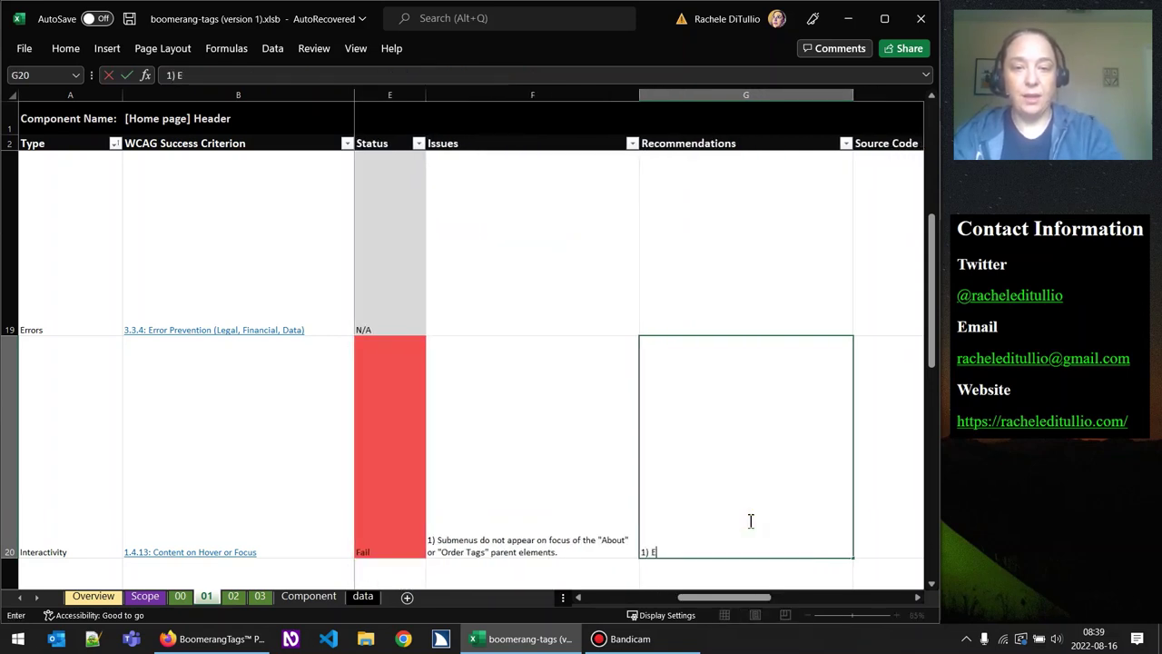
pyautogui.write('nsure submenu')
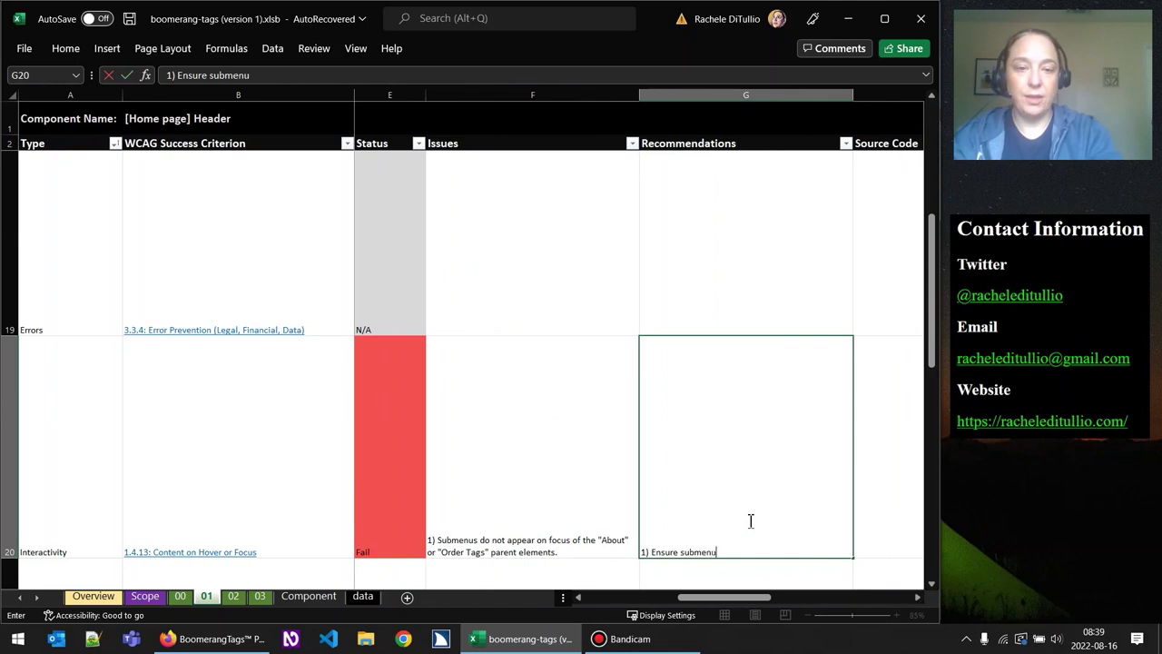
pyautogui.write('s appaerr')
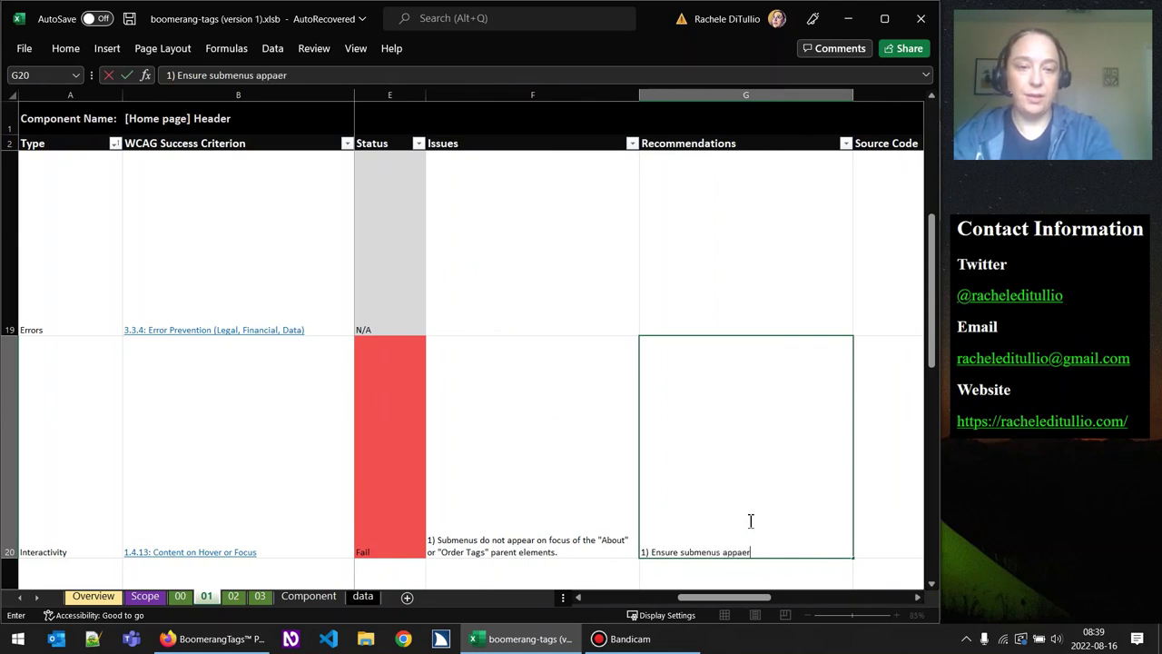
pyautogui.write(' on n foc')
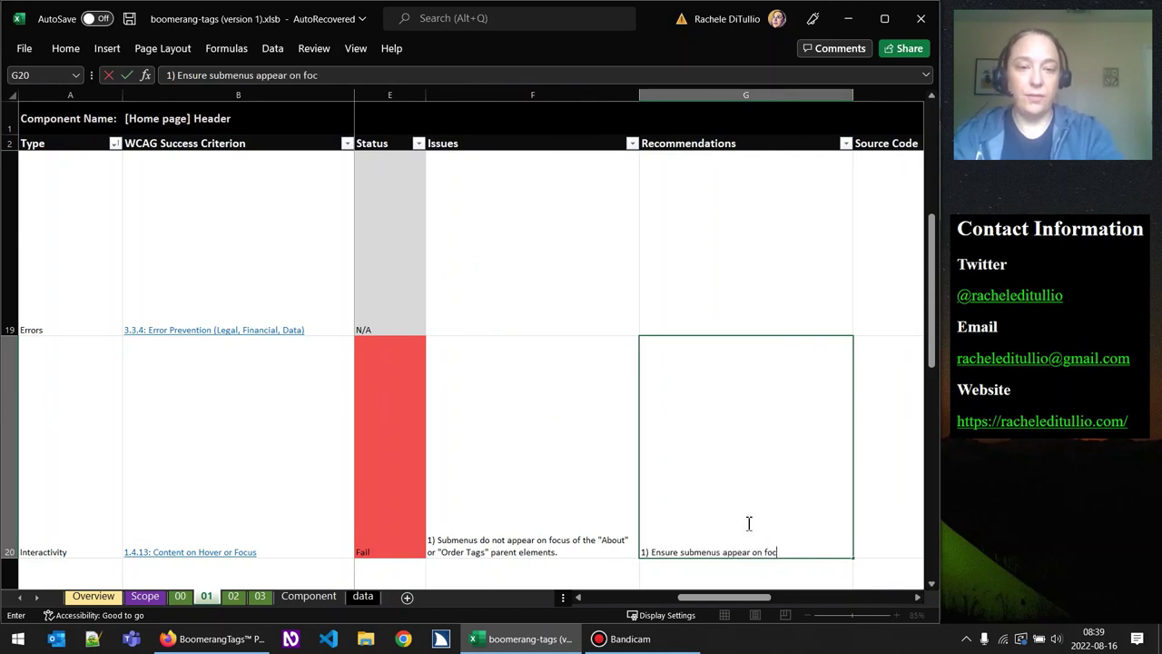
pyautogui.write('us of the parent')
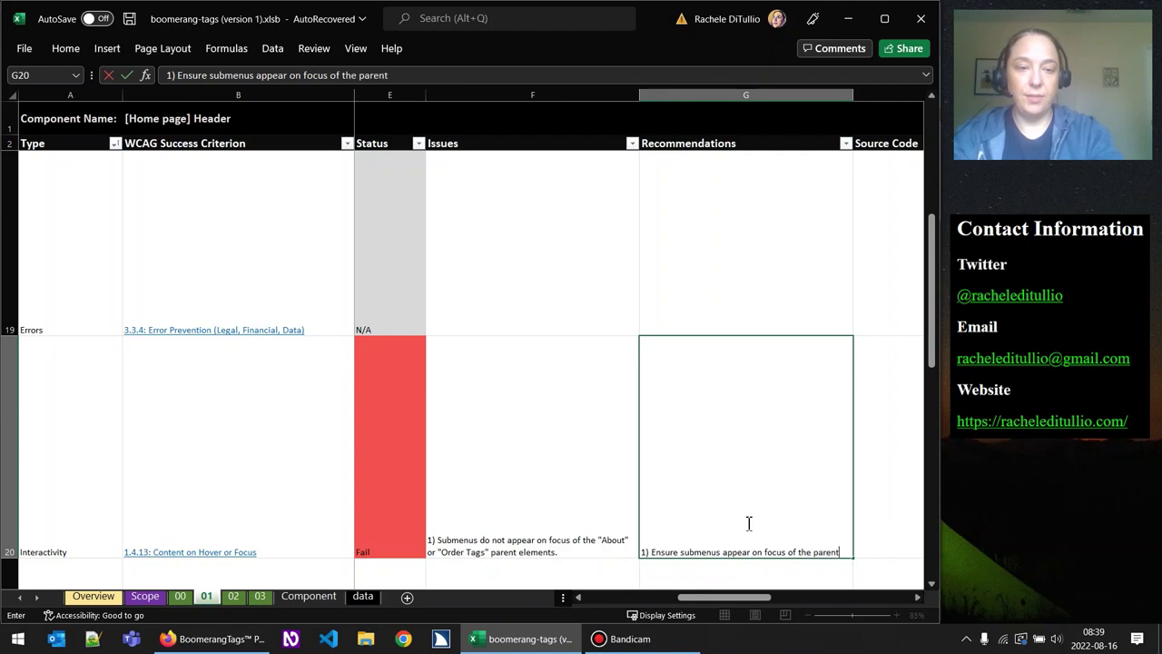
pyautogui.write(' element')
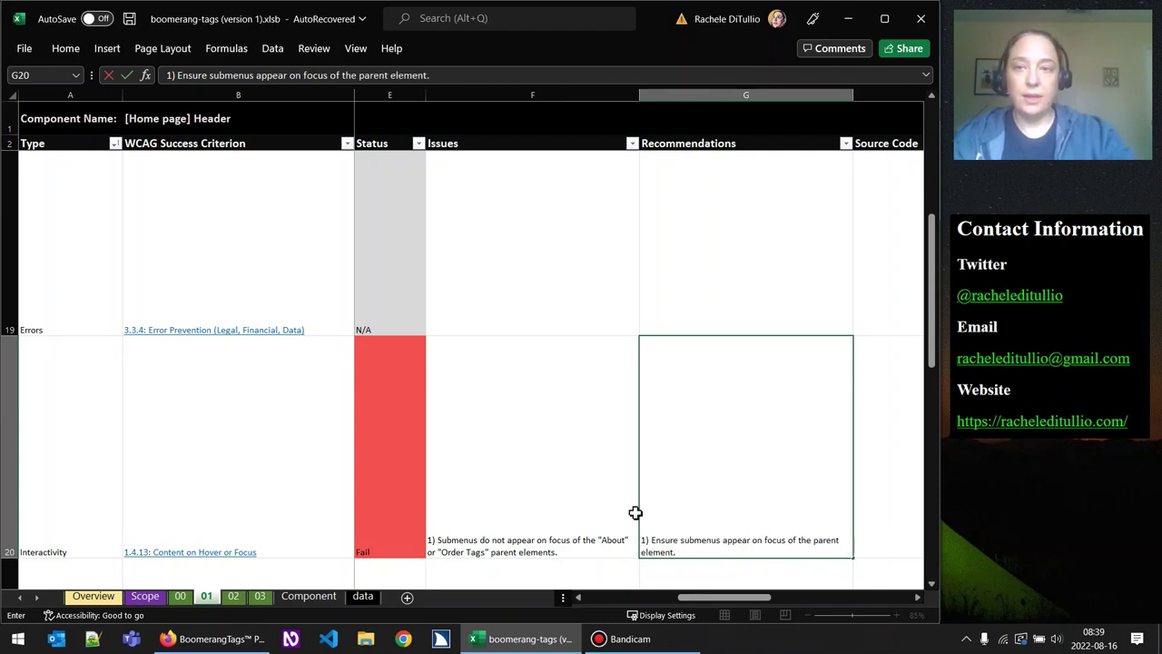
pyautogui.write('.')
# Switch to Firefox and inspect the HTML of the About navigation link in the developer tools.
pyautogui.click(227, 638)
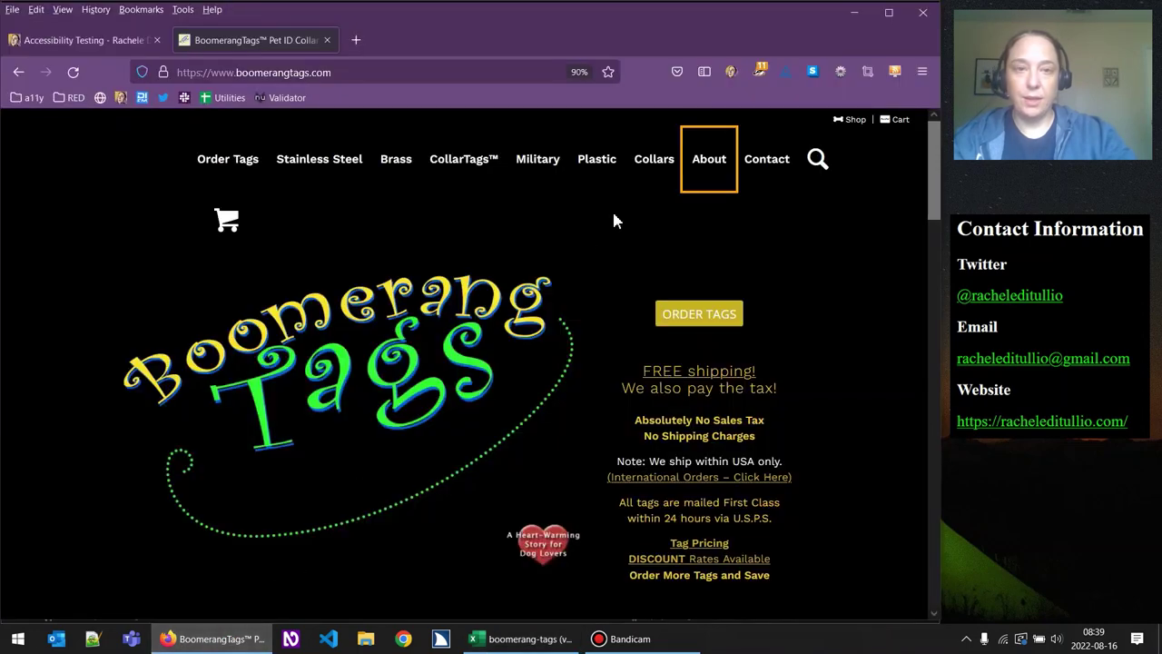
pyautogui.rightClick(707, 162)
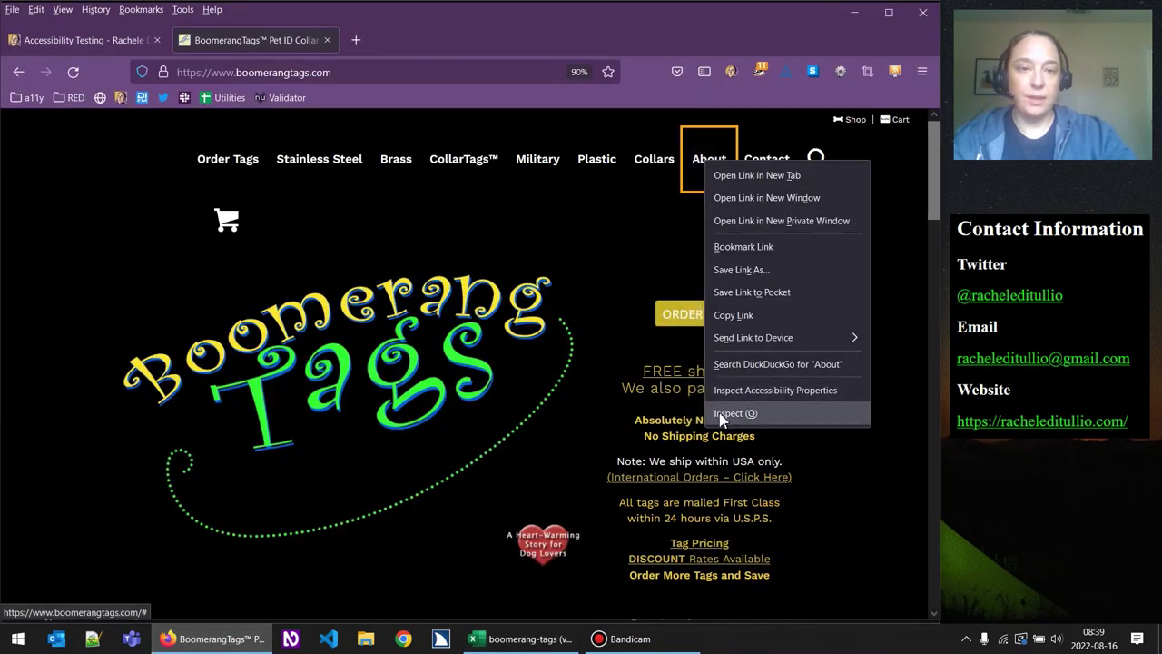
pyautogui.click(734, 413)
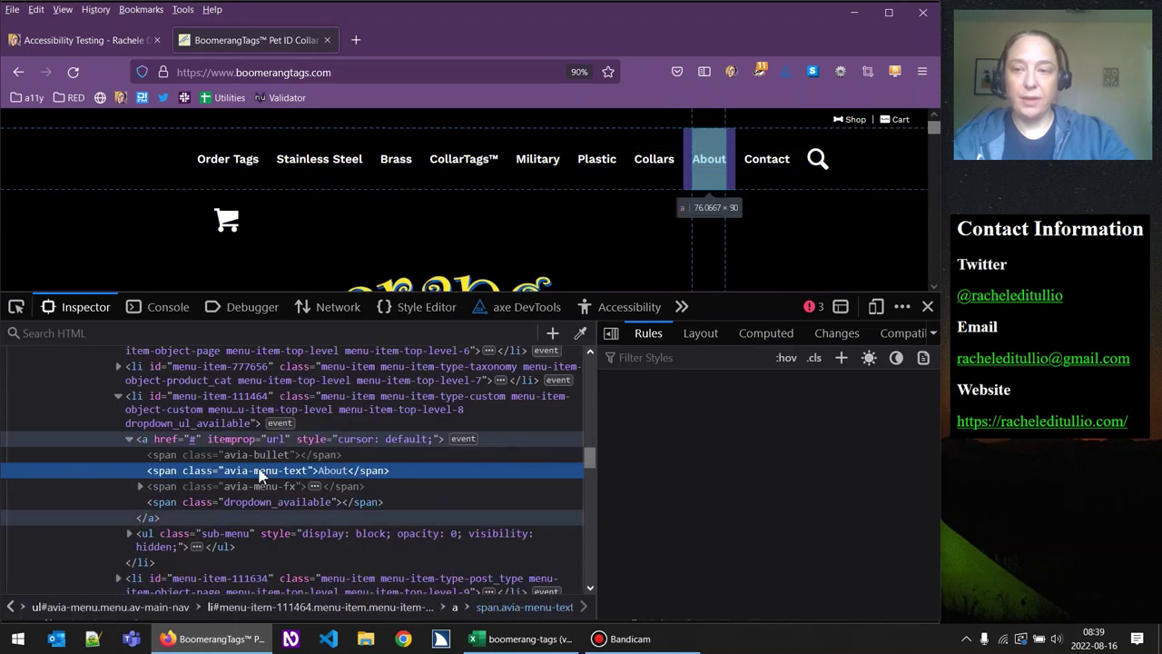
# Copy the About link's complete <a> element and paste it into the 1.4.13 Source Code cell of the Excel audit workbook.
pyautogui.click(155, 439)
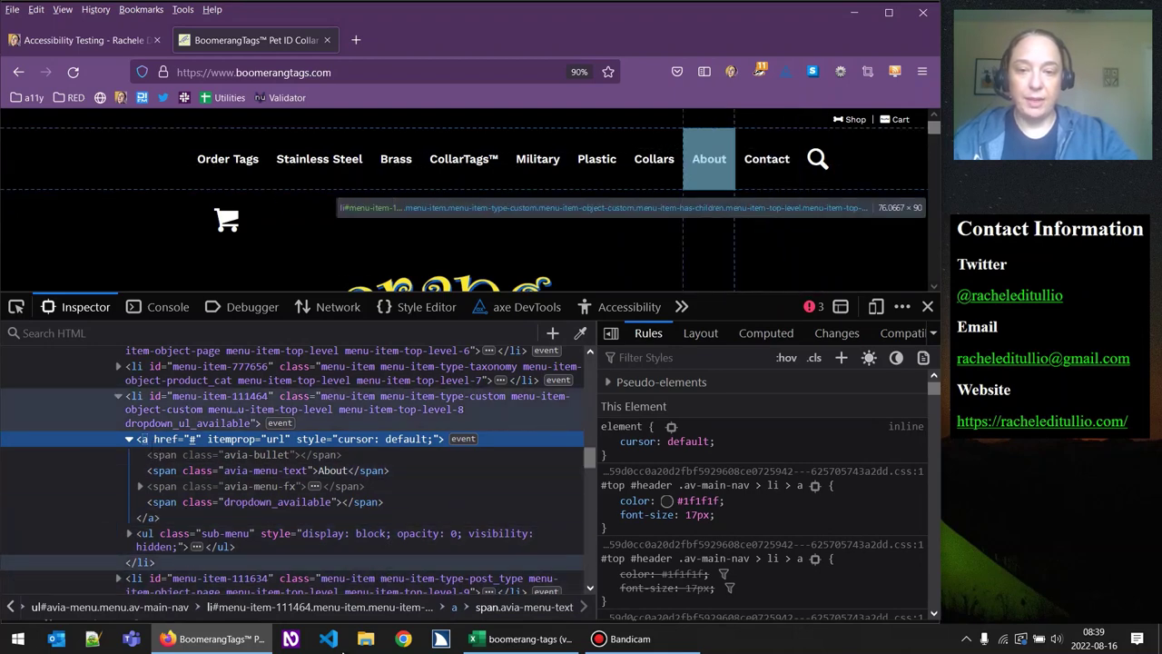
pyautogui.click(526, 638)
pyautogui.click(888, 410)
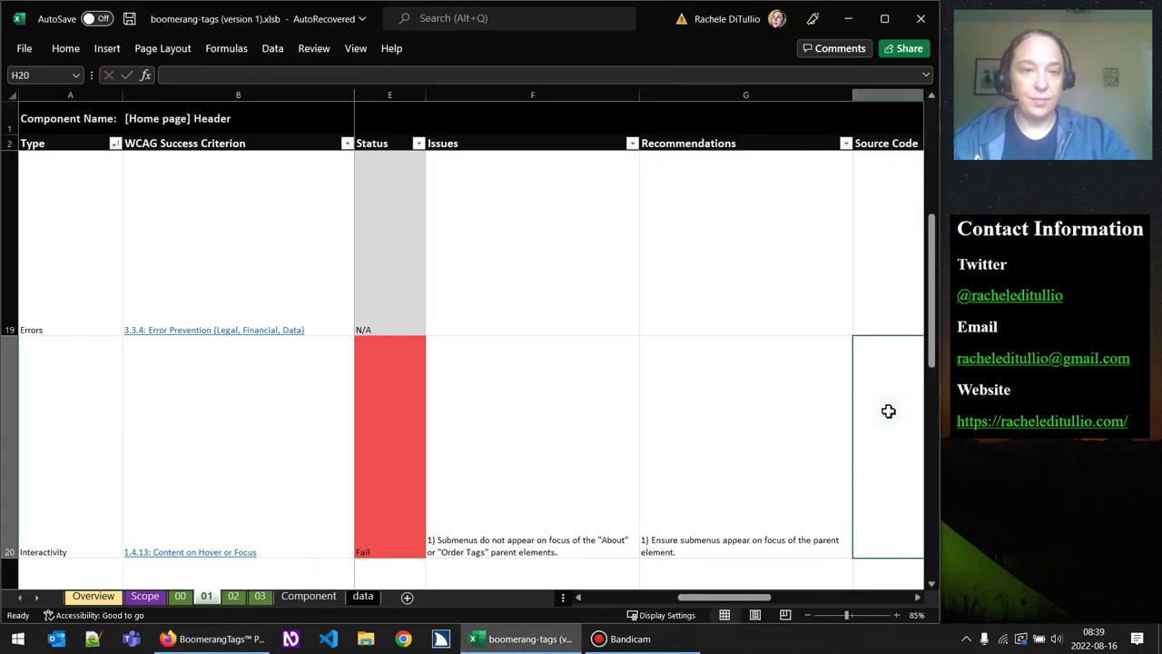
pyautogui.hscroll(3, 832, 457)
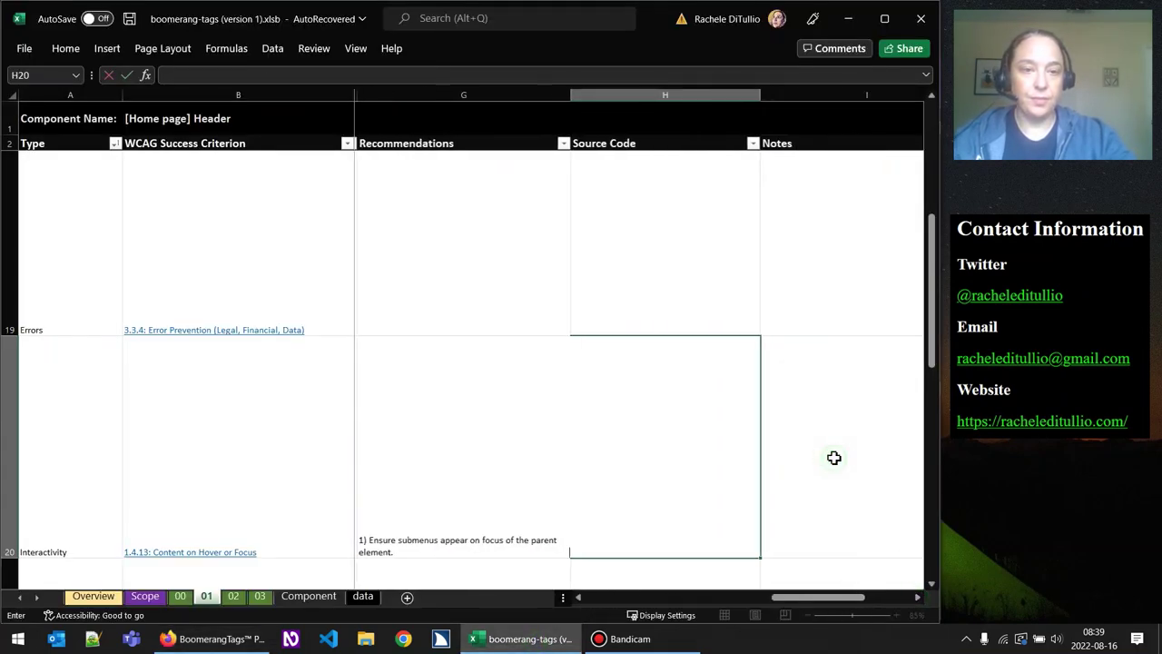
pyautogui.write('<a href="#" itemprop="url" style="cursor: default;"><span class="avia-bullet"></span><span class="avia-menu-text">About</span><span class="avia-menu-fx"><span class="avia-arrow-wrap"><span class="avia-arrow"></span></span></span><span class="dropdown_available"></span></a>')
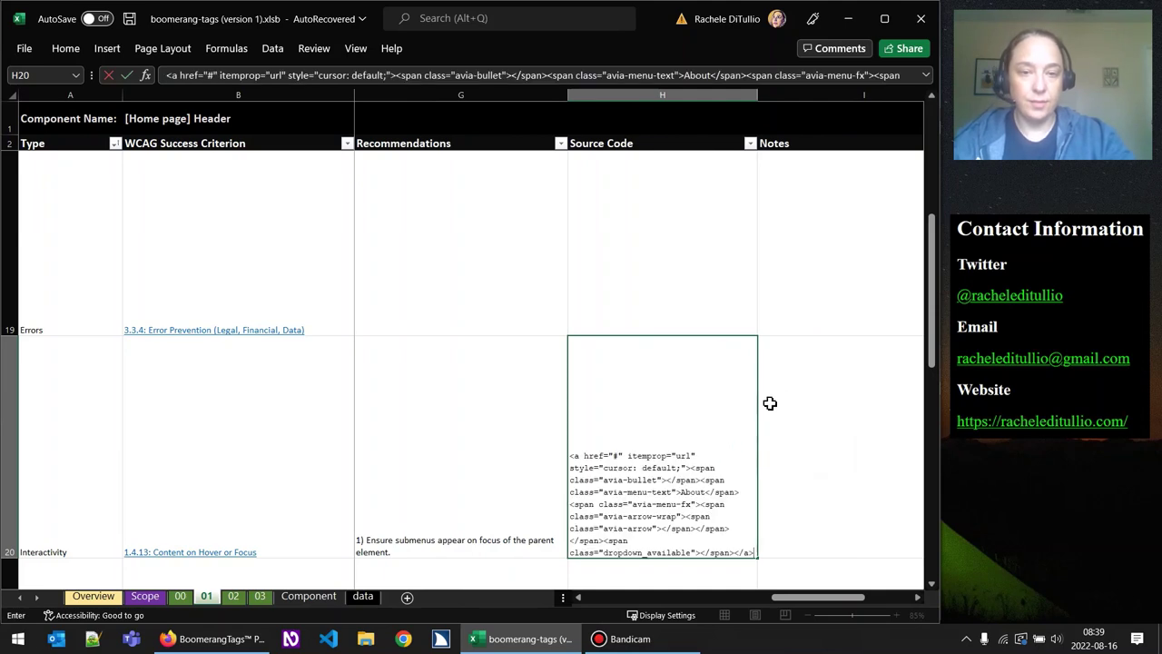
pyautogui.click(796, 427)
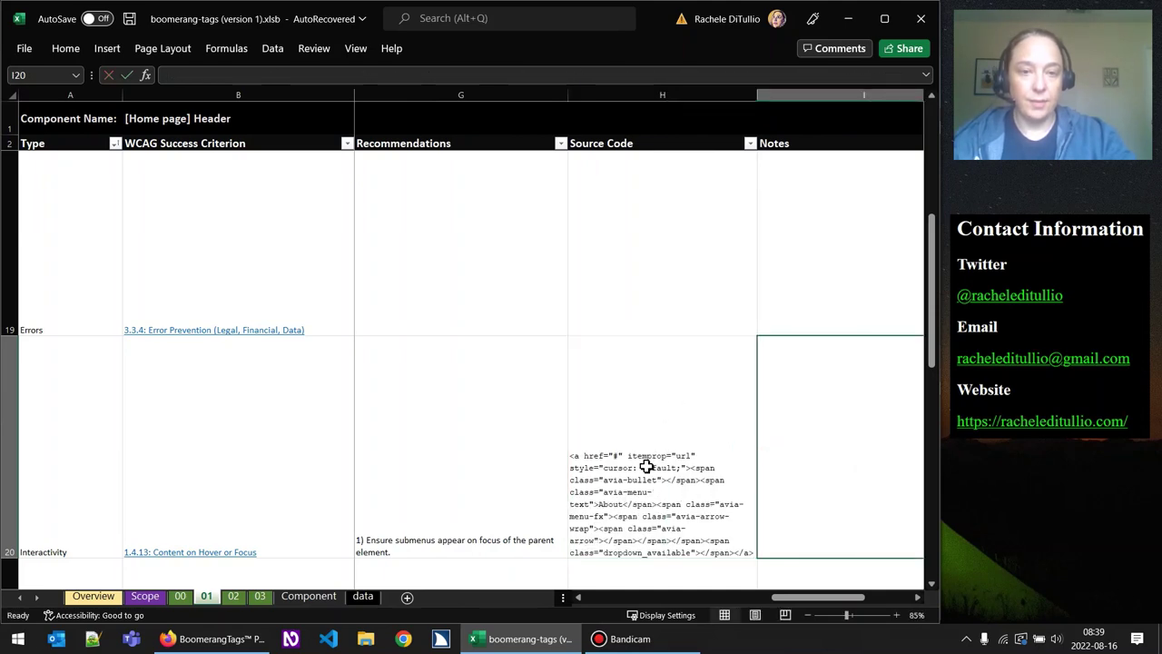
pyautogui.click(636, 493)
# Set the status of criterion 2.1.1: Keyboard to Fail.
pyautogui.moveTo(792, 599); pyautogui.dragTo(631, 581)
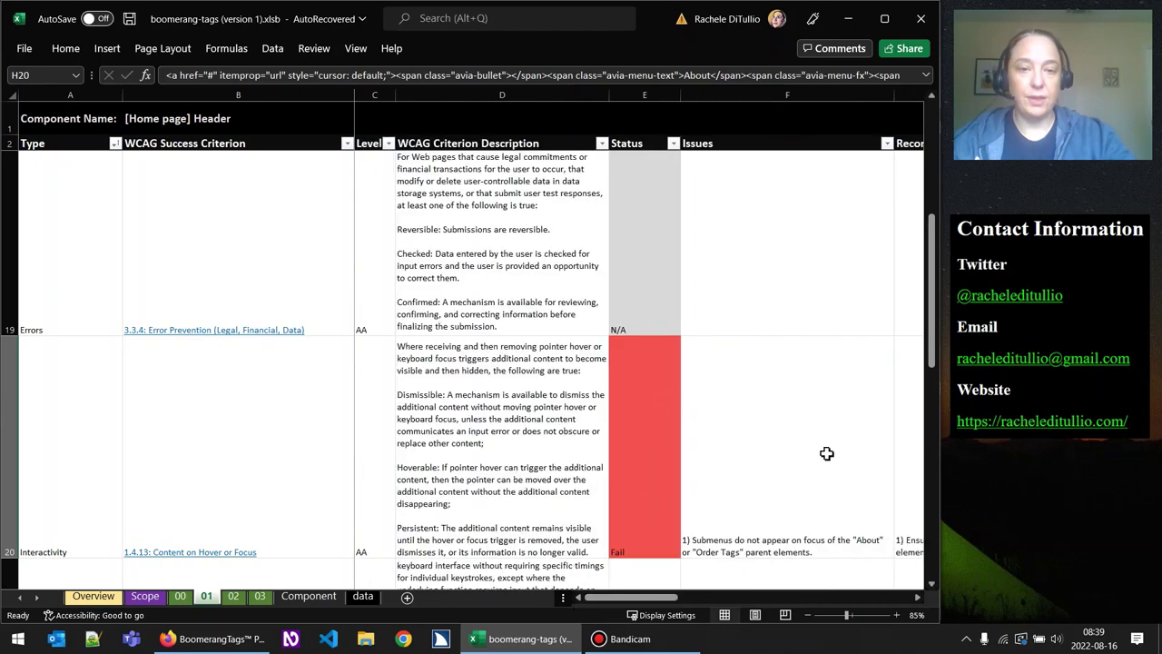
pyautogui.click(930, 584)
pyautogui.click(931, 584)
pyautogui.moveTo(935, 296); pyautogui.dragTo(934, 276)
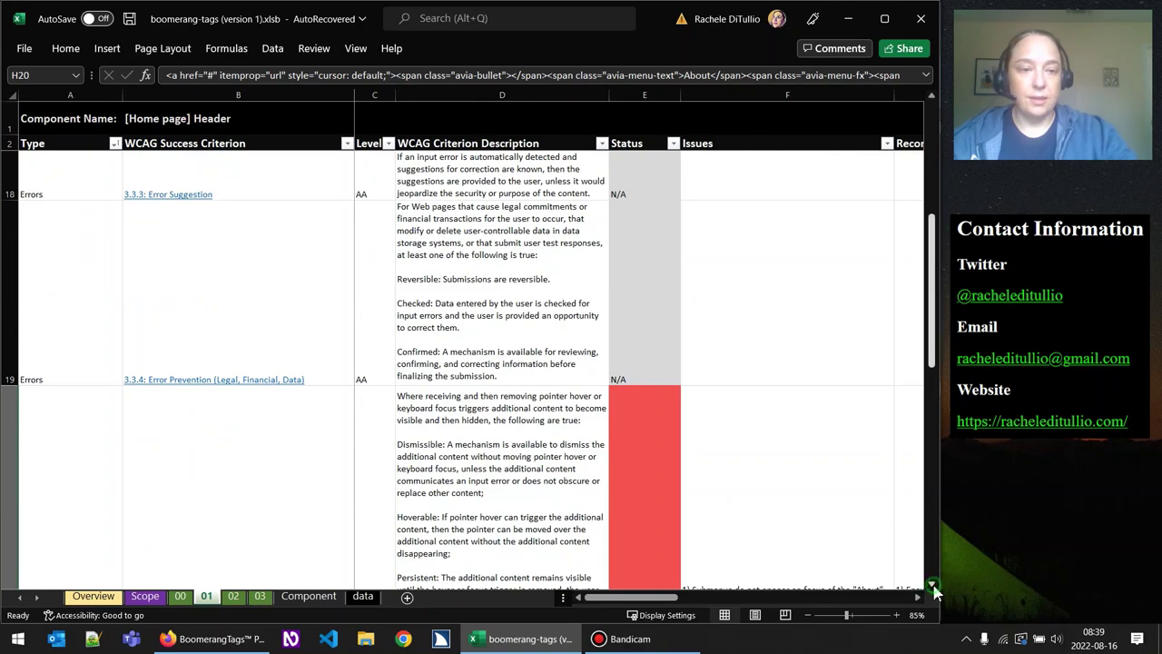
pyautogui.click(932, 585)
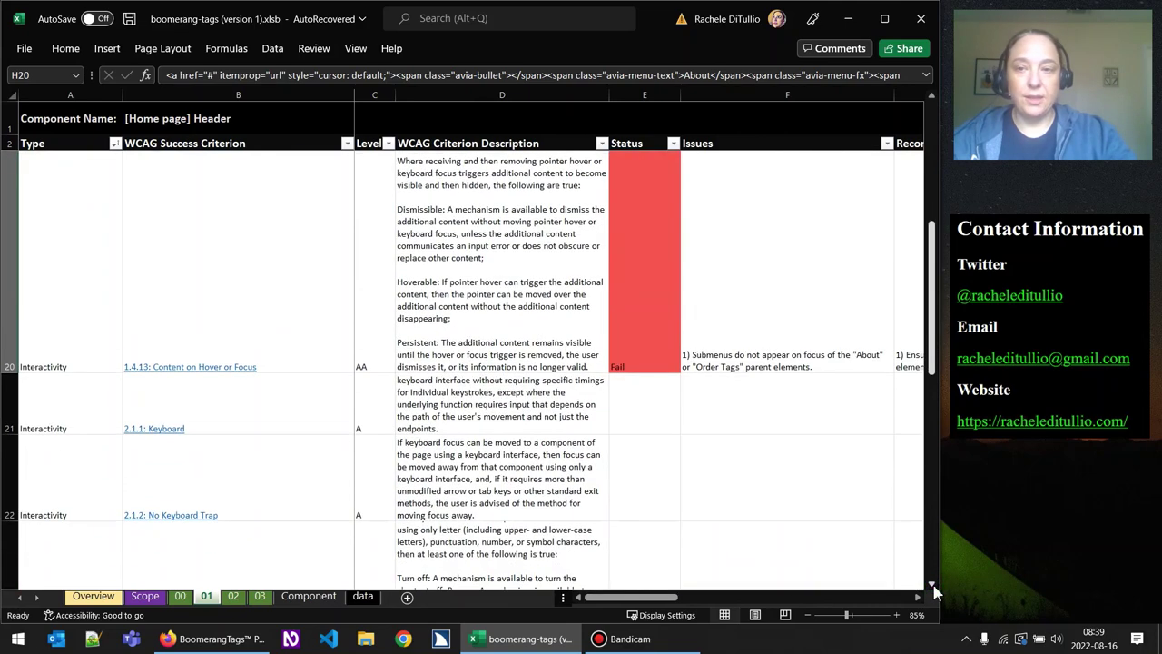
pyautogui.click(289, 356)
pyautogui.press('Down')
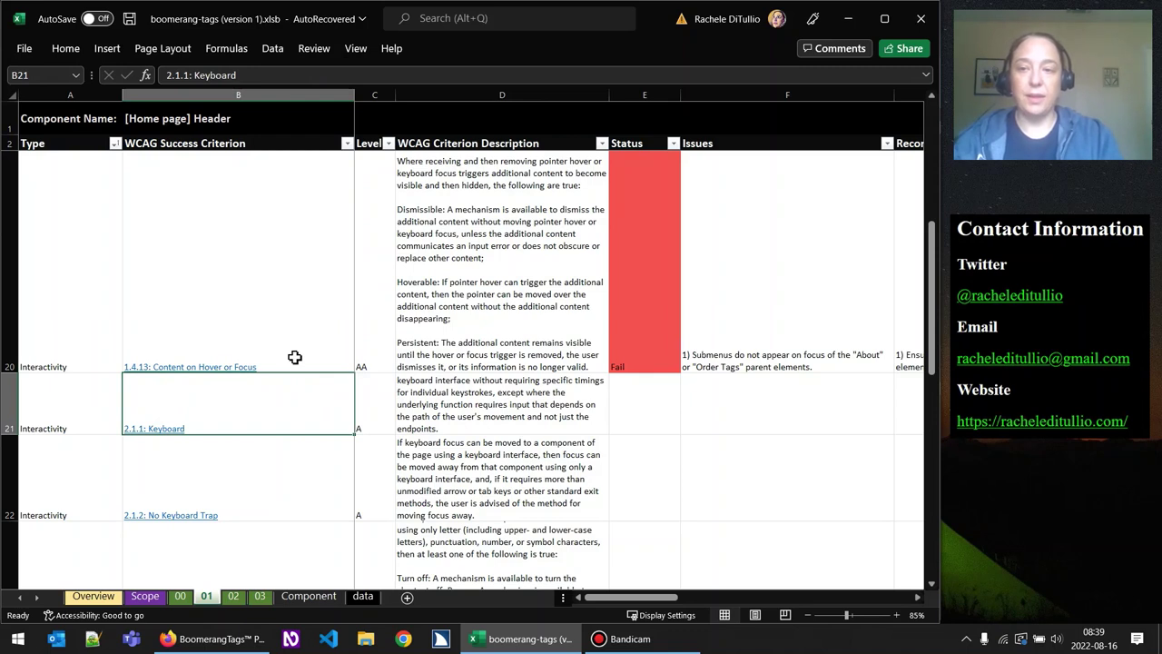
pyautogui.press('Right')
pyautogui.press('Right')
pyautogui.press('Right')
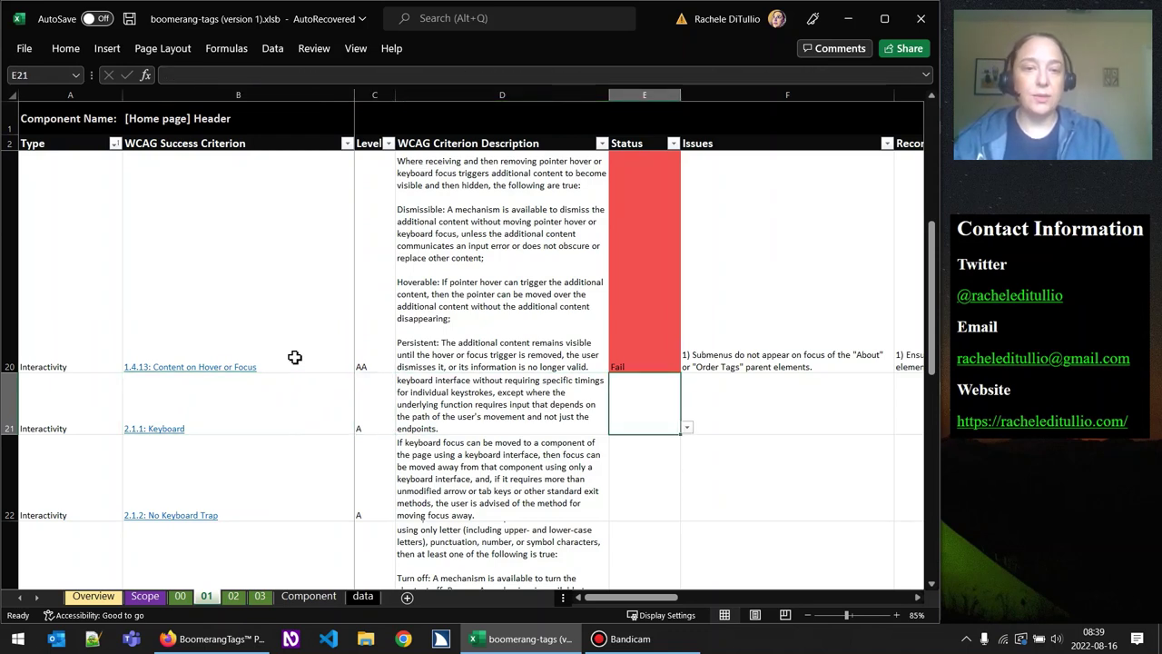
pyautogui.click(686, 428)
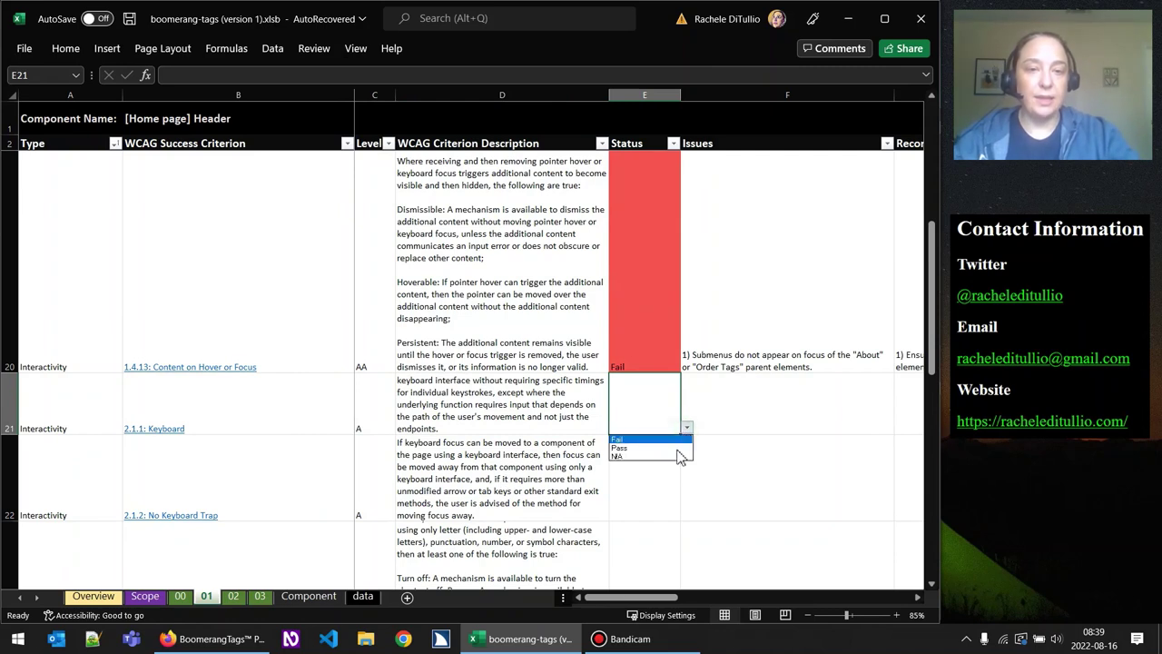
pyautogui.click(669, 441)
# Enter the 2.1.1 issue as "1) Submenus do not have a trigger that allows keyboard users to display the submenu.".
pyautogui.click(731, 413)
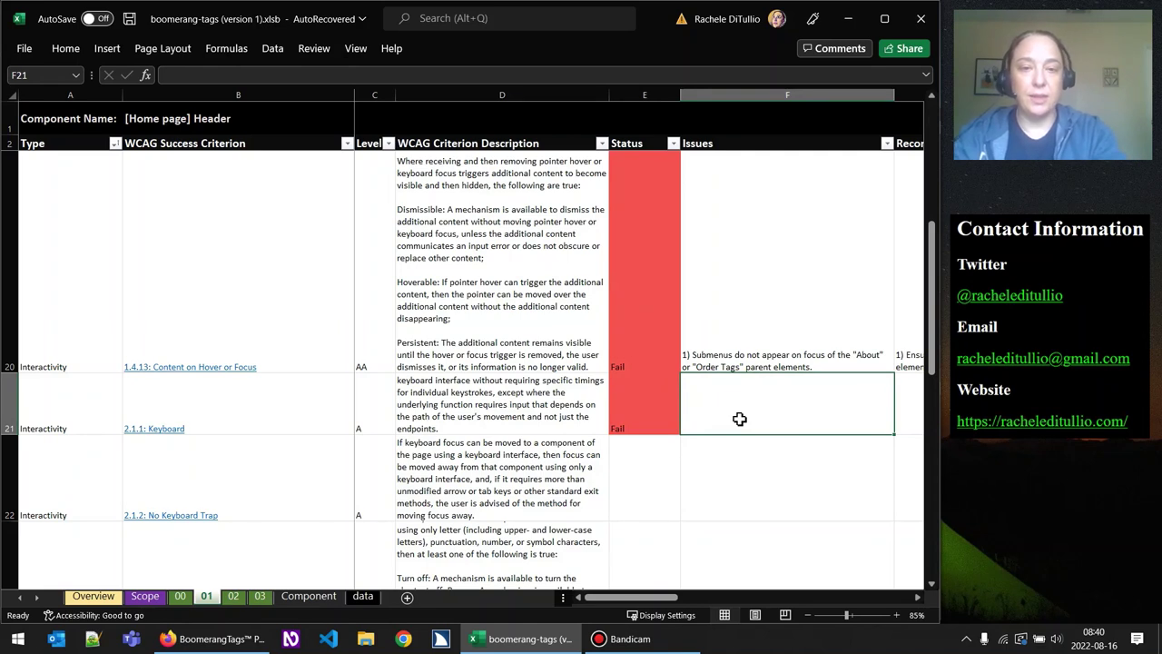
pyautogui.write('1')
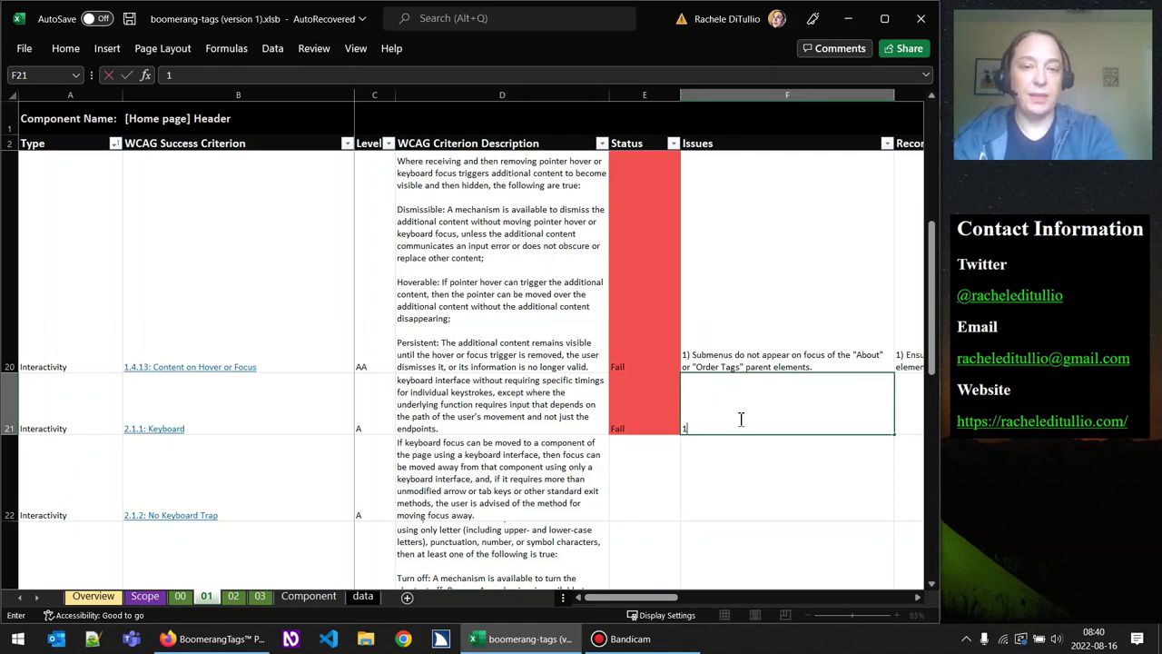
pyautogui.write(') Submenus d')
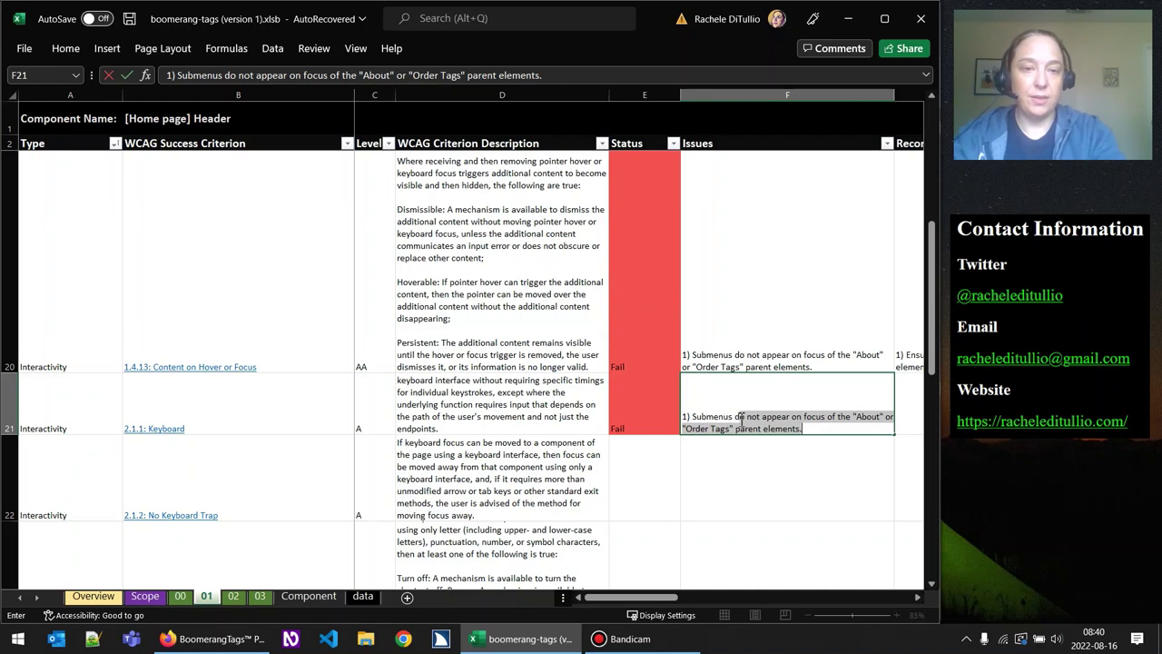
pyautogui.write('o not have ')
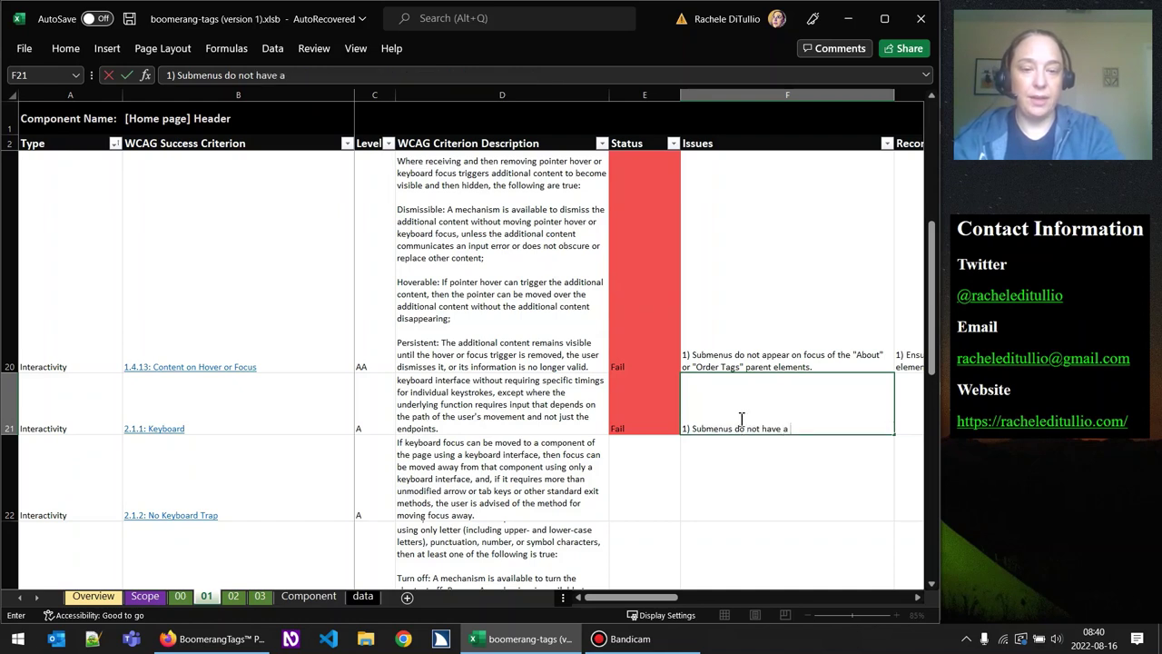
pyautogui.write('a trigger ')
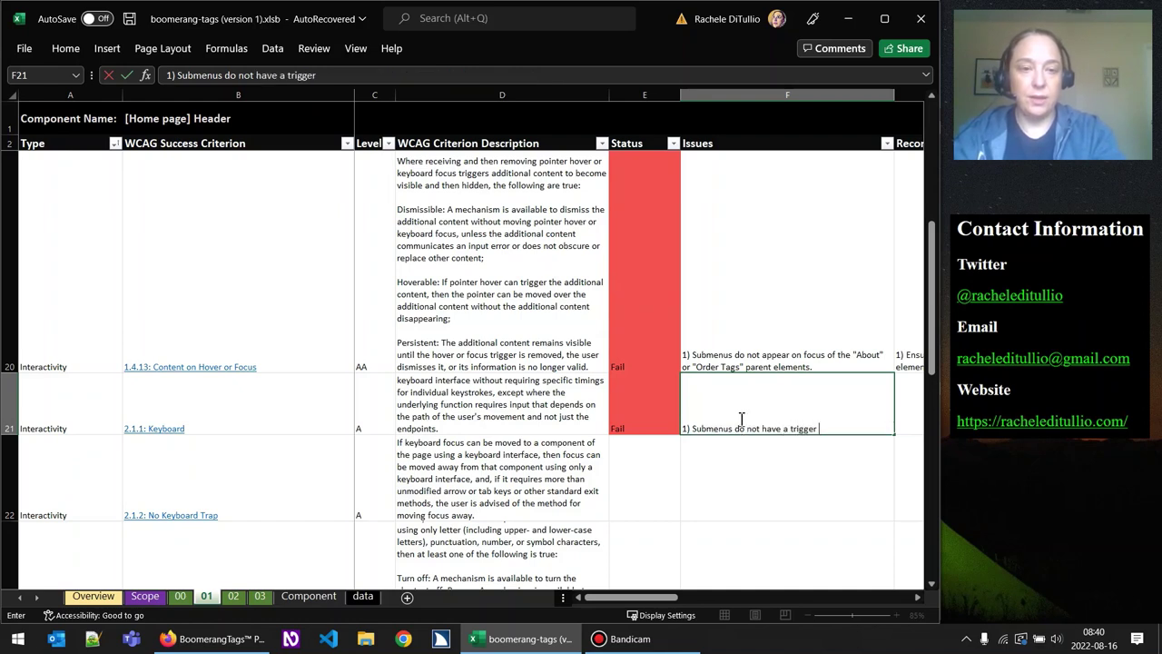
pyautogui.write('that allows k')
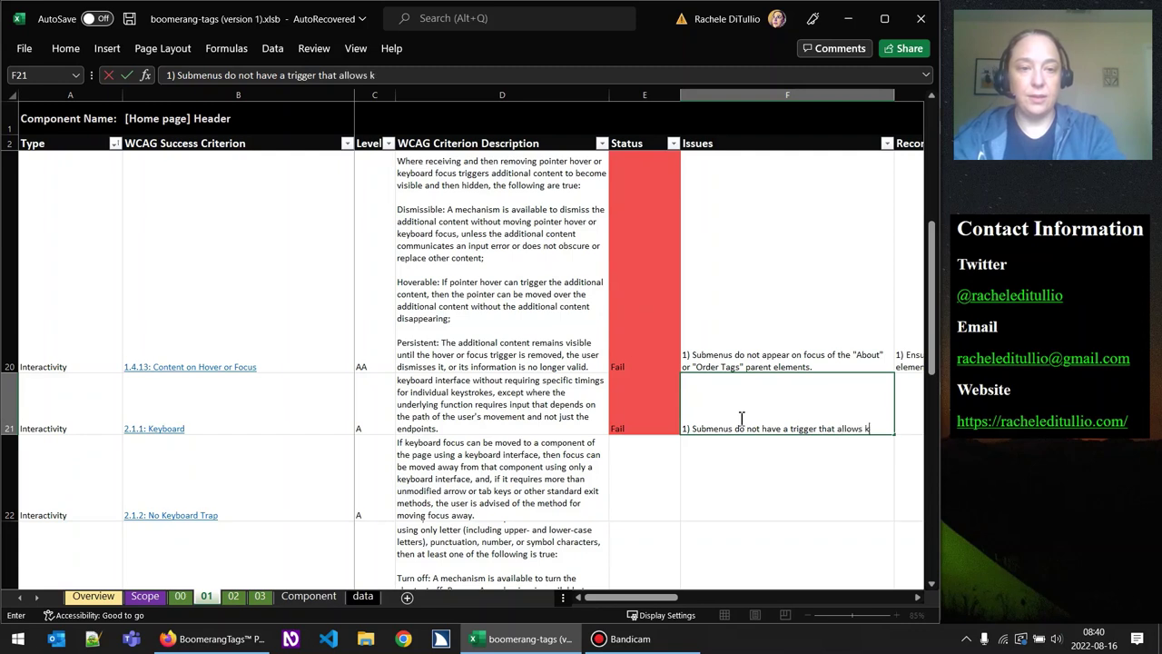
pyautogui.write('eyboard users to di')
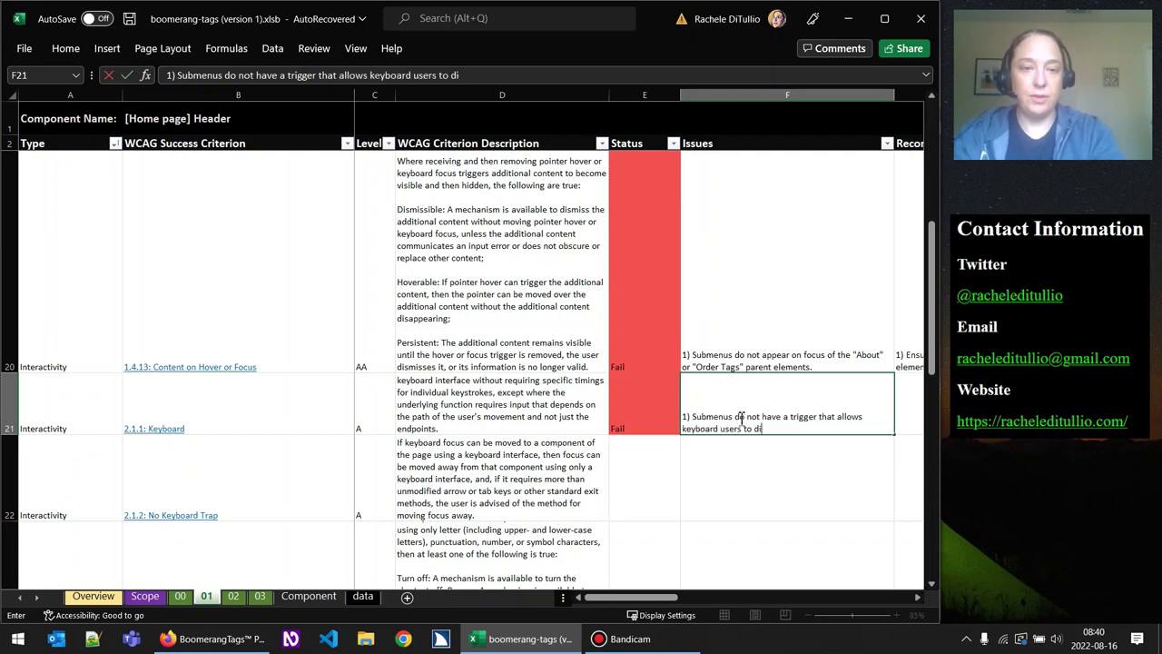
pyautogui.write('splay the')
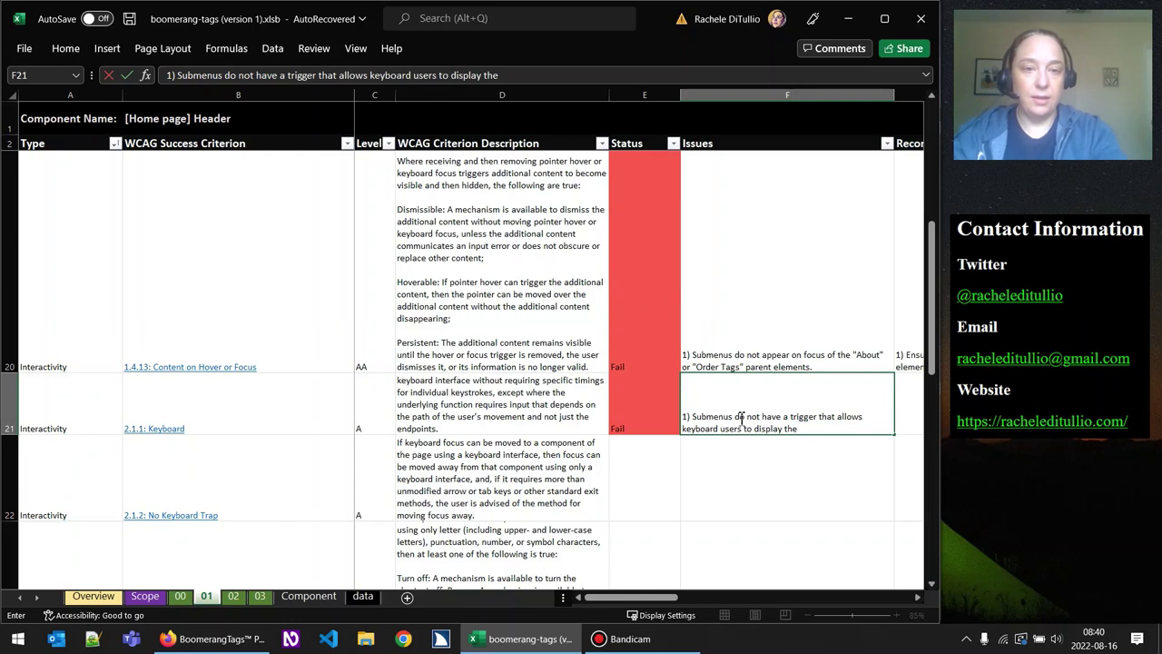
pyautogui.write(' submenu.')
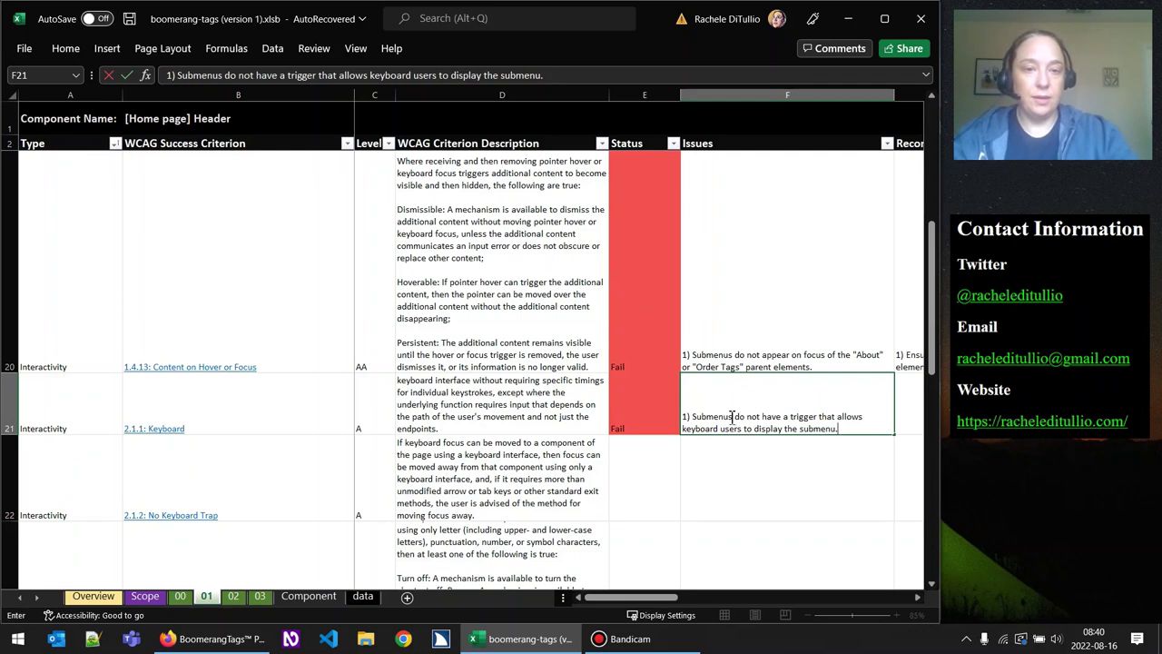
# Replace the word "Submenus" at the start of the 2.1.1 issue with "Parent links".
pyautogui.moveTo(735, 416); pyautogui.dragTo(694, 421)
pyautogui.write('Parent')
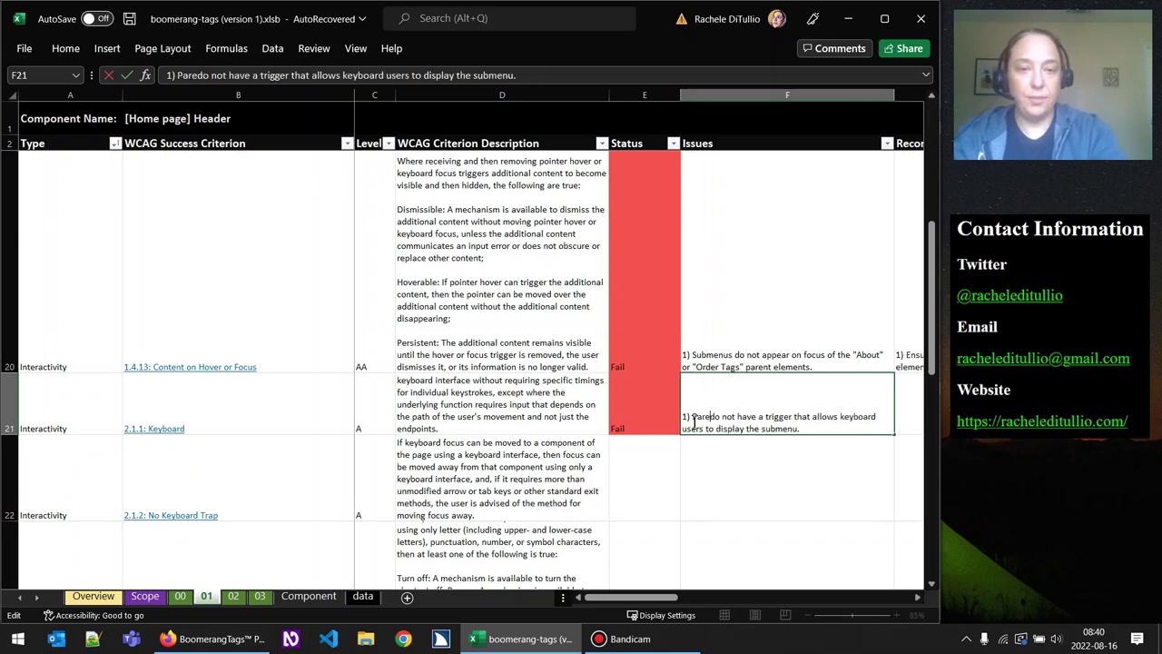
pyautogui.write(' links')
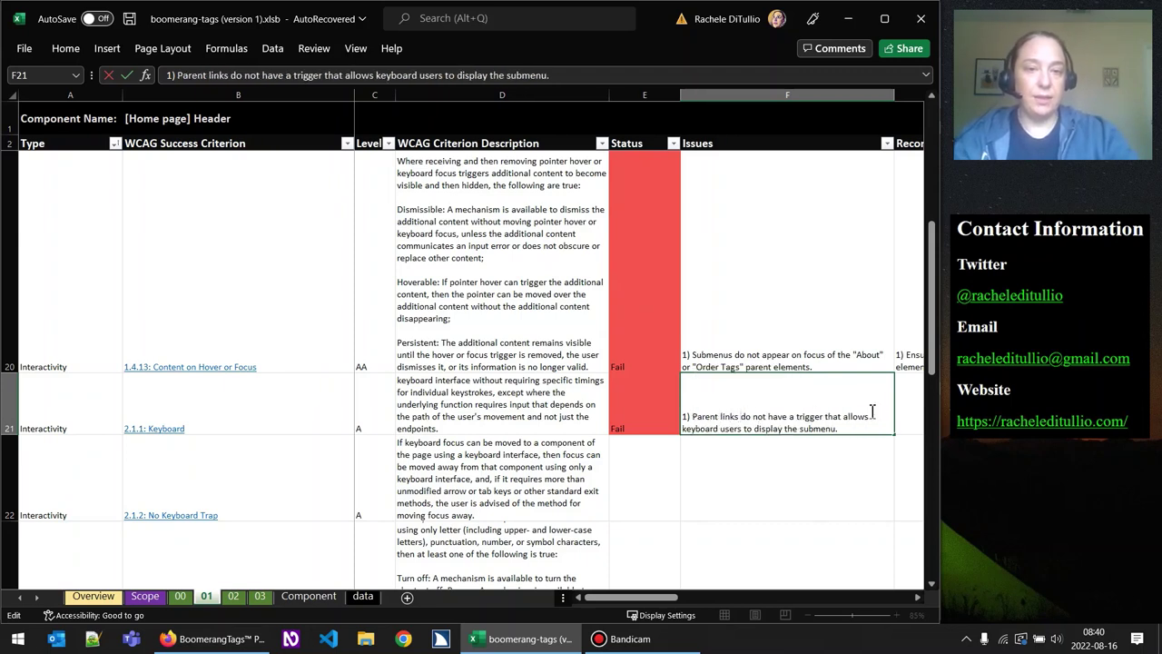
# Enter the 2.1.1 recommendation "1) Ensure submenus can be reached by keyboard users by implementing display on focus or with the activation of a control like a button.".
pyautogui.click(901, 408)
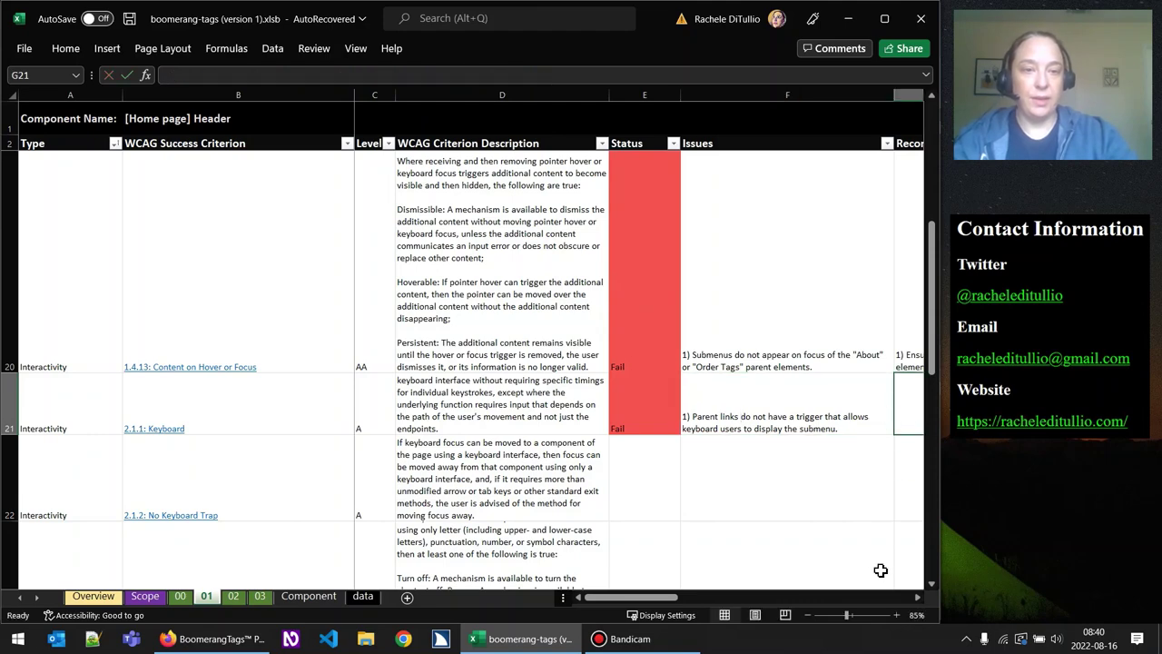
pyautogui.click(918, 599)
pyautogui.click(917, 600)
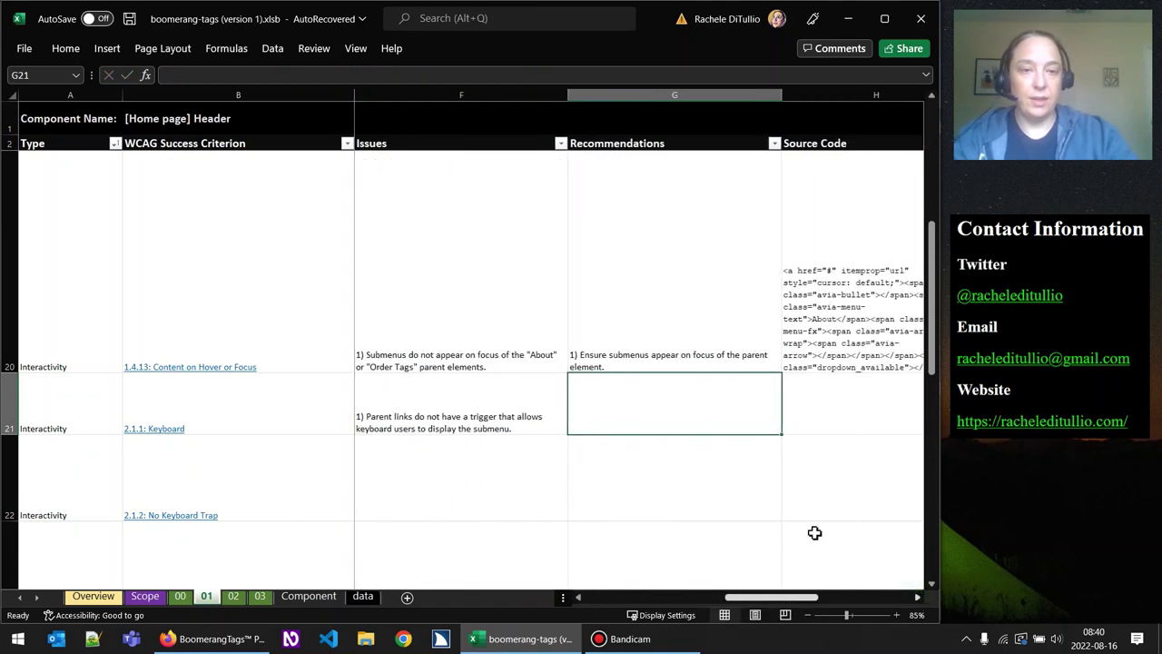
pyautogui.write('1) E')
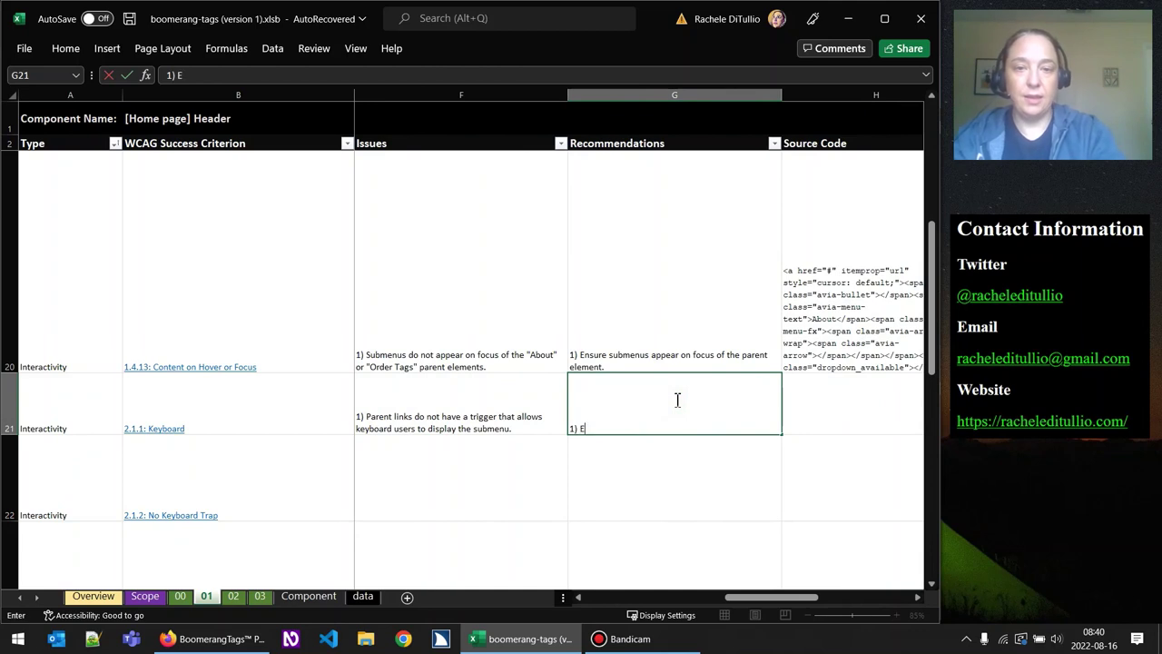
pyautogui.write('nsure subm')
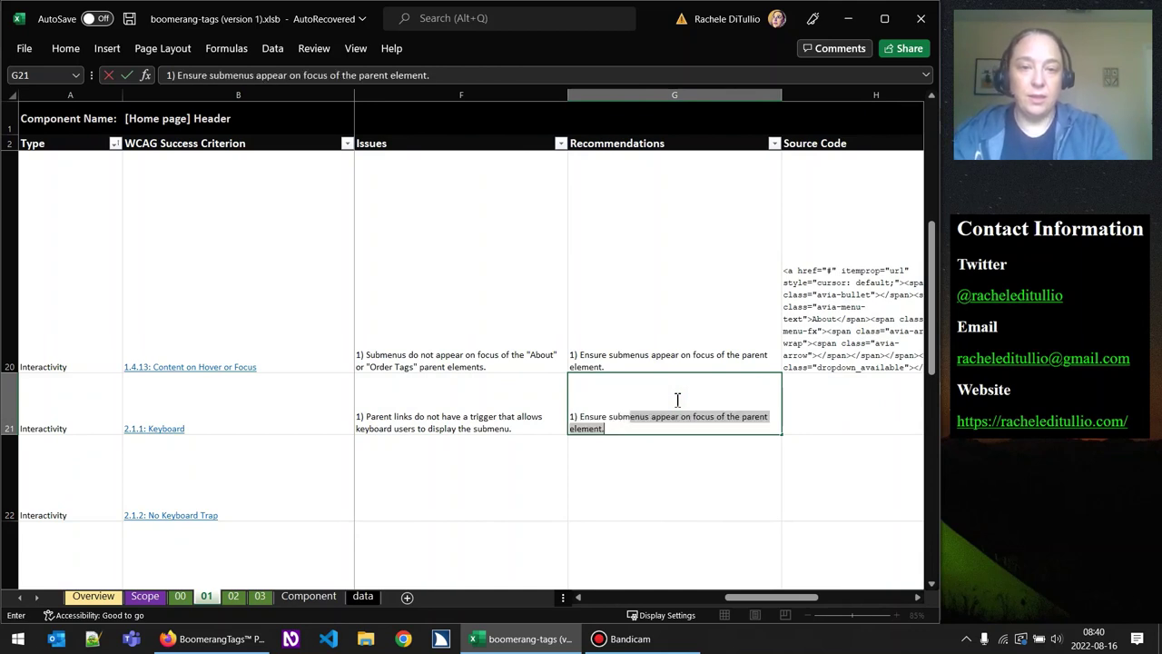
pyautogui.write('enus can be ')
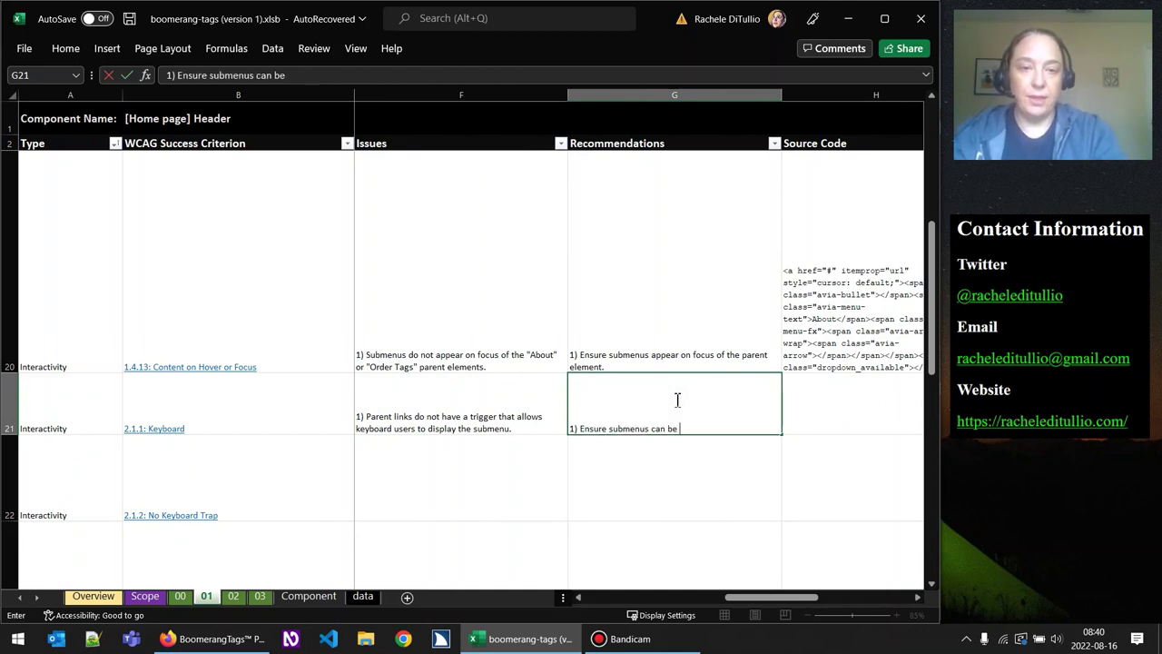
pyautogui.write('reached by key')
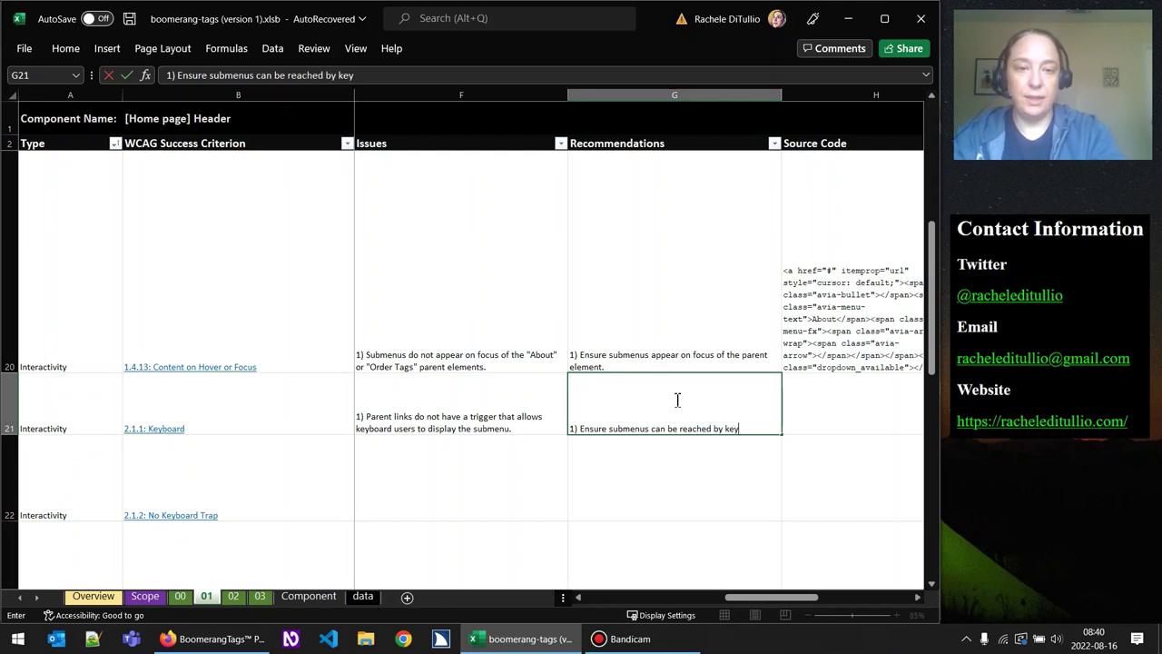
pyautogui.write('board users ')
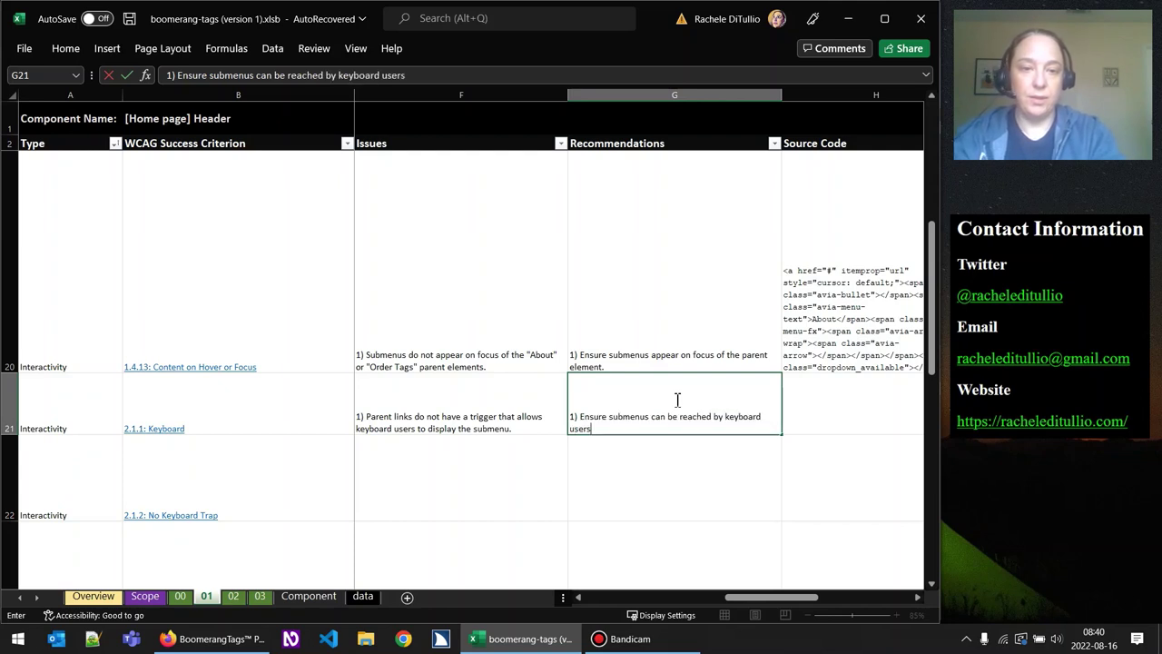
pyautogui.write('by implementing')
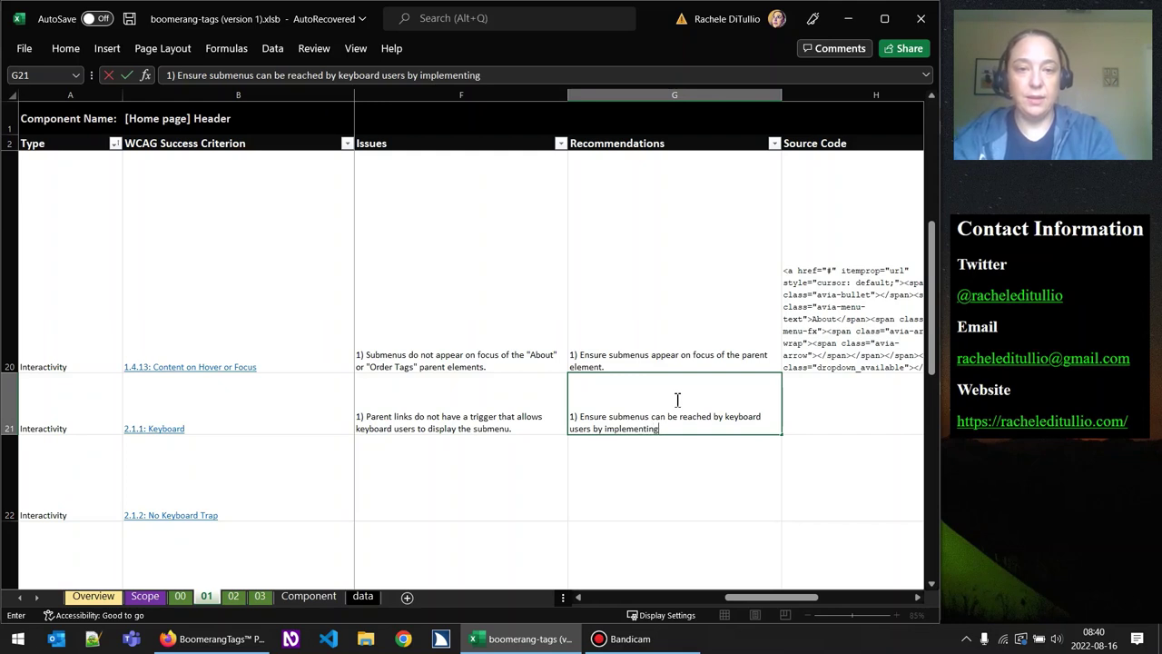
pyautogui.write(' di')
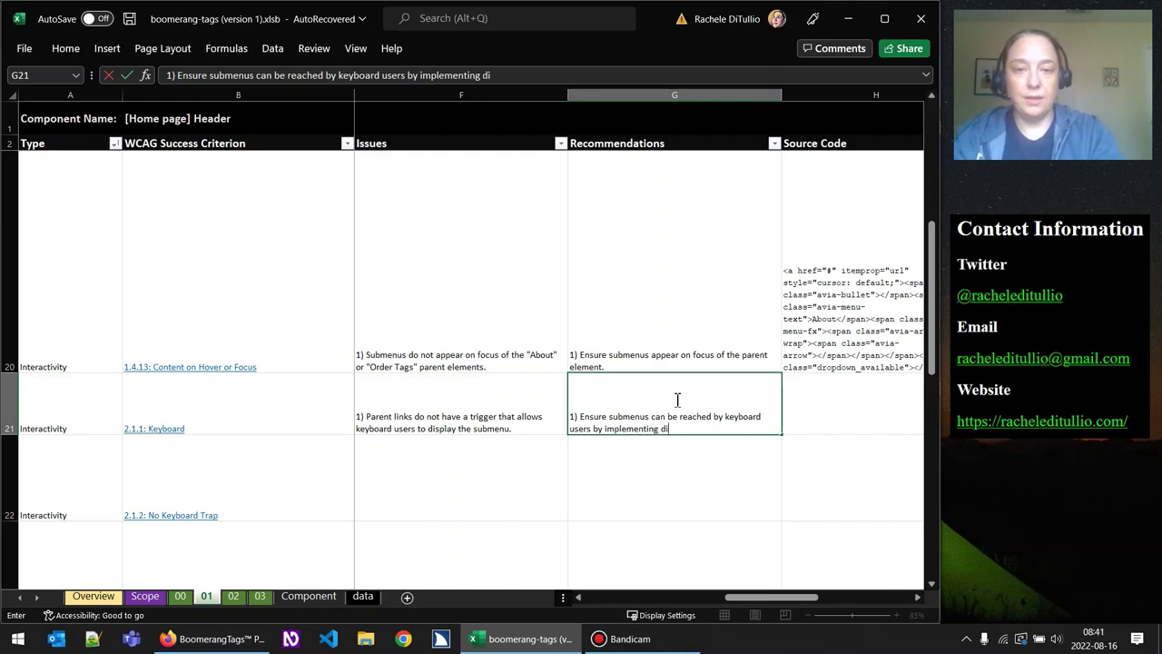
pyautogui.write('splay on focus or ')
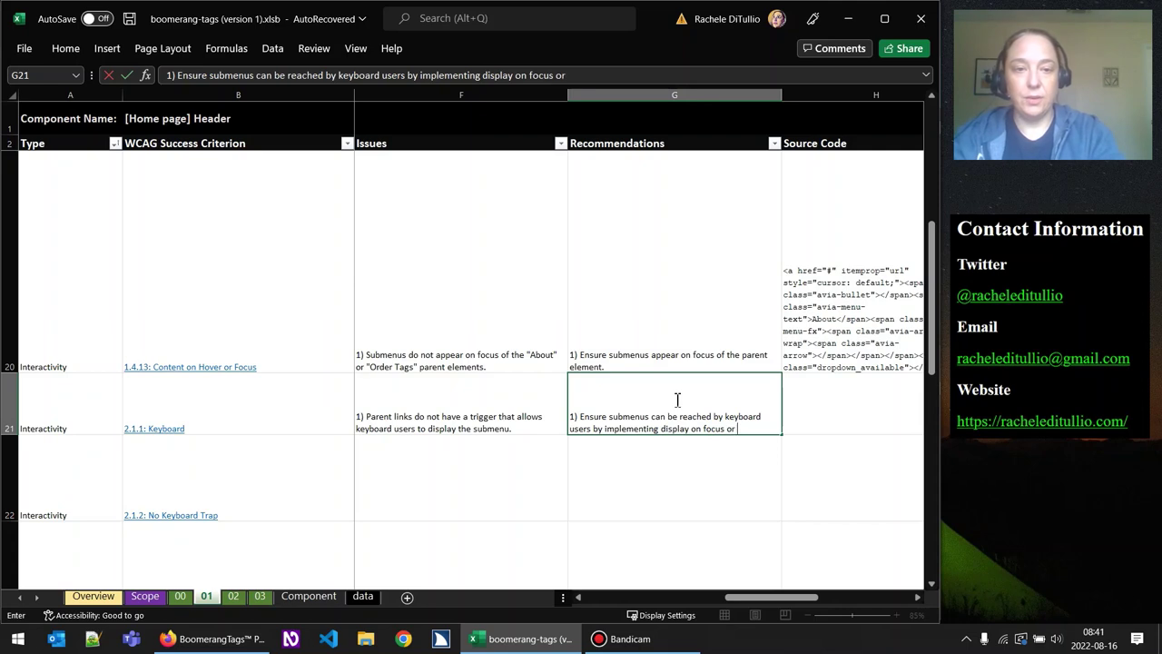
pyautogui.write('with the acti')
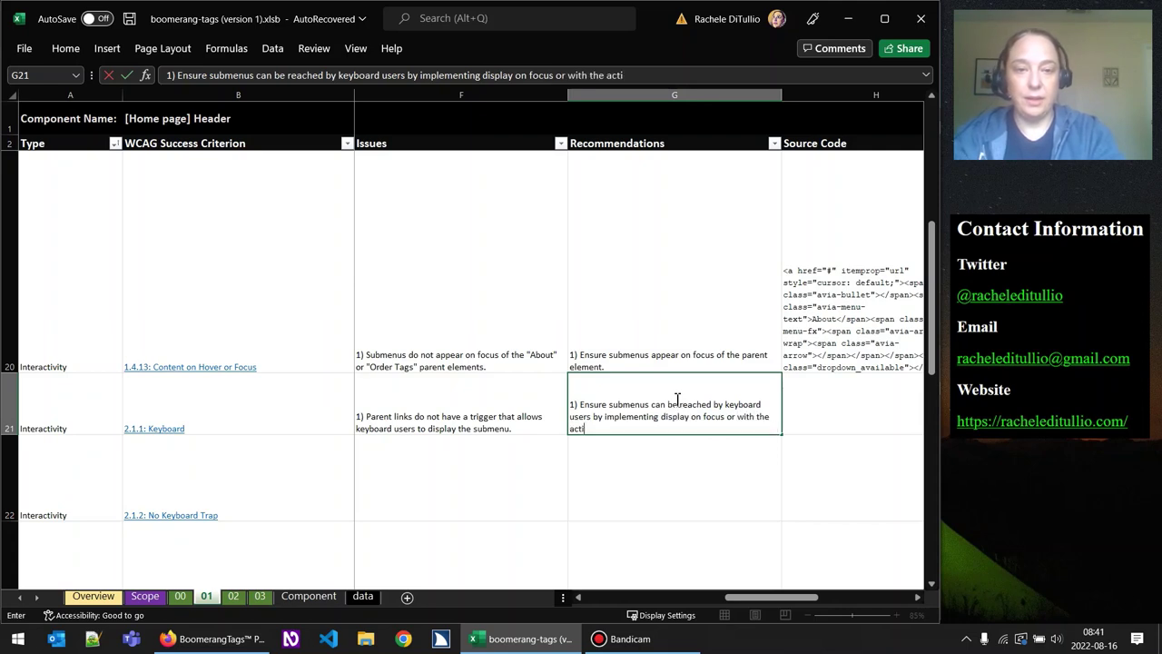
pyautogui.write('vation of a contro')
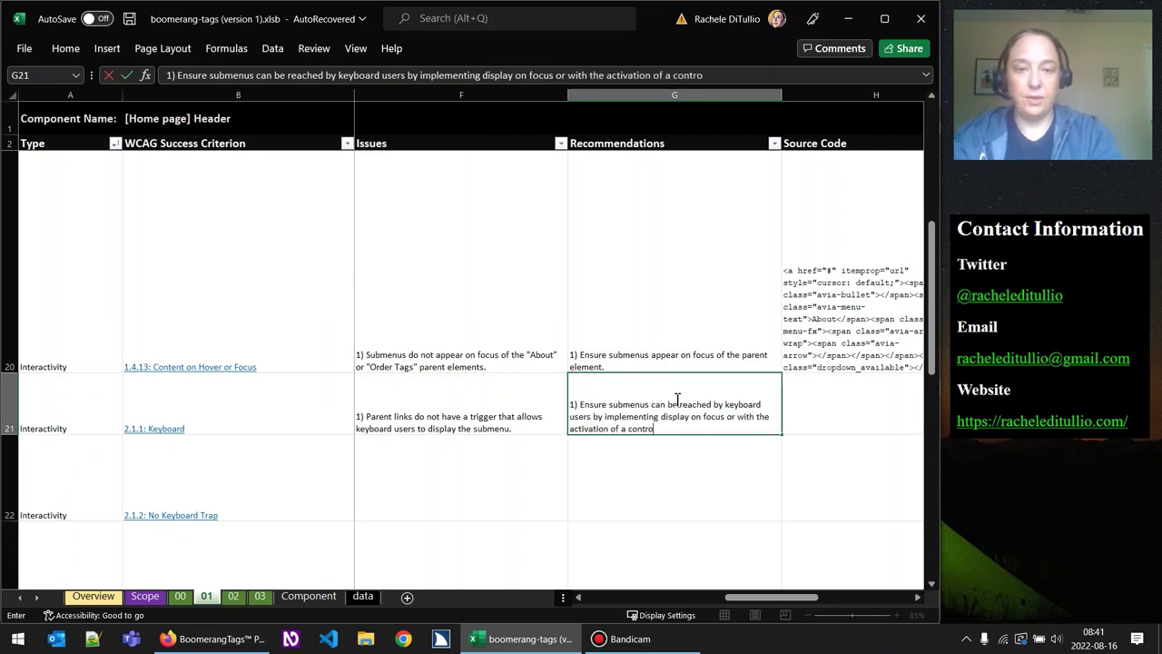
pyautogui.write('l like a button')
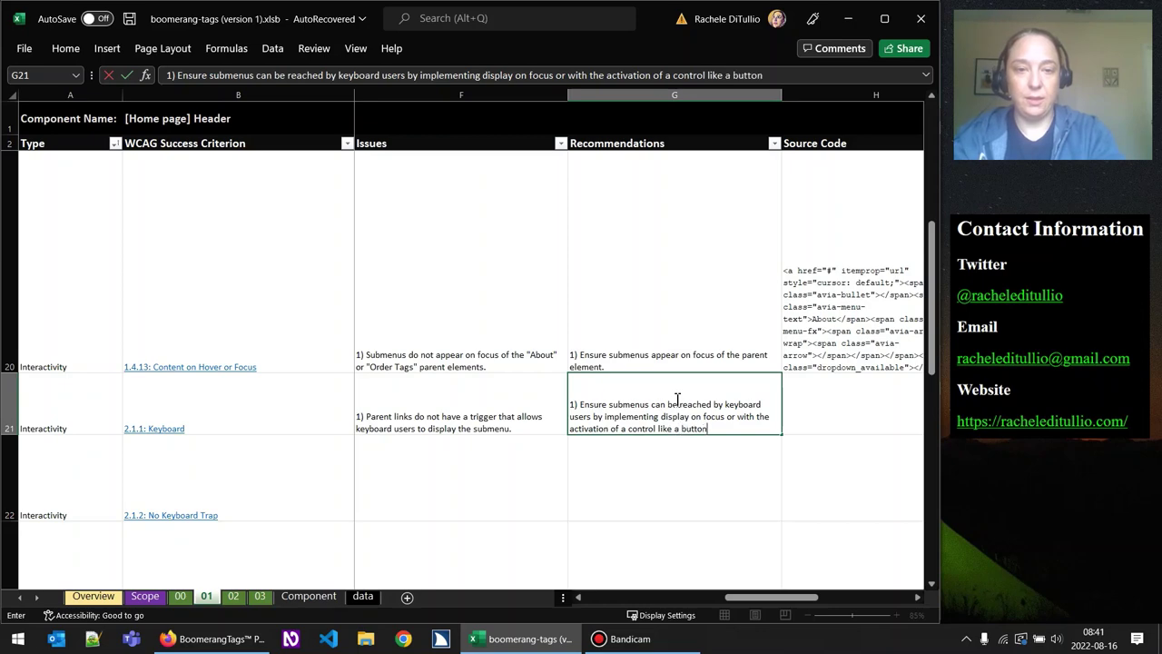
pyautogui.write('.')
# Copy the Order Tags link's complete <a> element from the home page in Firefox and paste it into the workbook's 2.1.1 Source Code cell.
pyautogui.click(864, 416)
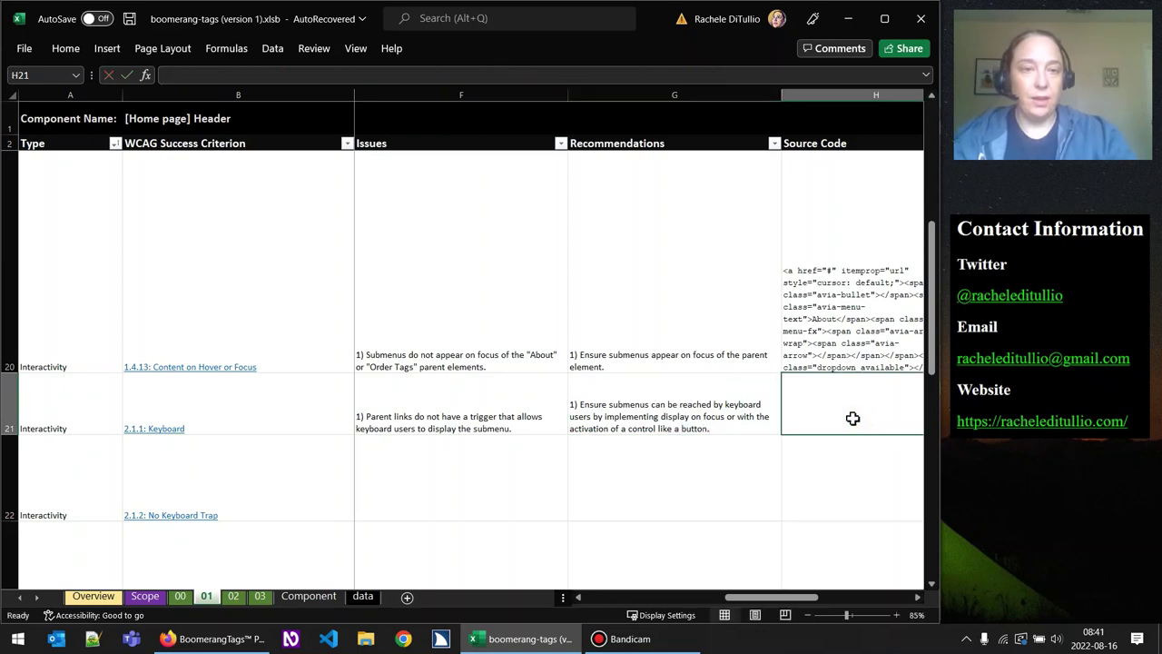
pyautogui.click(218, 639)
pyautogui.rightClick(221, 163)
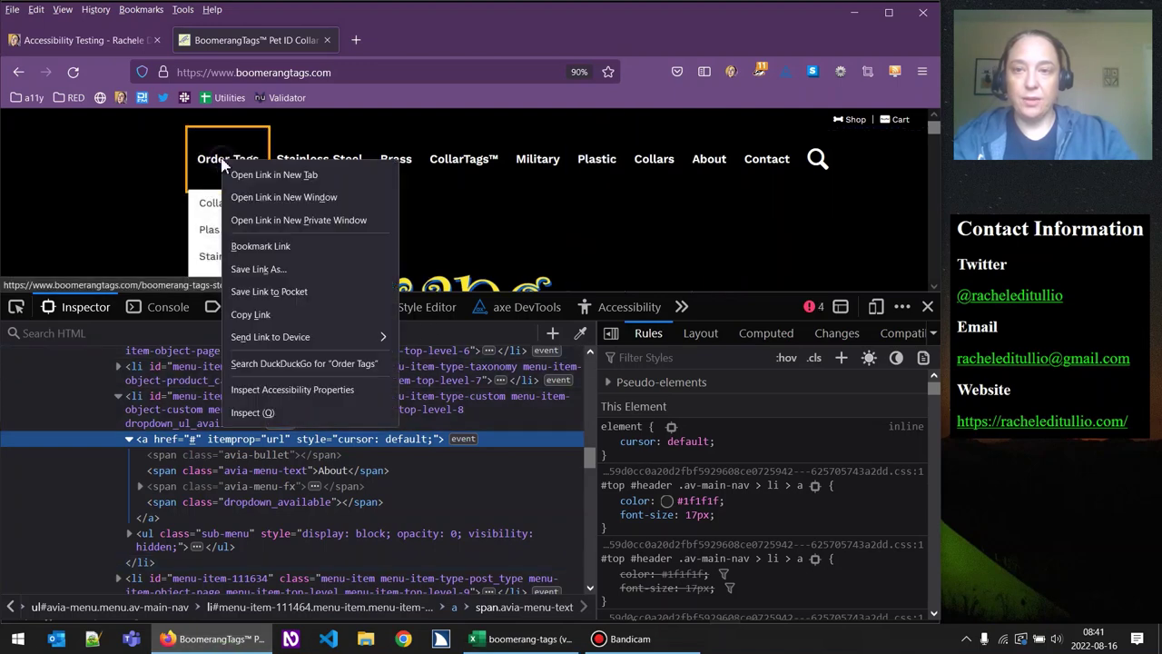
pyautogui.click(253, 411)
pyautogui.click(158, 426)
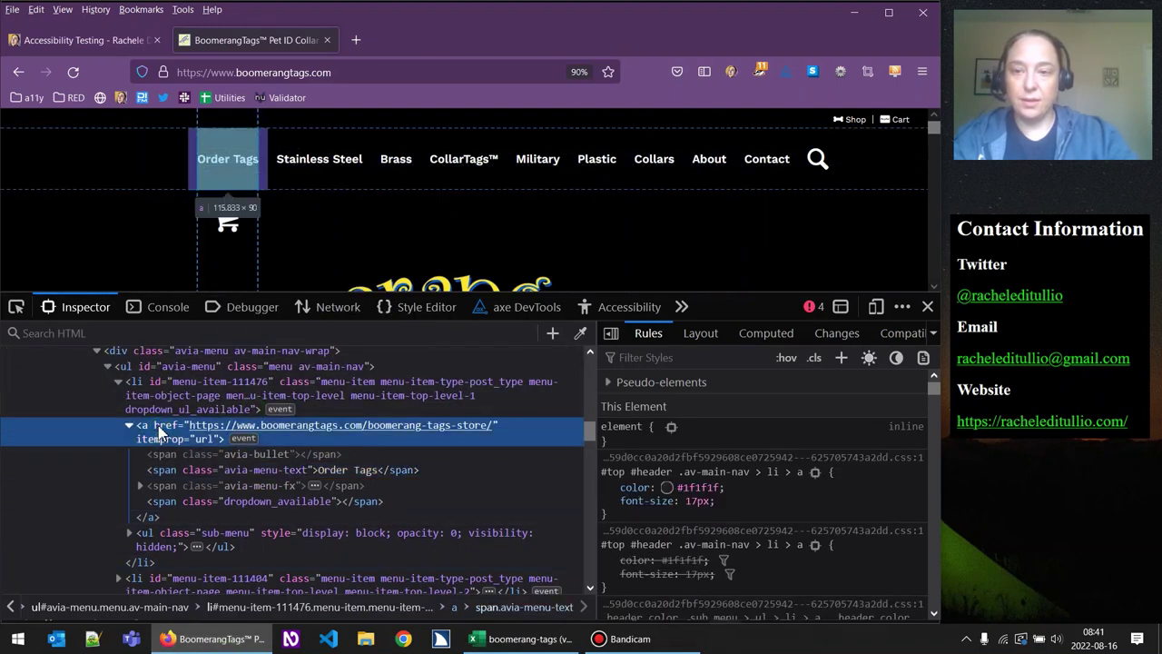
pyautogui.click(524, 638)
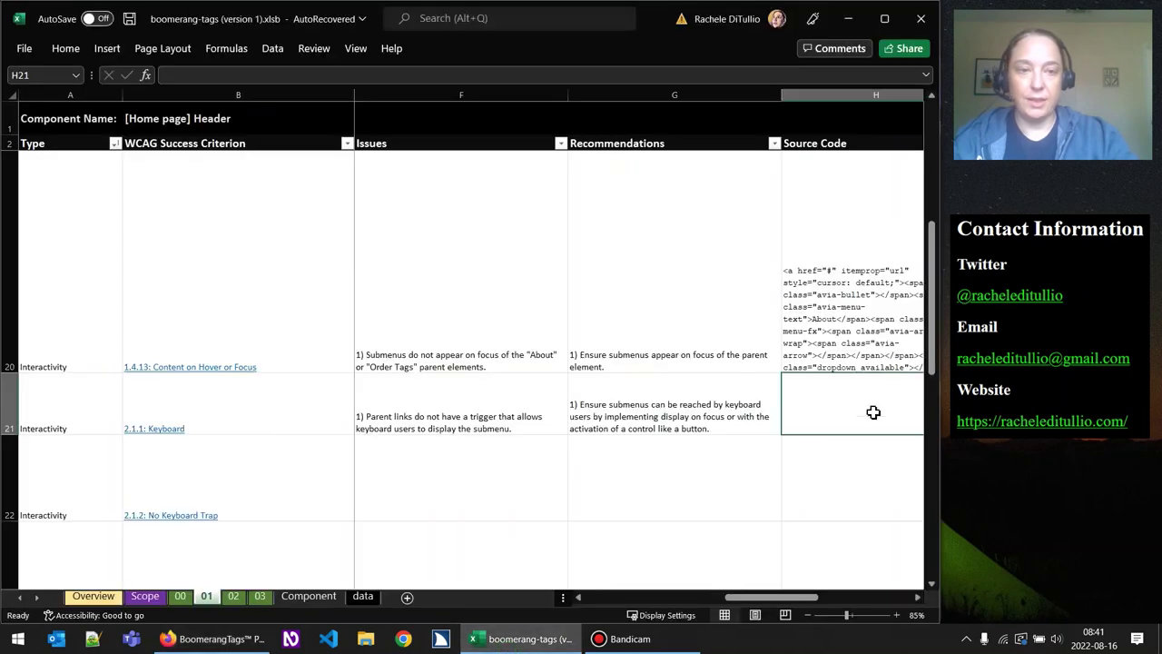
pyautogui.write('<a href="https://www.boomerangtags.com/boomerang-tags-store/" itemprop="url"><span class="avia-bullet"></span><span class="avia-menu-text">Order Tags</span><span class="avia-menu-fx"><span class="avia-arrow-wrap"><span class="avia-arrow"></span></span></span><span class="dropdown_available"></span></a>')
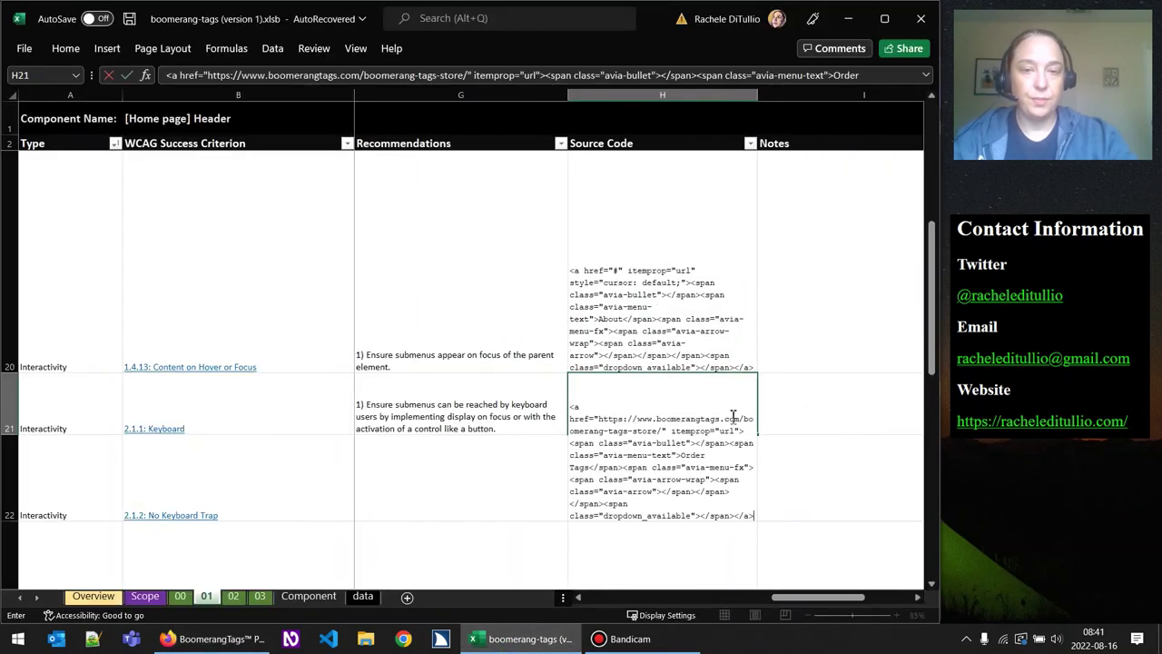
pyautogui.click(790, 391)
pyautogui.moveTo(819, 599); pyautogui.dragTo(606, 600)
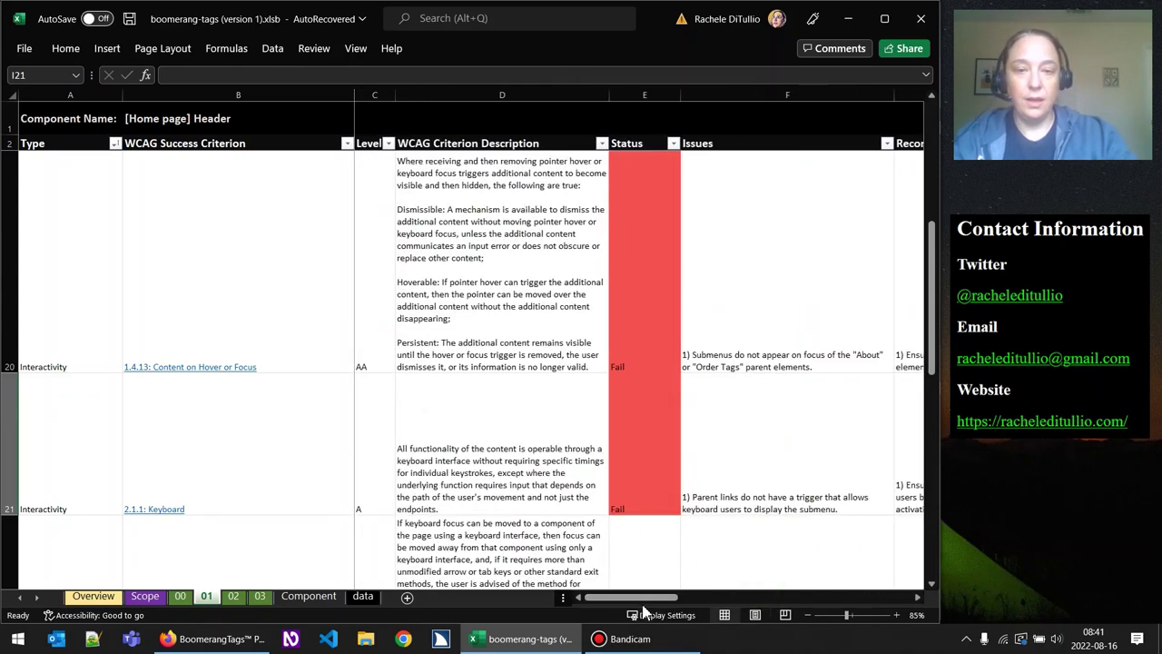
# Switch to Firefox, close the developer tools, and check keyboard focus through the header navigation from Stainless Steel to the search icon.
pyautogui.moveTo(220, 642)
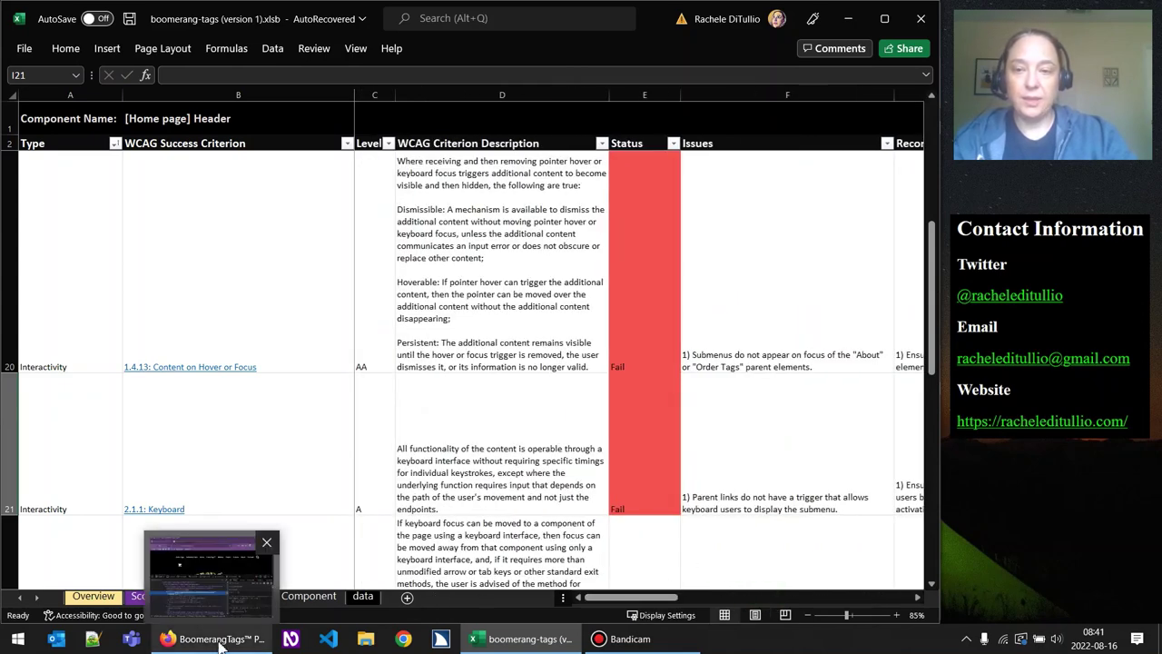
pyautogui.click(220, 642)
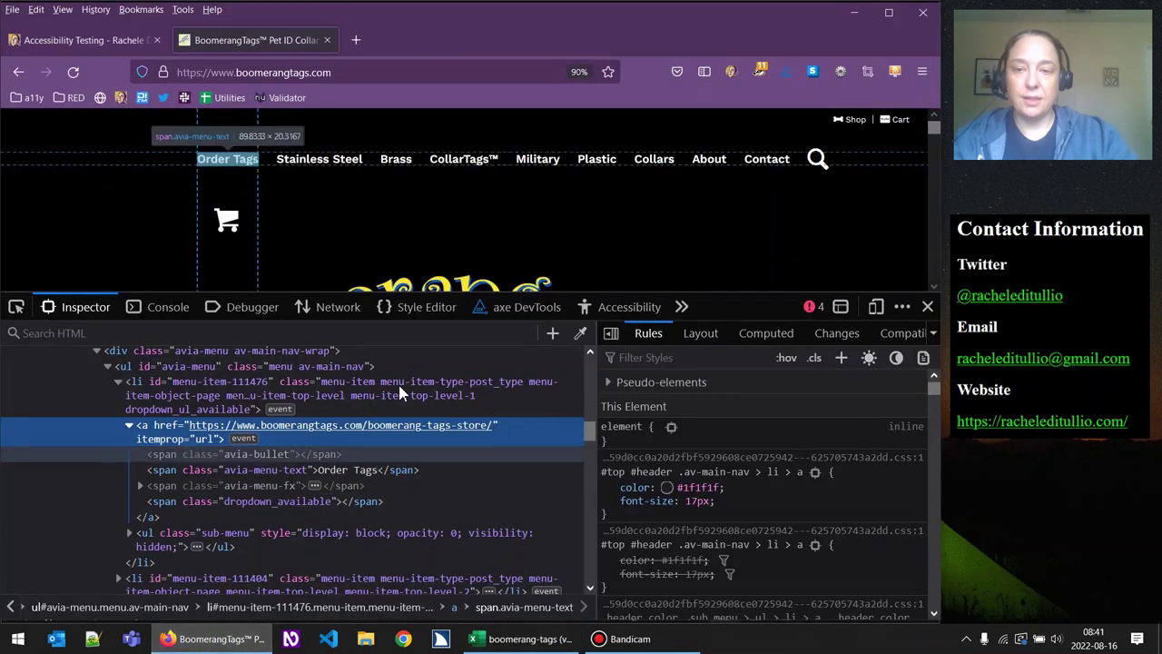
pyautogui.click(926, 312)
pyautogui.press('Tab')
pyautogui.press('Tab')
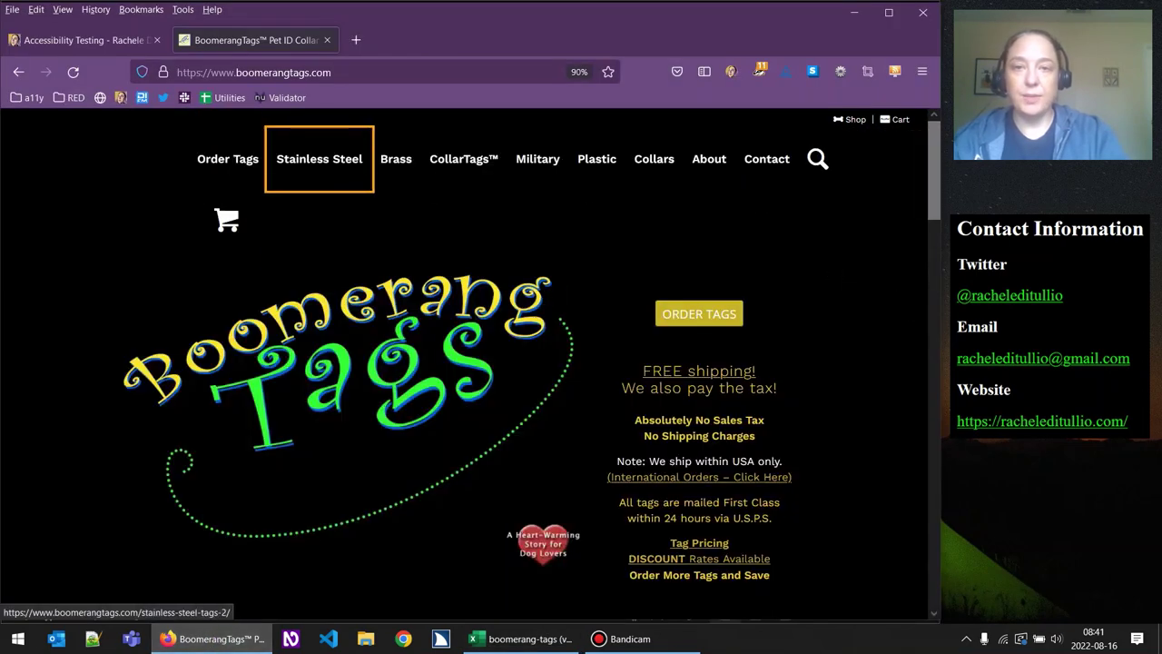
pyautogui.press('Tab')
pyautogui.press('Tab')
pyautogui.press('Tab')
pyautogui.press('Tab')
pyautogui.press('Tab')
pyautogui.press('Tab')
pyautogui.press('Tab')
pyautogui.press('Tab')
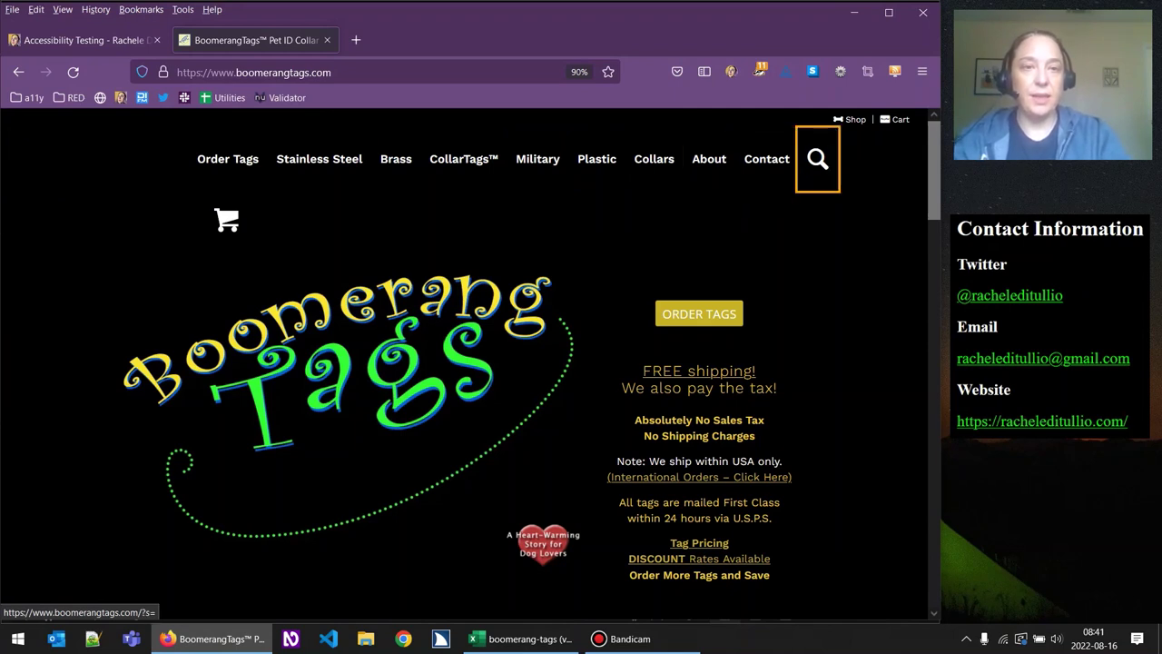
# Test the header search with keyboard access by submitting a search for "cats", and return to the home page.
pyautogui.press('Return')
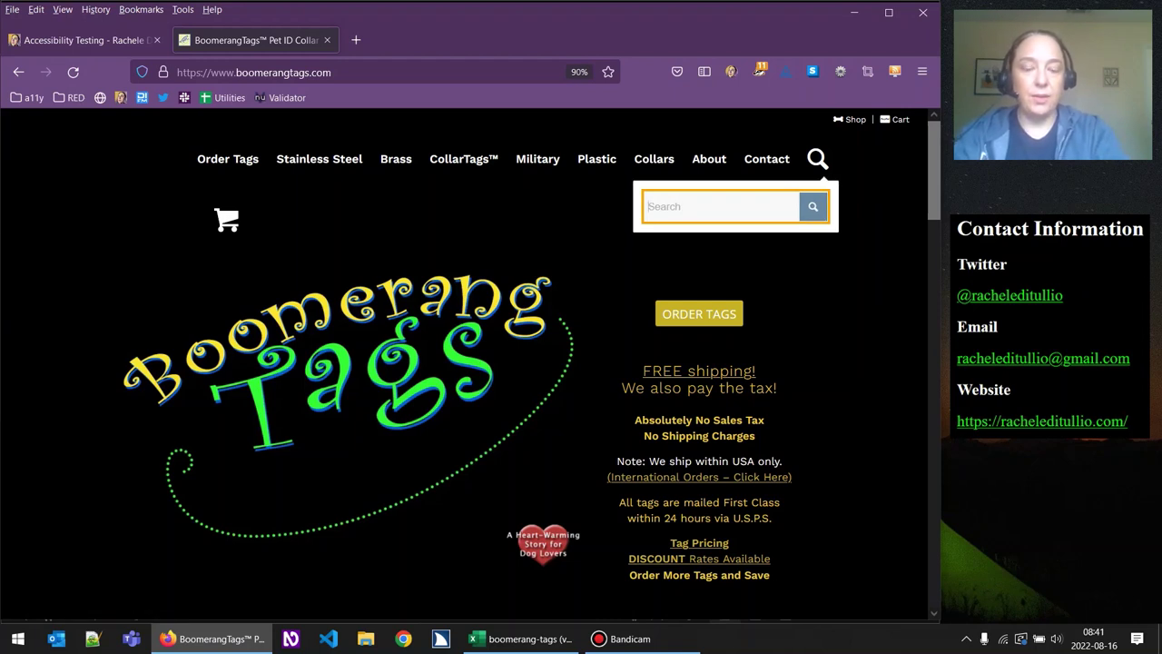
pyautogui.write('cats')
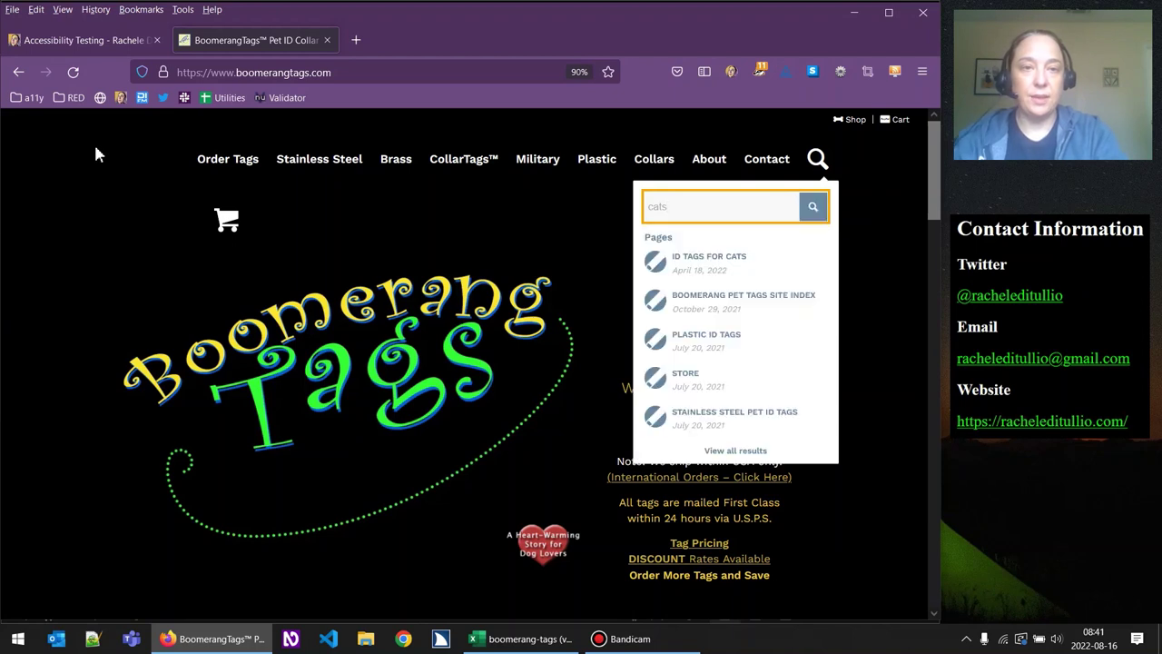
pyautogui.press('Tab')
pyautogui.press('Return')
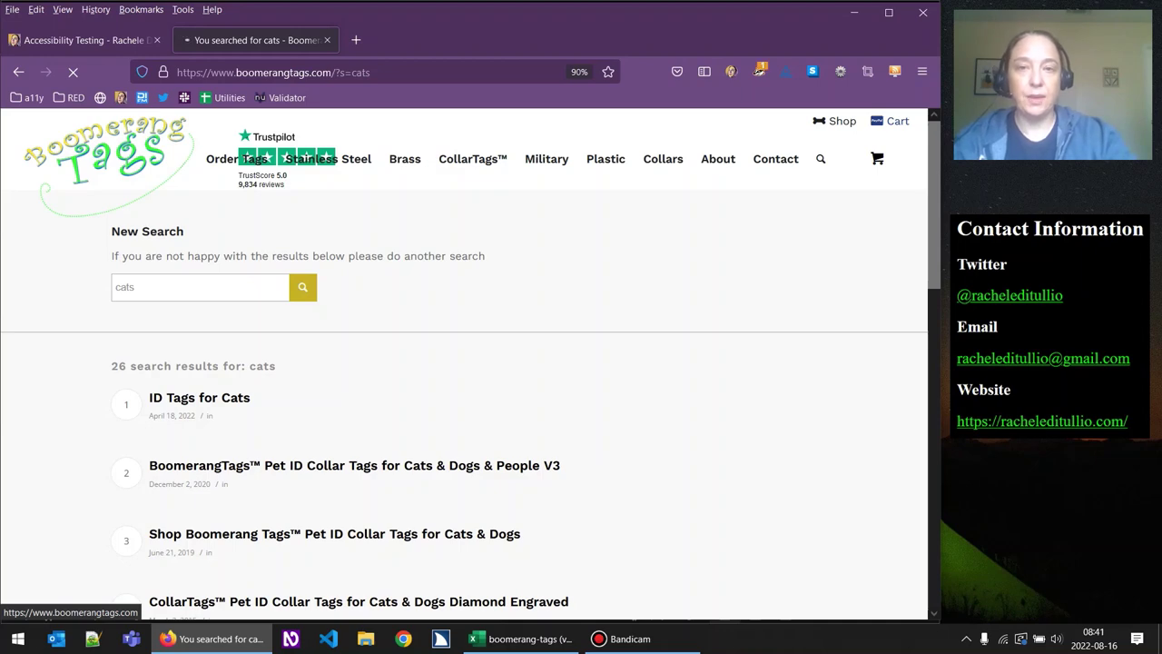
pyautogui.click(73, 150)
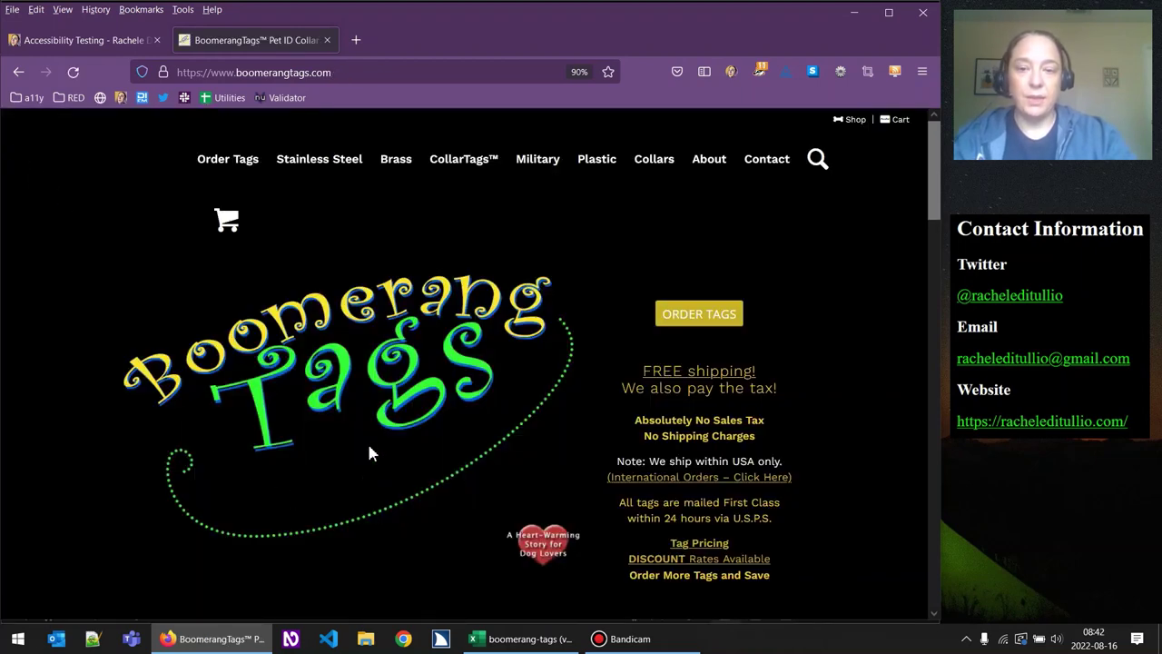
# Check how the header's search icon and the About and Order Tags submenus respond to the pointer.
pyautogui.click(817, 162)
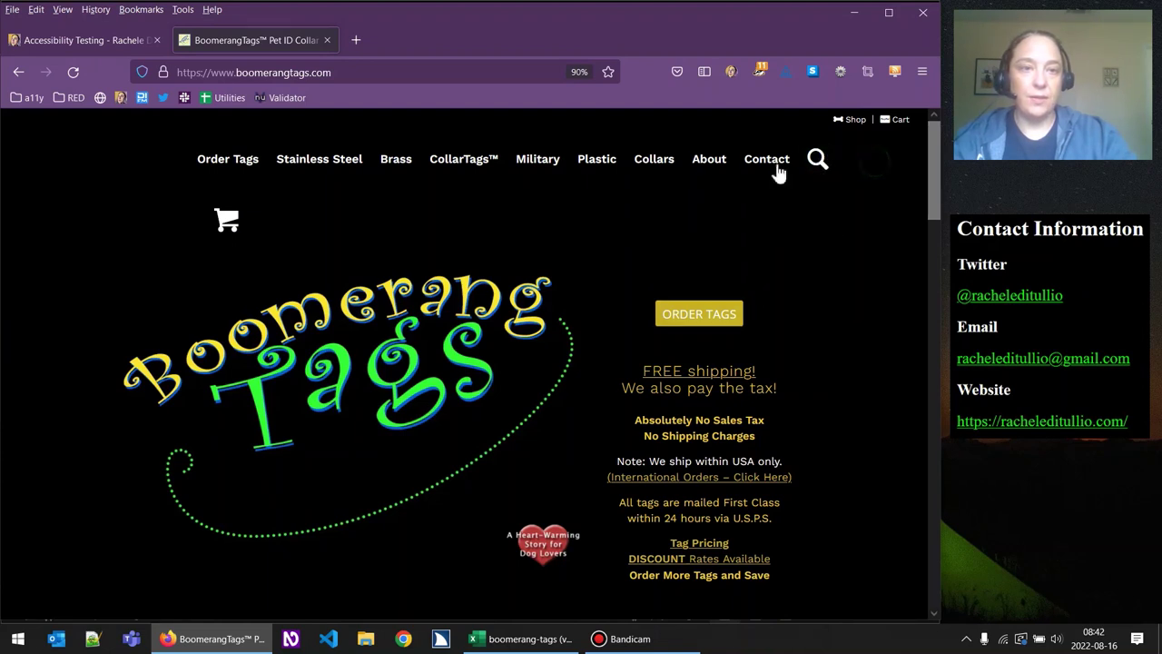
pyautogui.moveTo(713, 162)
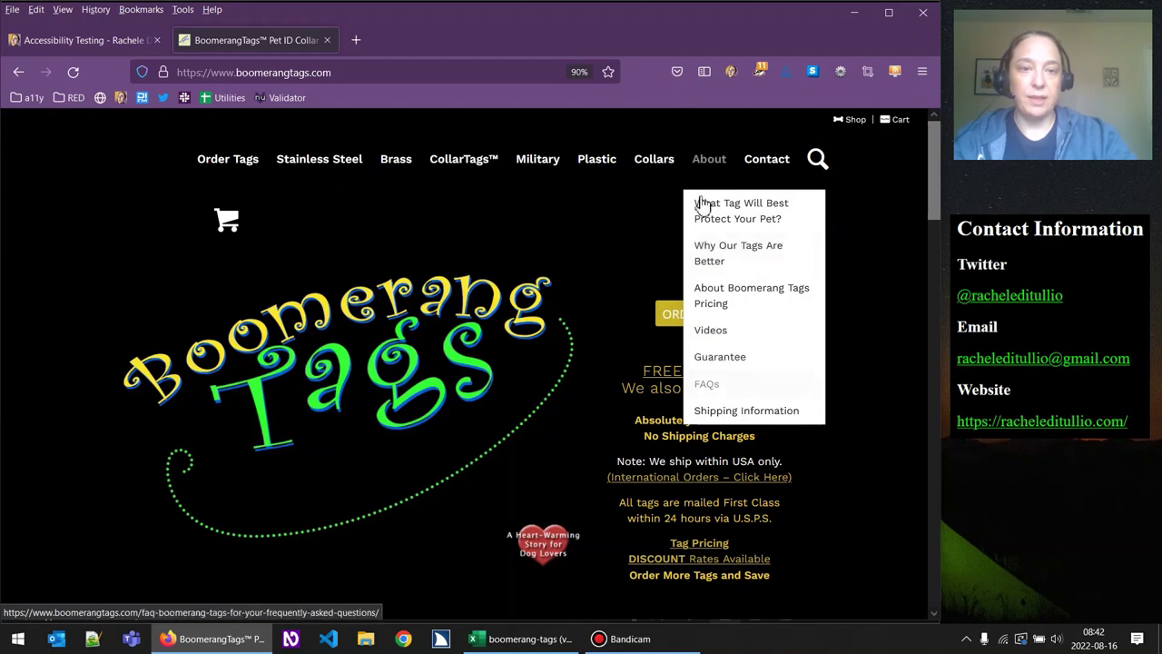
pyautogui.moveTo(233, 159)
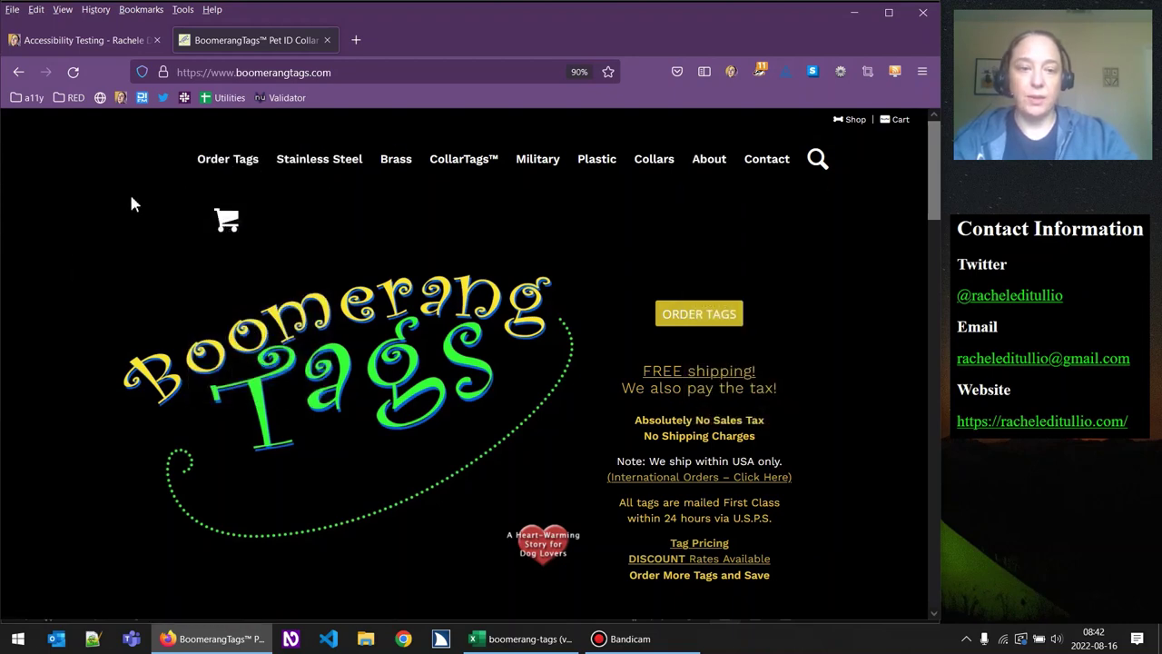
pyautogui.press('alt')
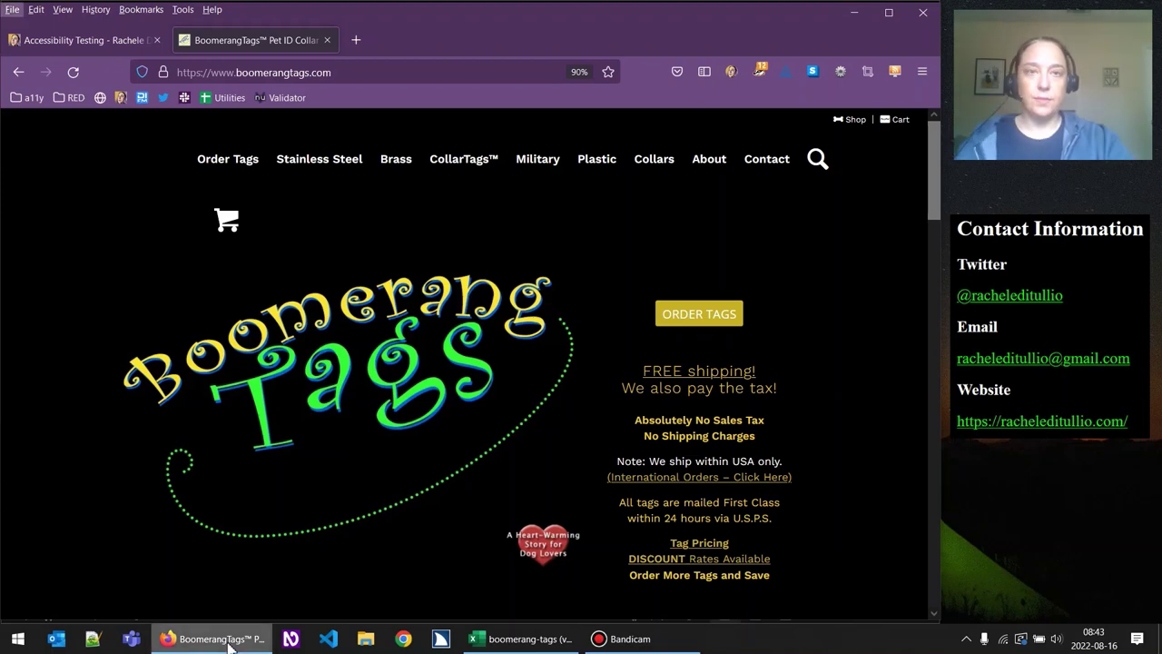
# Locate criterion 2.1.2: No Keyboard Trap in the Excel audit workbook, and return to the home page in Firefox.
pyautogui.click(531, 639)
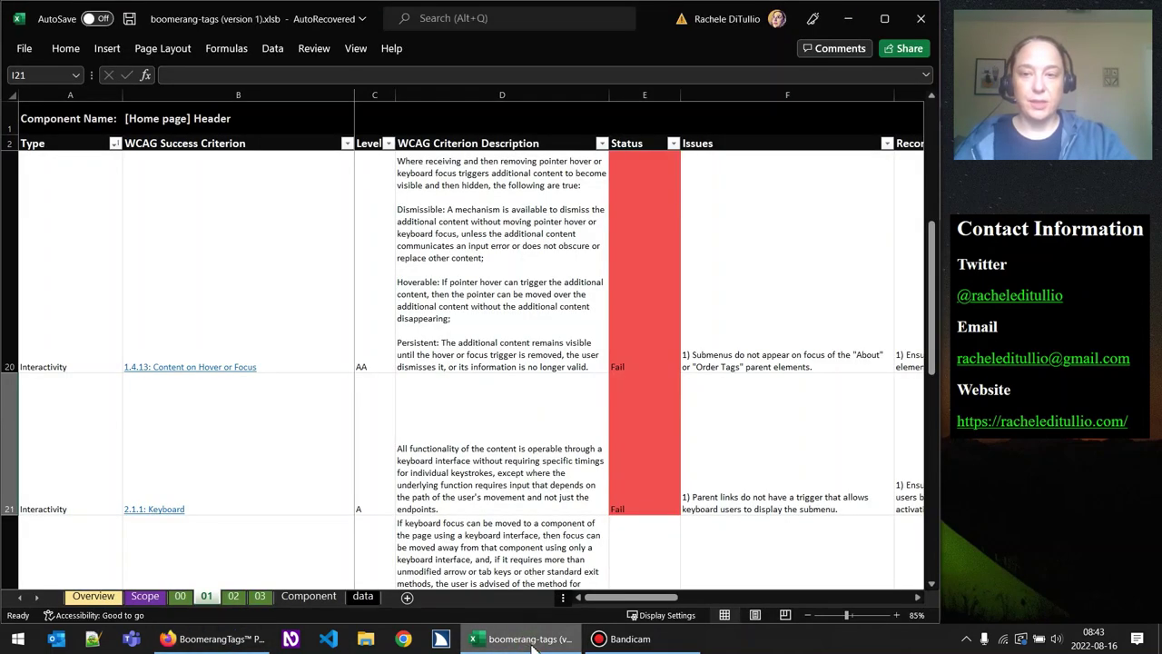
pyautogui.click(931, 583)
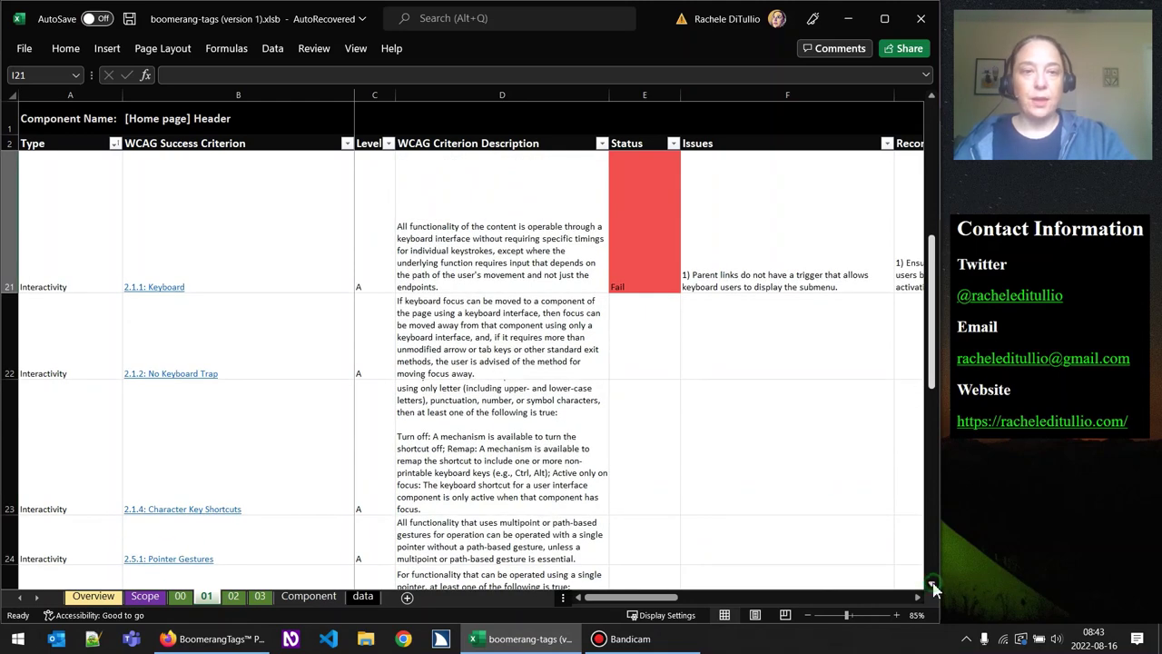
pyautogui.scroll(-1, 932, 232)
pyautogui.click(266, 220)
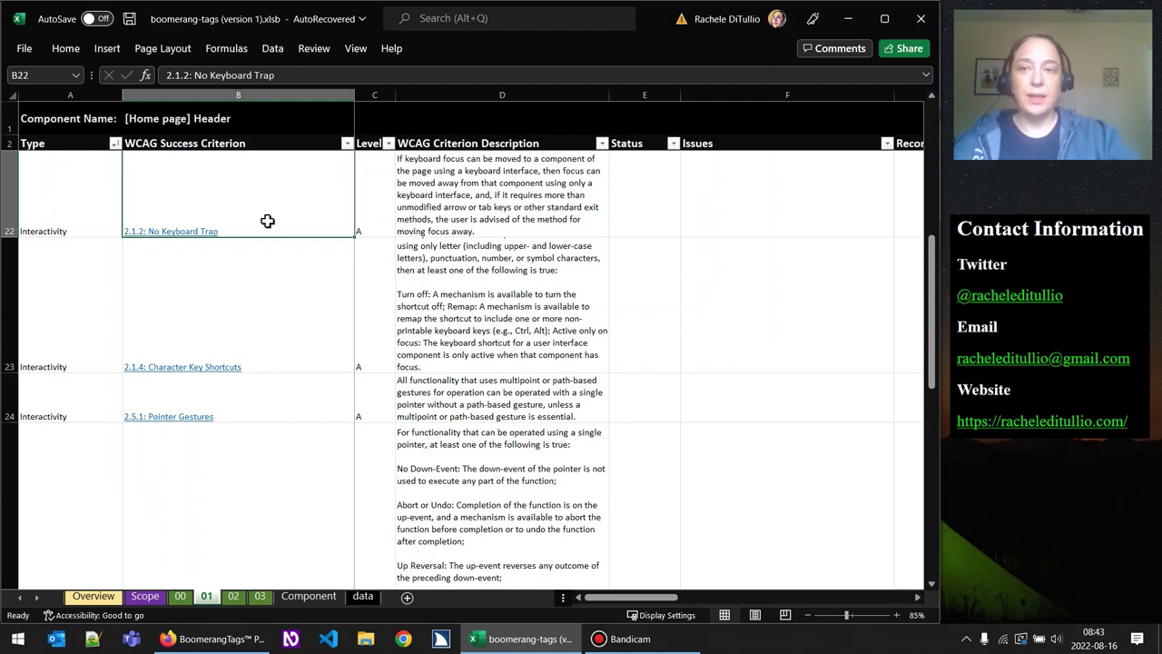
pyautogui.click(251, 639)
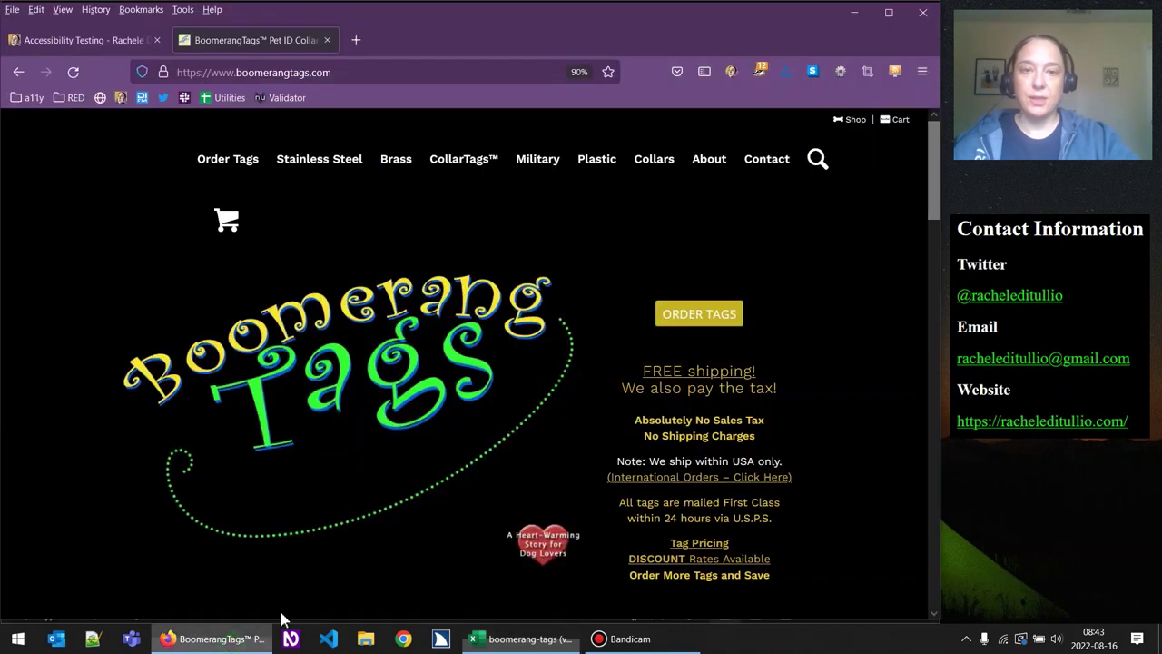
# Apply the Force focus bookmarklet to the home page, and move keyboard focus through the header navigation to open the search box.
pyautogui.moveTo(193, 182)
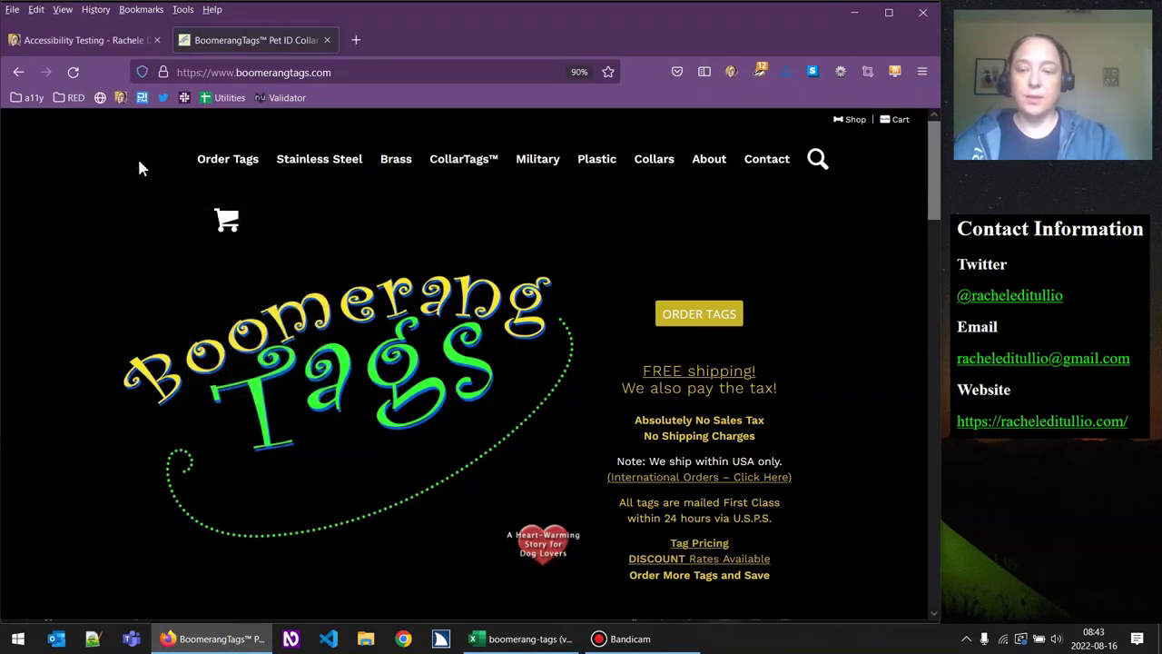
pyautogui.click(18, 100)
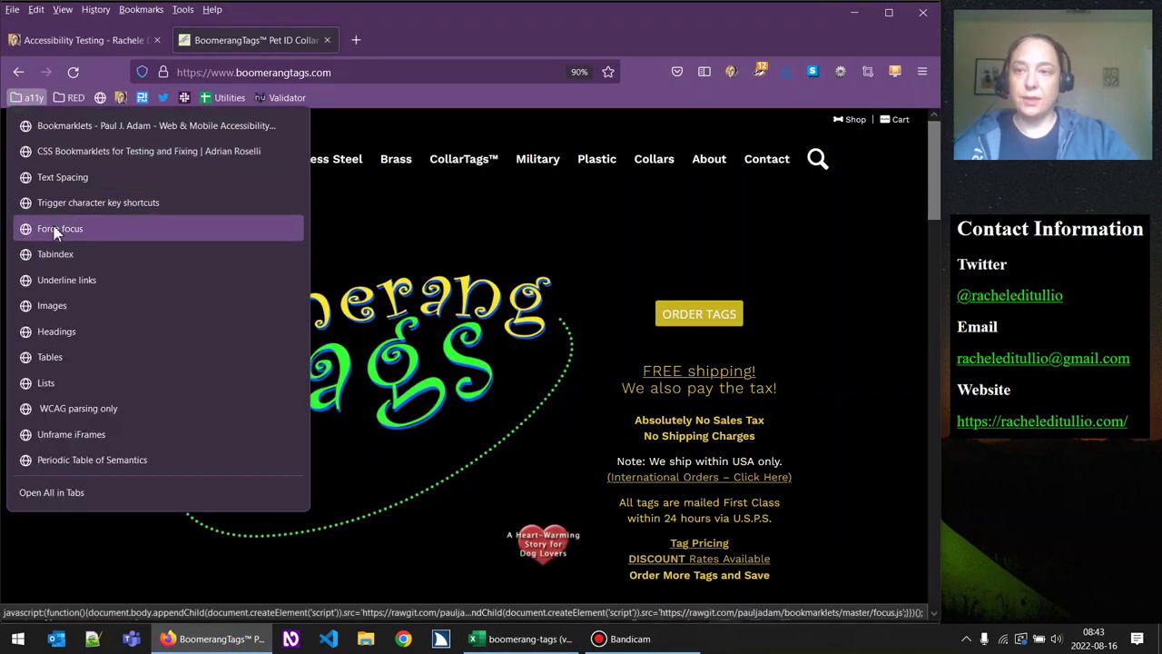
pyautogui.click(46, 227)
pyautogui.press('Tab')
pyautogui.press('Tab')
pyautogui.press('Tab')
pyautogui.press('Tab')
pyautogui.press('Tab')
pyautogui.press('Tab')
pyautogui.press('Tab')
pyautogui.press('Tab')
pyautogui.press('Tab')
pyautogui.press('Tab')
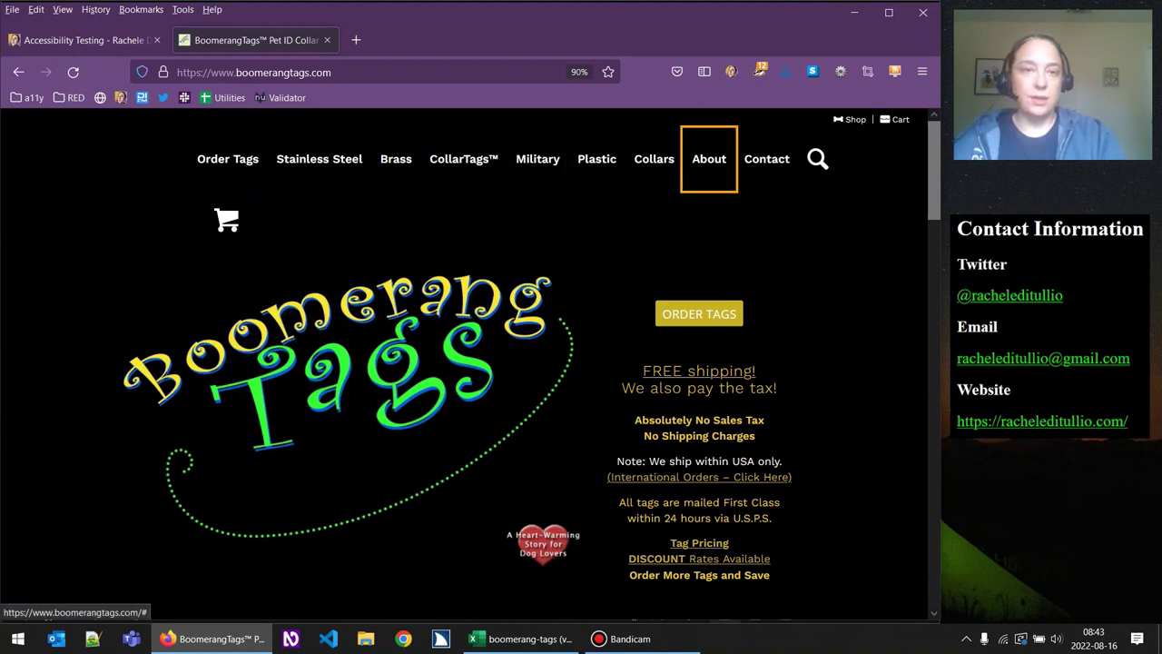
pyautogui.press('Return')
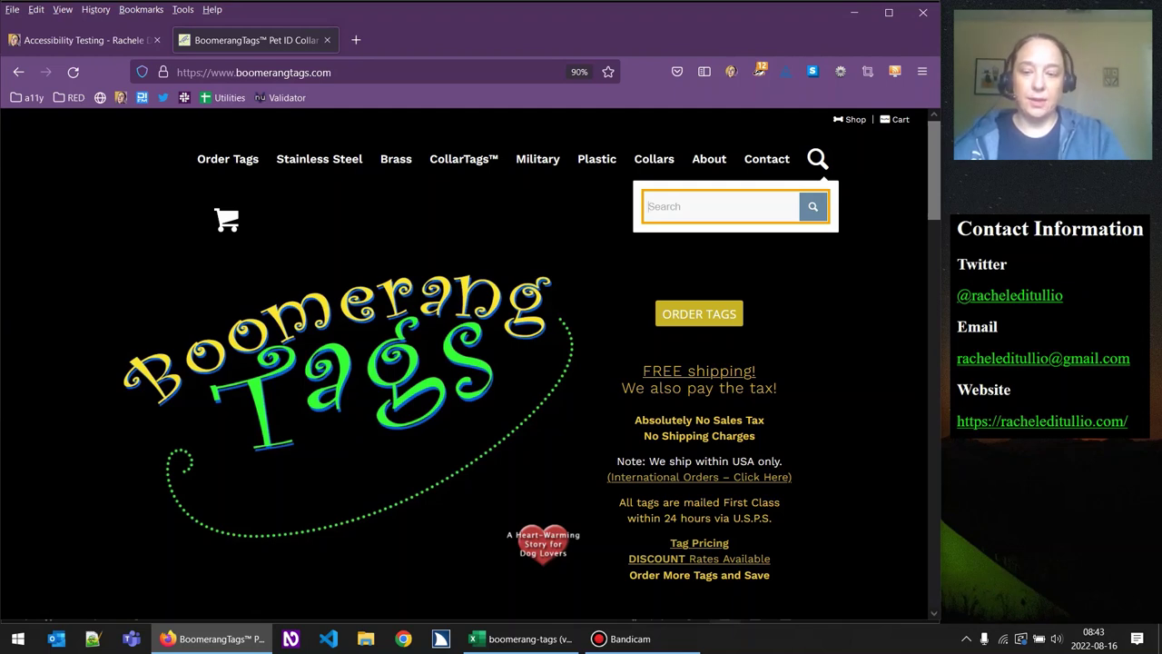
# Check for keyboard traps by moving focus from the search box back to Military and forward to the search submit button.
pyautogui.press('Tab')
pyautogui.hotkey('shift', 'Tab')
pyautogui.hotkey('shift', 'Tab')
pyautogui.hotkey('shift', 'Tab')
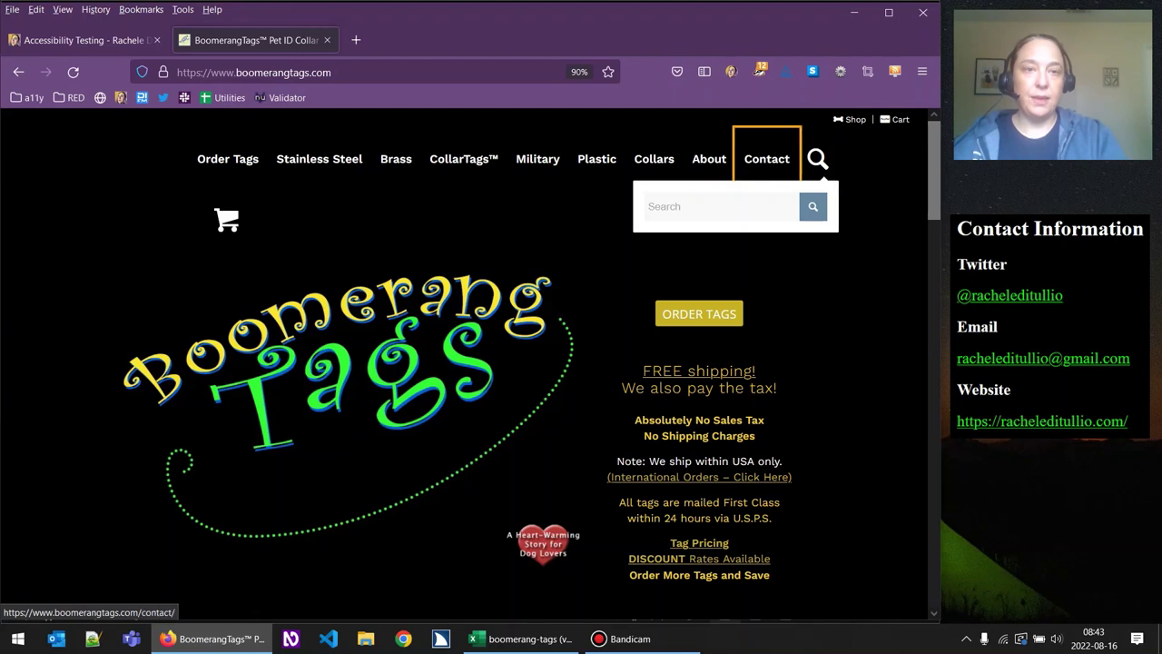
pyautogui.hotkey('shift', 'Tab')
pyautogui.hotkey('shift', 'Tab')
pyautogui.hotkey('shift', 'Tab')
pyautogui.hotkey('shift', 'Tab')
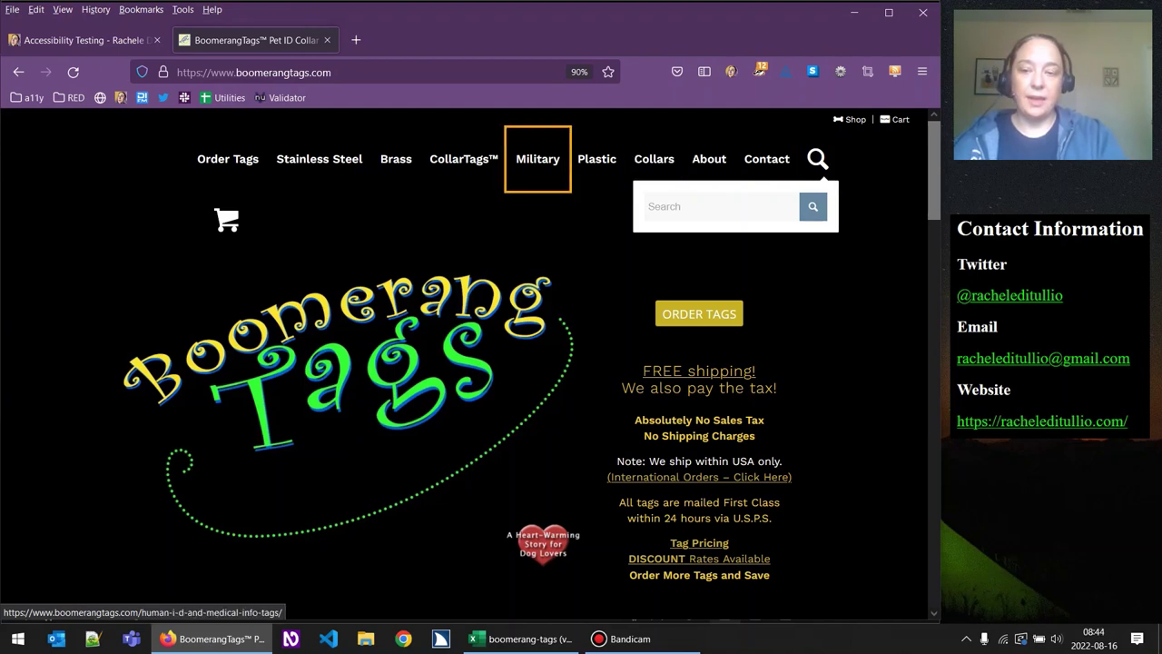
pyautogui.press('Tab')
pyautogui.press('Tab')
pyautogui.press('Tab')
pyautogui.press('Tab')
pyautogui.press('Tab')
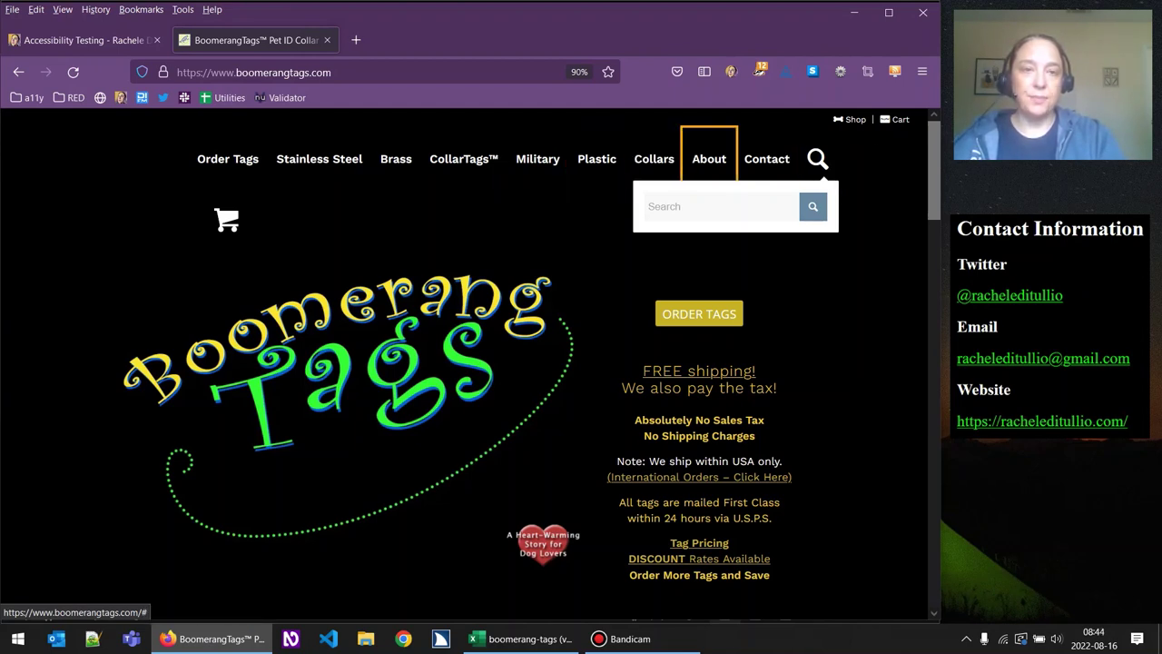
pyautogui.press('Tab')
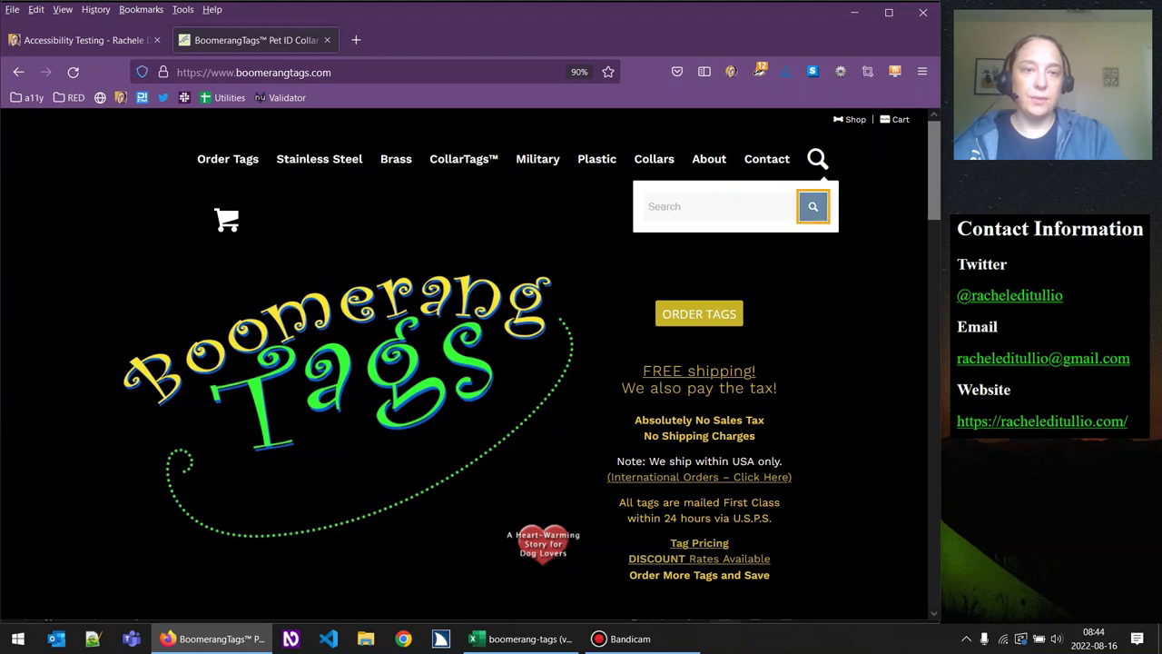
# Check that keyboard focus moves both ways between Contact, the search icon, the open search box and the cart icon.
pyautogui.hotkey('shift', 'Tab')
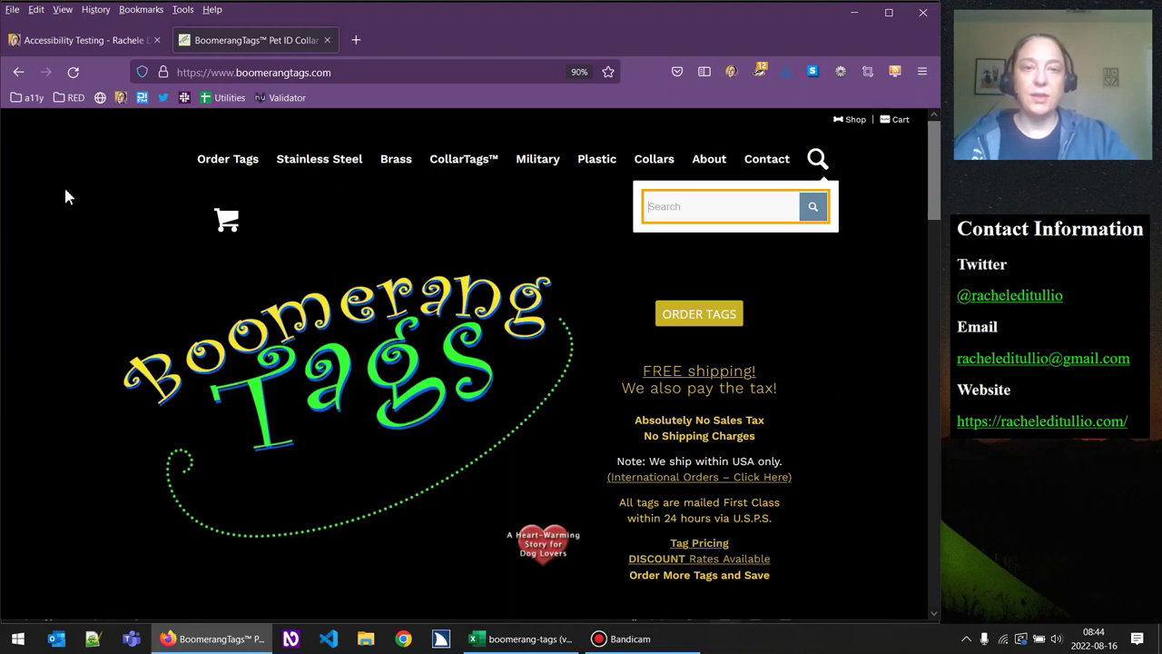
pyautogui.press('Tab')
pyautogui.hotkey('shift', 'Tab')
pyautogui.hotkey('shift', 'Tab')
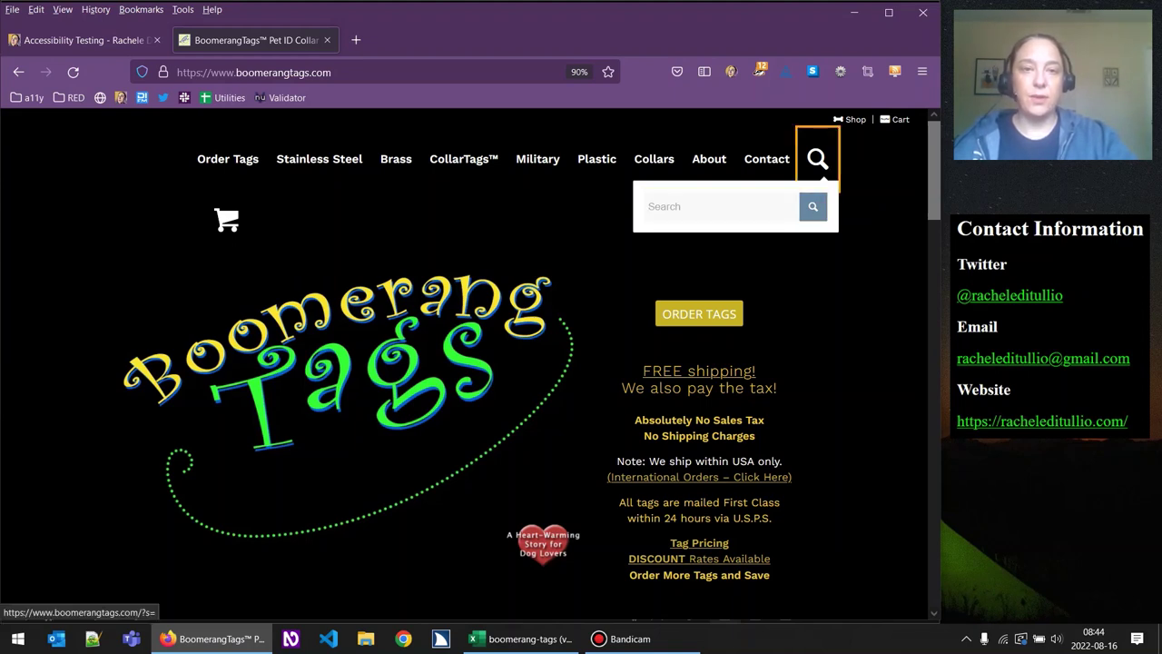
pyautogui.hotkey('shift', 'Tab')
pyautogui.hotkey('shift', 'Tab')
pyautogui.press('Tab')
pyautogui.press('Tab')
pyautogui.press('Tab')
pyautogui.press('Tab')
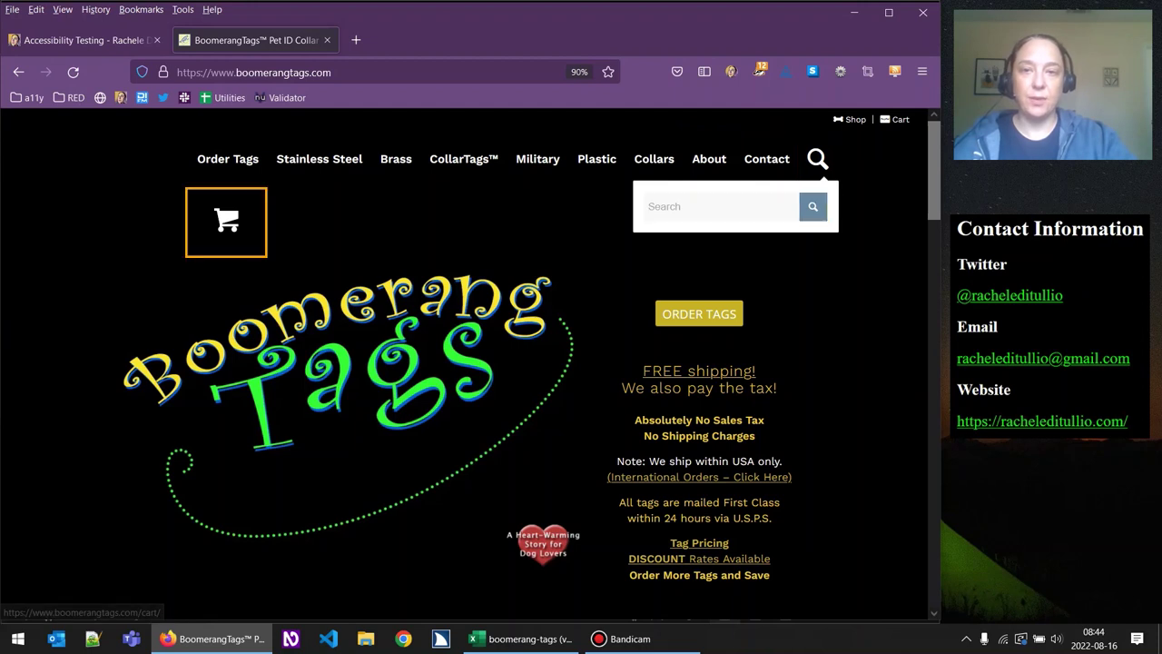
pyautogui.hotkey('shift', 'Tab')
pyautogui.hotkey('shift', 'Tab')
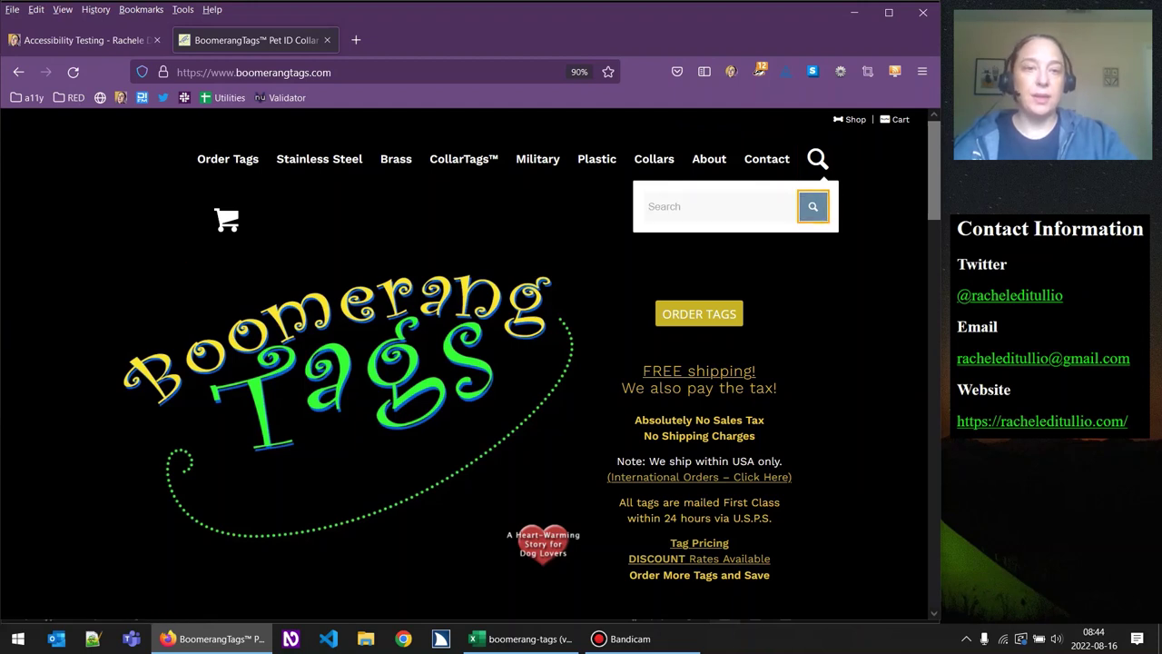
pyautogui.hotkey('shift', 'Tab')
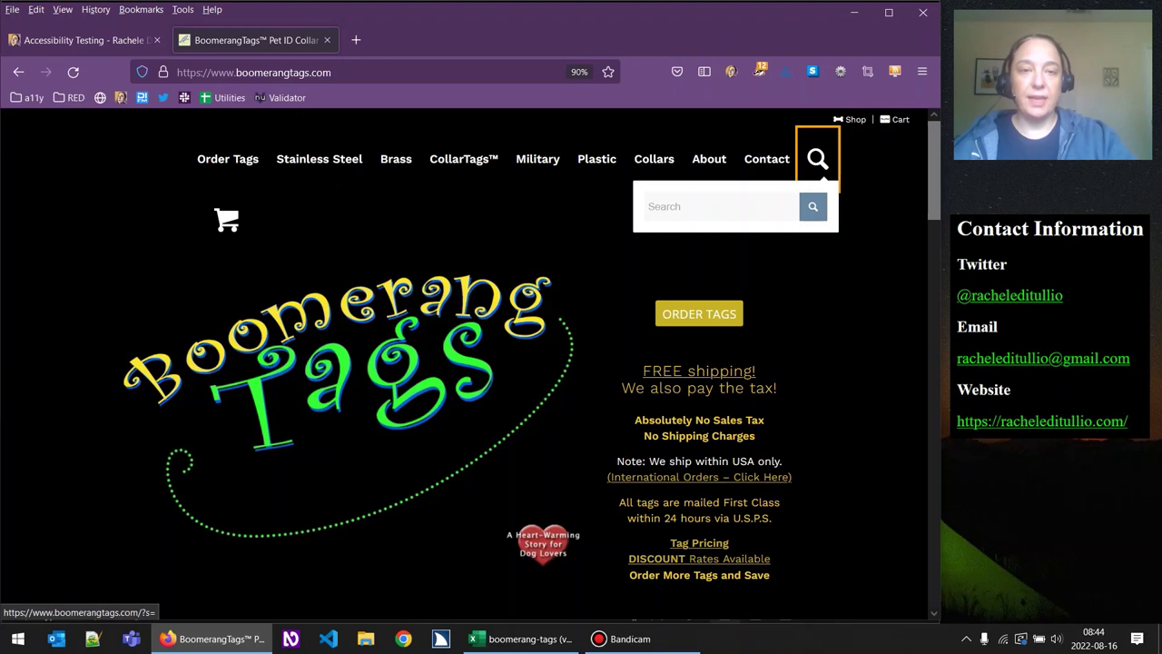
# Enter "cats" in the header search, and check keyboard focus through the suggested results to the cart and back.
pyautogui.press('Tab')
pyautogui.write('cats')
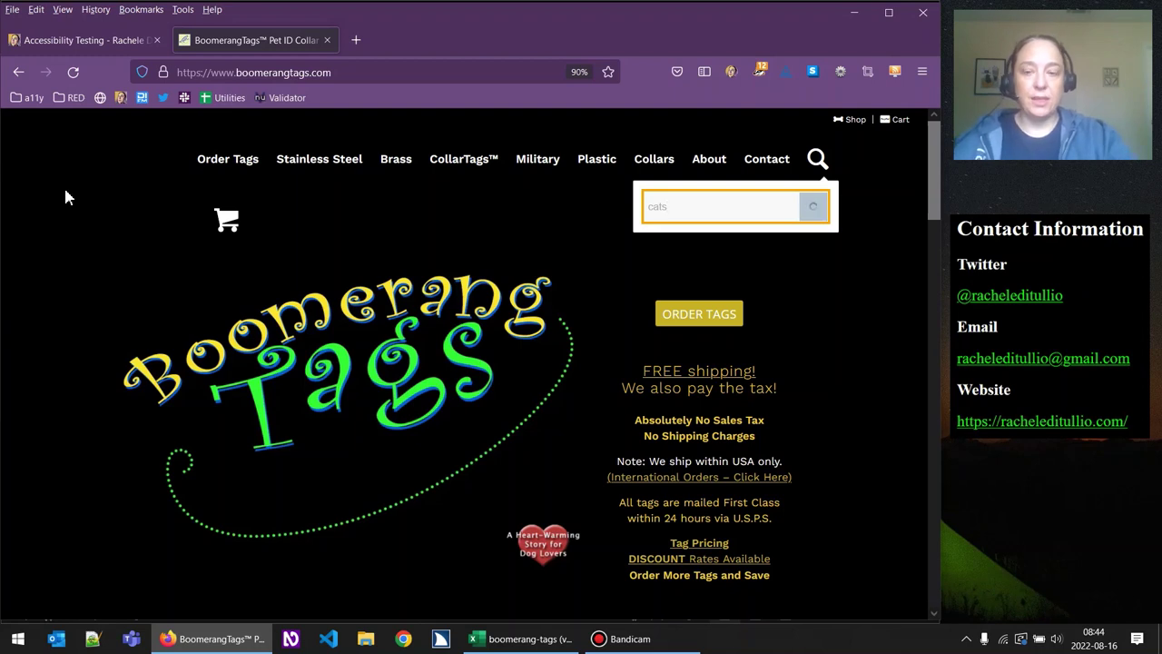
pyautogui.press('Tab')
pyautogui.press('Tab')
pyautogui.press('Tab')
pyautogui.press('Tab')
pyautogui.press('Tab')
pyautogui.press('Tab')
pyautogui.press('Tab')
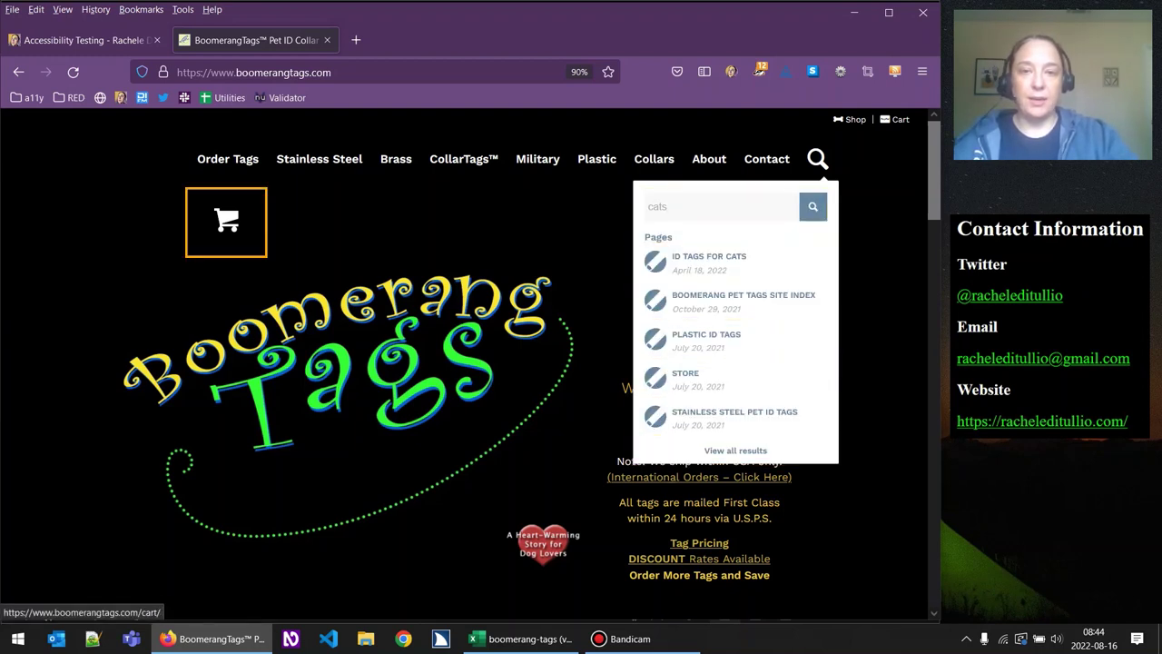
pyautogui.press('Tab')
pyautogui.hotkey('shift', 'Tab')
pyautogui.hotkey('shift', 'Tab')
pyautogui.hotkey('shift', 'Tab')
pyautogui.hotkey('shift', 'Tab')
pyautogui.hotkey('shift', 'Tab')
pyautogui.hotkey('shift', 'Tab')
pyautogui.hotkey('shift', 'Tab')
pyautogui.hotkey('shift', 'Tab')
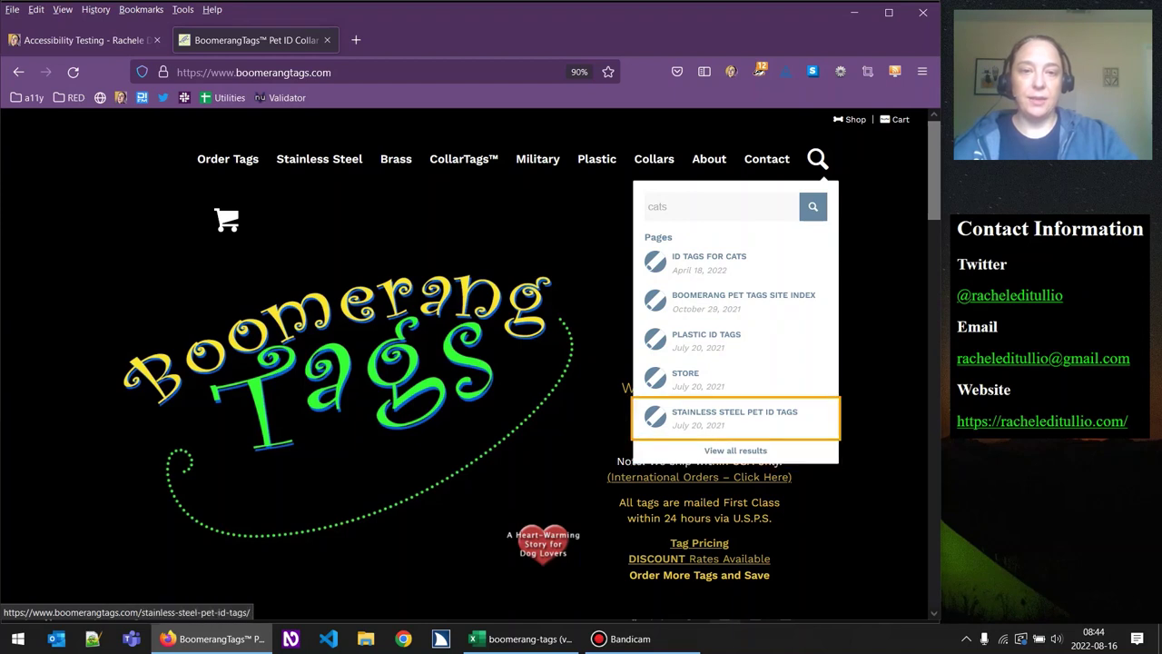
# Clear the header search, enter "cats" again to test focus around the suggestions, and dismiss them from the keyboard.
pyautogui.press('BackSpace')
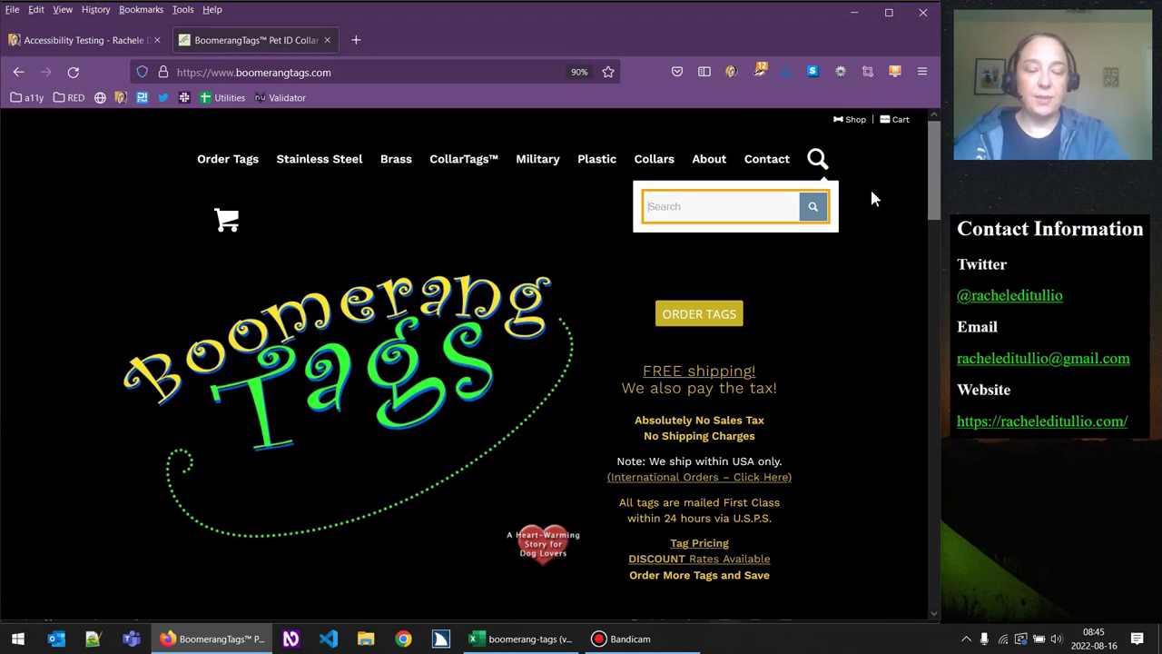
pyautogui.write('cats')
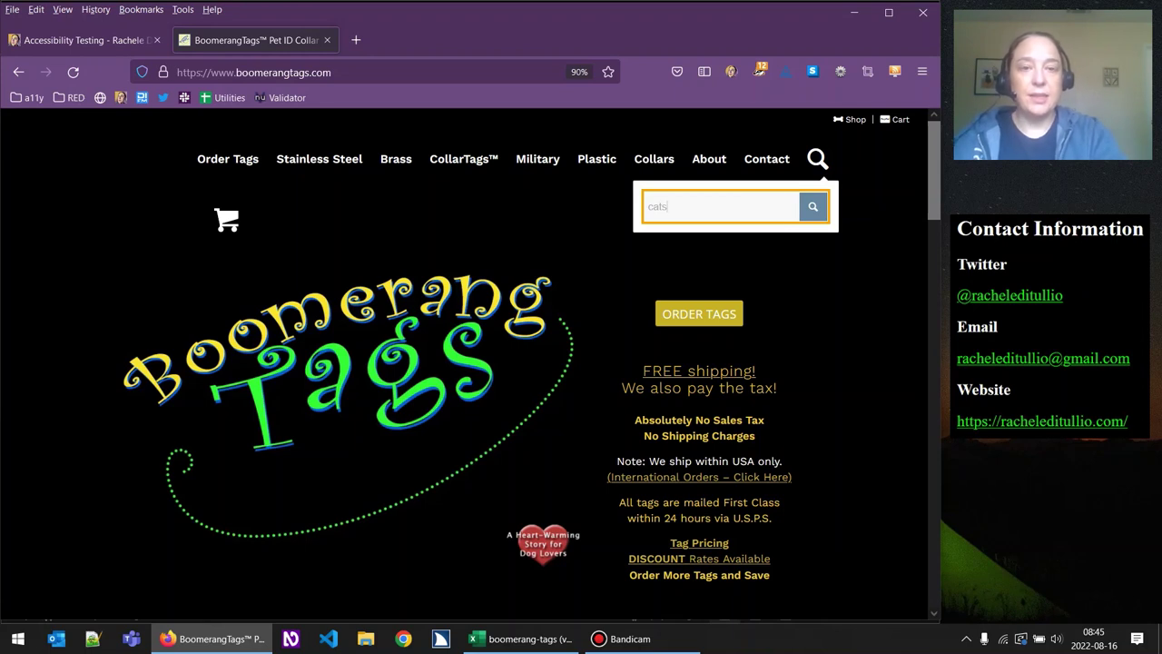
pyautogui.press('Tab')
pyautogui.hotkey('ctrl', 'f')
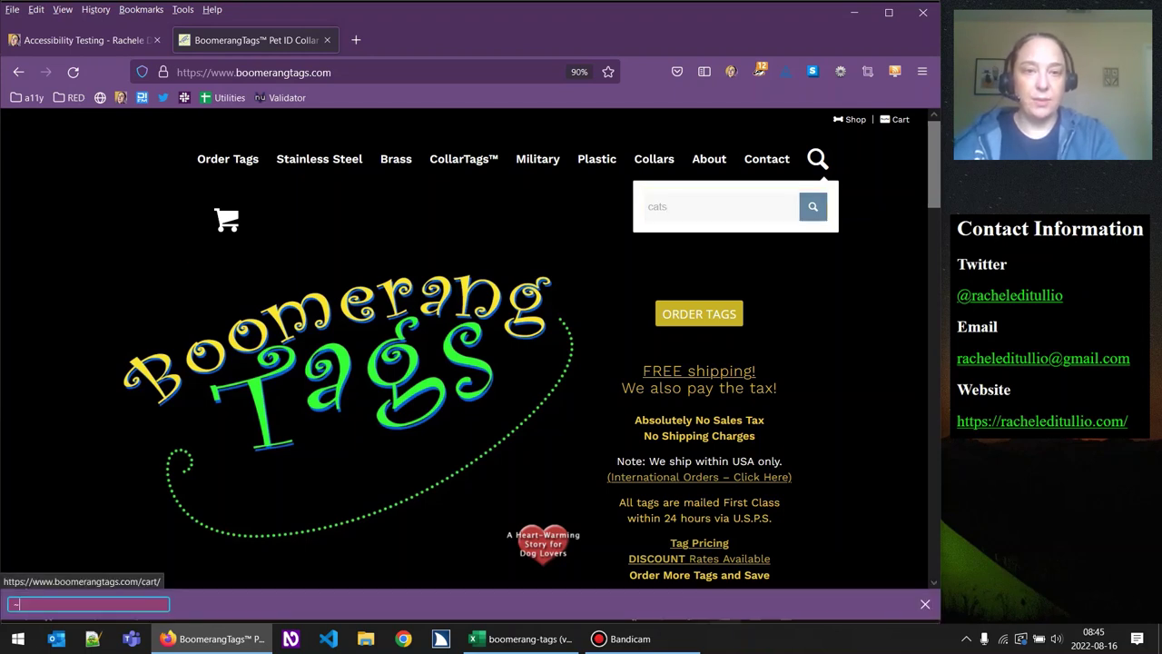
pyautogui.click(729, 201)
pyautogui.write('s')
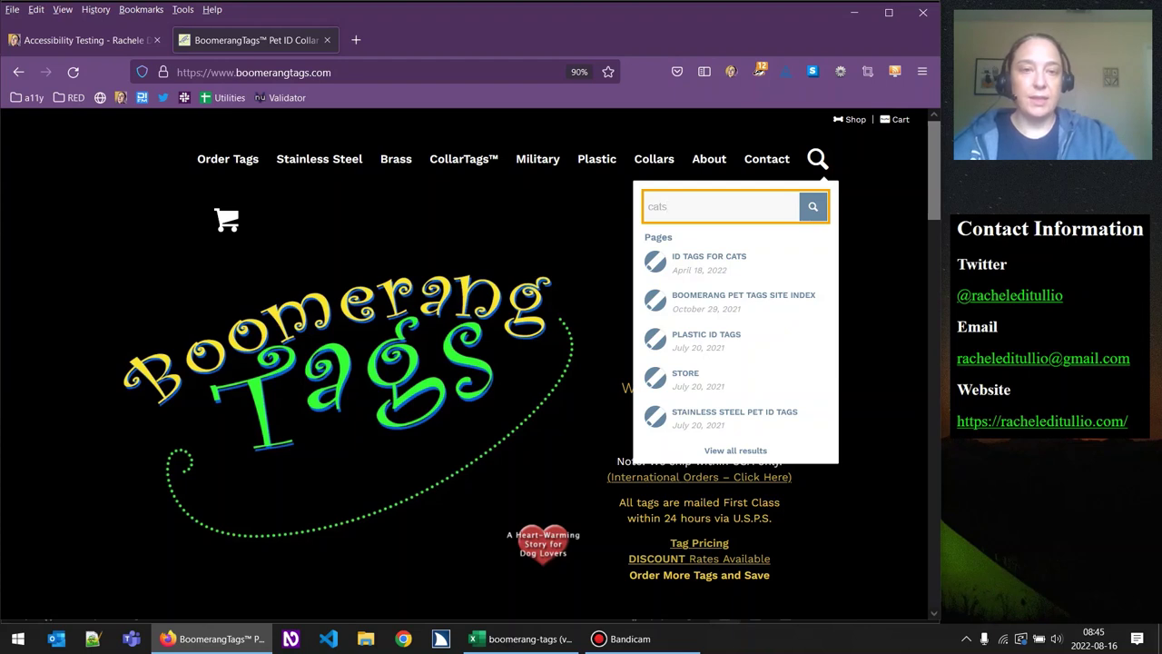
pyautogui.press('Escape')
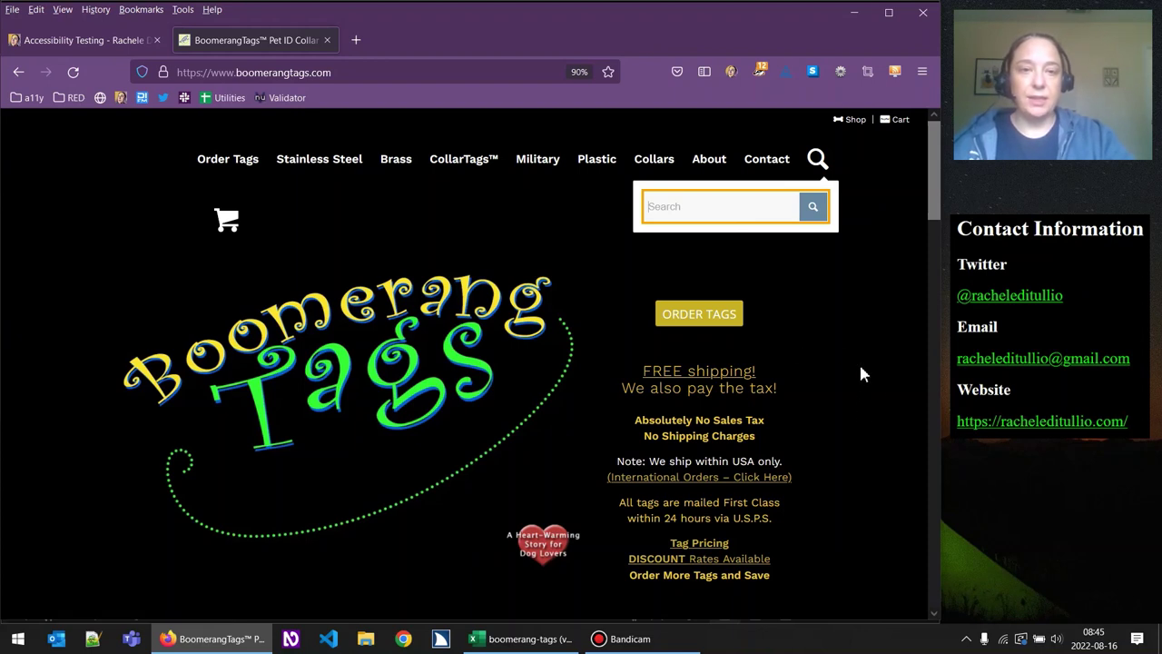
# Switch to the Excel audit workbook and set the status of criterion 2.1.2: No Keyboard Trap to Pass.
pyautogui.click(534, 641)
pyautogui.click(657, 208)
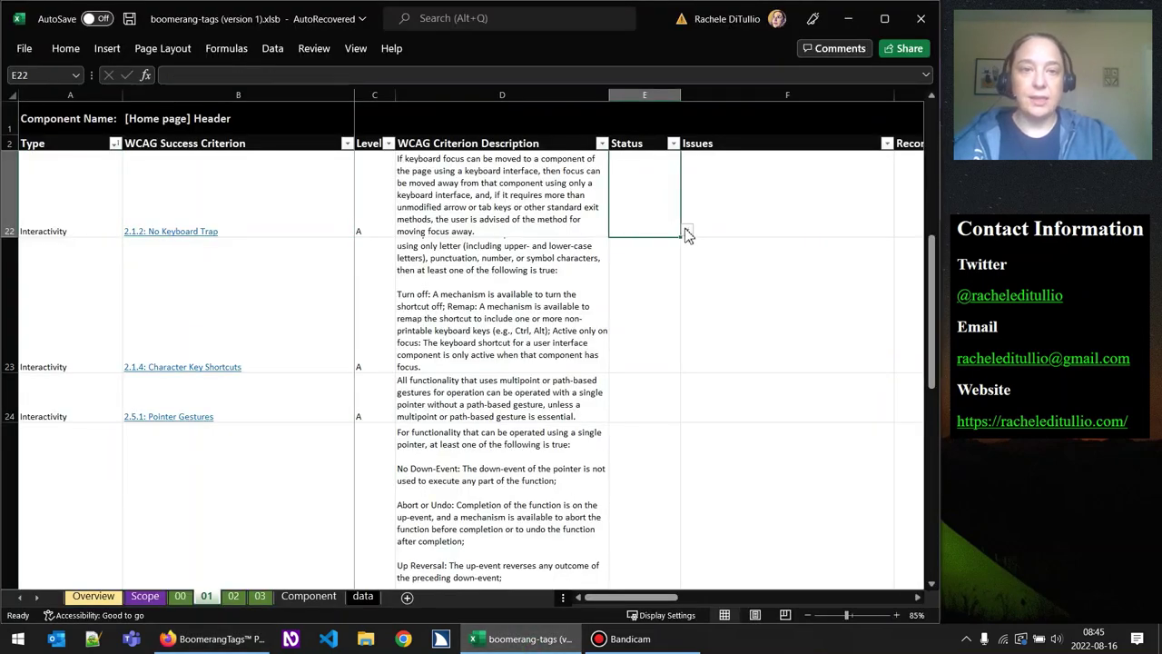
pyautogui.click(686, 232)
pyautogui.click(660, 248)
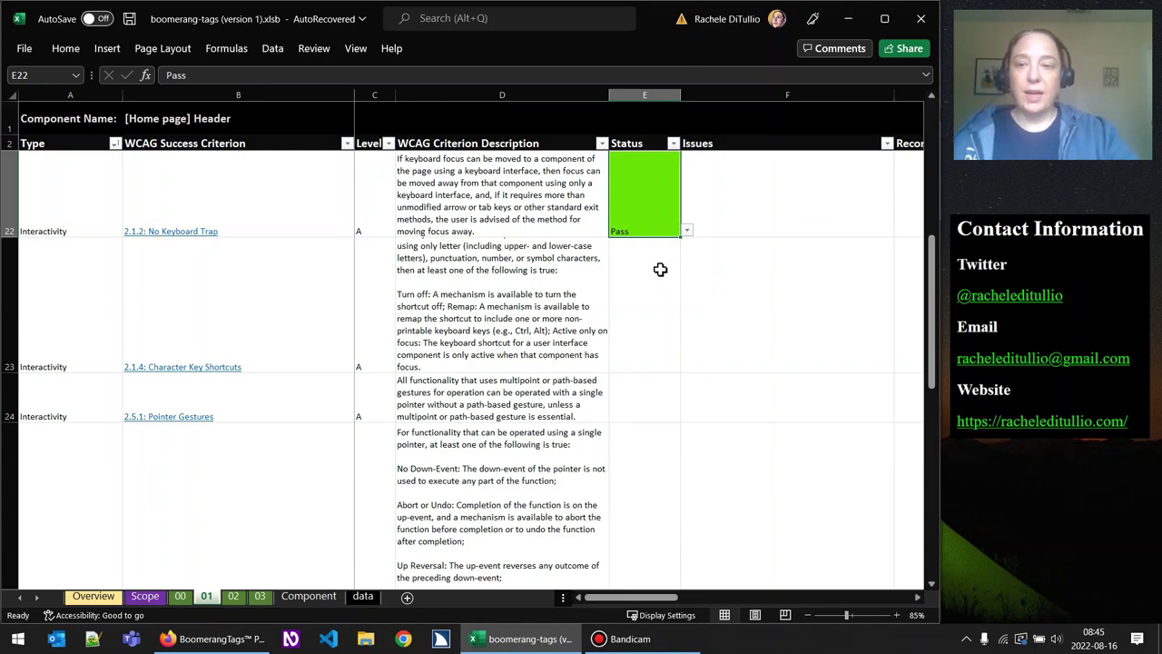
# Select the status cell of 2.1.4: Character Key Shortcuts, then open and clear the developer tools console in Firefox.
pyautogui.click(660, 269)
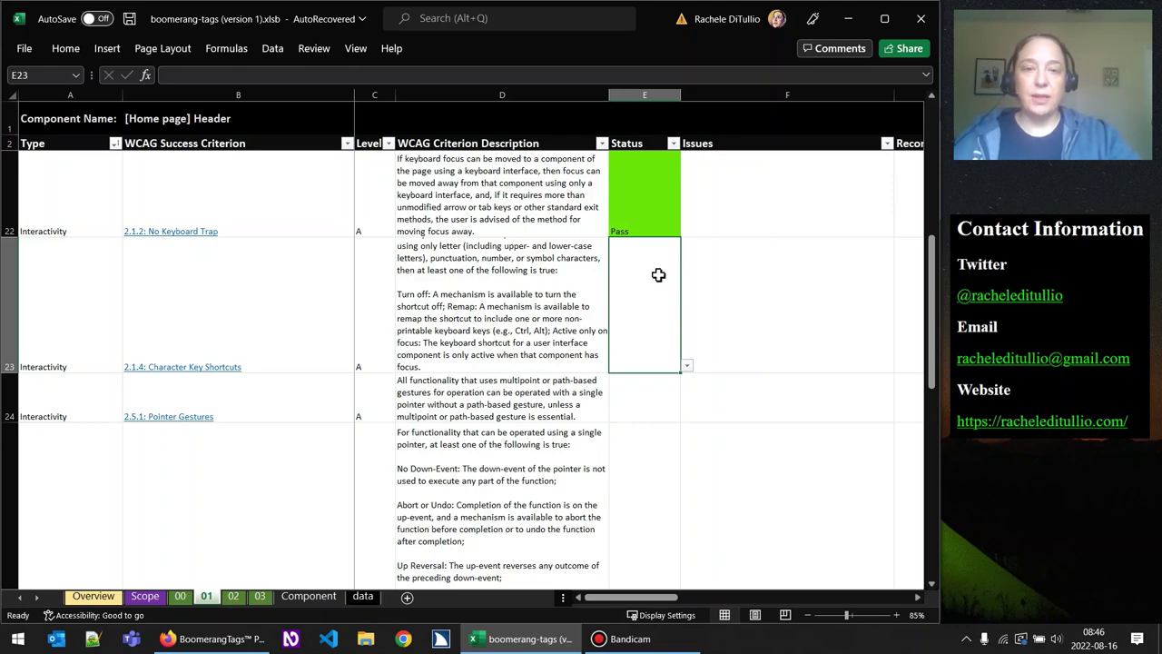
pyautogui.click(213, 638)
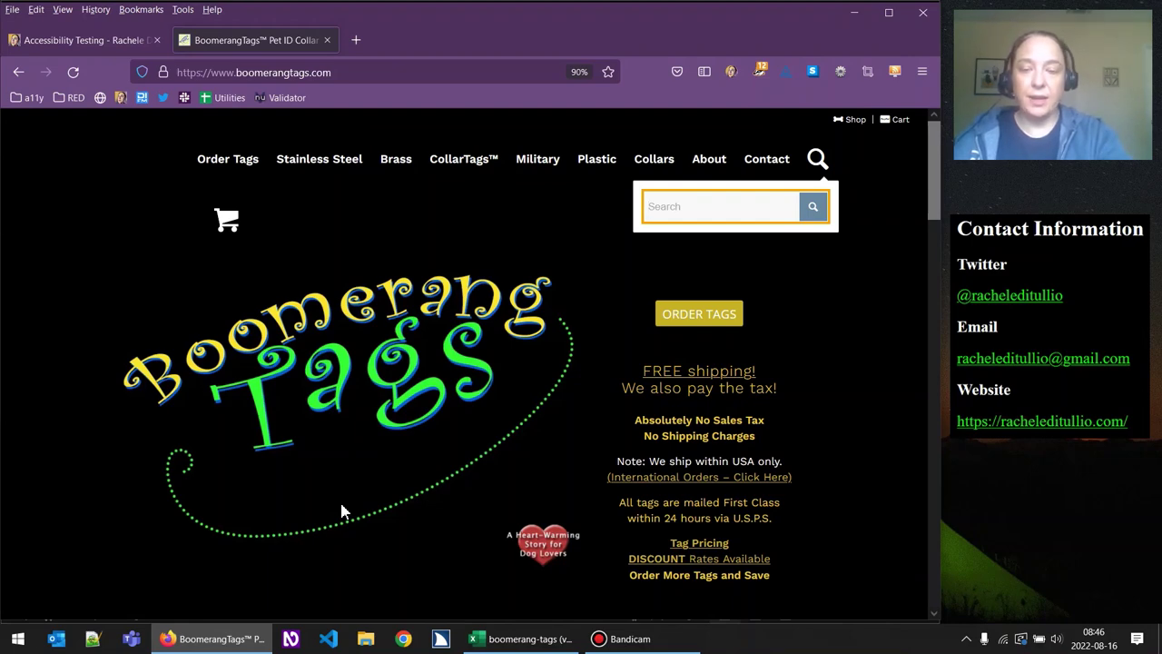
pyautogui.press('F12')
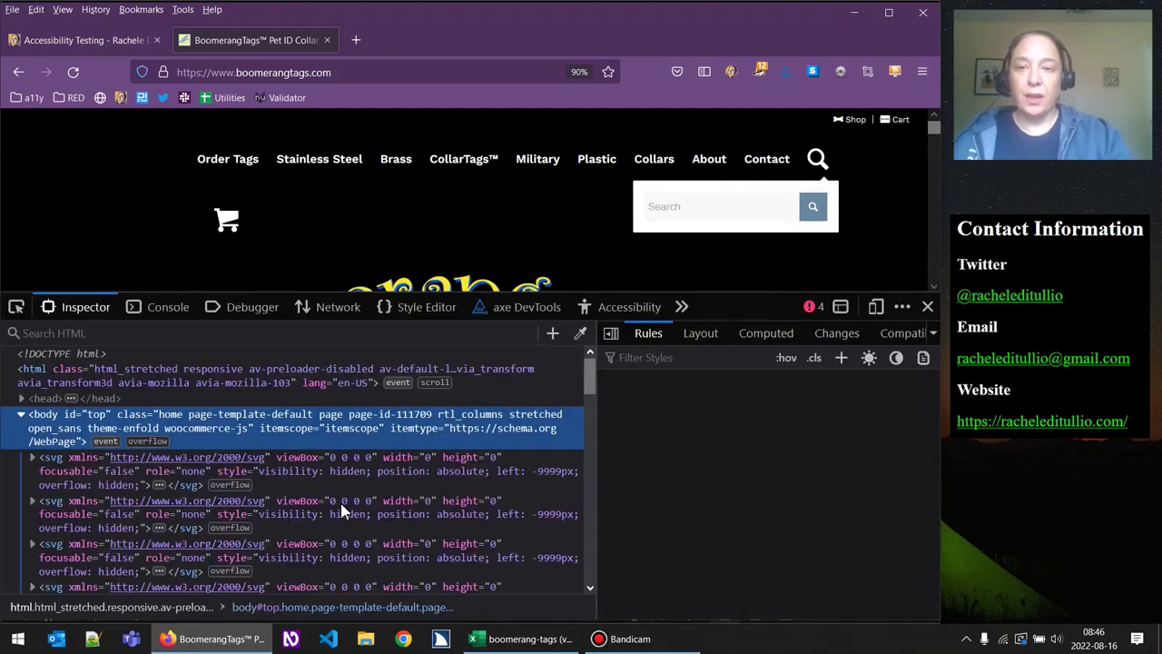
pyautogui.click(165, 309)
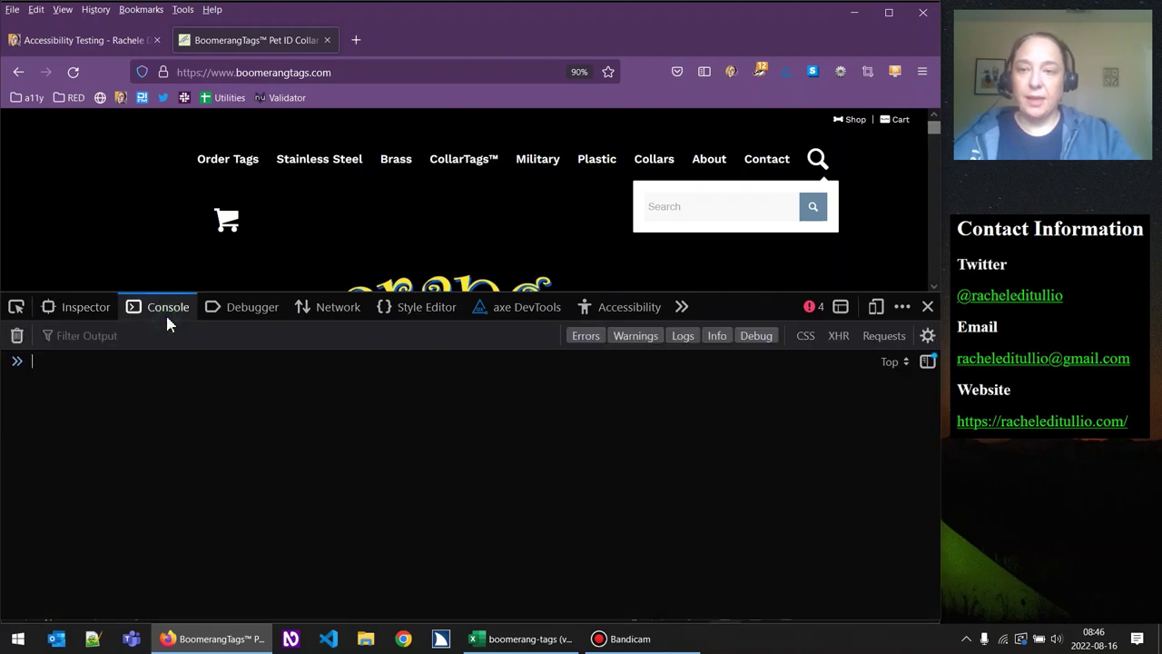
pyautogui.click(17, 335)
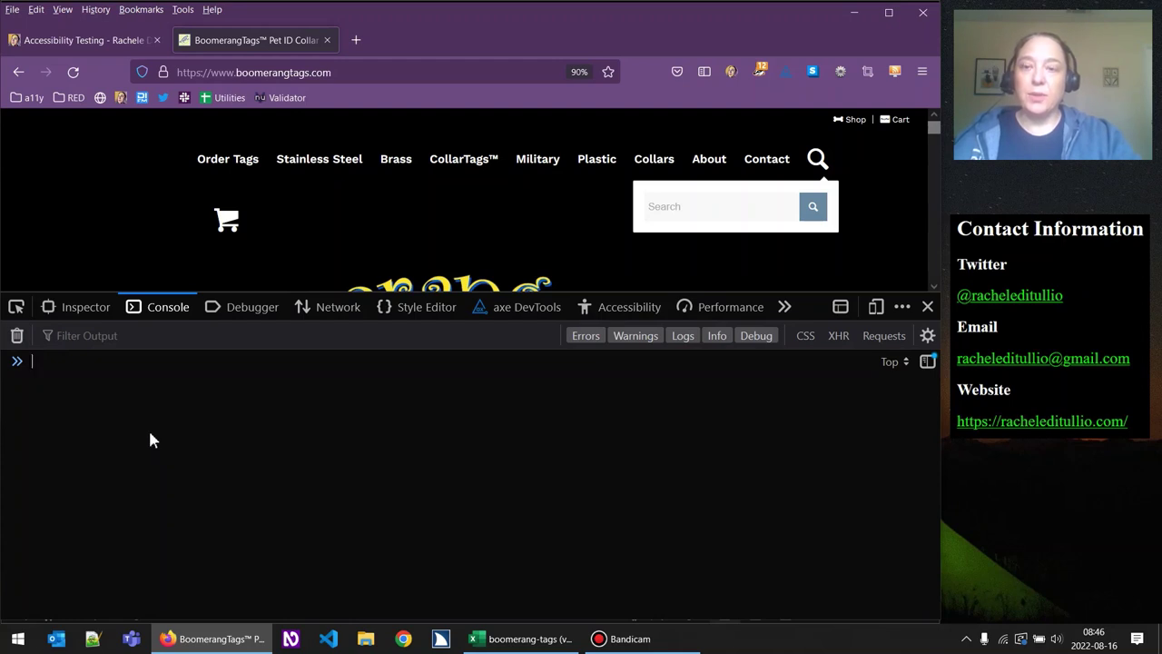
# Run the Trigger character key shortcuts bookmarklet on the home page, and review its console output from the beginning.
pyautogui.click(28, 102)
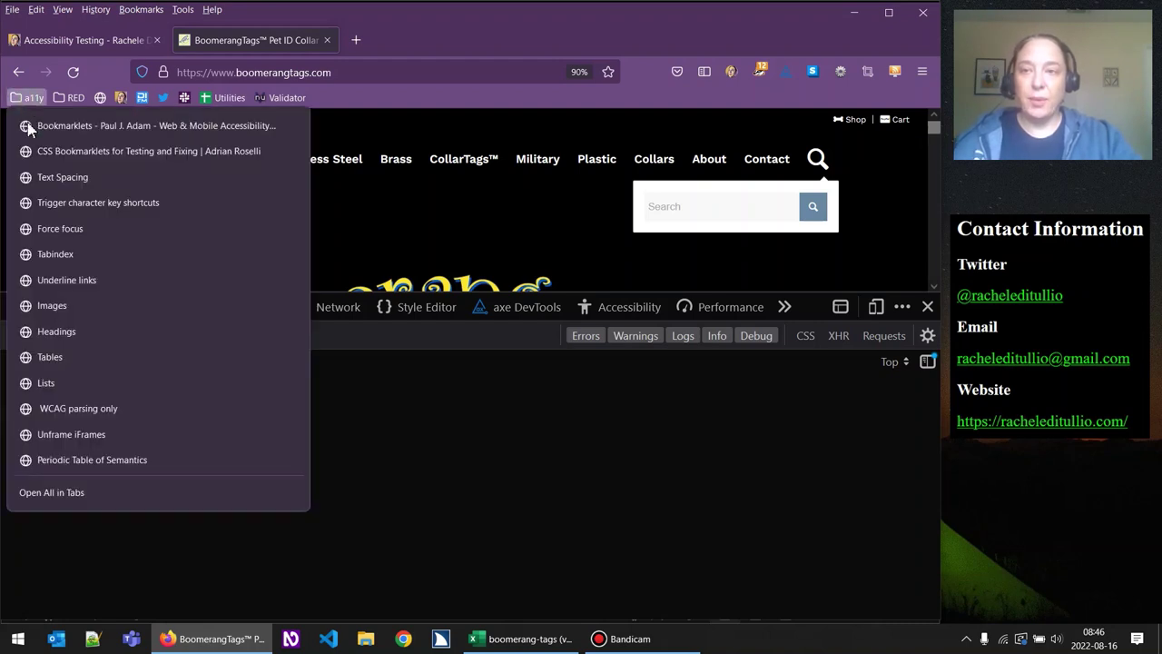
pyautogui.click(73, 203)
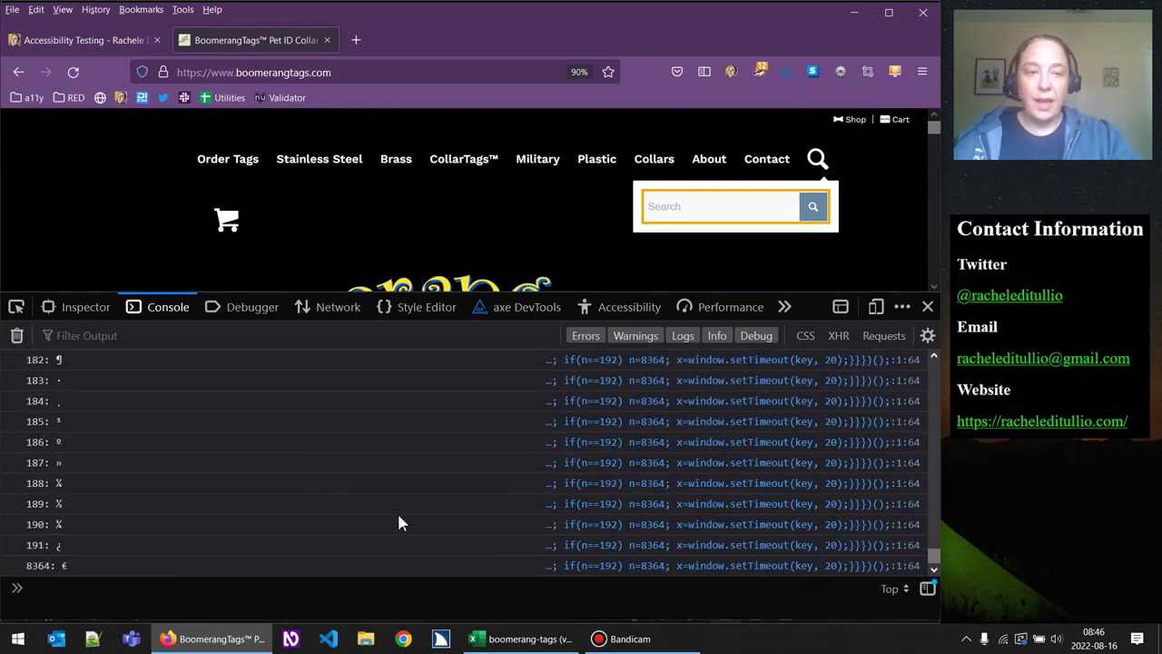
pyautogui.moveTo(933, 556); pyautogui.dragTo(925, 363)
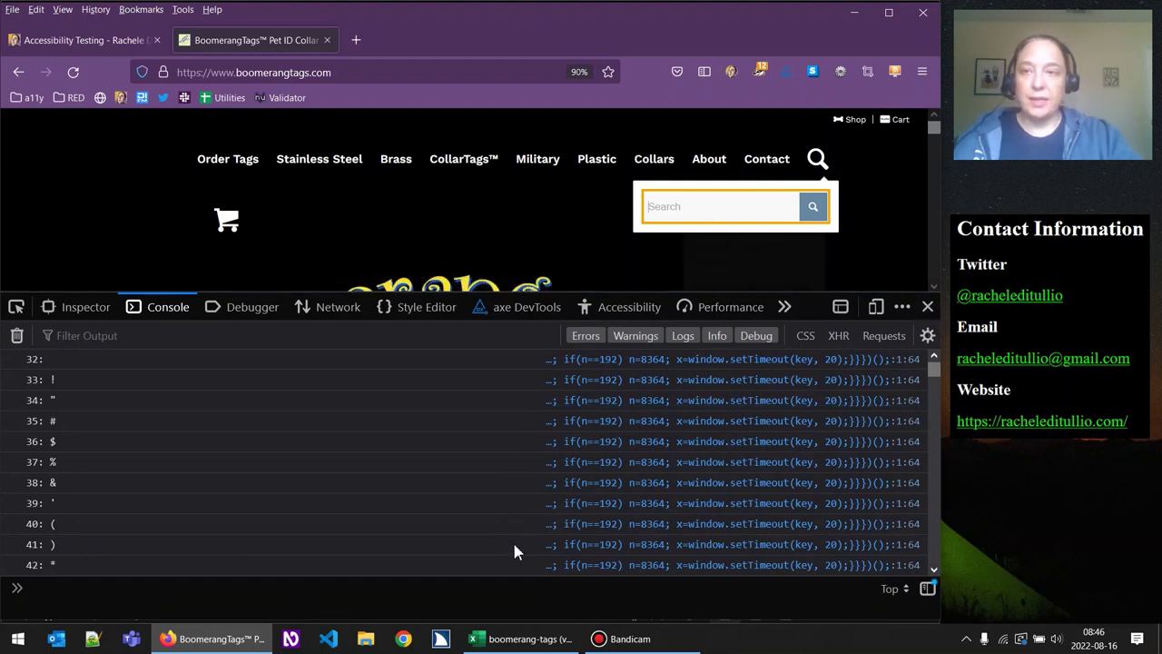
# Switch to the Excel audit workbook and set the status of criterion 2.1.4: Character Key Shortcuts to Pass.
pyautogui.click(510, 636)
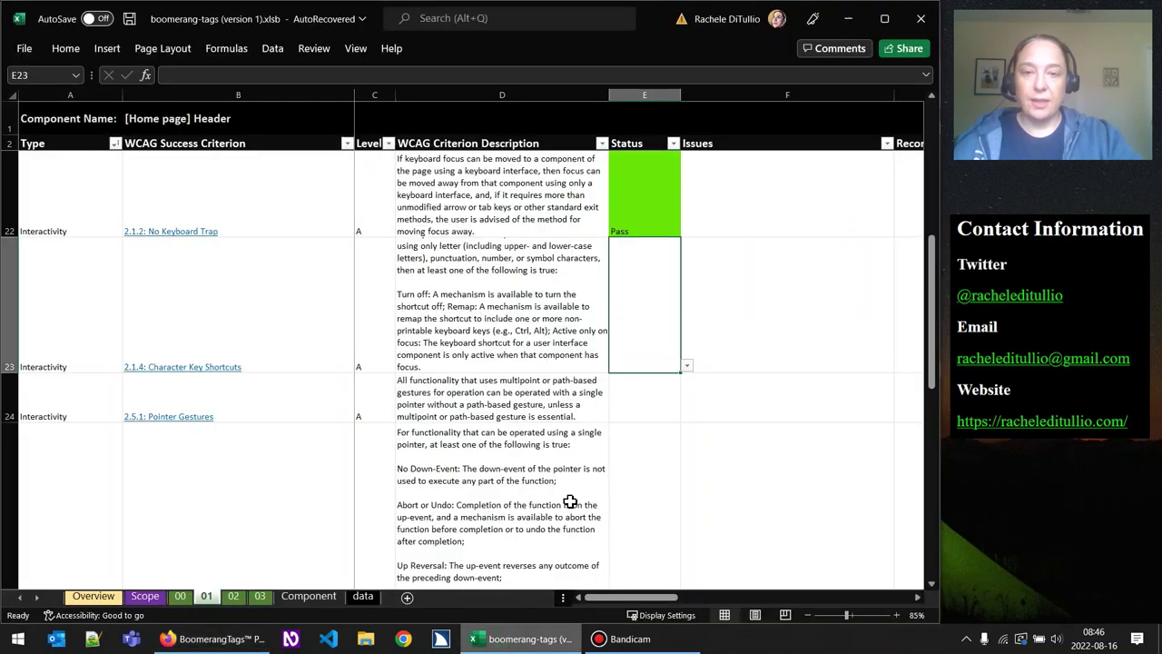
pyautogui.click(686, 365)
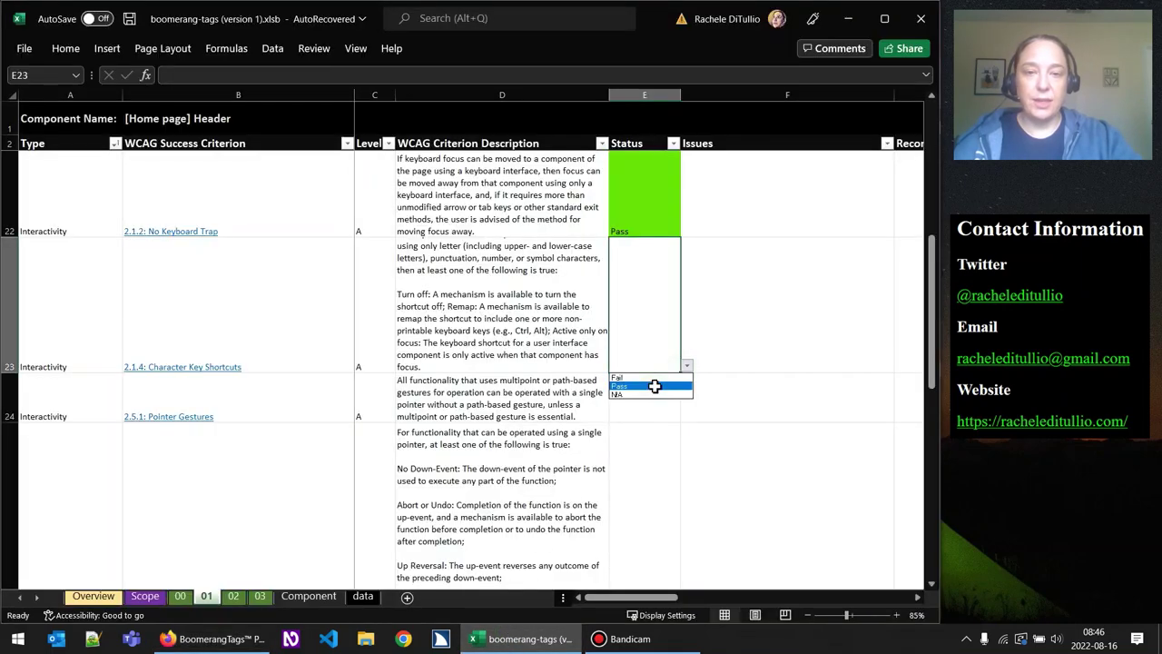
pyautogui.click(656, 388)
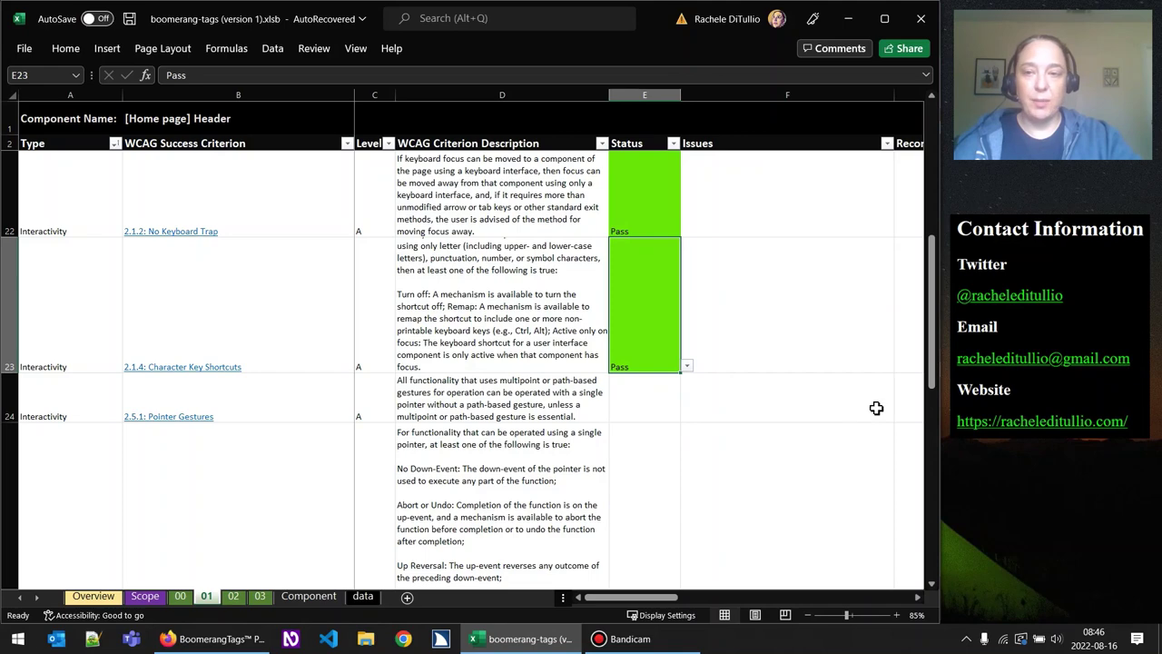
# Set the status of criterion 2.5.1: Pointer Gestures to N/A.
pyautogui.moveTo(935, 334); pyautogui.dragTo(935, 342)
pyautogui.click(626, 318)
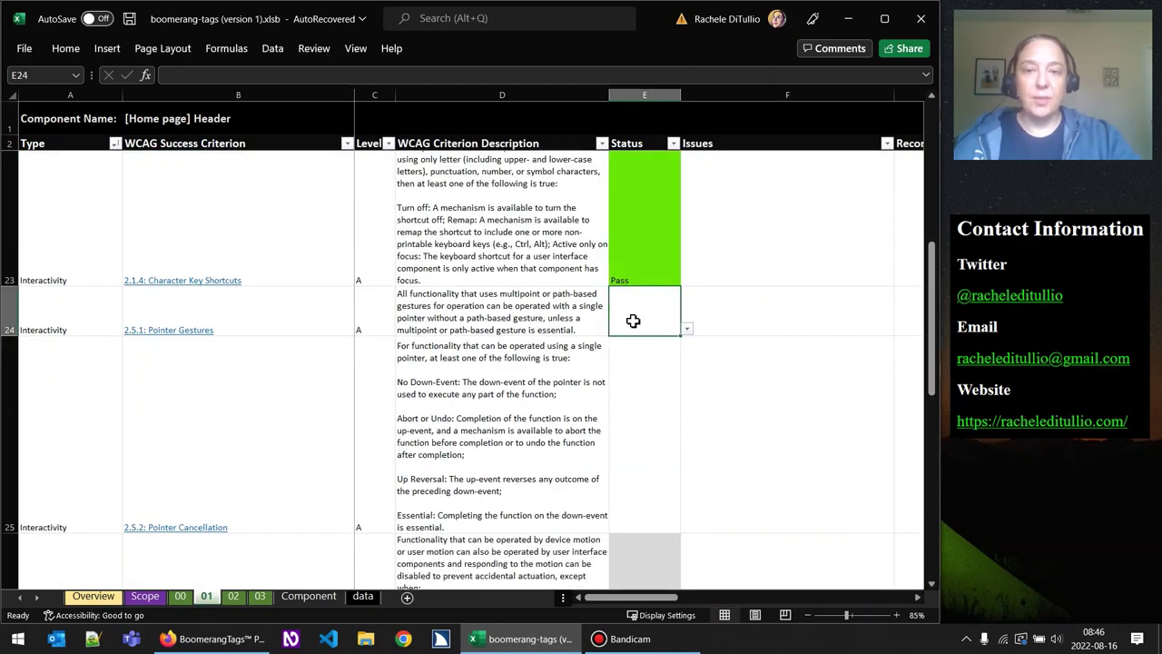
pyautogui.click(688, 330)
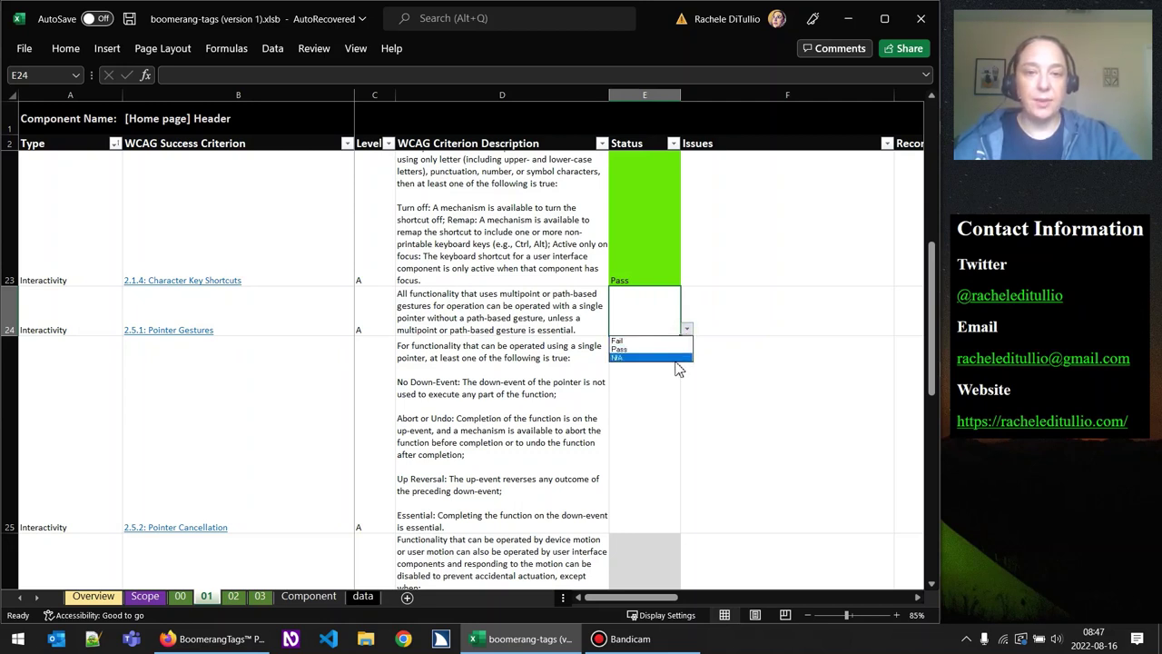
pyautogui.click(679, 358)
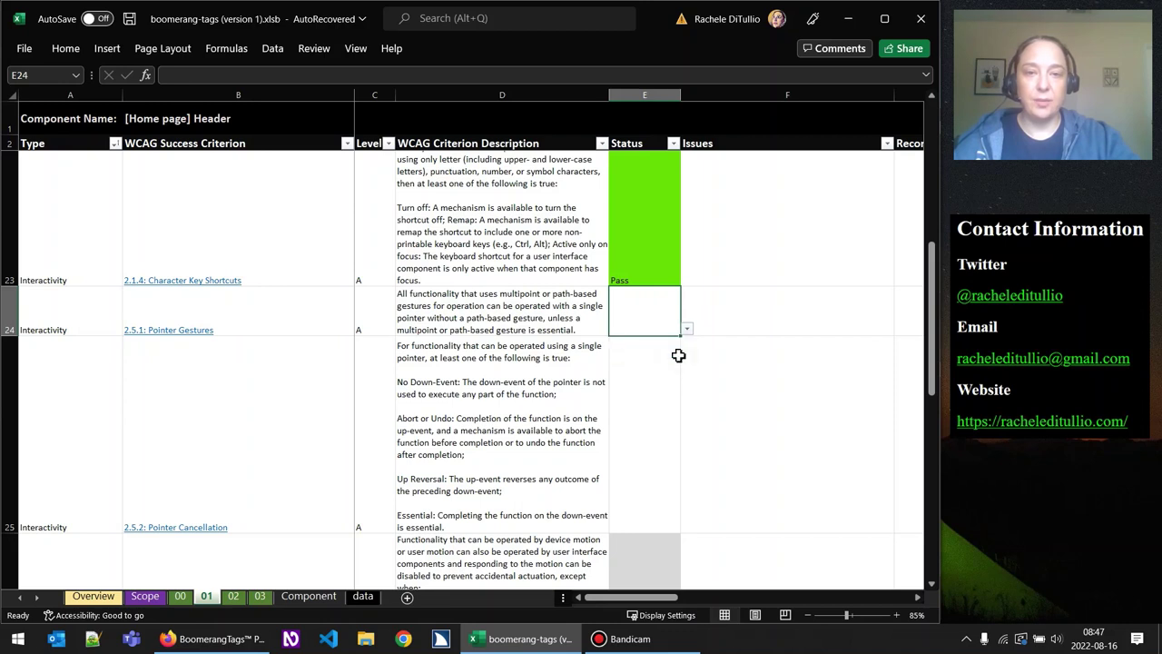
# Select the status cell of 2.5.2: Pointer Cancellation, then switch to the BoomerangTags home page in Firefox.
pyautogui.click(663, 410)
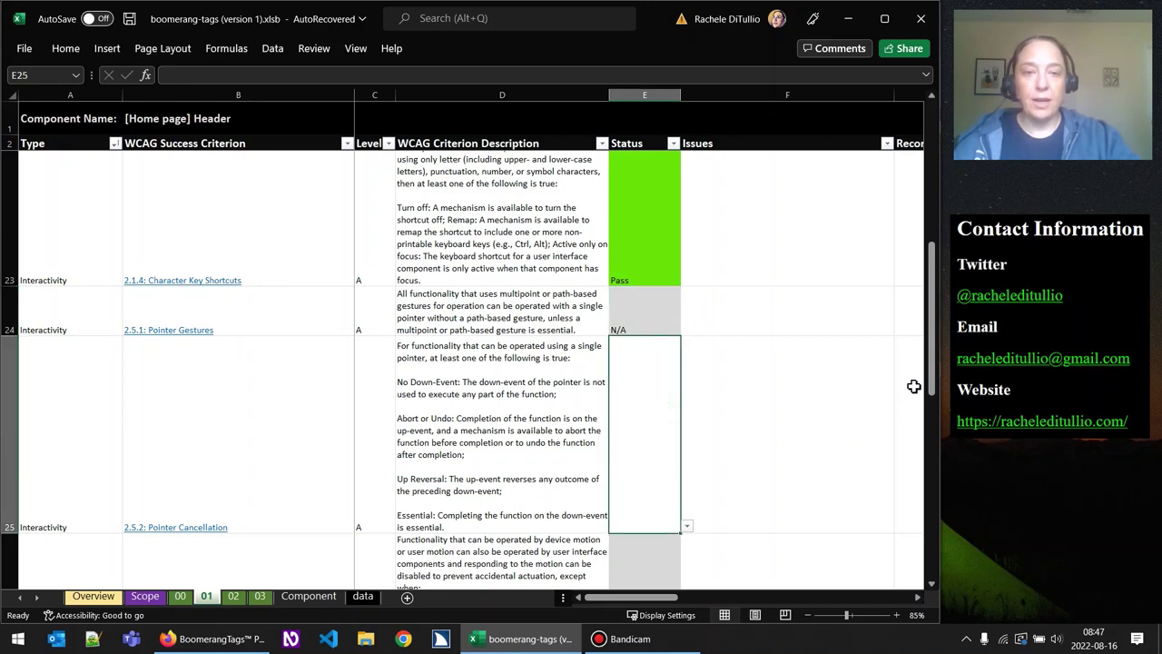
pyautogui.moveTo(935, 352); pyautogui.dragTo(935, 362)
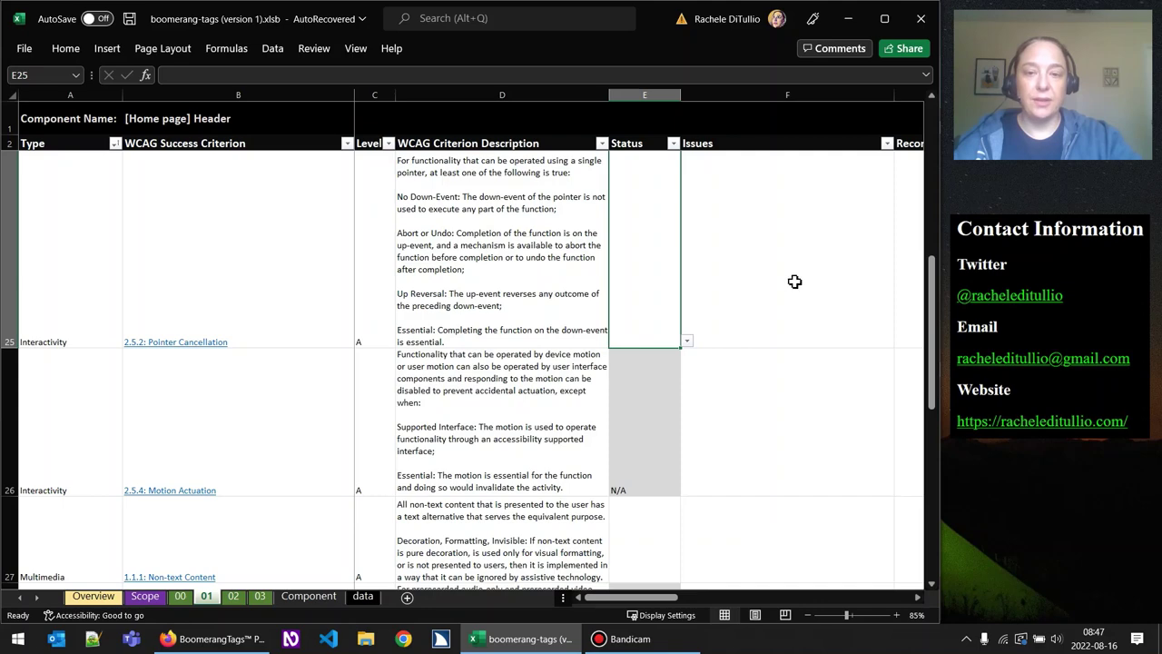
pyautogui.moveTo(211, 638)
pyautogui.click(234, 543)
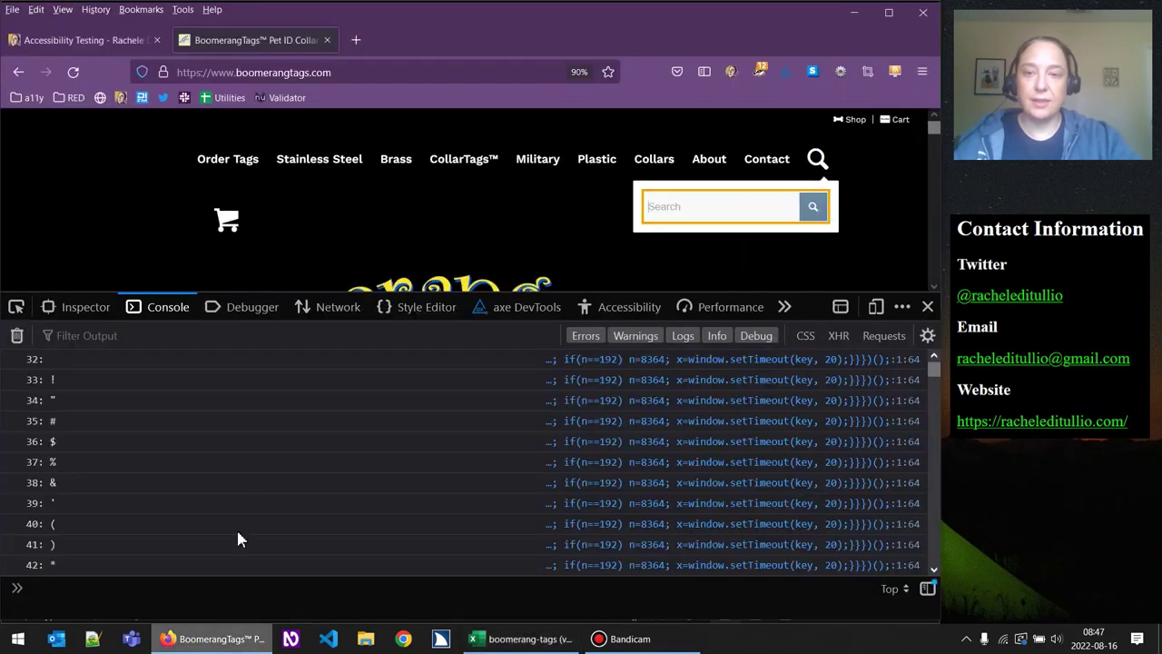
# Close the developer tools, then test the header's Order Tags link with the pointer and return to the home page through the logo.
pyautogui.click(928, 306)
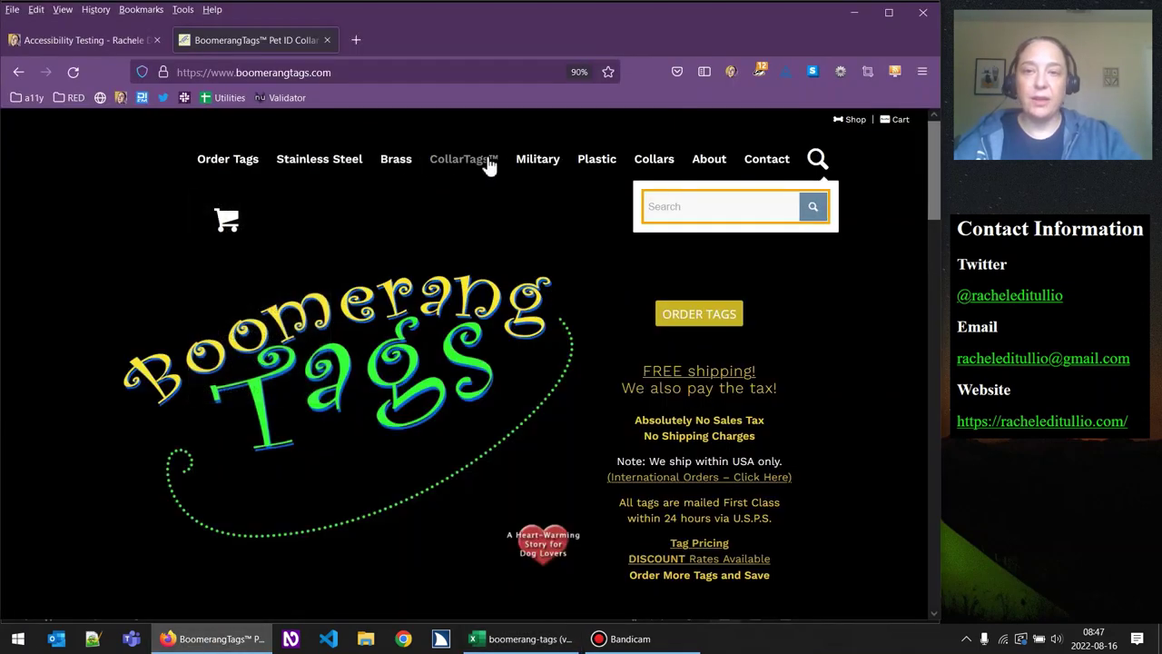
pyautogui.click(221, 166)
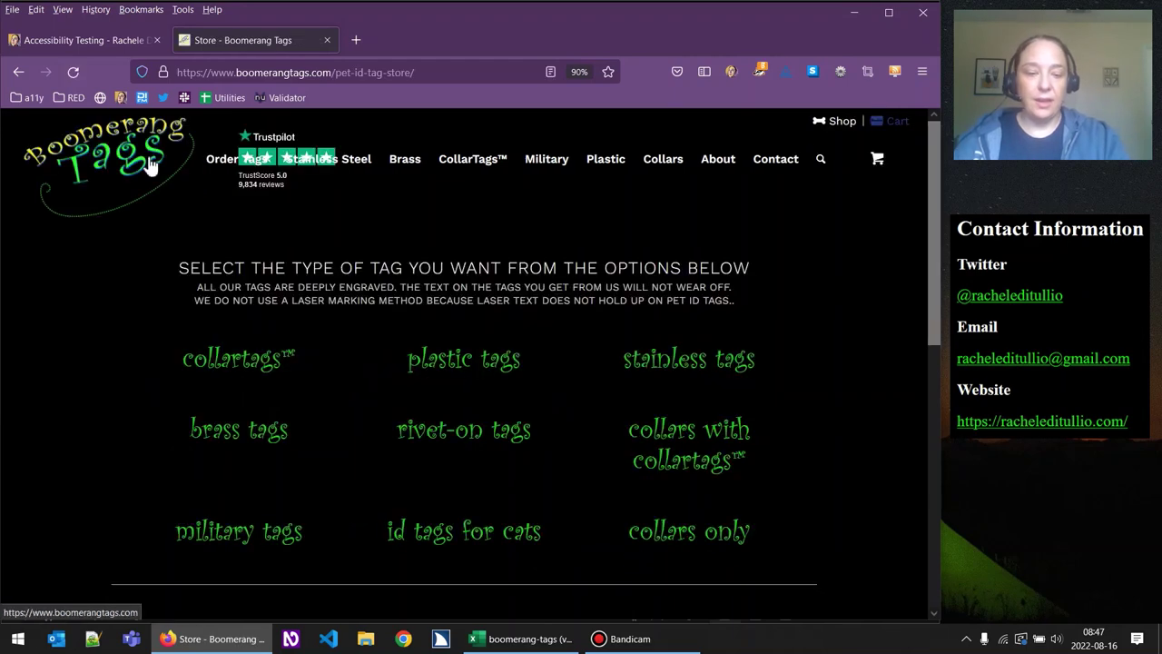
pyautogui.click(150, 164)
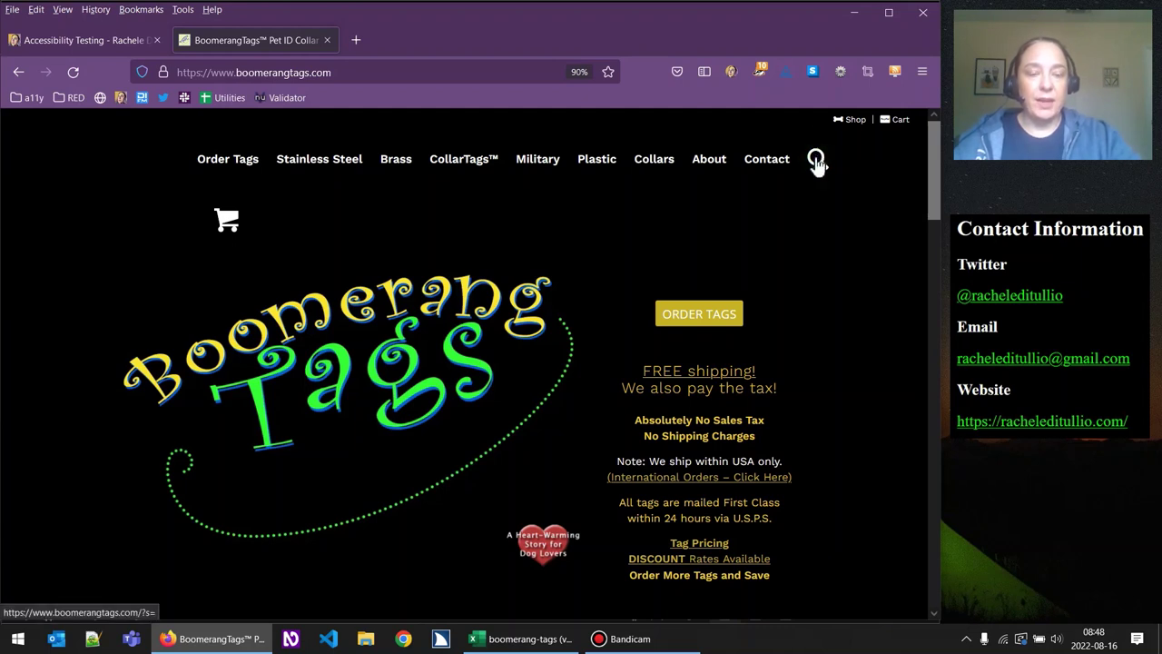
# Open the header search, enter "cats" and test the pointer activation of the search submit button.
pyautogui.click(816, 161)
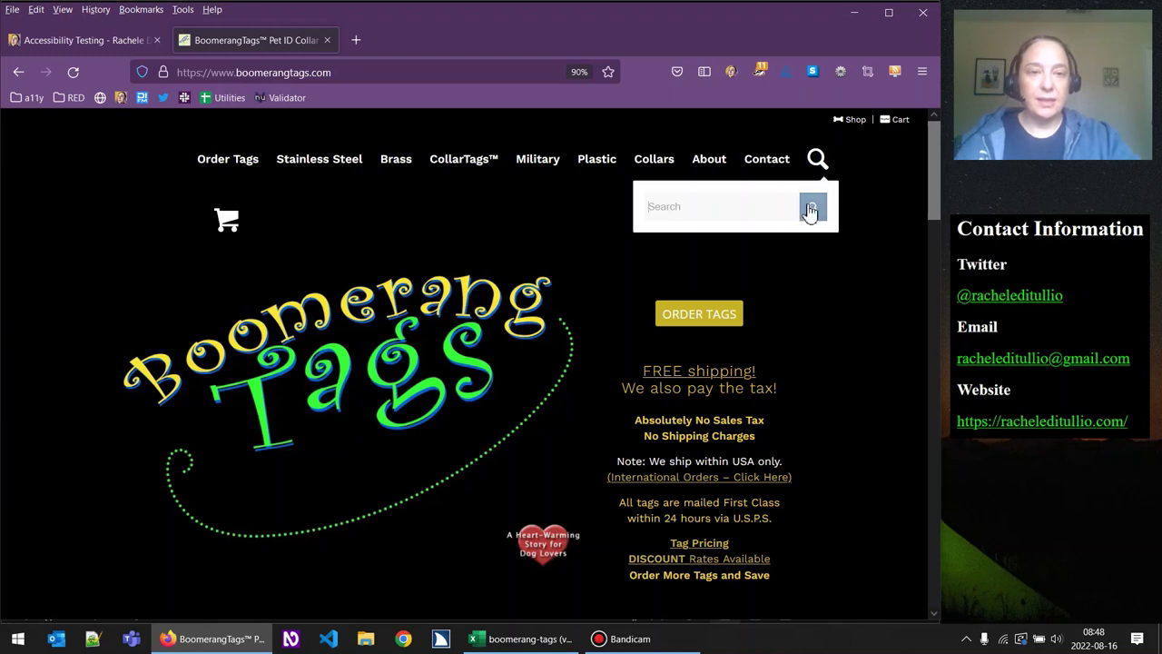
pyautogui.write('cats')
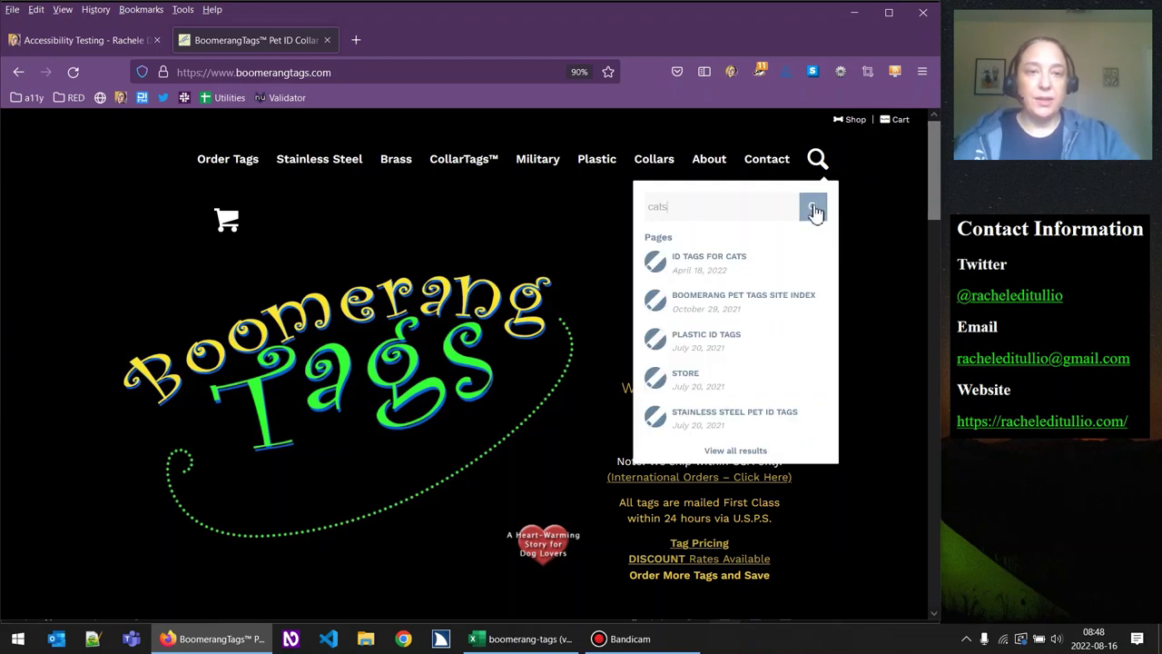
pyautogui.click(815, 211)
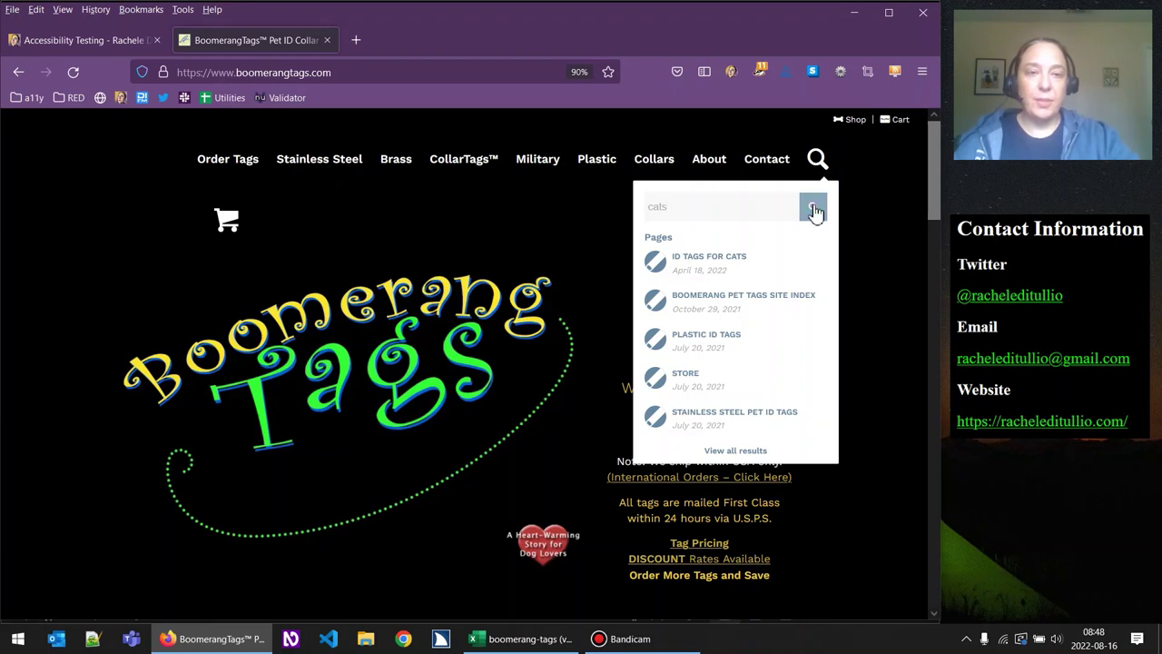
pyautogui.click(815, 210)
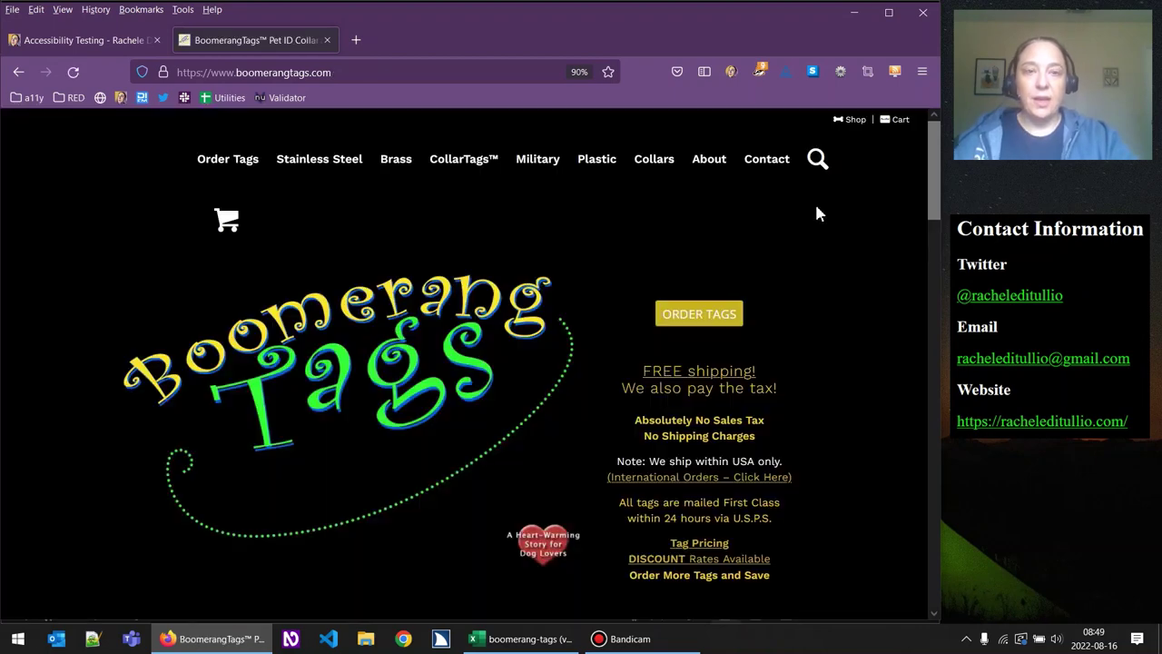
# Test the FAQs link in the header's About submenu with the pointer, then go back to the home page.
pyautogui.moveTo(638, 168)
pyautogui.moveTo(695, 156)
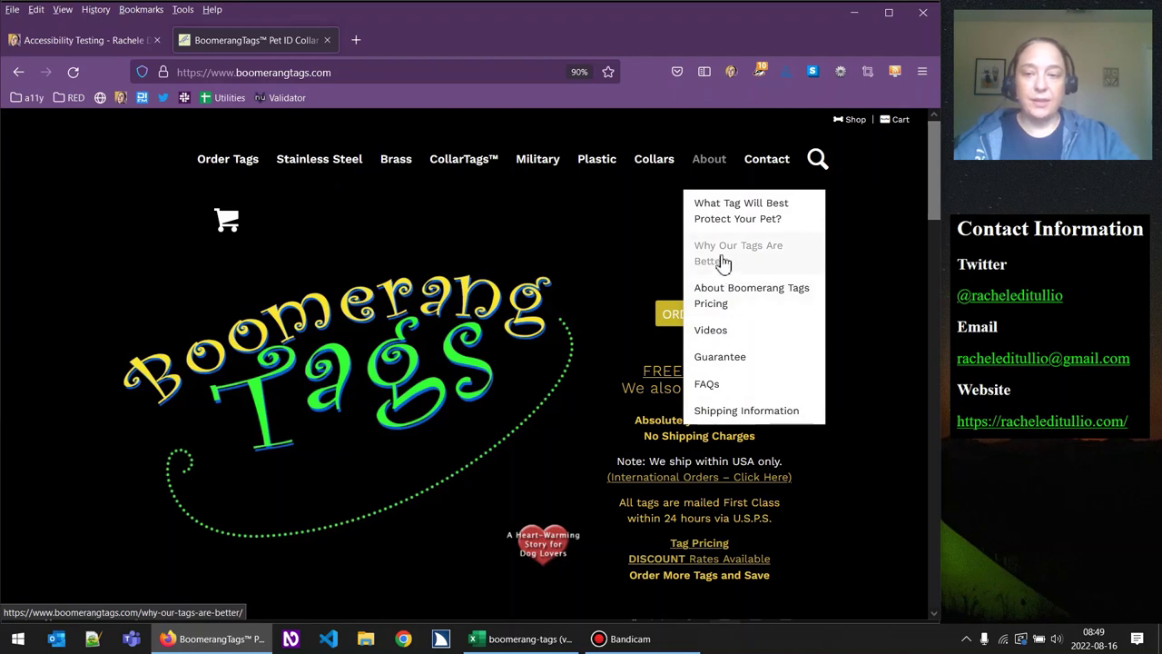
pyautogui.click(717, 393)
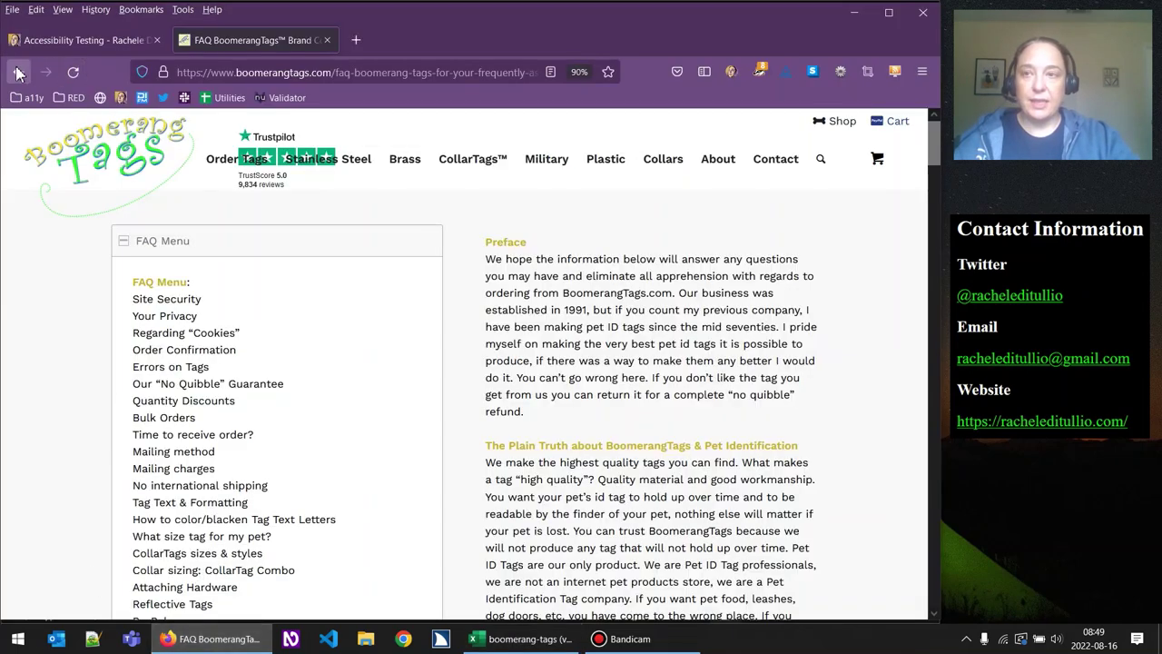
pyautogui.click(18, 73)
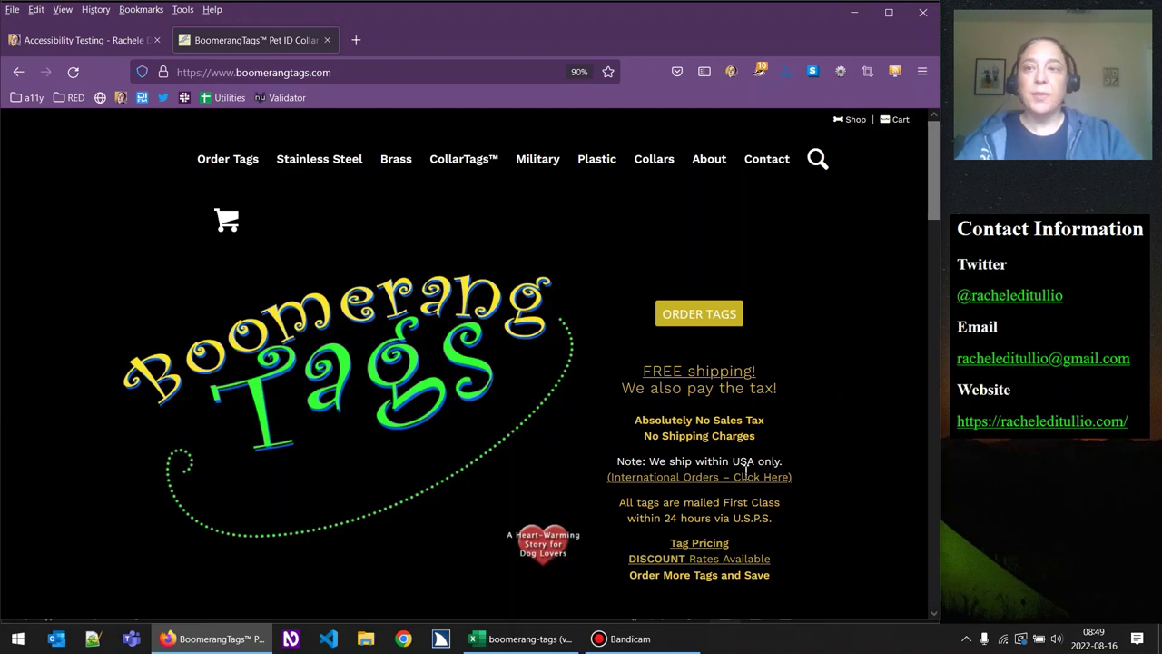
# Switch to the Excel audit workbook and set the status of criterion 2.5.2: Pointer Cancellation to Pass.
pyautogui.click(522, 638)
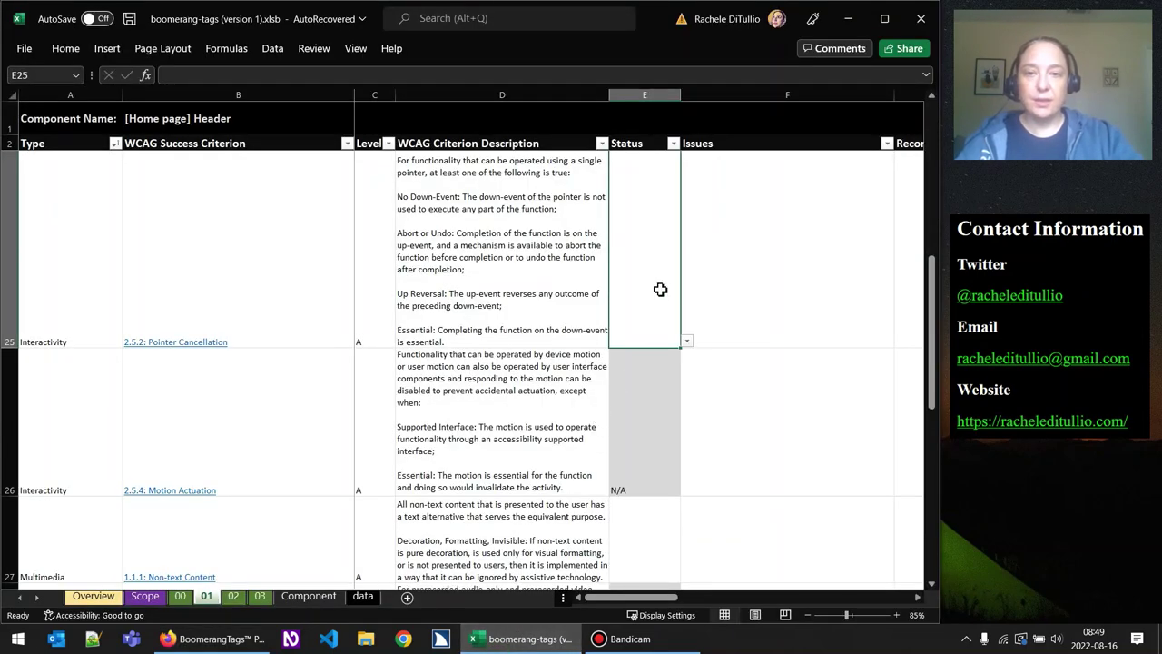
pyautogui.click(687, 340)
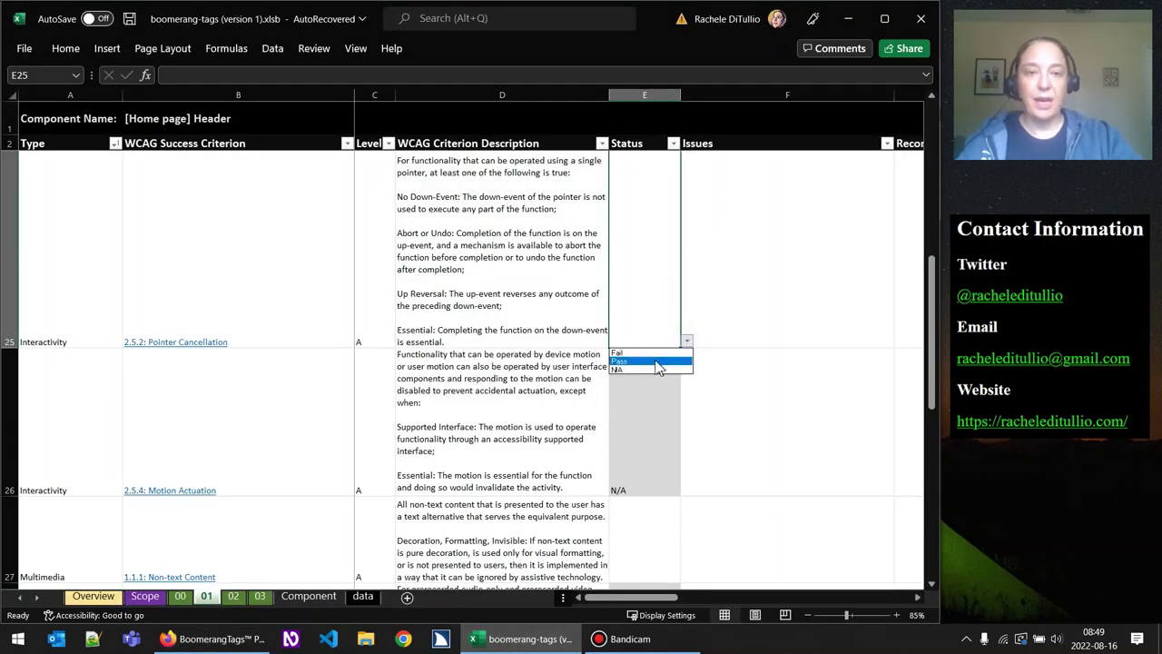
pyautogui.click(663, 362)
# Select the status cell of 1.1.1: Non-text Content, then switch to Firefox and open the header search on the home page.
pyautogui.moveTo(935, 304); pyautogui.dragTo(929, 321)
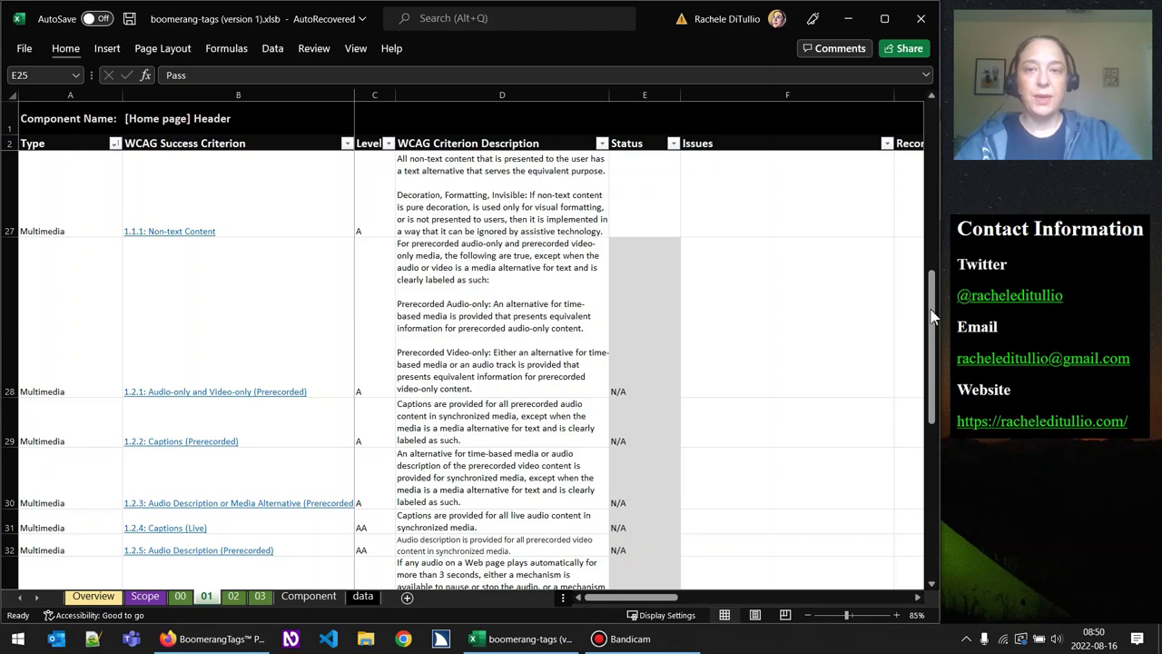
pyautogui.click(648, 205)
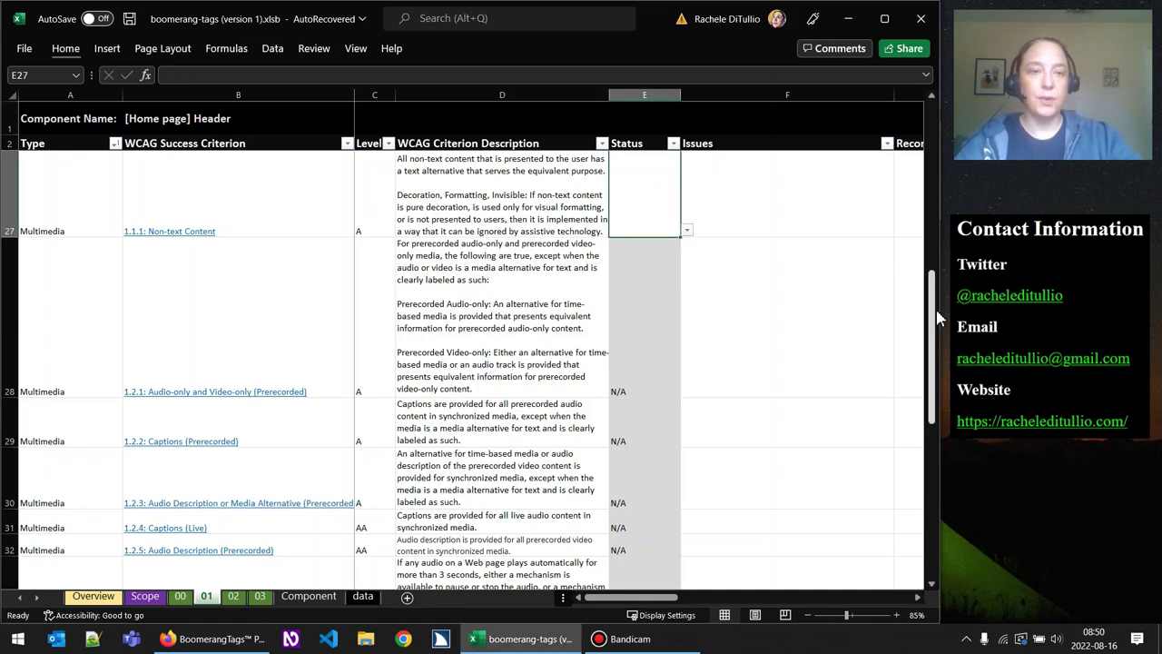
pyautogui.moveTo(938, 318); pyautogui.dragTo(935, 304)
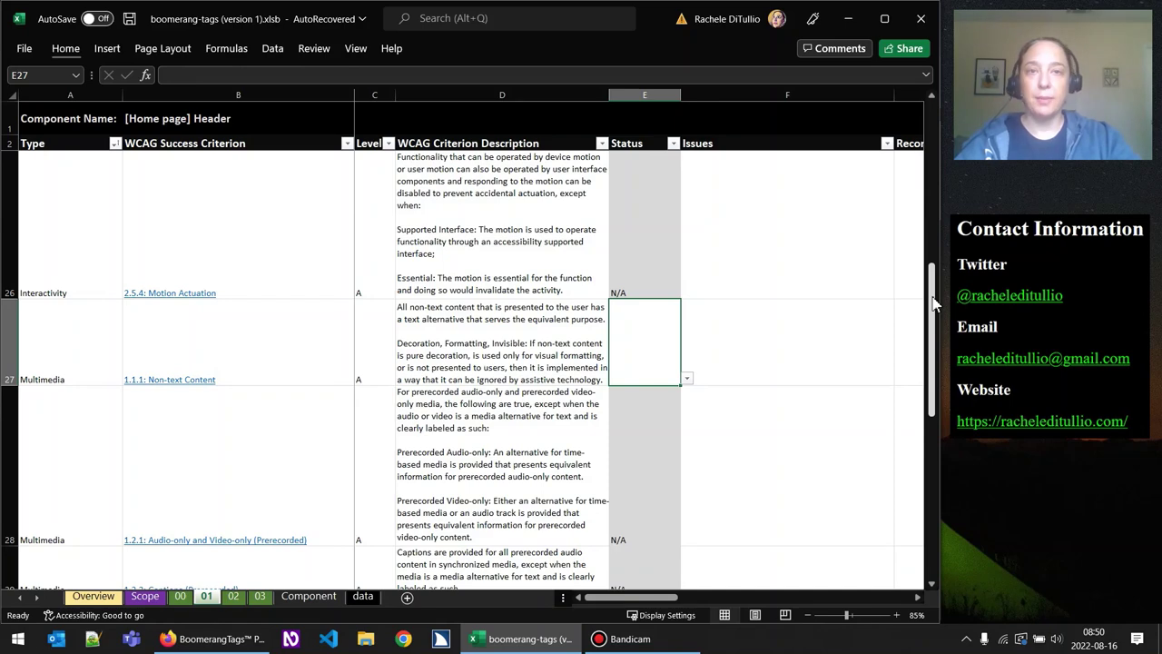
pyautogui.click(216, 639)
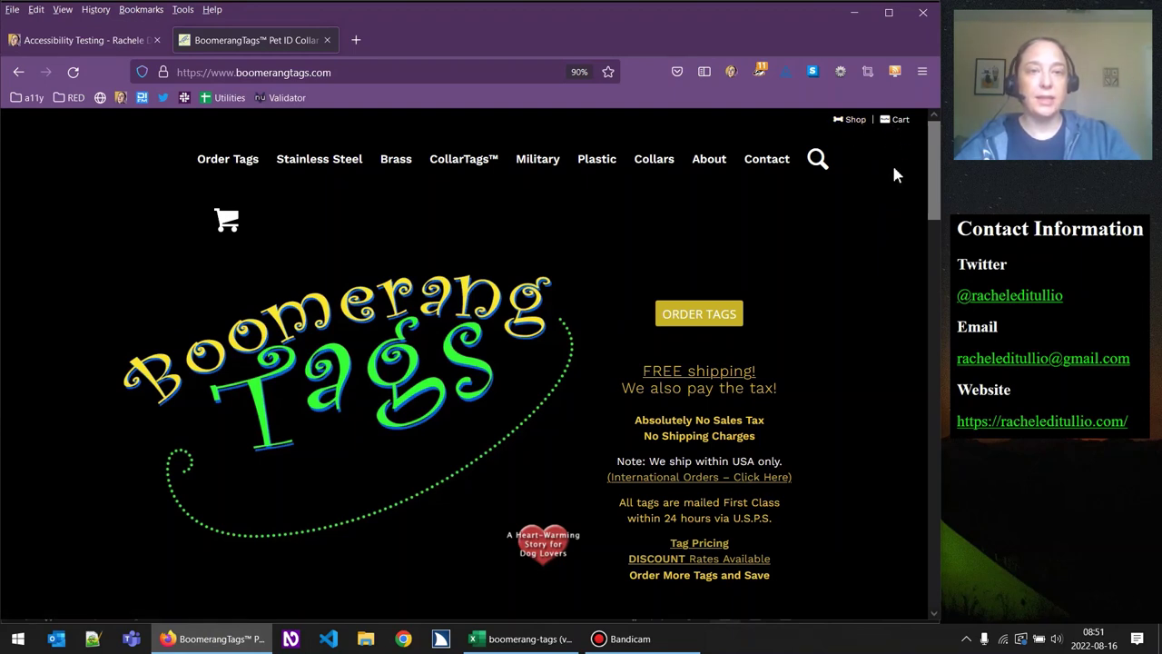
pyautogui.click(817, 162)
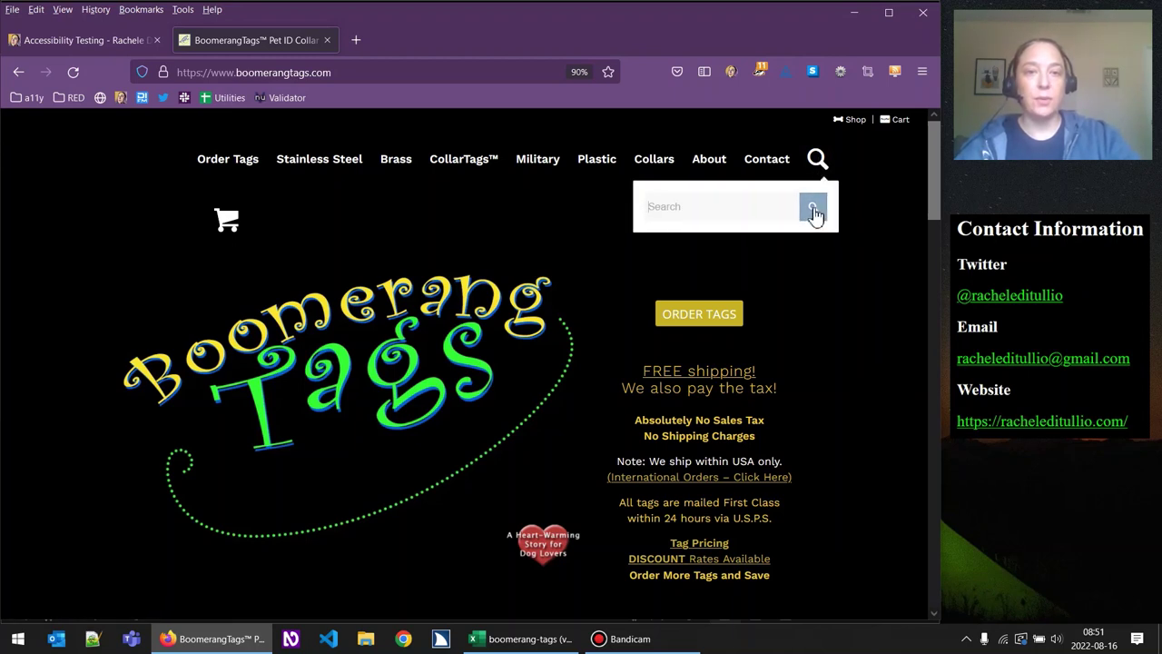
# Inspect the header's Shop link in the developer tools, expand its markup and select the bone icon element inside it.
pyautogui.rightClick(847, 129)
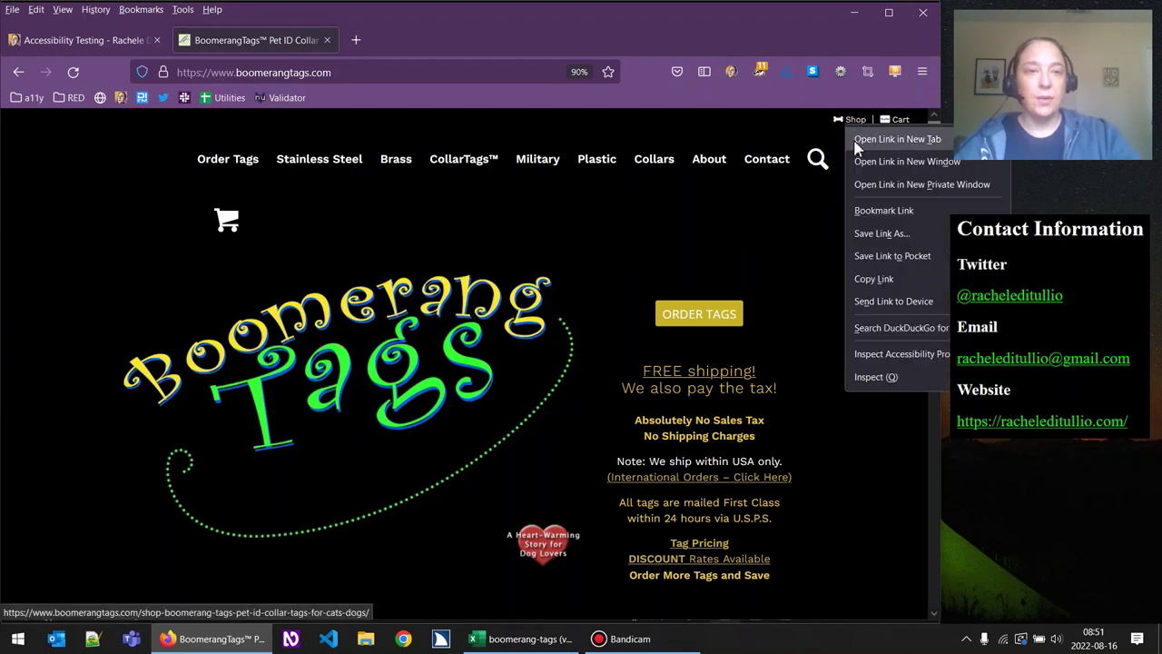
pyautogui.click(870, 377)
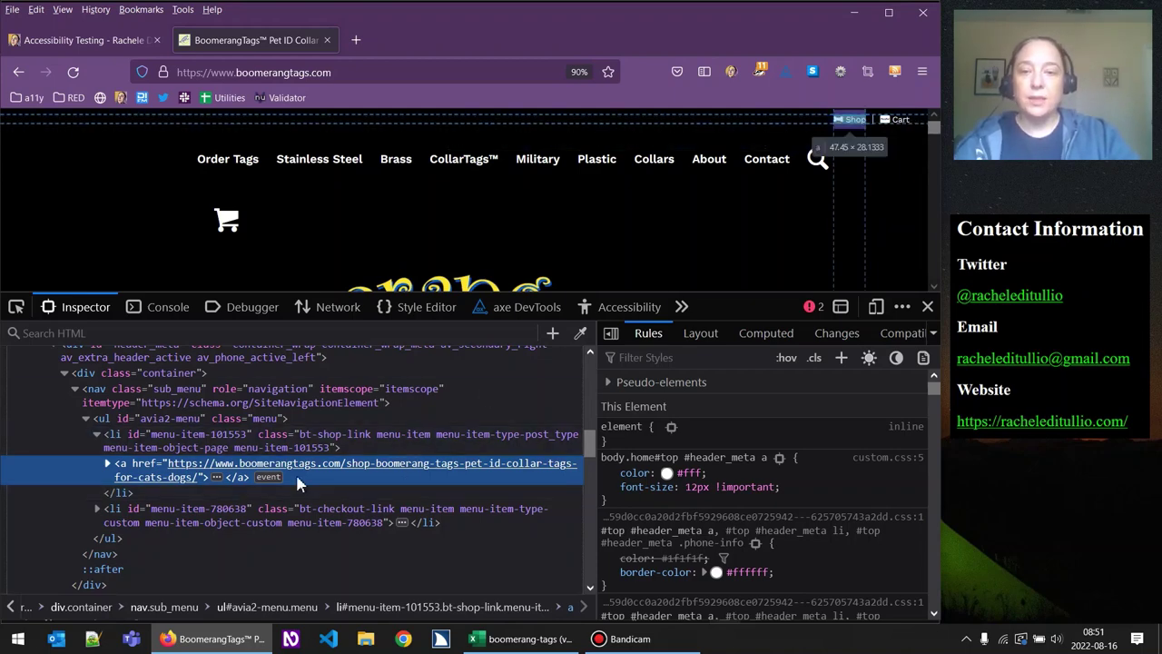
pyautogui.click(107, 465)
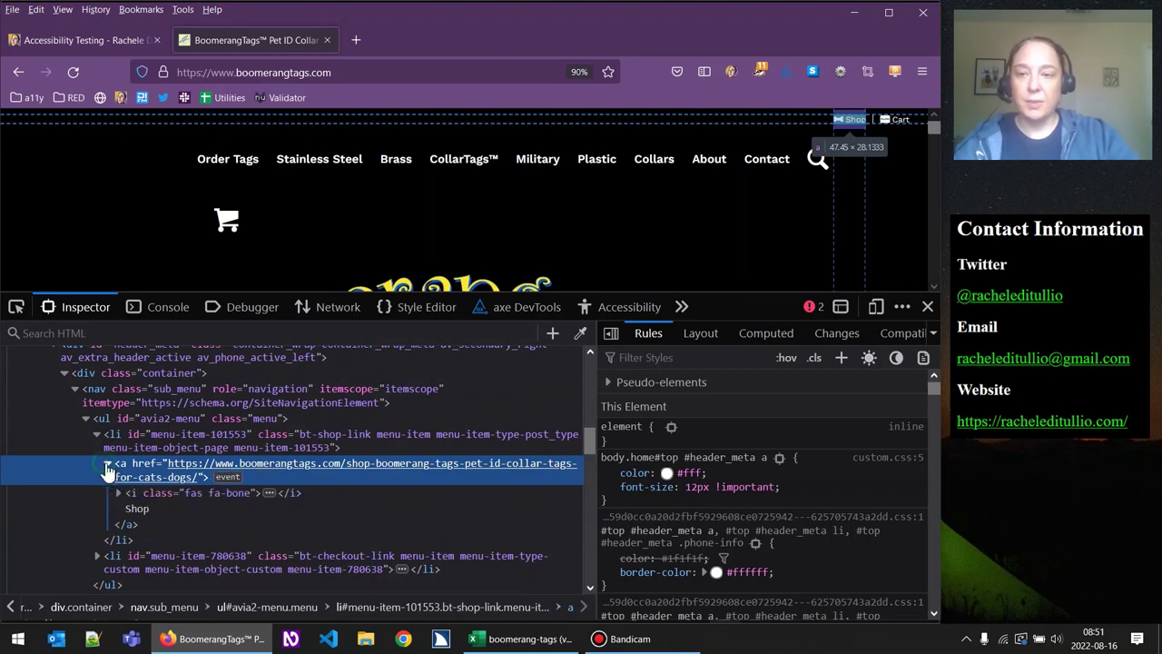
pyautogui.click(138, 495)
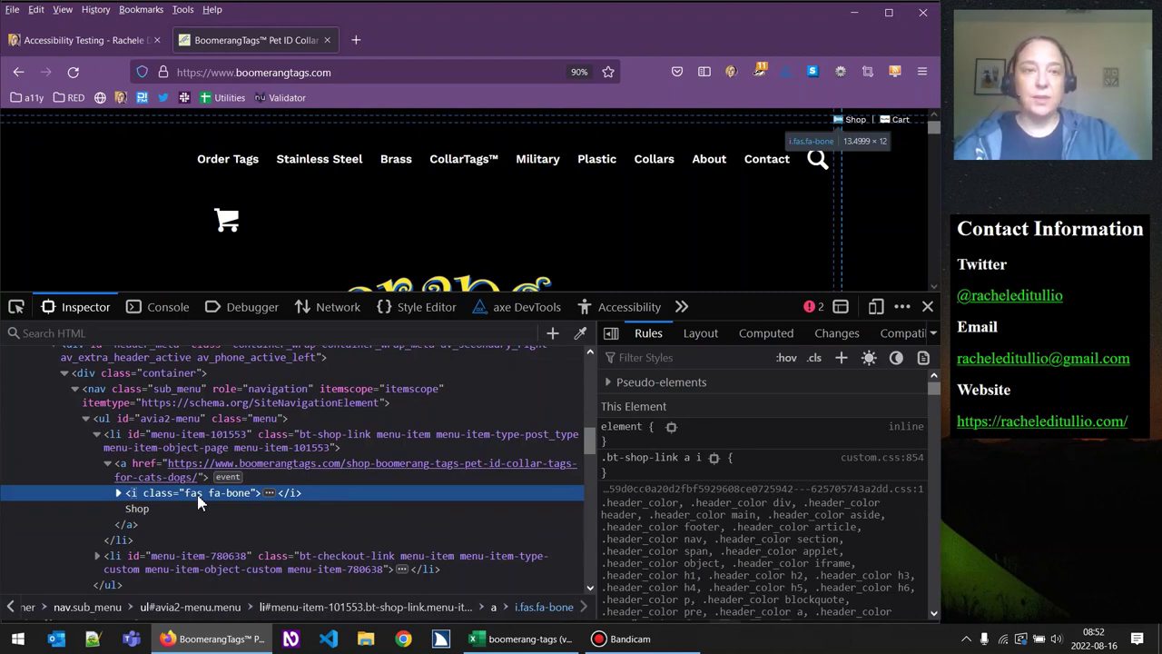
# Copy the inner HTML of the Shop link's bone icon element and switch to the Excel audit workbook.
pyautogui.rightClick(200, 502)
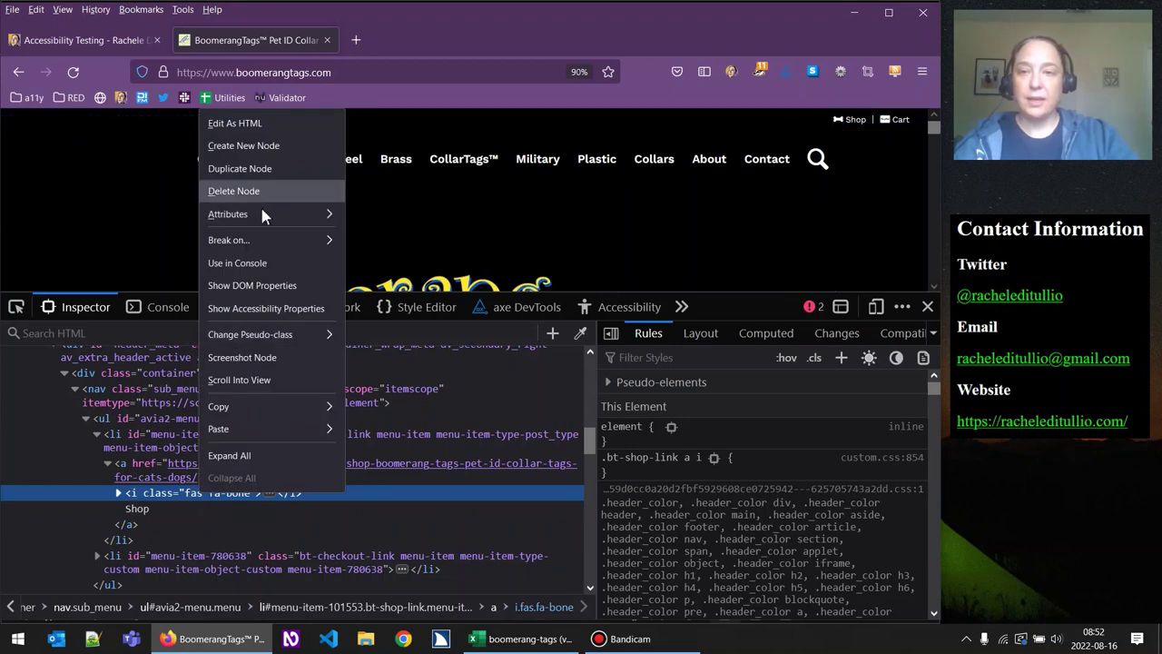
pyautogui.moveTo(268, 404)
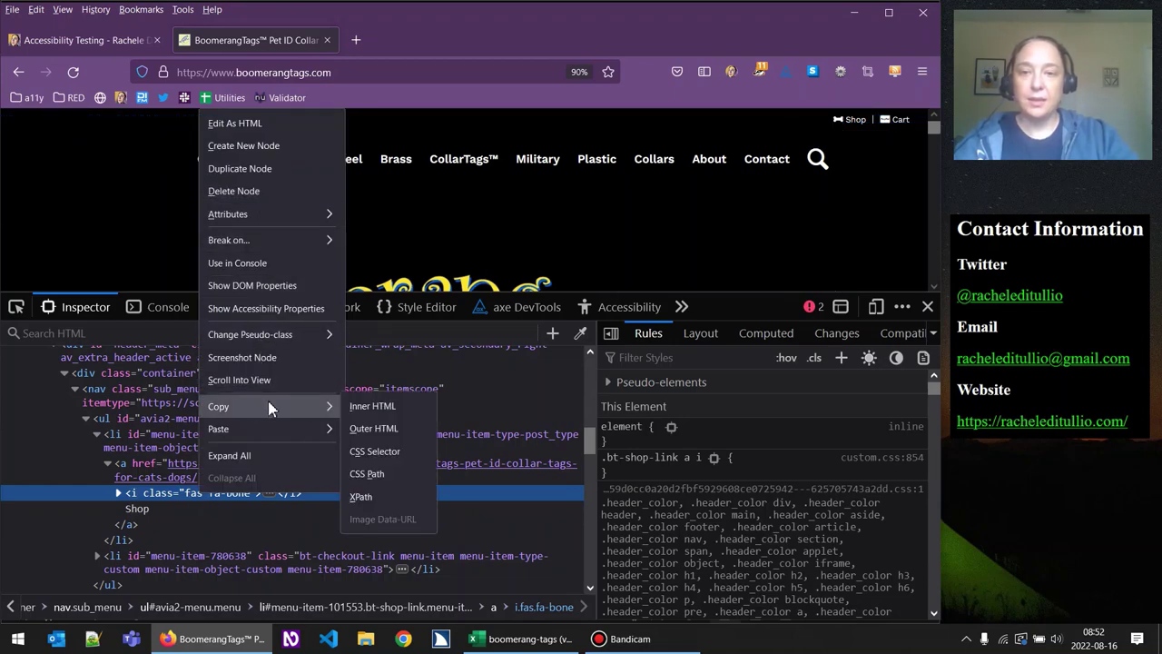
pyautogui.click(382, 406)
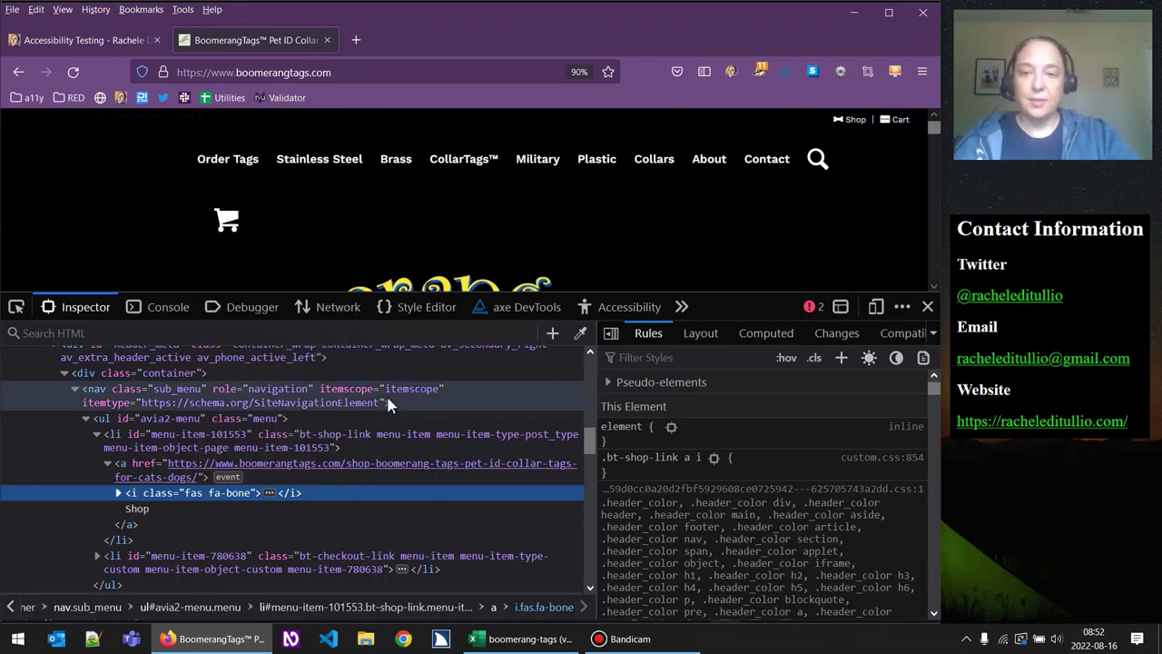
pyautogui.click(531, 639)
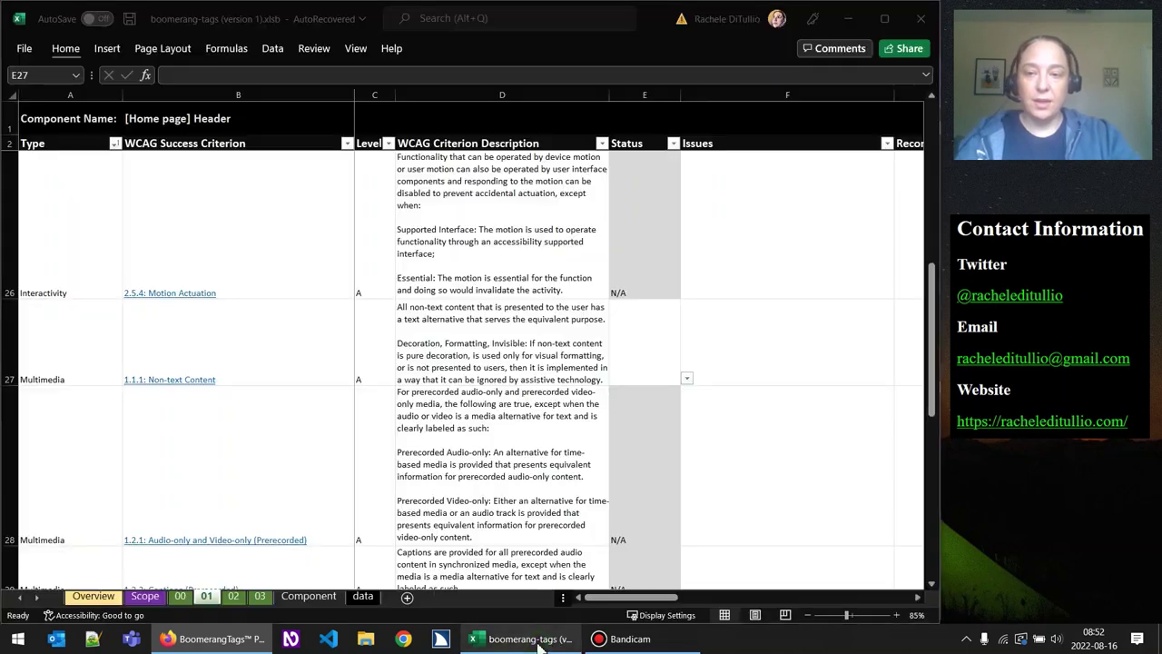
# Mark 1.1.1: Non-text Content as Fail and enter the issue "1) Decorative icons are not hidden from assistive technology: (bone) Shop,".
pyautogui.click(687, 378)
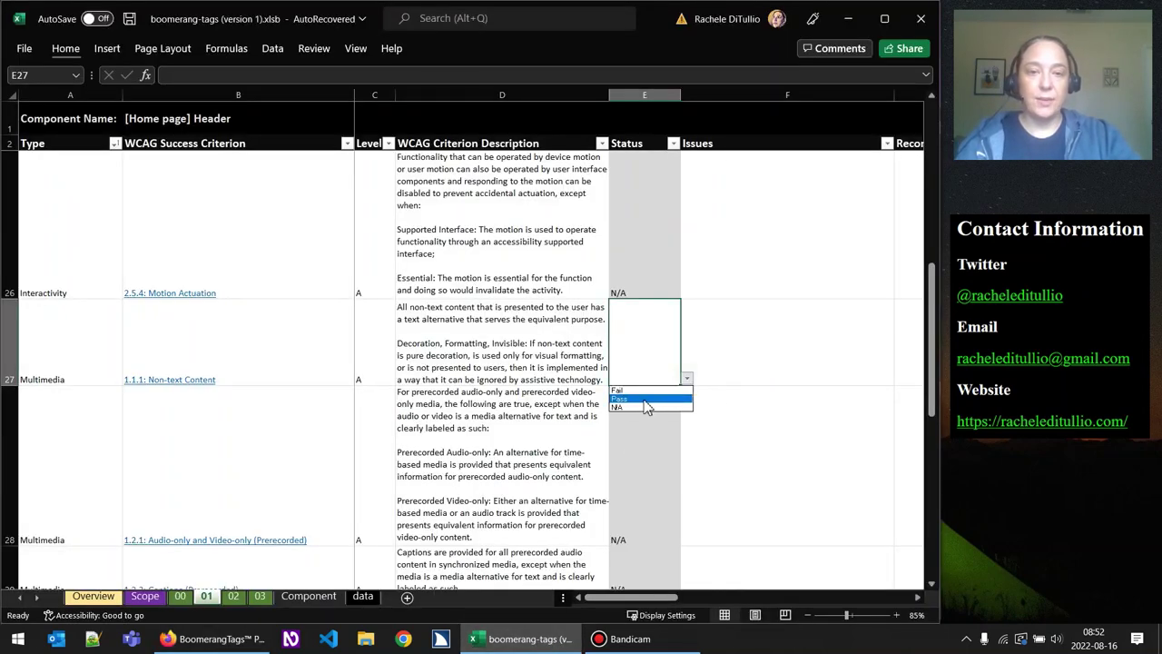
pyautogui.click(635, 390)
pyautogui.click(748, 341)
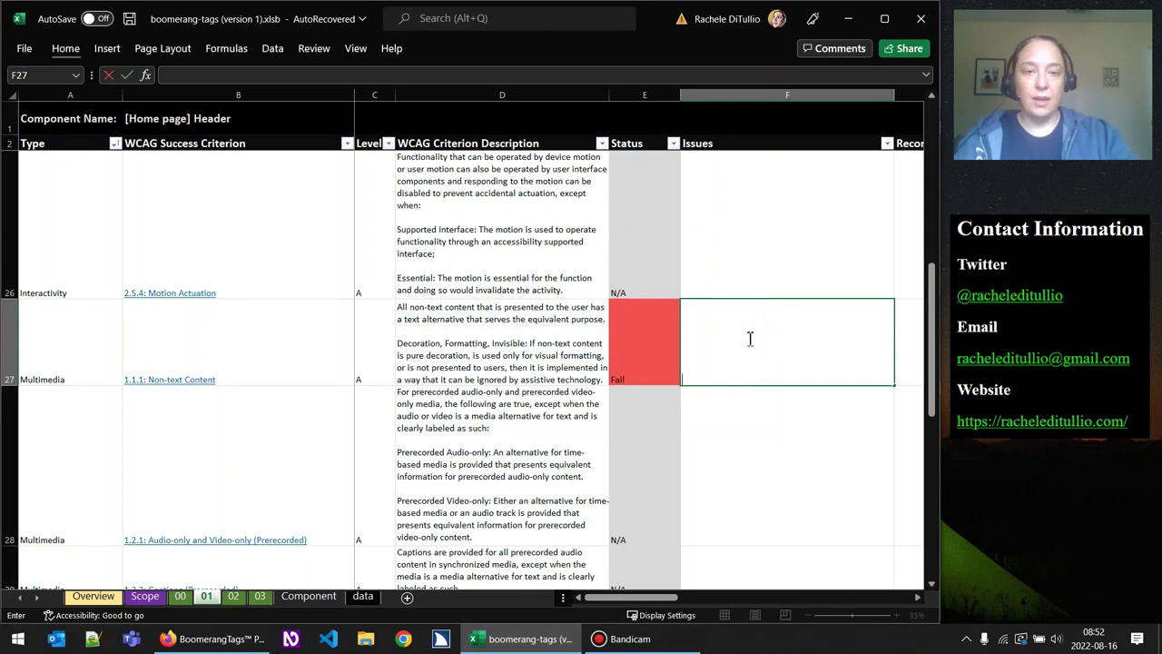
pyautogui.write('1)')
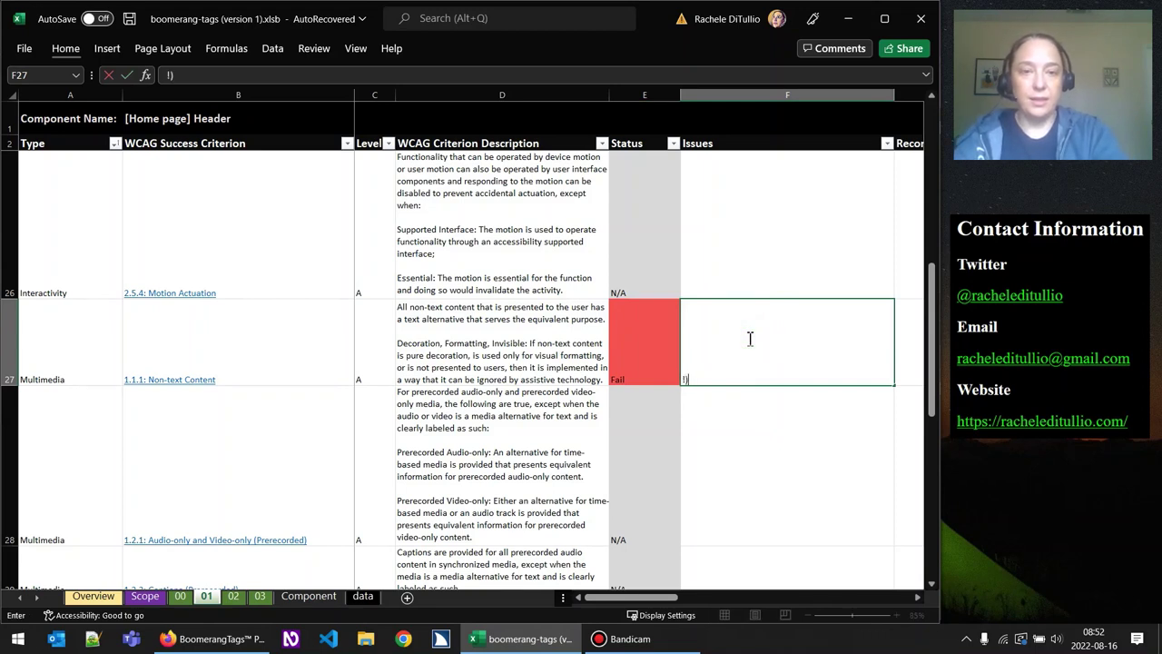
pyautogui.write(' Decorative icons a')
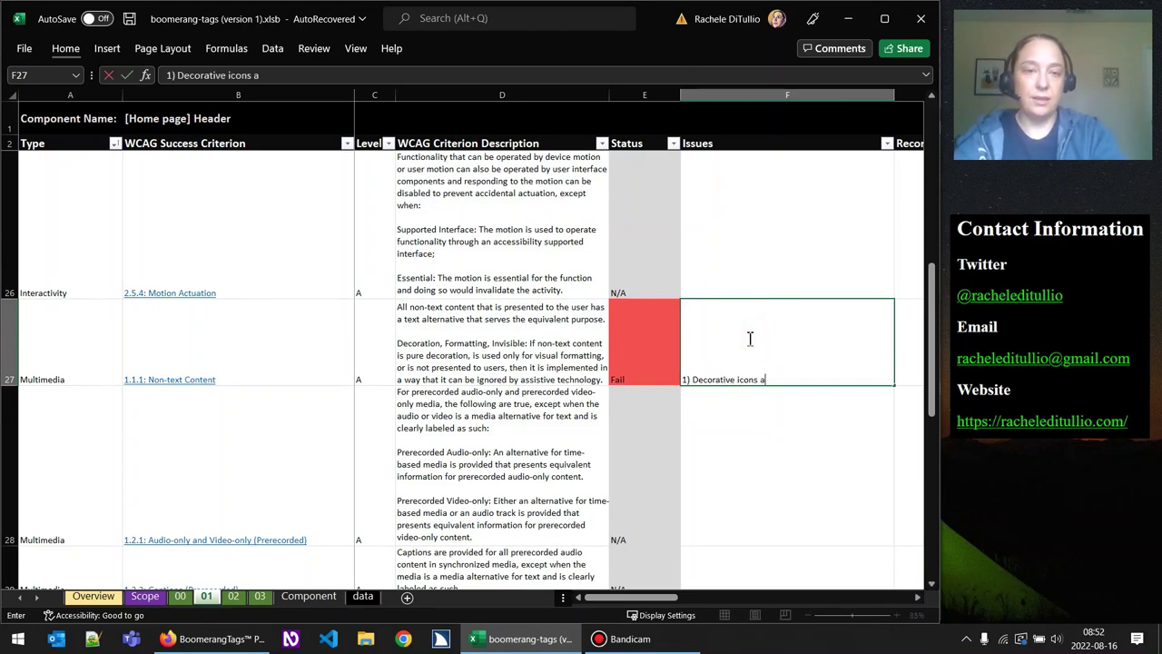
pyautogui.write('re not hidden from')
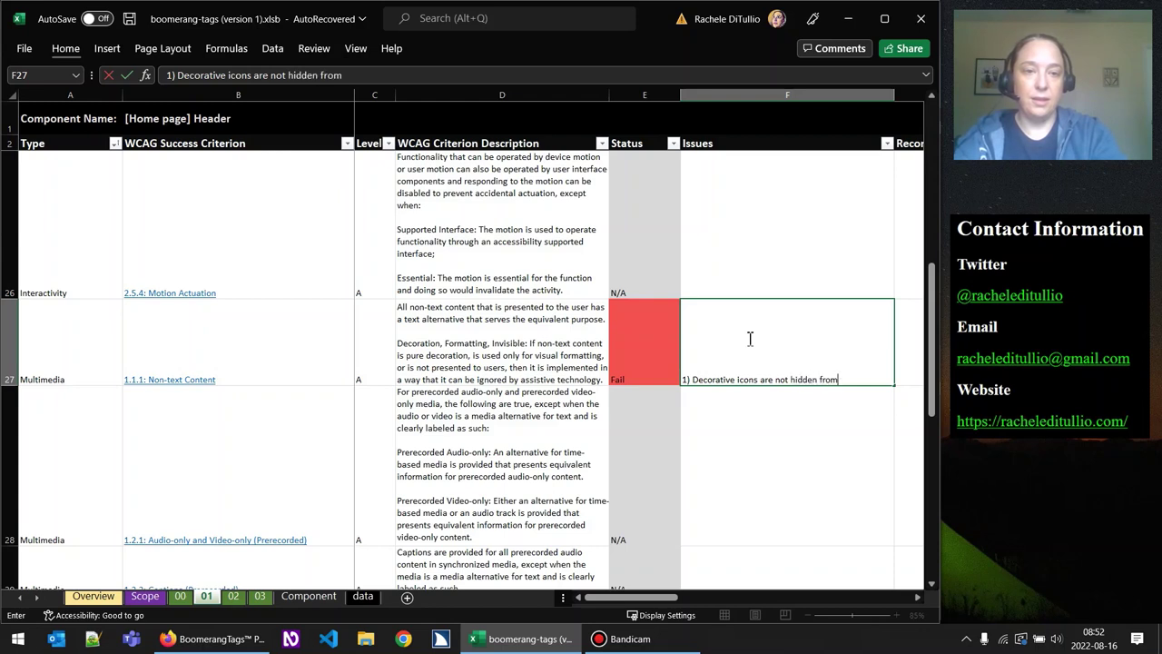
pyautogui.write(' assistive technology:')
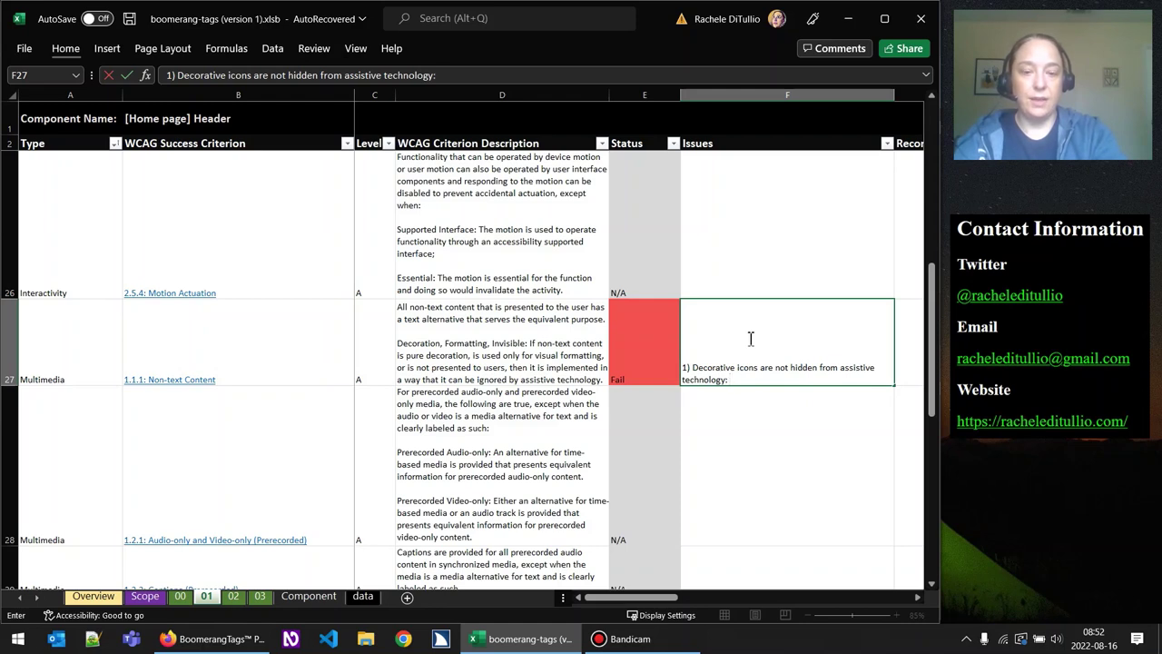
pyautogui.write(' (bond)')
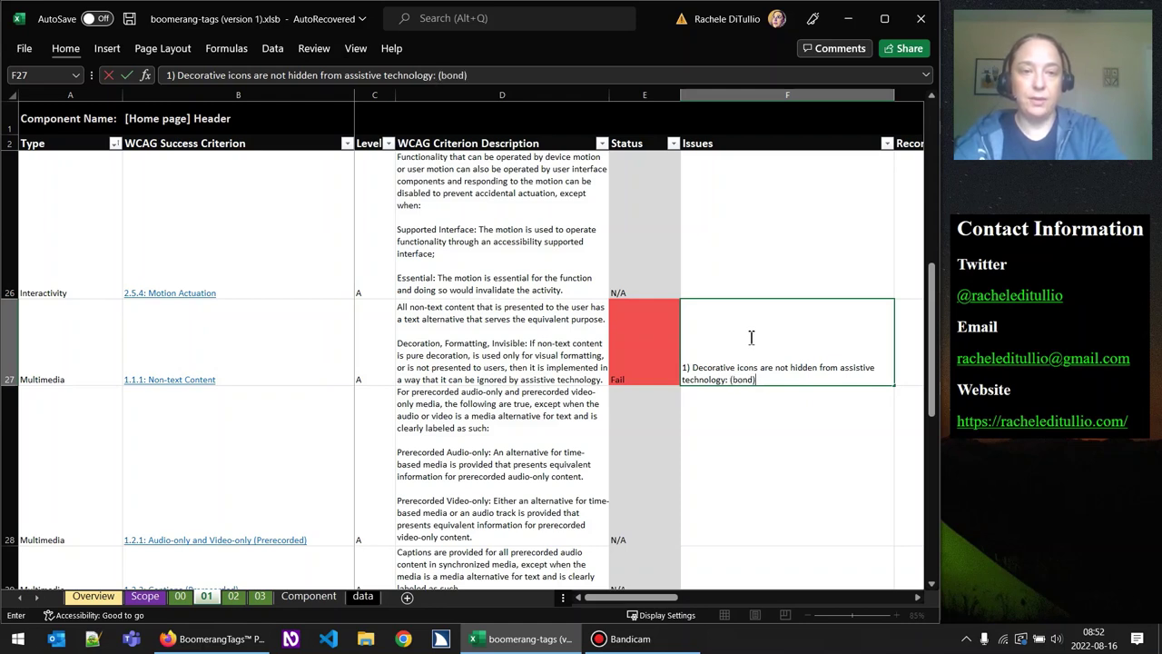
pyautogui.press('BackSpace')
pyautogui.press('BackSpace')
pyautogui.write('e)')
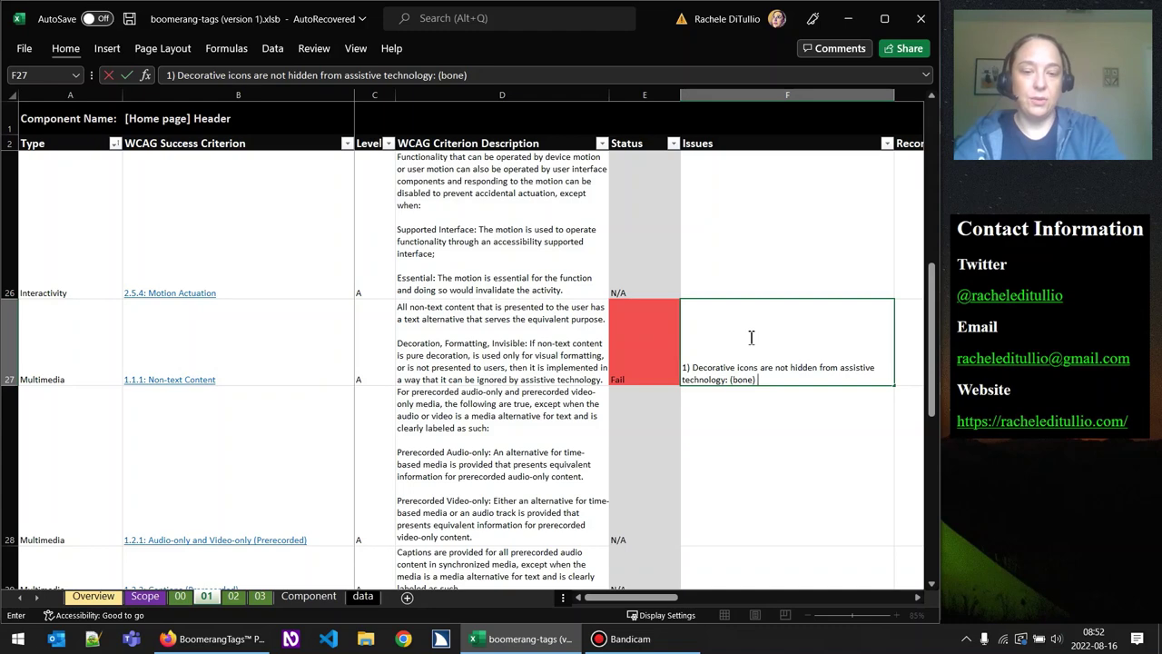
pyautogui.write(' Shop,')
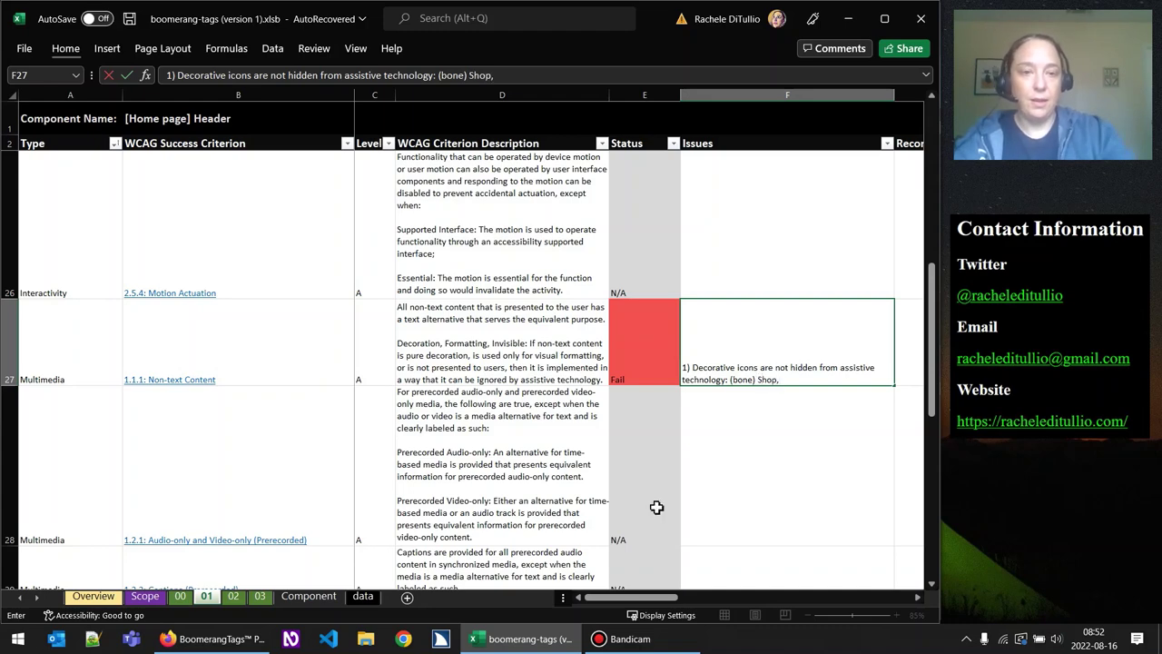
# Fill the Source Code cell for 1.1.1 with "1)" and the Shop bone icon's HTML copied from the Firefox inspector.
pyautogui.moveTo(635, 597); pyautogui.dragTo(765, 617)
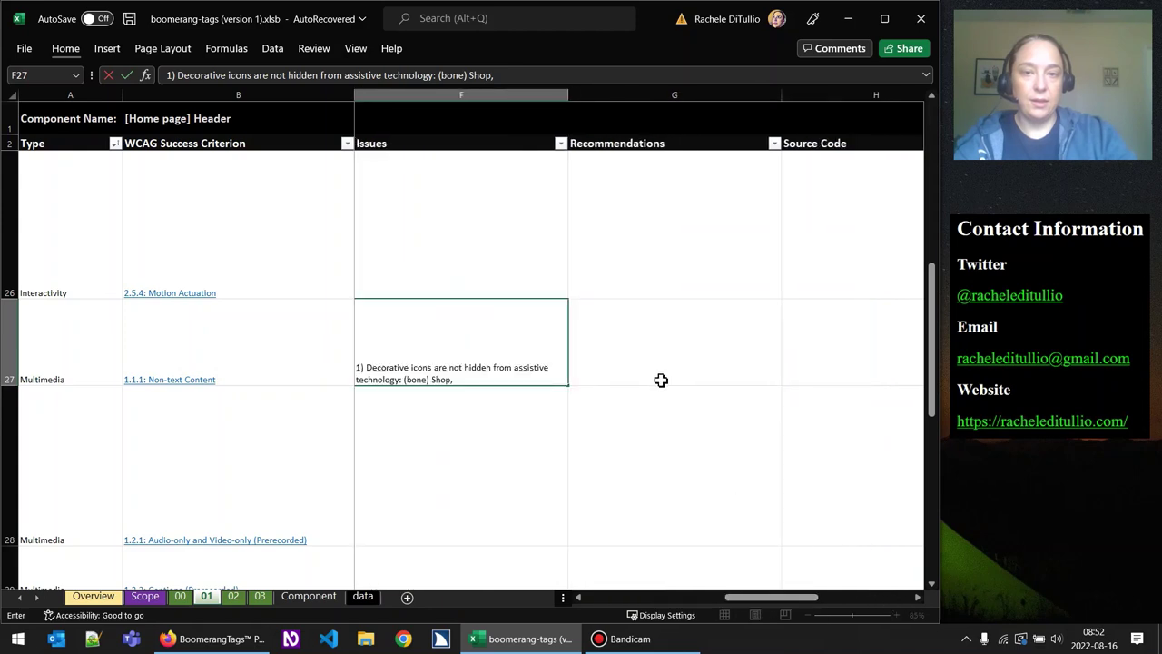
pyautogui.press('Tab')
pyautogui.press('Tab')
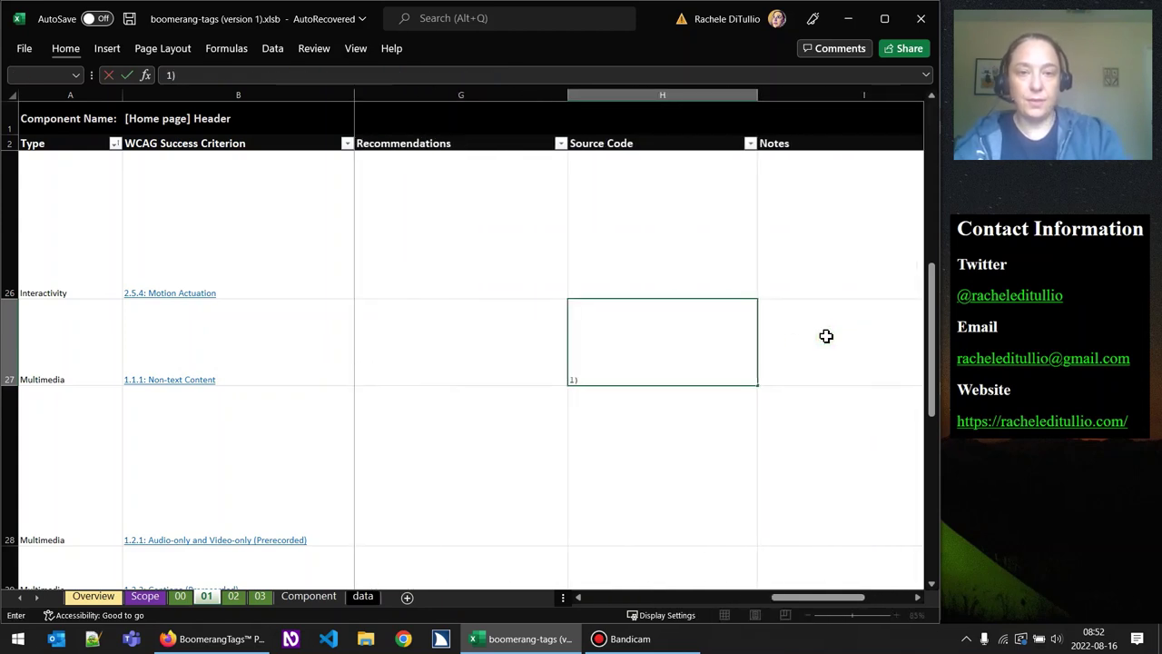
pyautogui.click(227, 639)
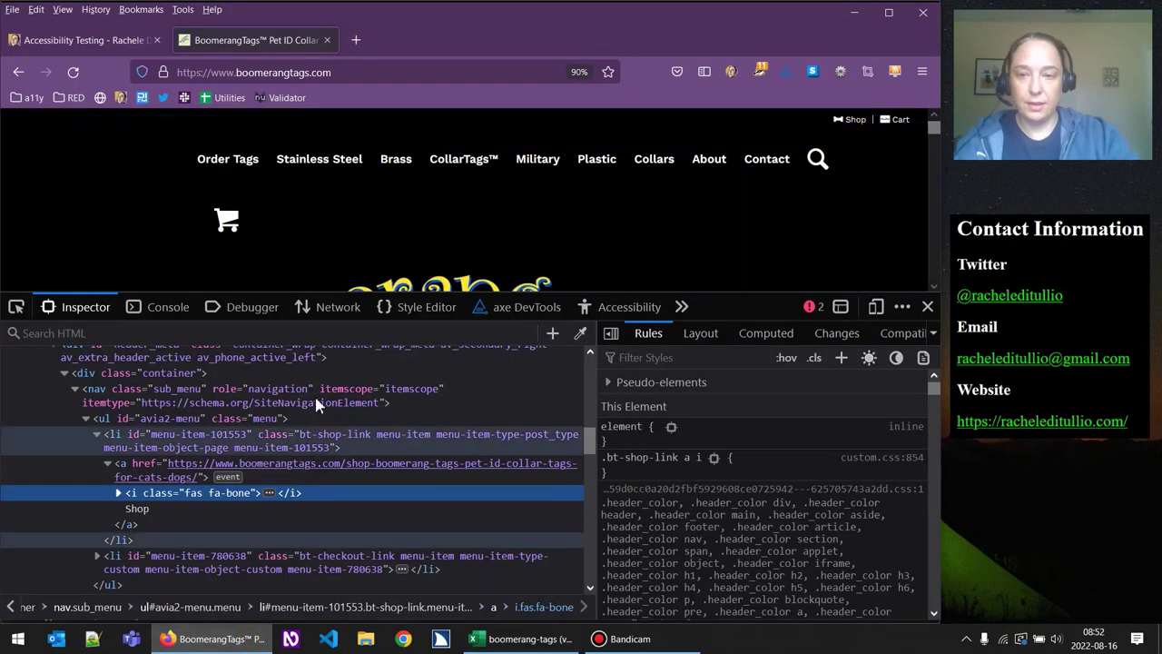
pyautogui.rightClick(201, 495)
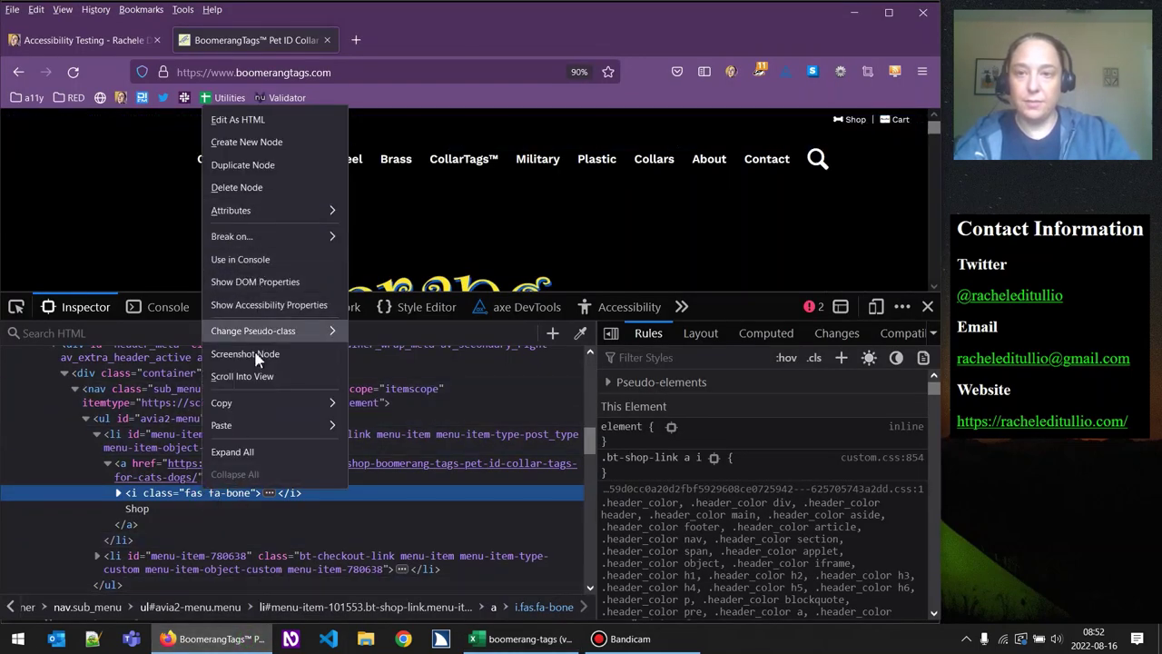
pyautogui.moveTo(322, 406)
pyautogui.click(386, 423)
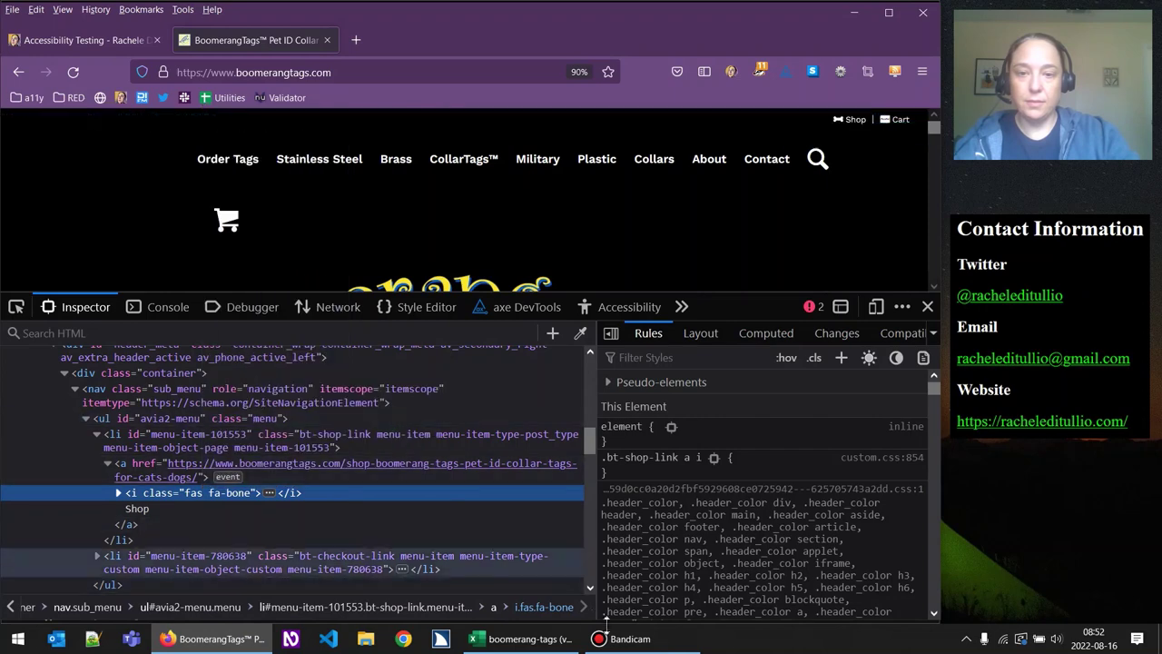
pyautogui.click(519, 638)
pyautogui.write('<i class="fas fa-bone"></i>')
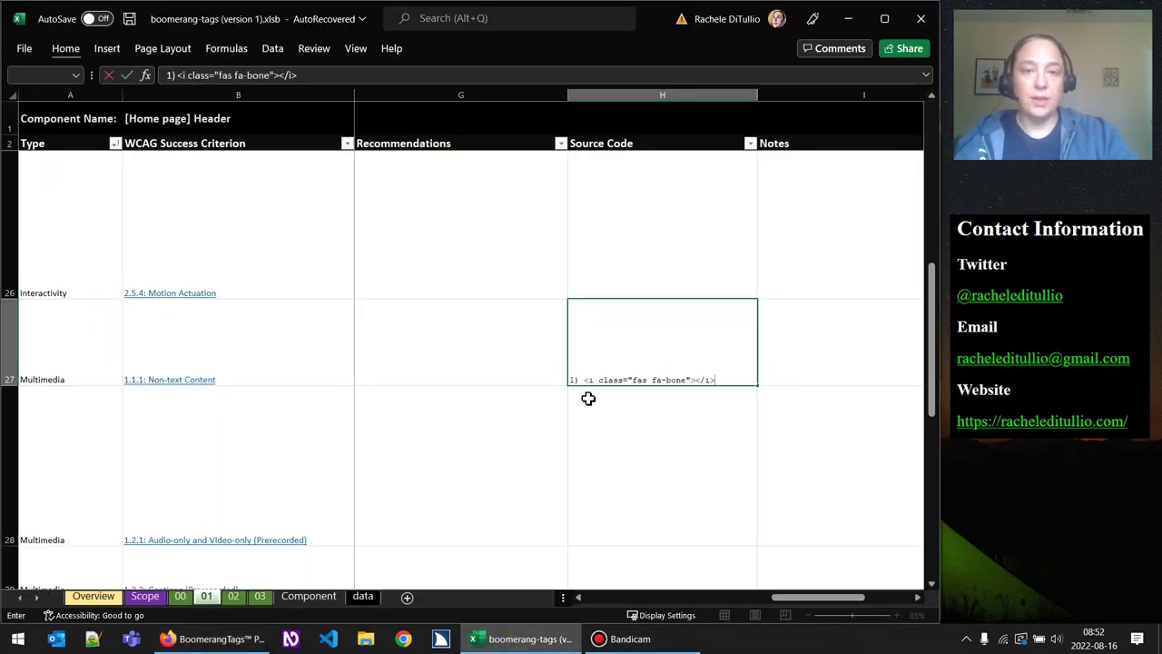
# Enter the recommendation "1) Add the aria-hidden="true" attribute to decorative icons." for 1.1.1: Non-text Content.
pyautogui.click(478, 364)
pyautogui.doubleClick(480, 364)
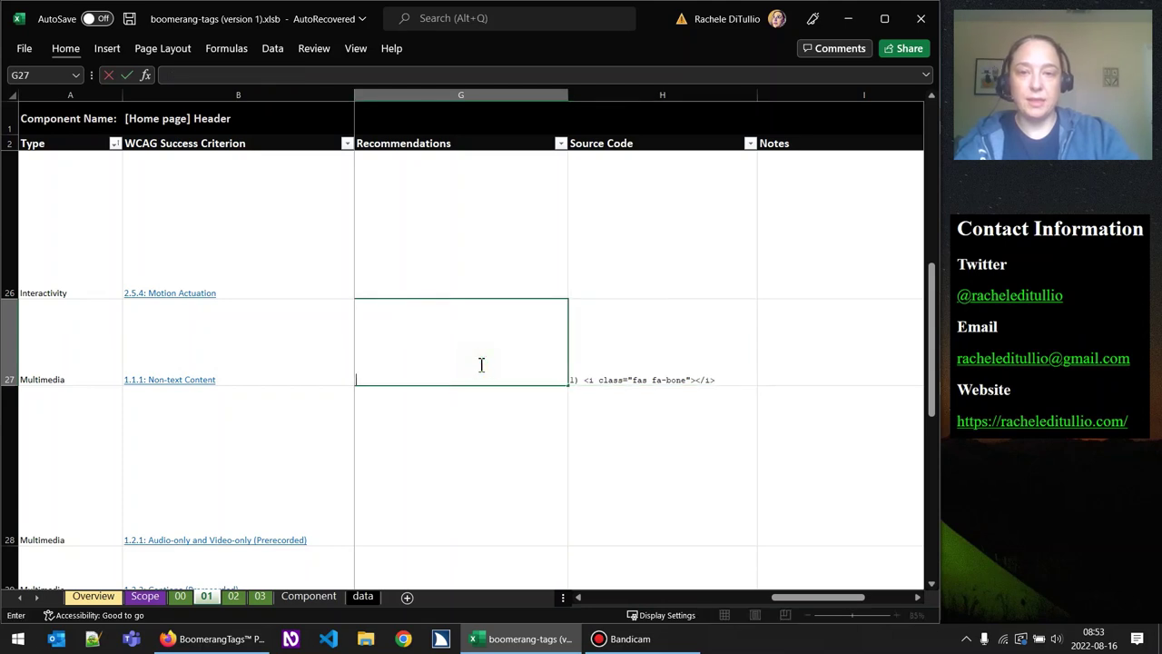
pyautogui.write('1) Add')
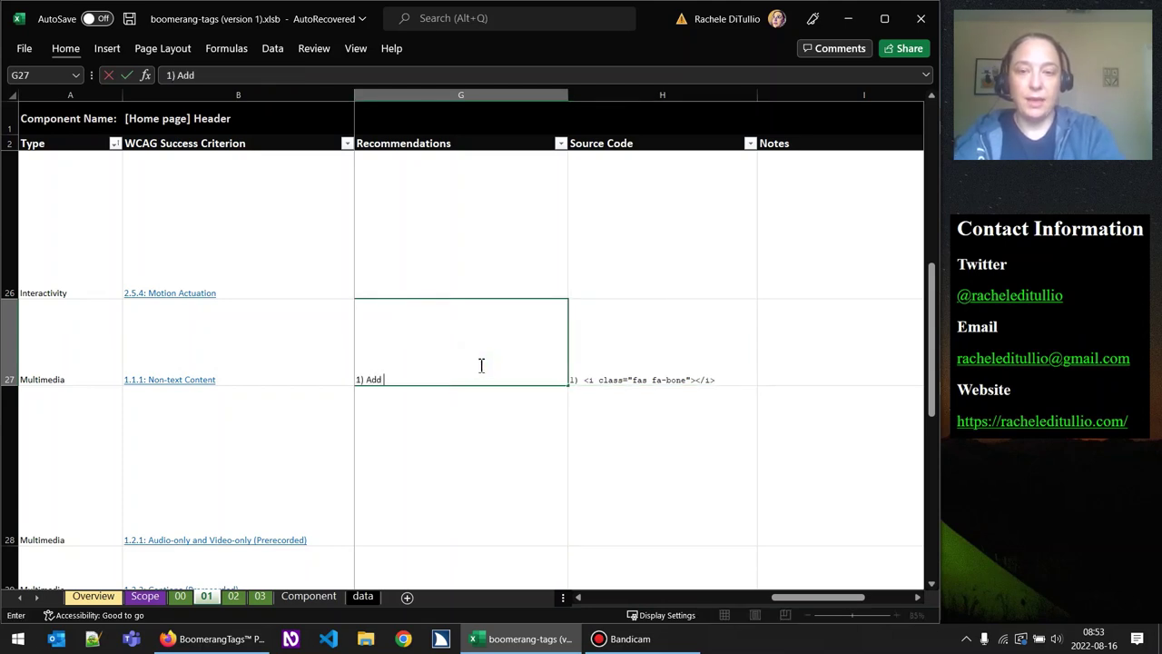
pyautogui.write(' the aria-hidd')
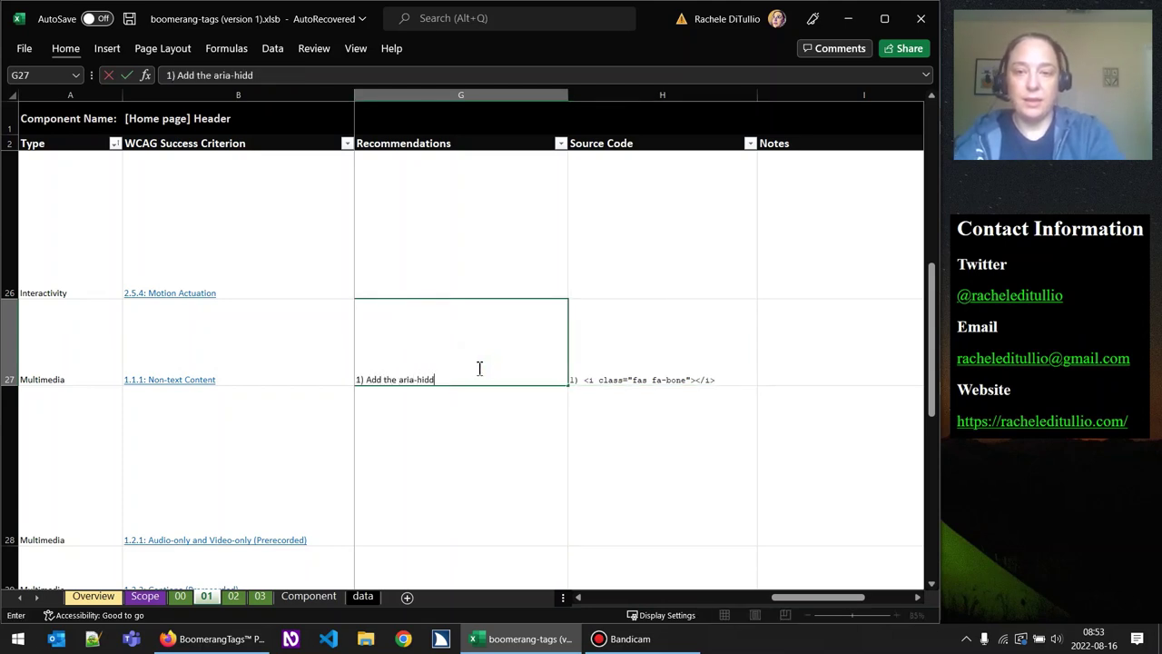
pyautogui.write('en="true" a')
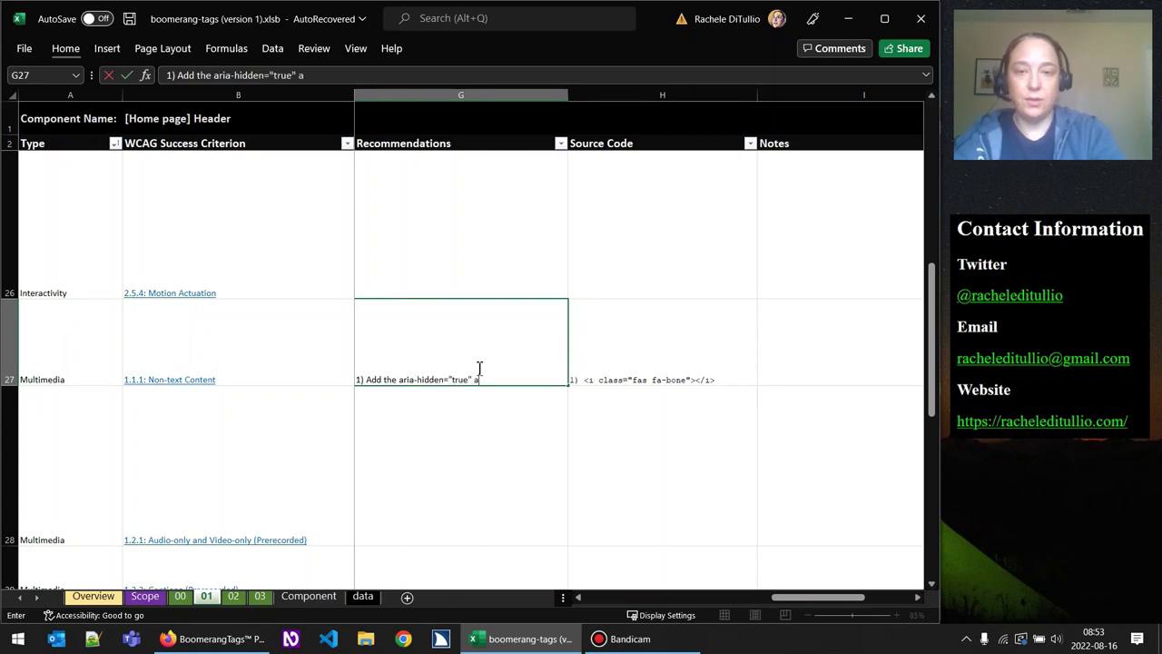
pyautogui.write('ttribute to decorative i')
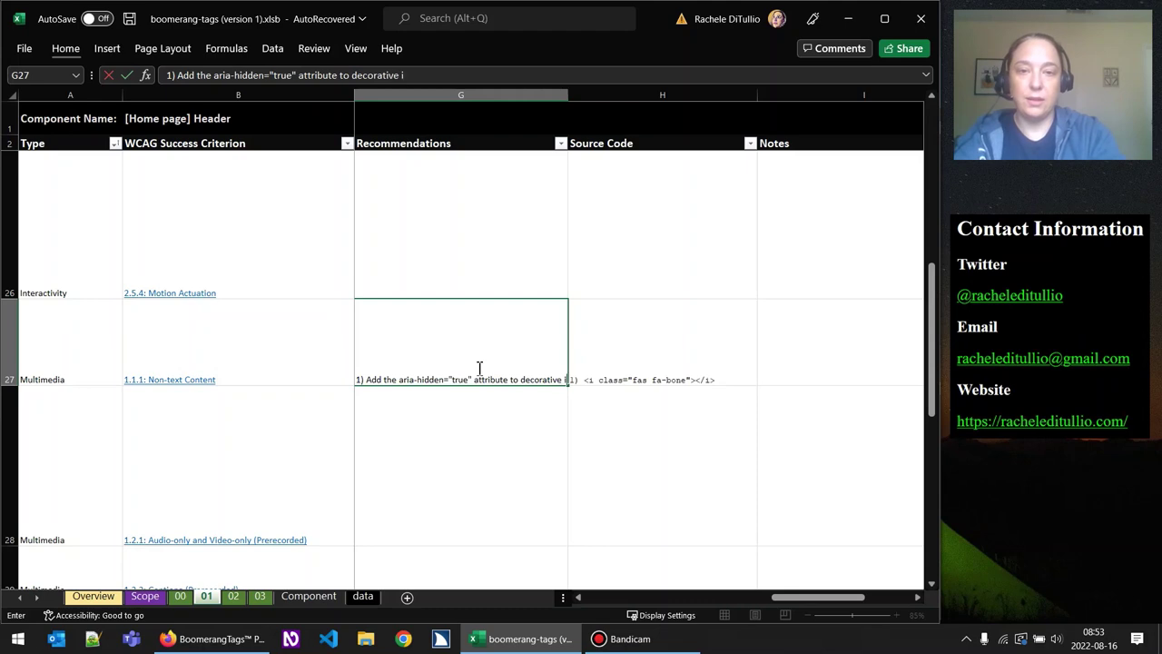
pyautogui.write('cons.')
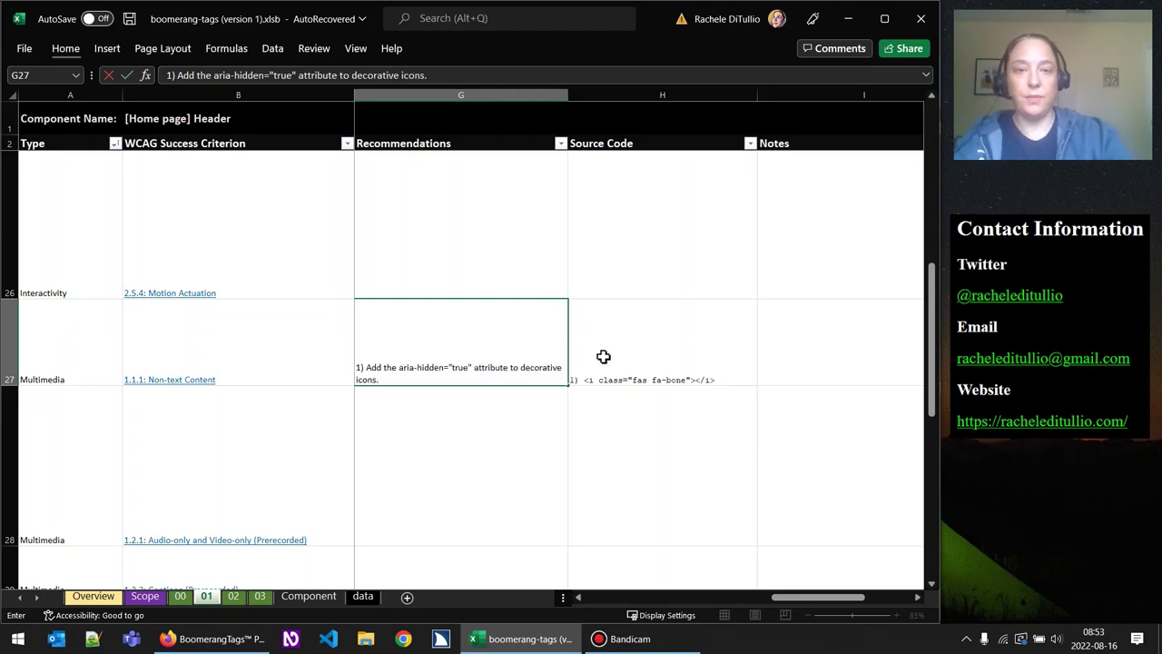
pyautogui.click(692, 351)
# Switch to Firefox, inspect the Cart link in the site header and select its icon element in the markup.
pyautogui.hscroll(-2, 717, 615)
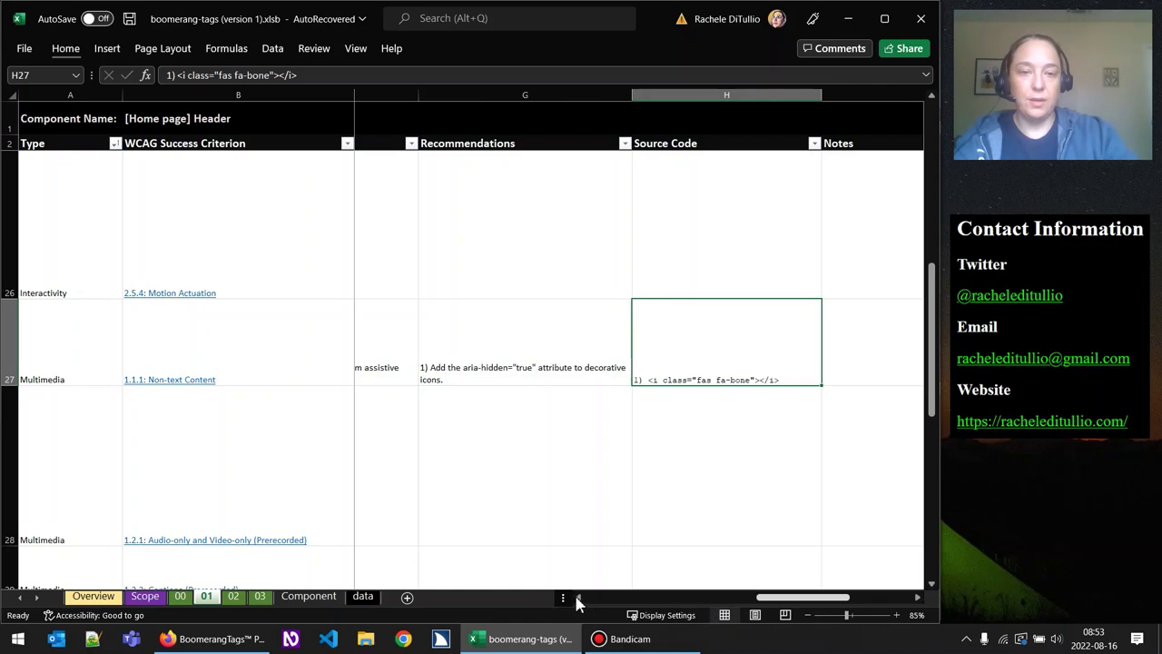
pyautogui.hscroll(-4, 576, 599)
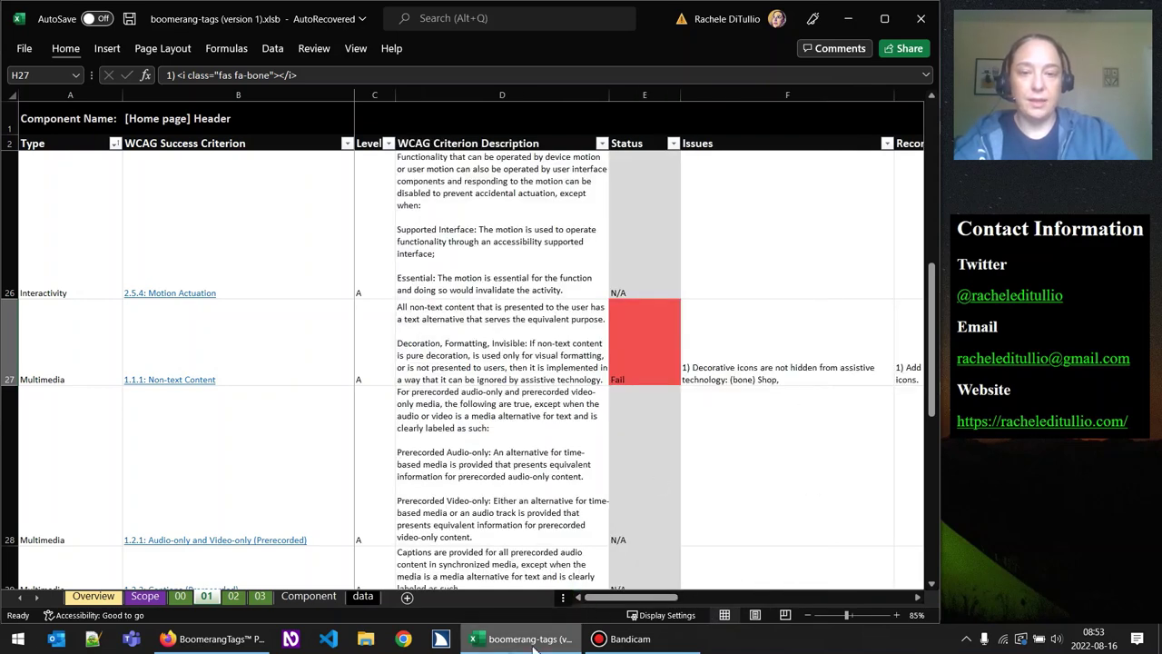
pyautogui.click(223, 640)
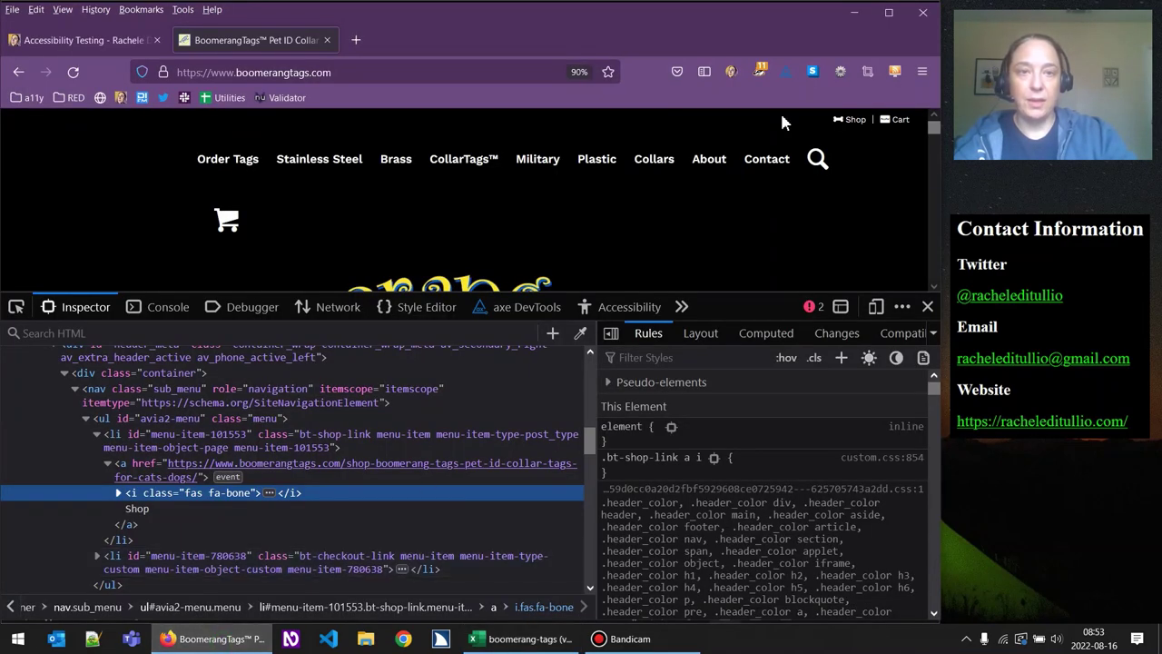
pyautogui.rightClick(904, 125)
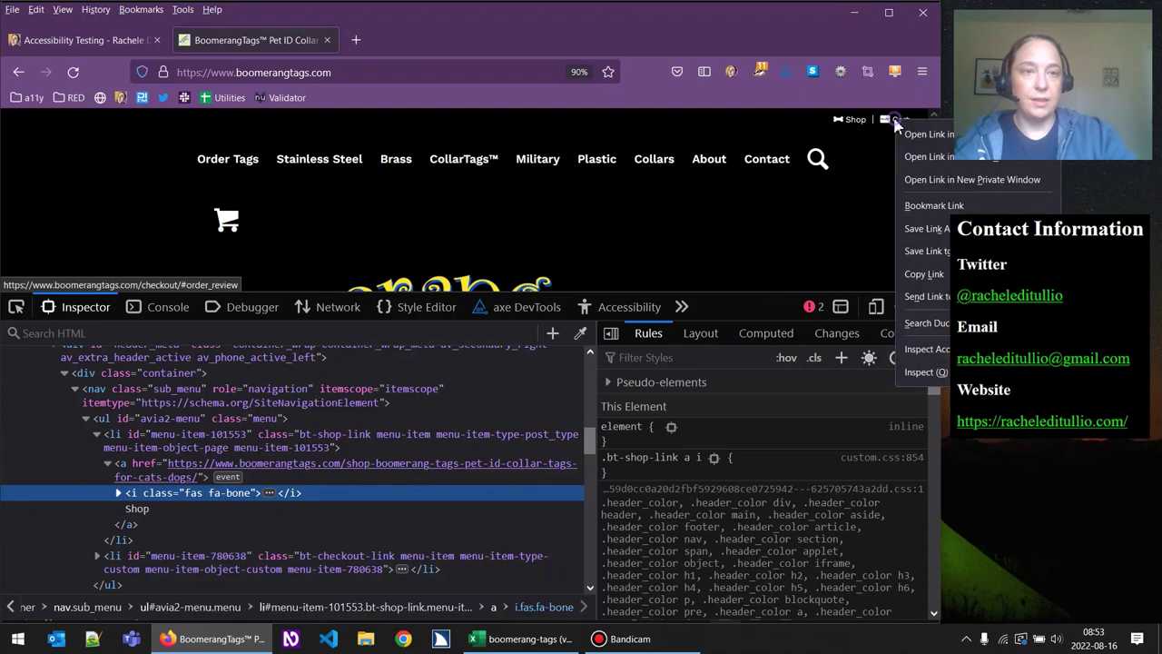
pyautogui.click(928, 373)
pyautogui.scroll(-2, 377, 418)
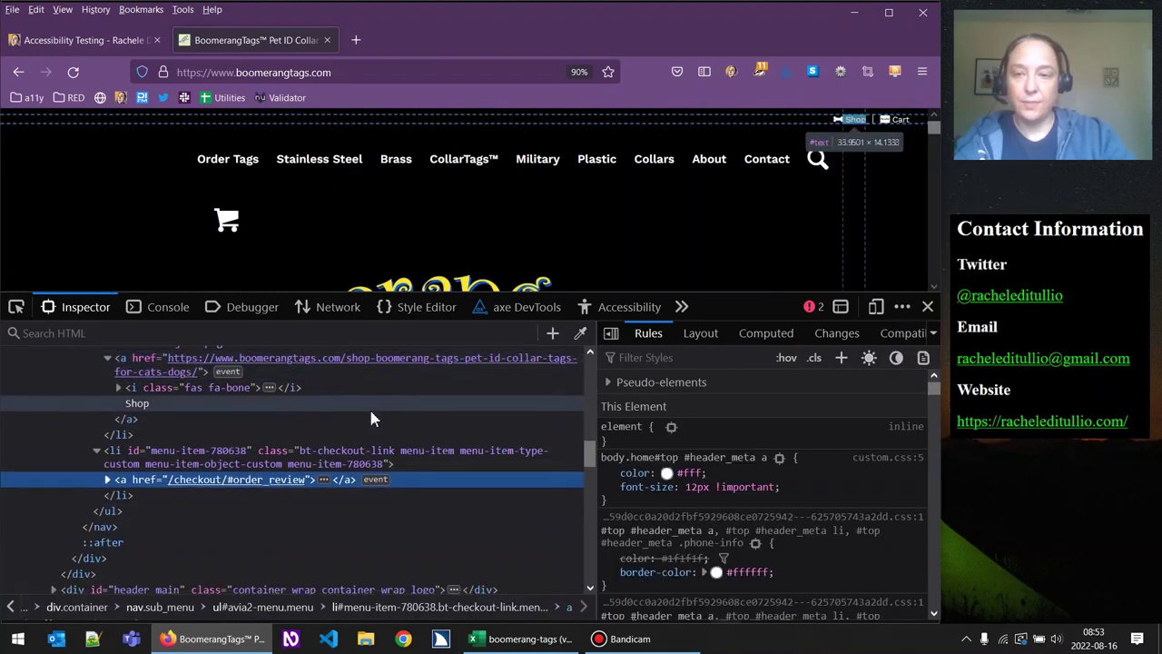
pyautogui.click(107, 479)
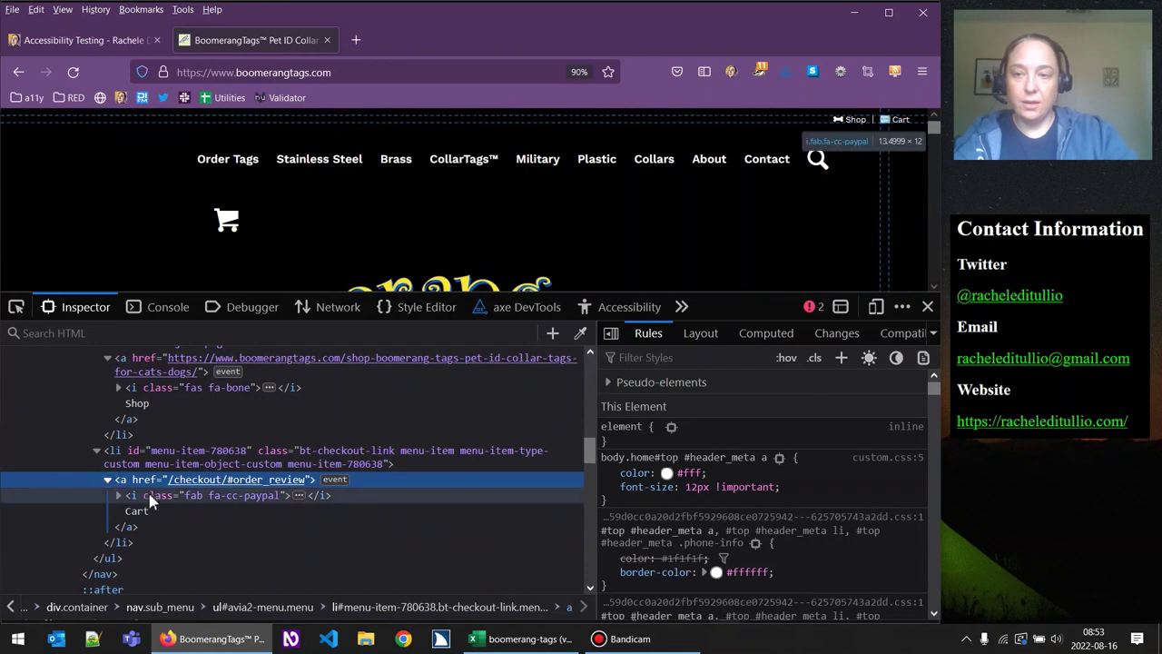
pyautogui.click(150, 497)
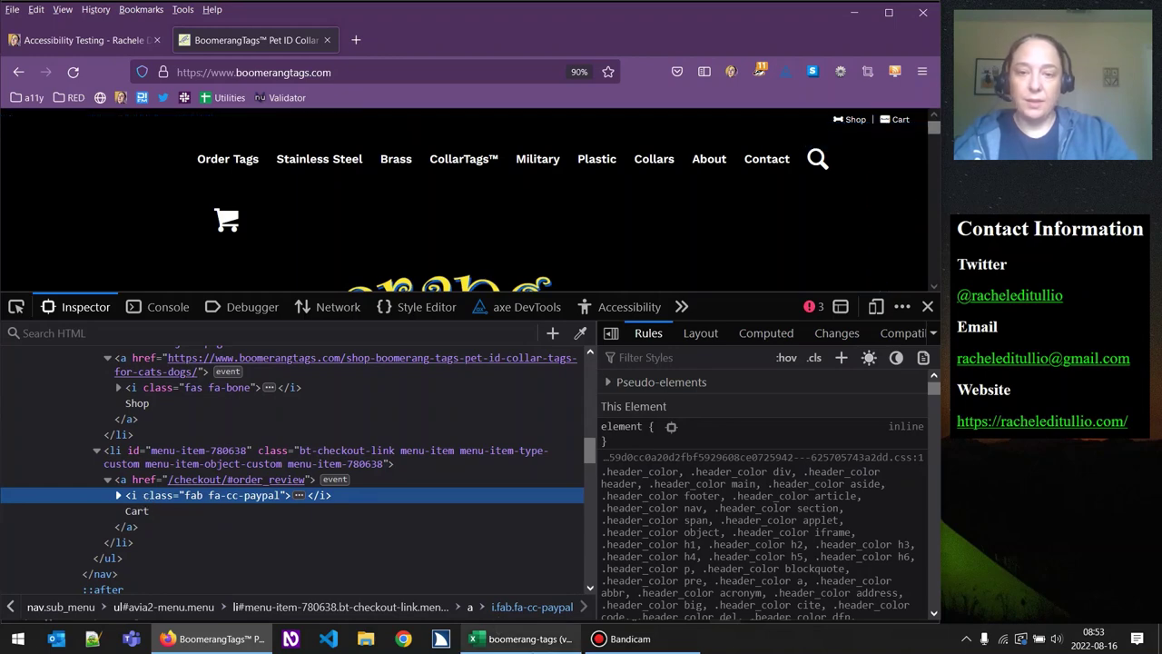
# Return to the Excel workbook and append "(card) Cart" to the decorative icons issue for 1.1.1: Non-text Content.
pyautogui.click(516, 639)
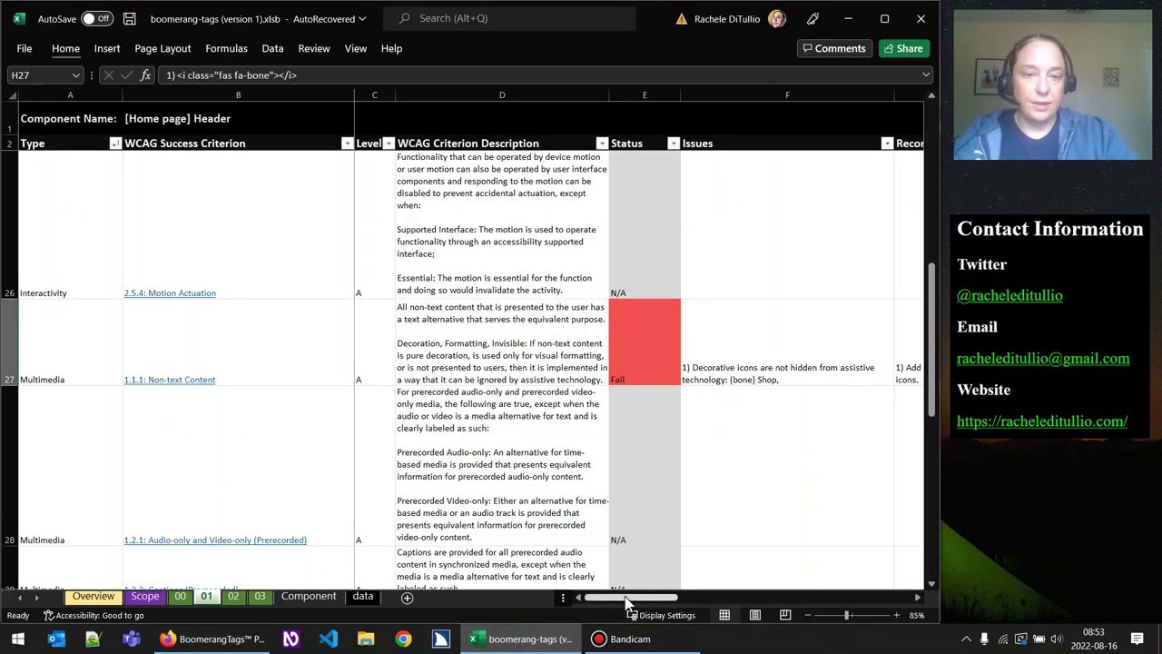
pyautogui.moveTo(638, 599); pyautogui.dragTo(763, 601)
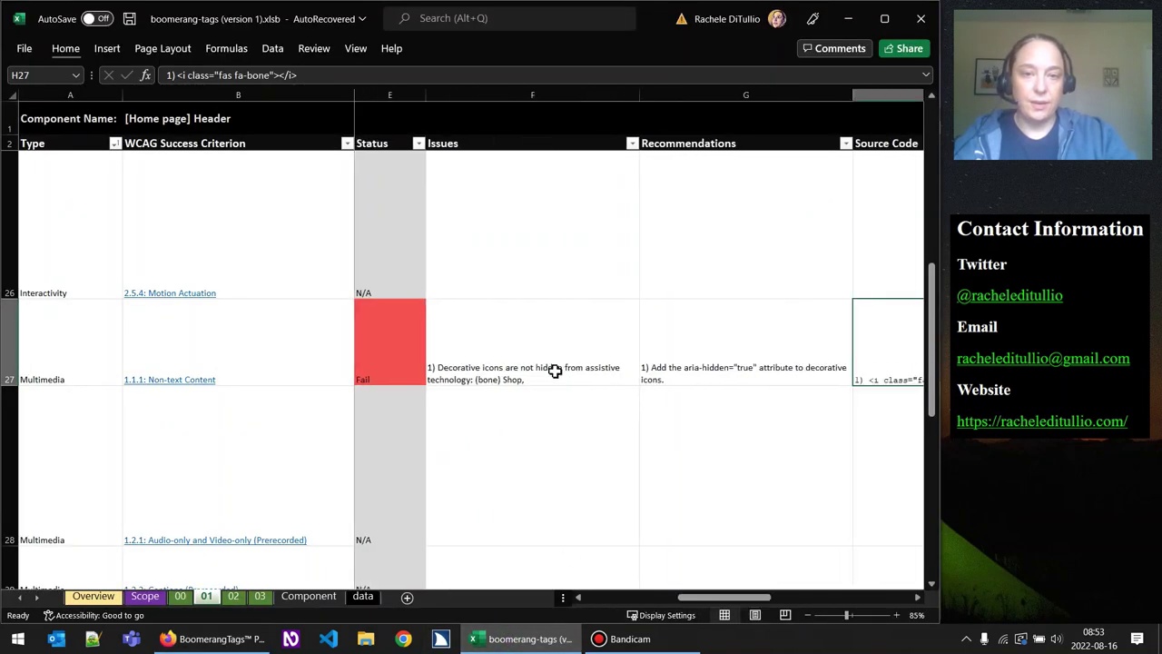
pyautogui.click(541, 381)
pyautogui.scroll(-5, 541, 382)
pyautogui.click(541, 381)
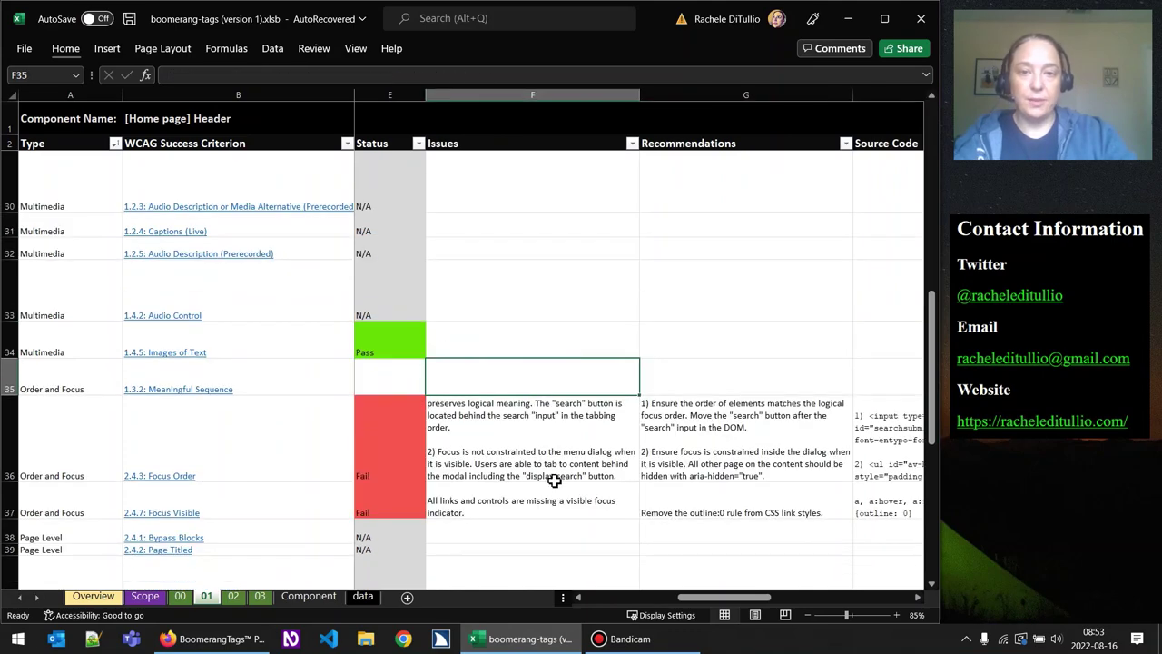
pyautogui.scroll(5, 539, 362)
pyautogui.scroll(-3, 539, 361)
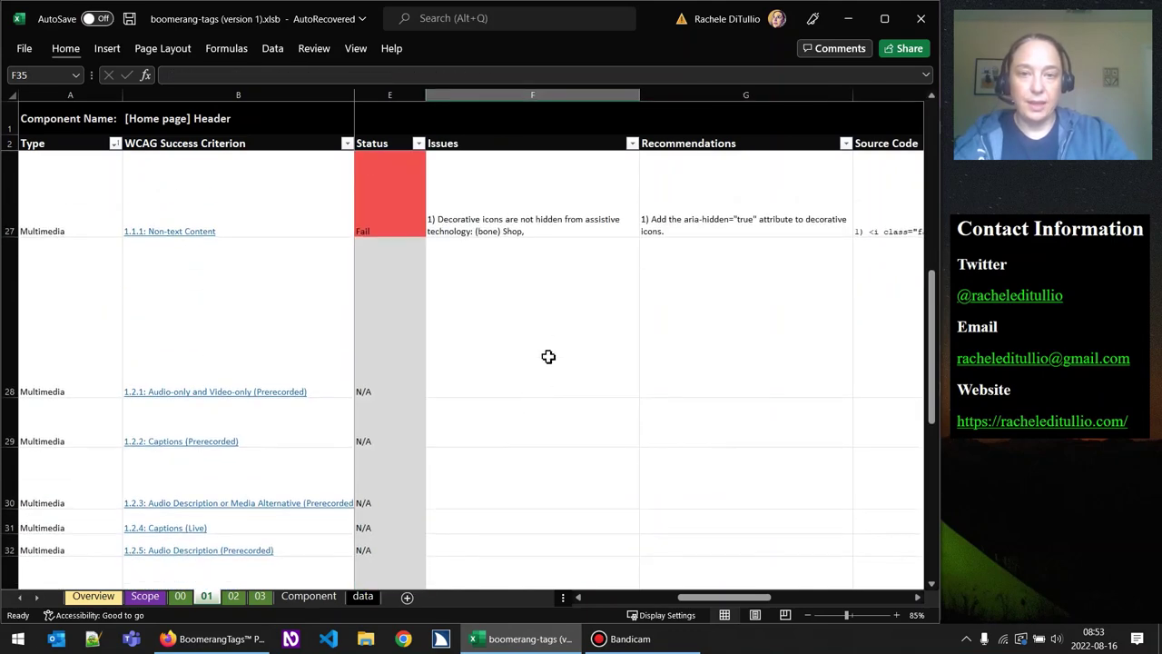
pyautogui.click(547, 230)
pyautogui.doubleClick(546, 234)
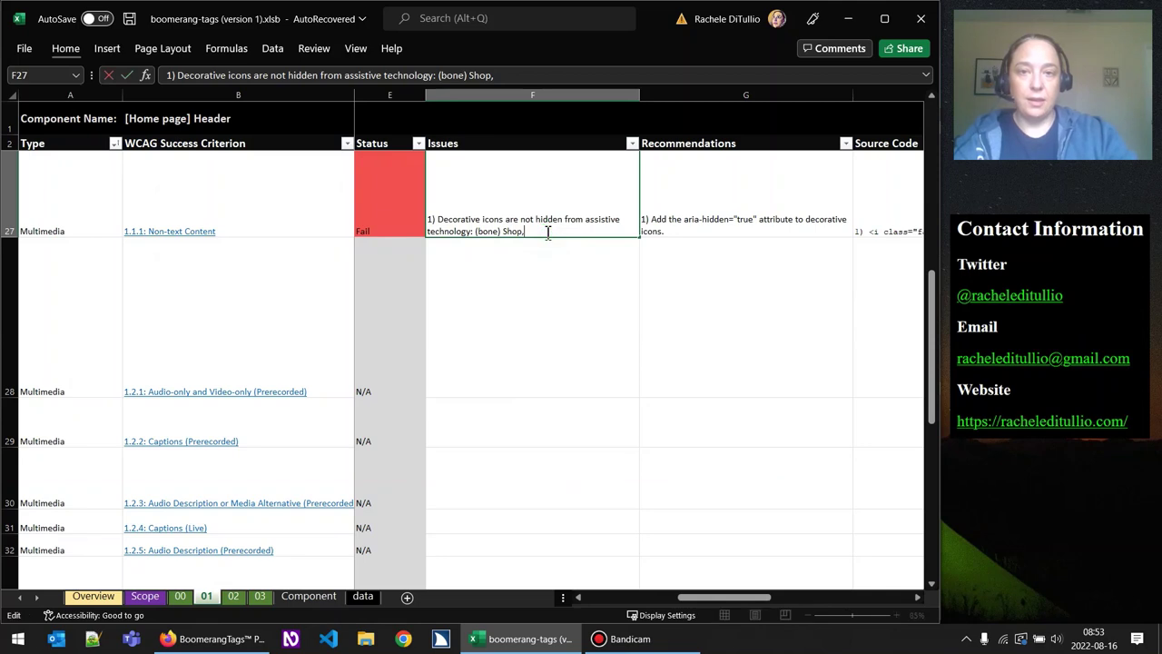
pyautogui.write('(card) Cart')
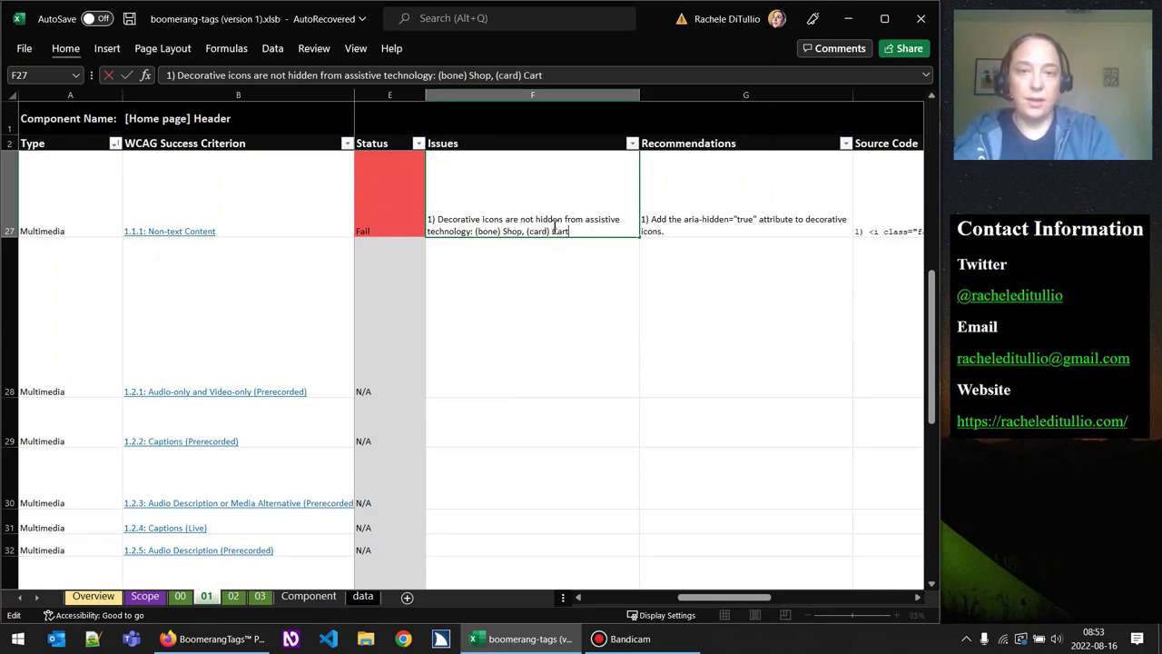
pyautogui.click(751, 225)
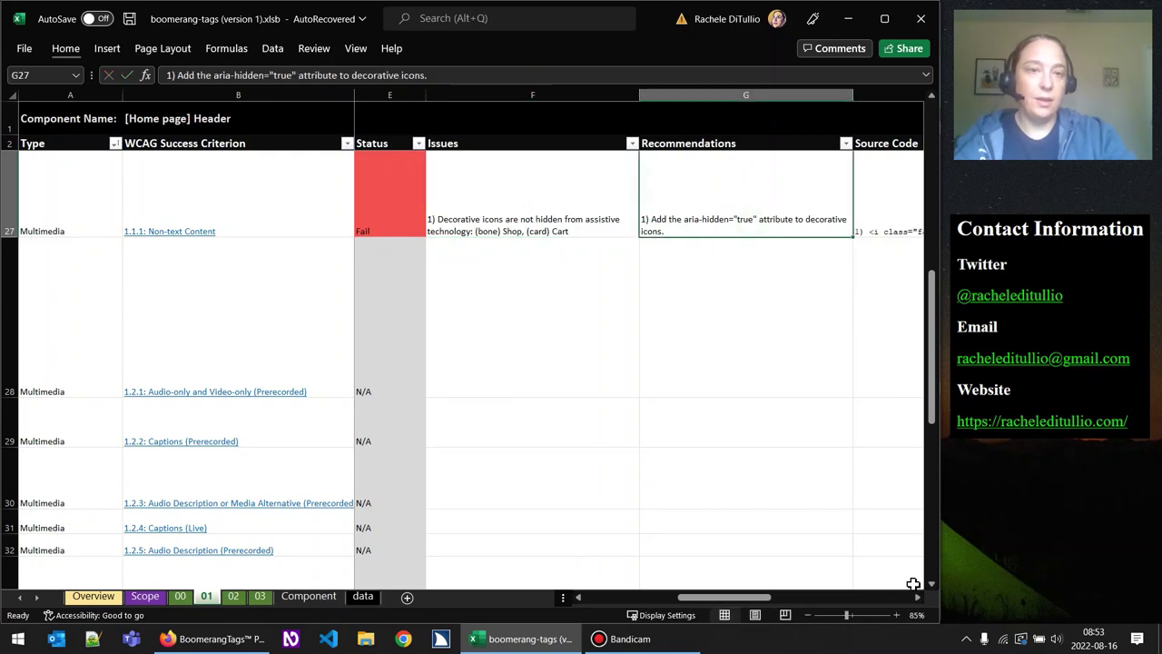
# Append the Cart icon's HTML <i class="fab fa-cc-paypal"></i> below the bone icon's code in the Source Code cell for 1.1.1: Non-text Content.
pyautogui.click(917, 596)
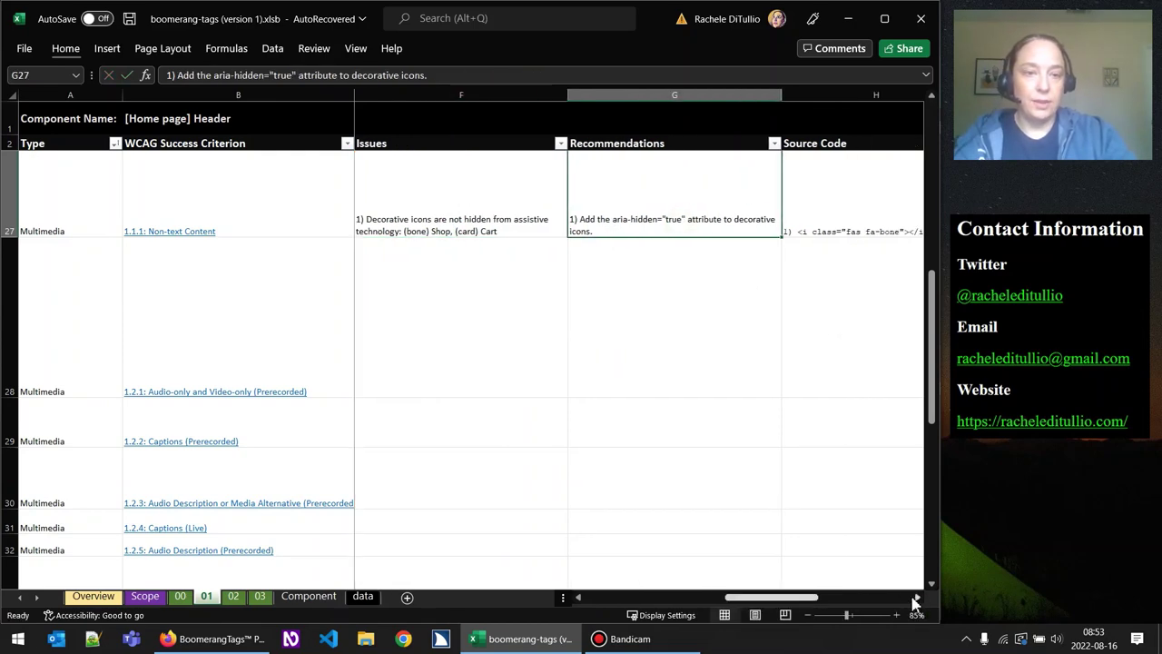
pyautogui.click(915, 601)
pyautogui.click(727, 234)
pyautogui.press('Down')
pyautogui.press('Down')
pyautogui.press('Down')
pyautogui.press('Down')
pyautogui.press('Down')
pyautogui.press('Down')
pyautogui.press('Down')
pyautogui.press('Down')
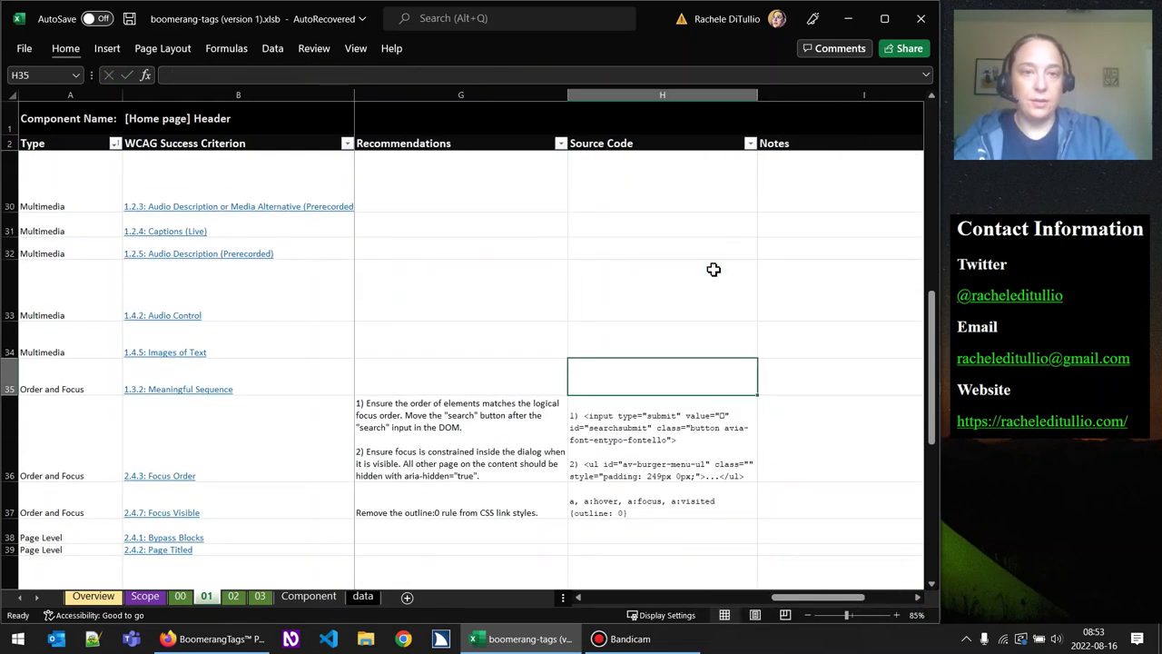
pyautogui.click(930, 95)
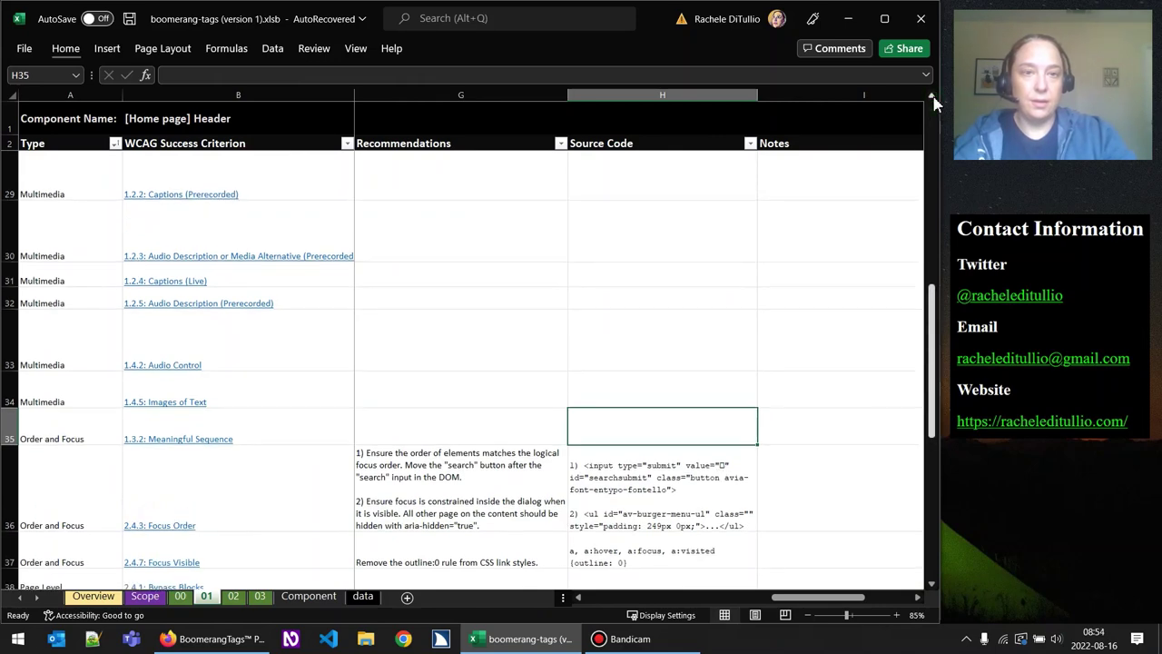
pyautogui.click(930, 95)
pyautogui.click(931, 95)
pyautogui.click(717, 223)
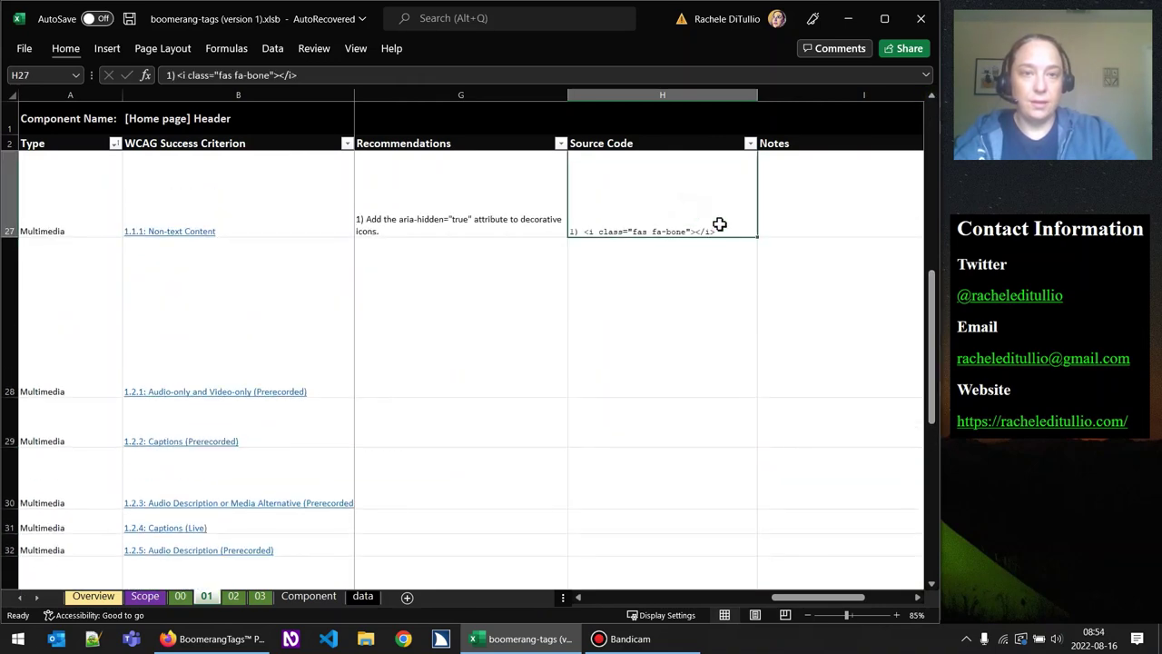
pyautogui.doubleClick(722, 220)
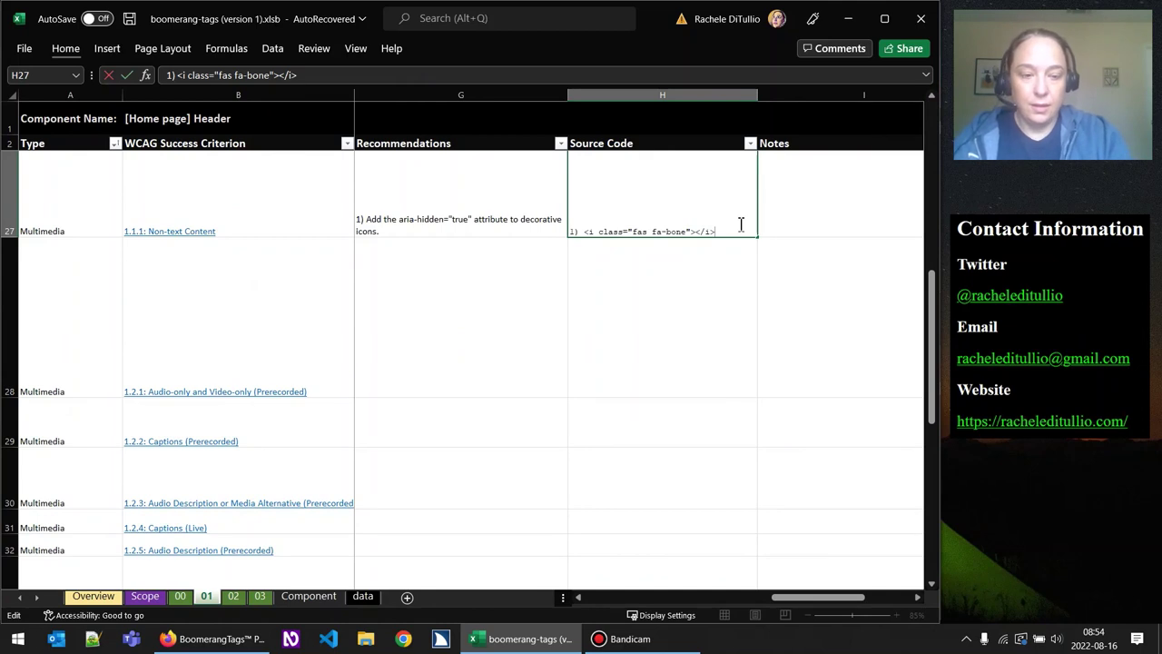
pyautogui.hotkey('alt', 'Return')
pyautogui.hotkey('alt', 'Return')
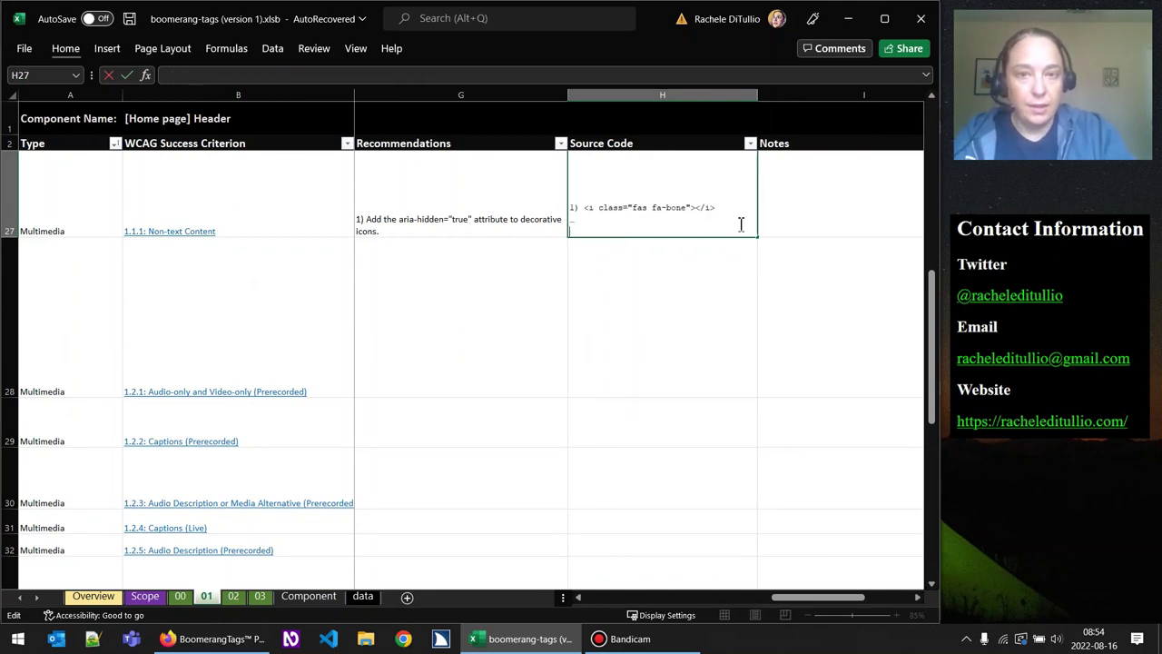
pyautogui.write('<i class="fab fa-cc-paypal"></i>')
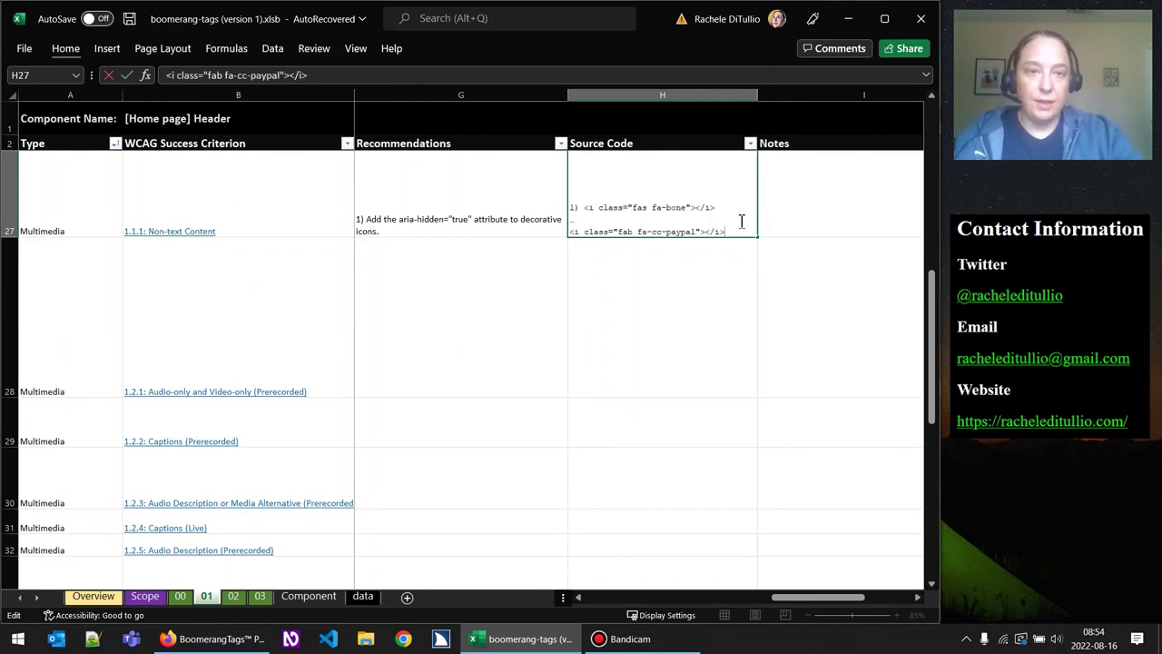
pyautogui.click(794, 220)
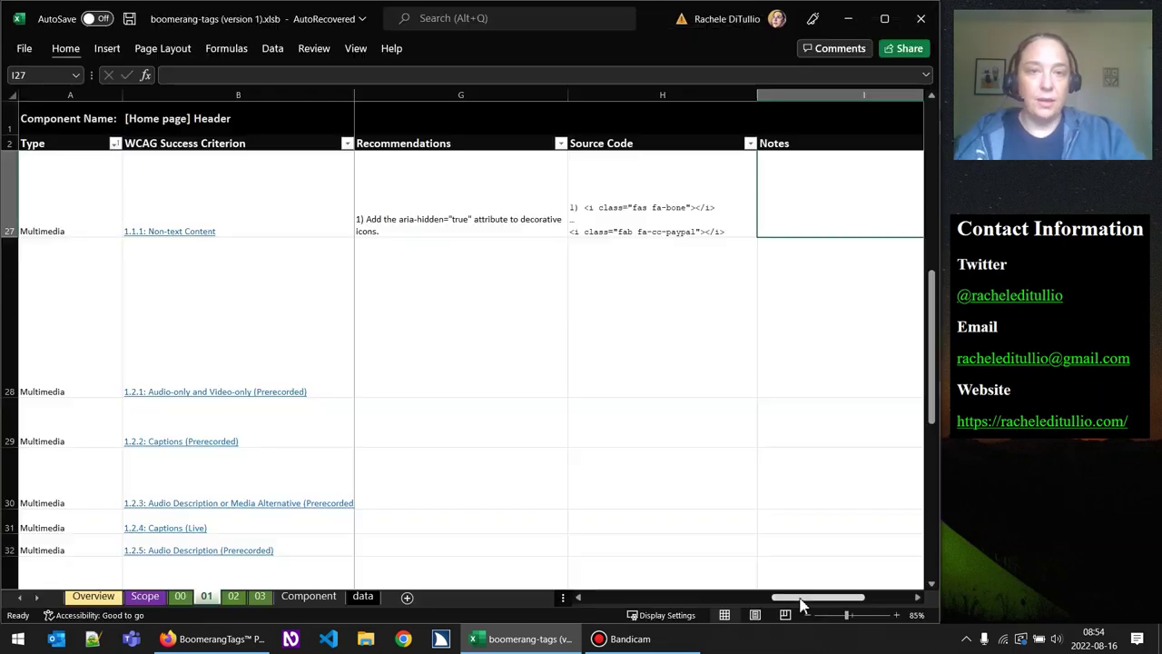
pyautogui.moveTo(802, 606); pyautogui.dragTo(391, 608)
# Switch to Firefox and inspect the magnifying glass Search link in the site header's navigation.
pyautogui.click(218, 638)
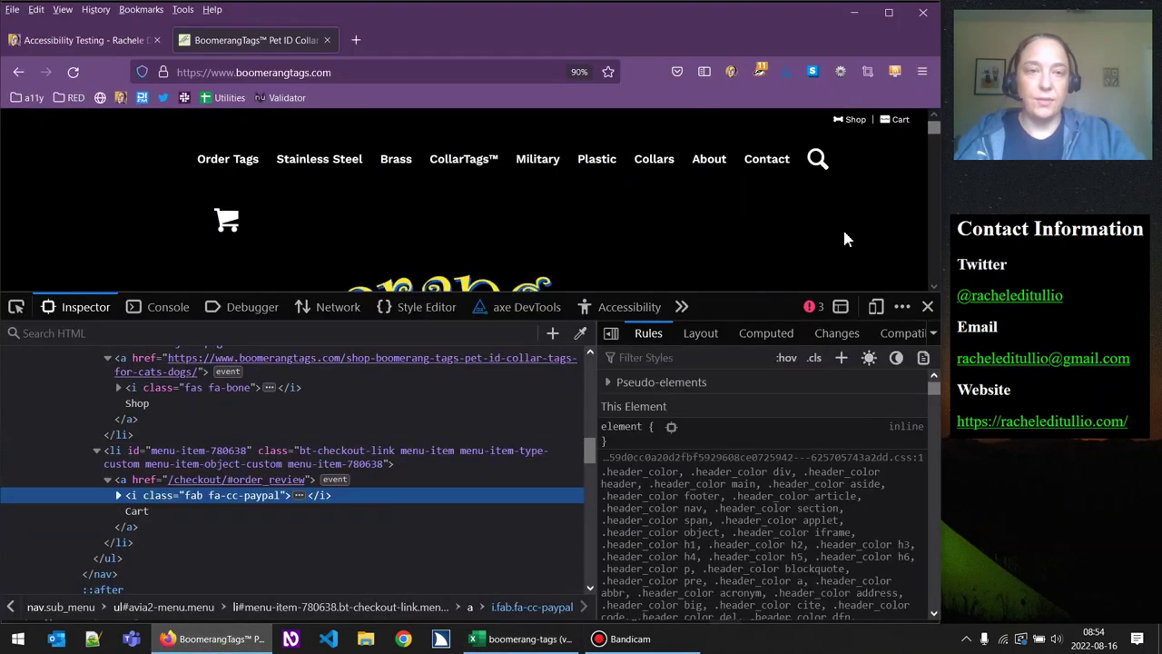
pyautogui.rightClick(816, 161)
pyautogui.click(864, 413)
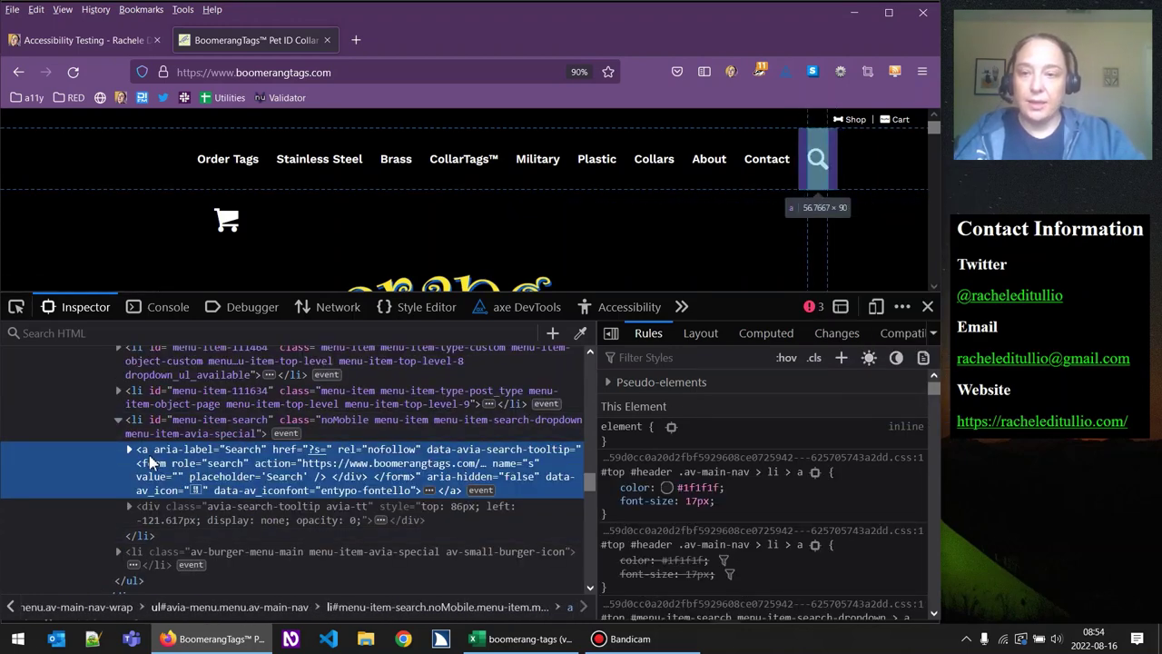
# Open the header's search box and inspect its submit button in the markup.
pyautogui.click(818, 161)
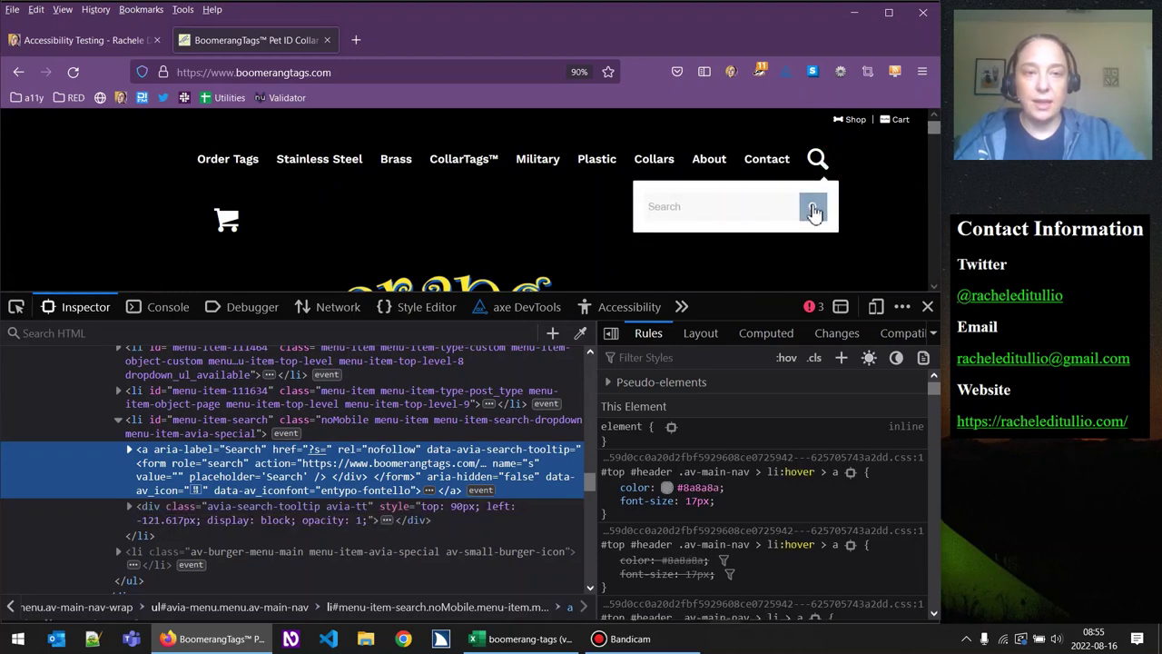
pyautogui.rightClick(814, 210)
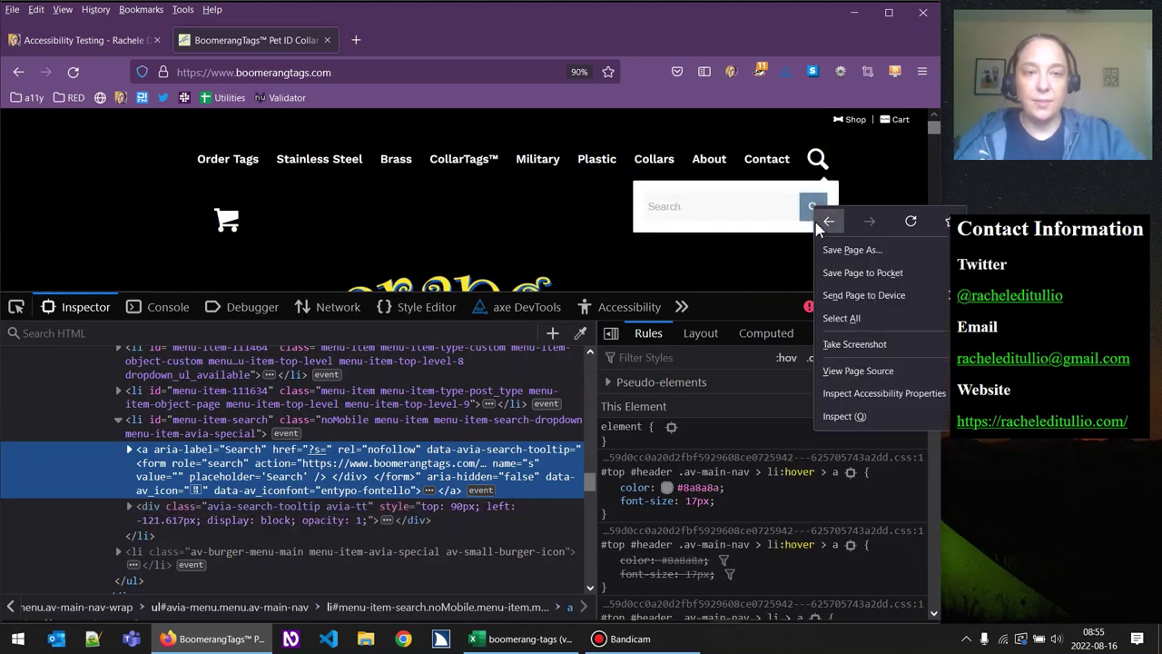
pyautogui.click(843, 419)
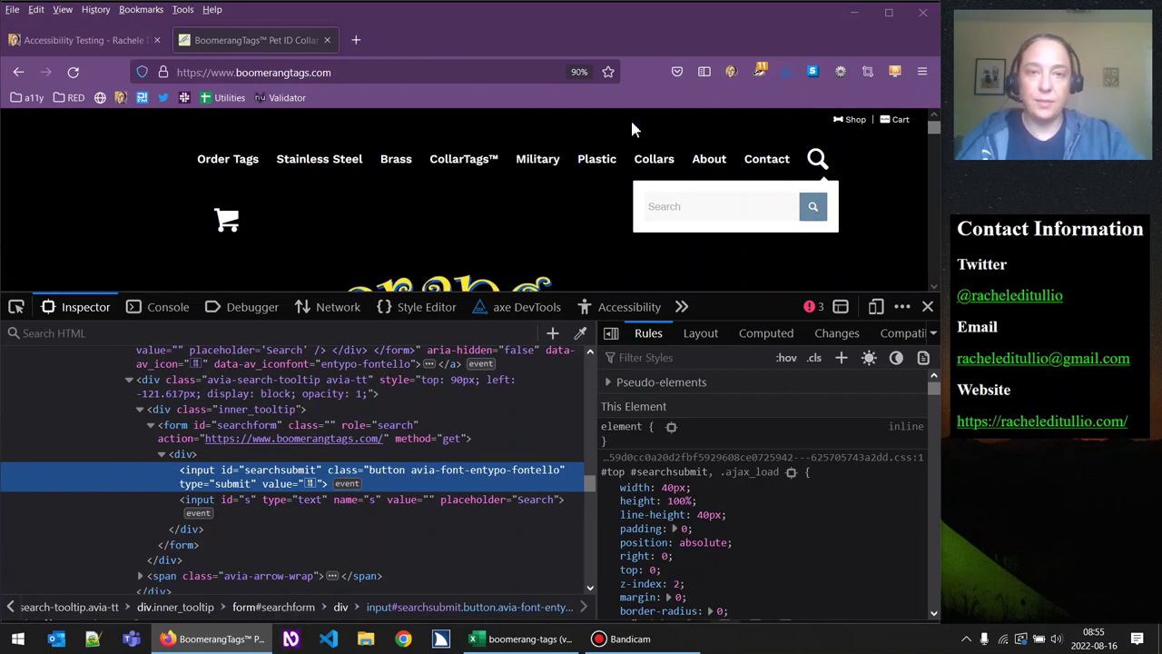
# Check keyboard focus through the header navigation to the Search icon and, in its opened search box, back to the submit button.
pyautogui.click(32, 98)
pyautogui.click(54, 226)
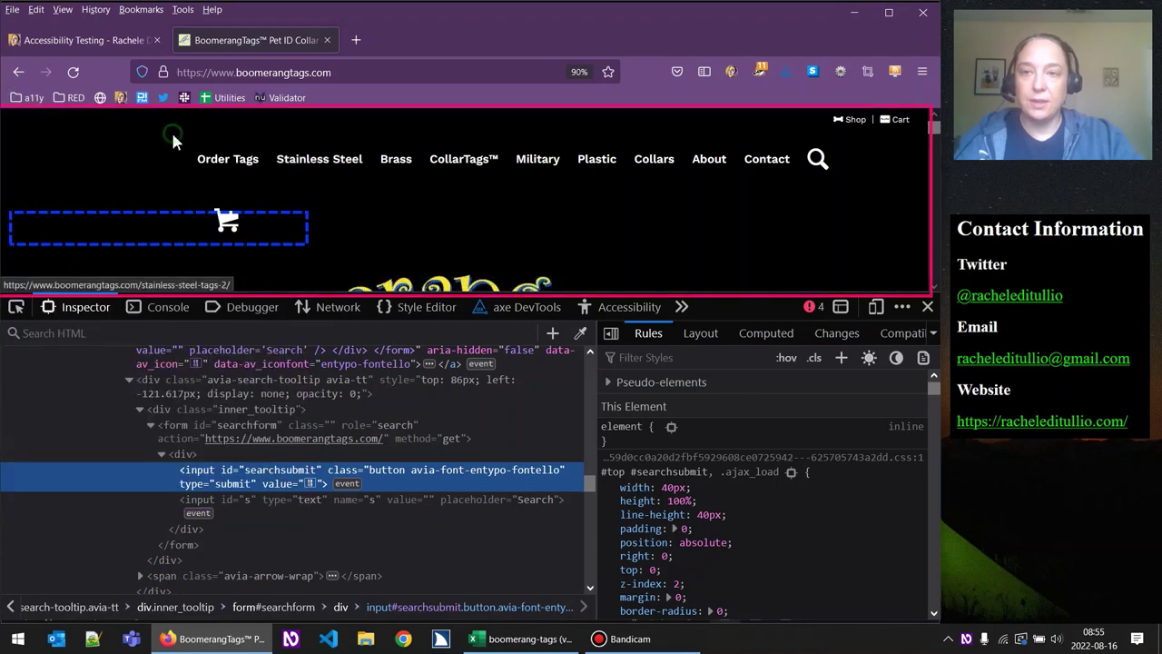
pyautogui.press('Tab')
pyautogui.press('Tab')
pyautogui.press('Tab')
pyautogui.press('Tab')
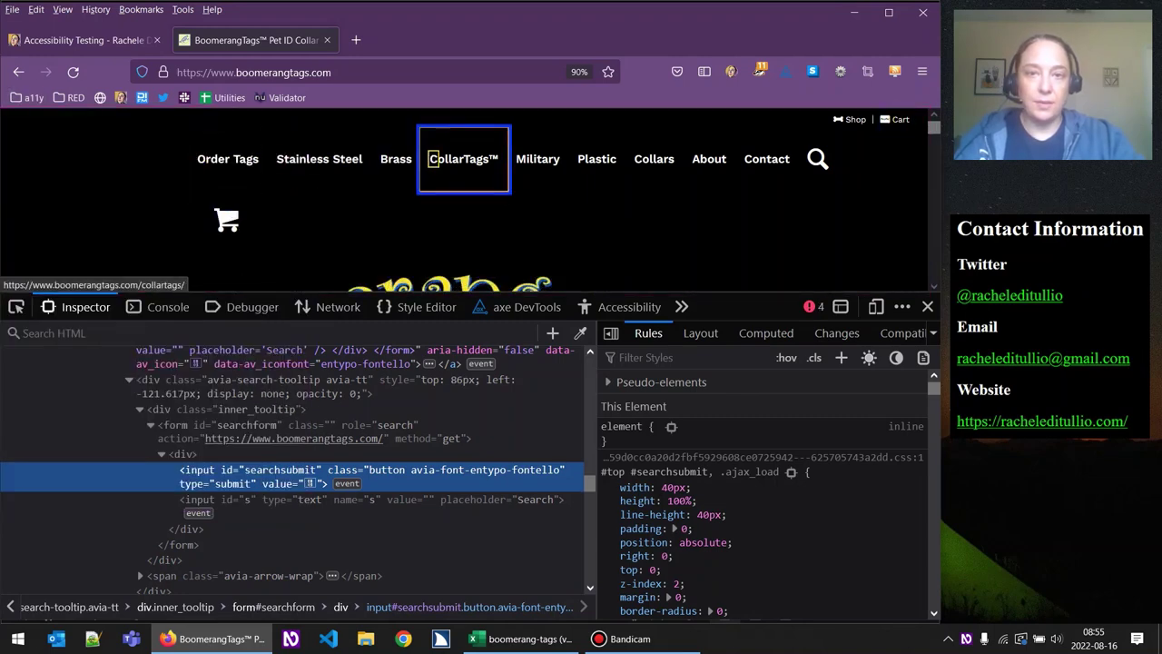
pyautogui.press('Tab')
pyautogui.press('Tab')
pyautogui.press('Tab')
pyautogui.press('Tab')
pyautogui.press('Tab')
pyautogui.press('Tab')
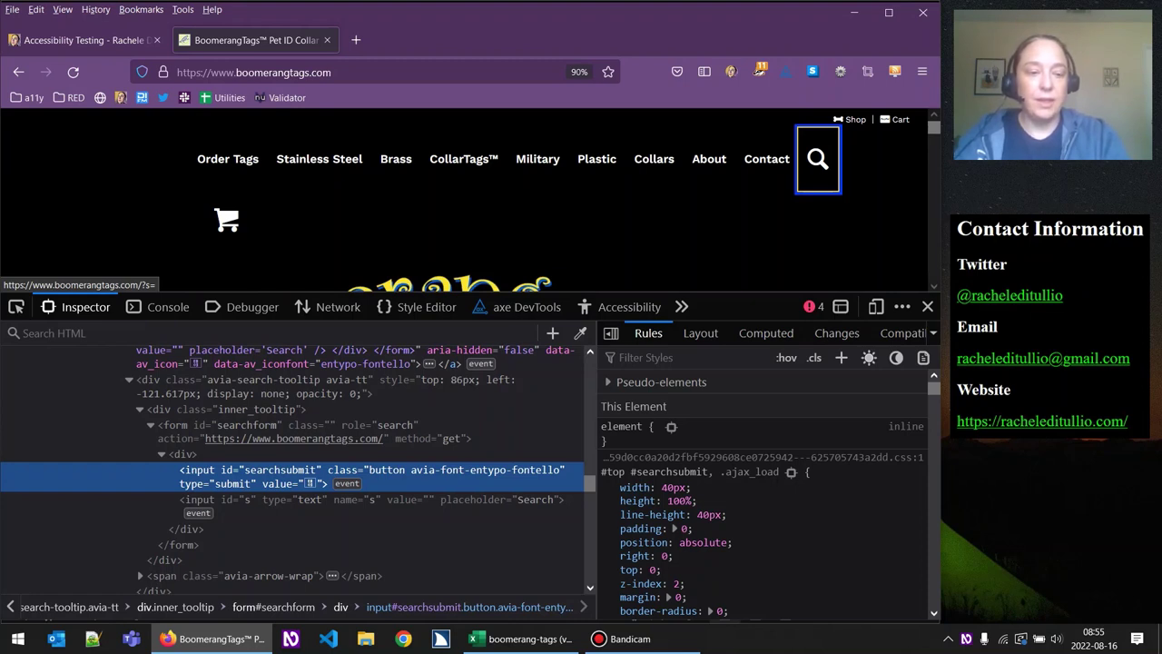
pyautogui.press('Return')
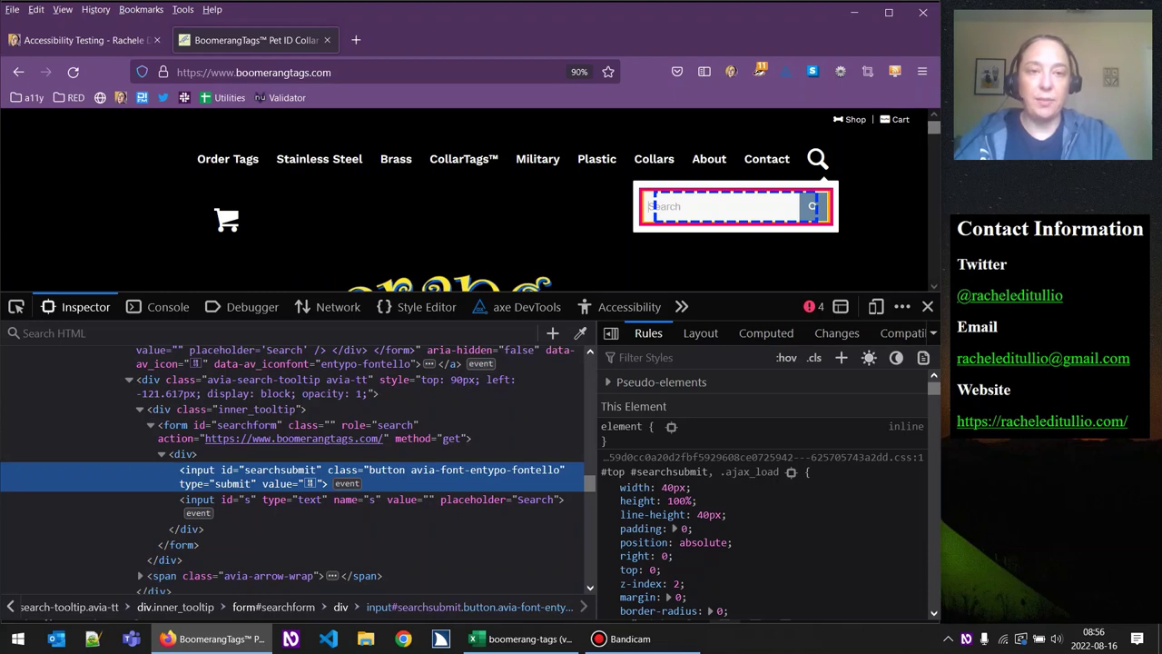
pyautogui.hotkey('shift', 'Tab')
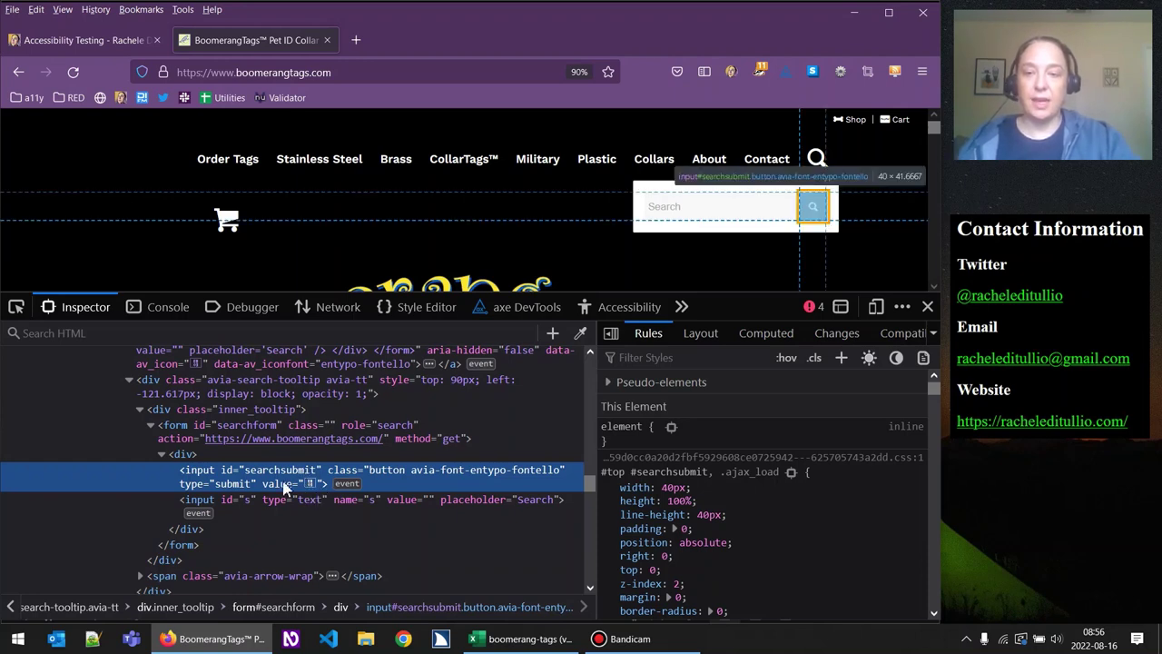
# Add aria-label="search" to the searchsubmit input's HTML and move keyboard focus from the search field to that button.
pyautogui.rightClick(218, 483)
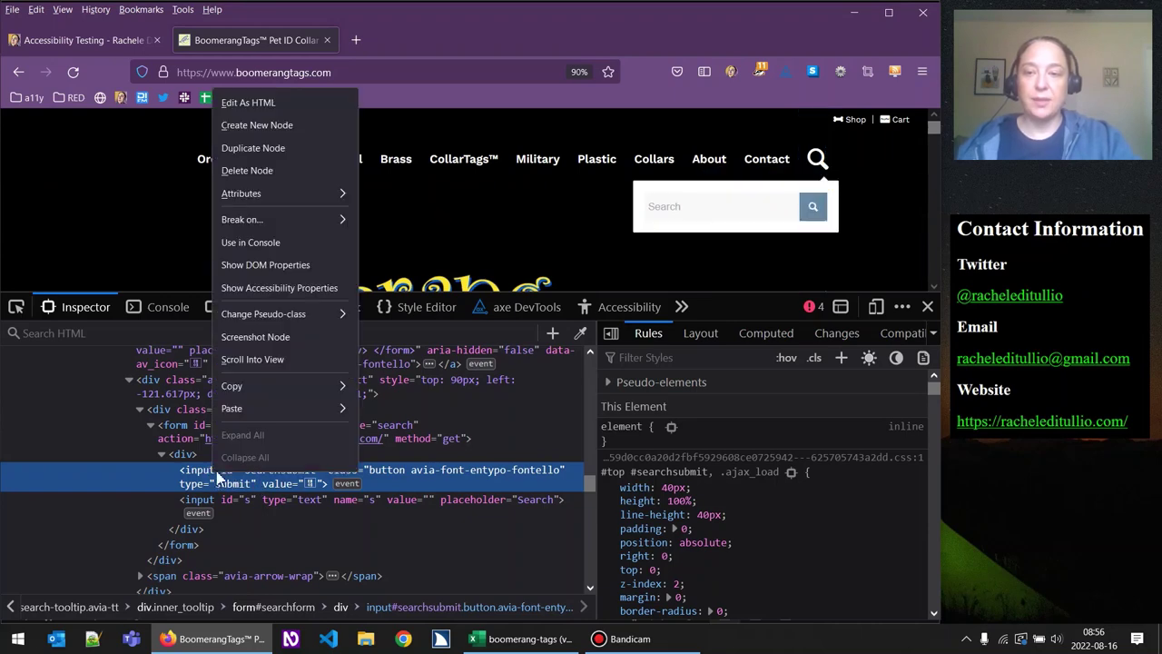
pyautogui.click(245, 99)
pyautogui.click(238, 474)
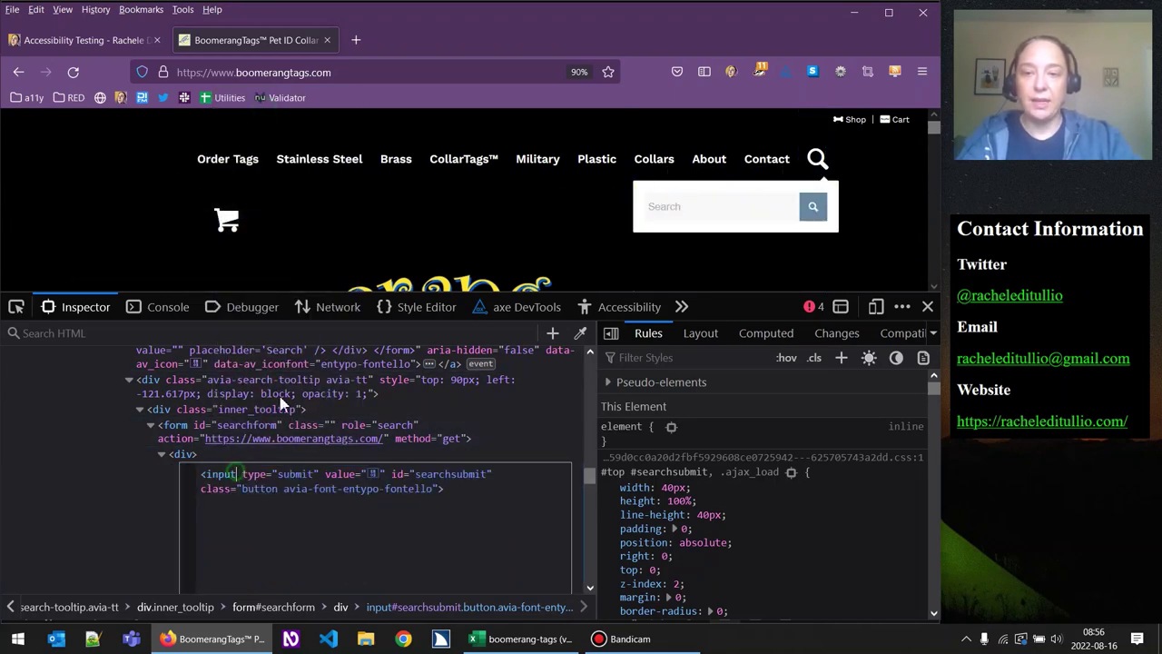
pyautogui.write('aria-i')
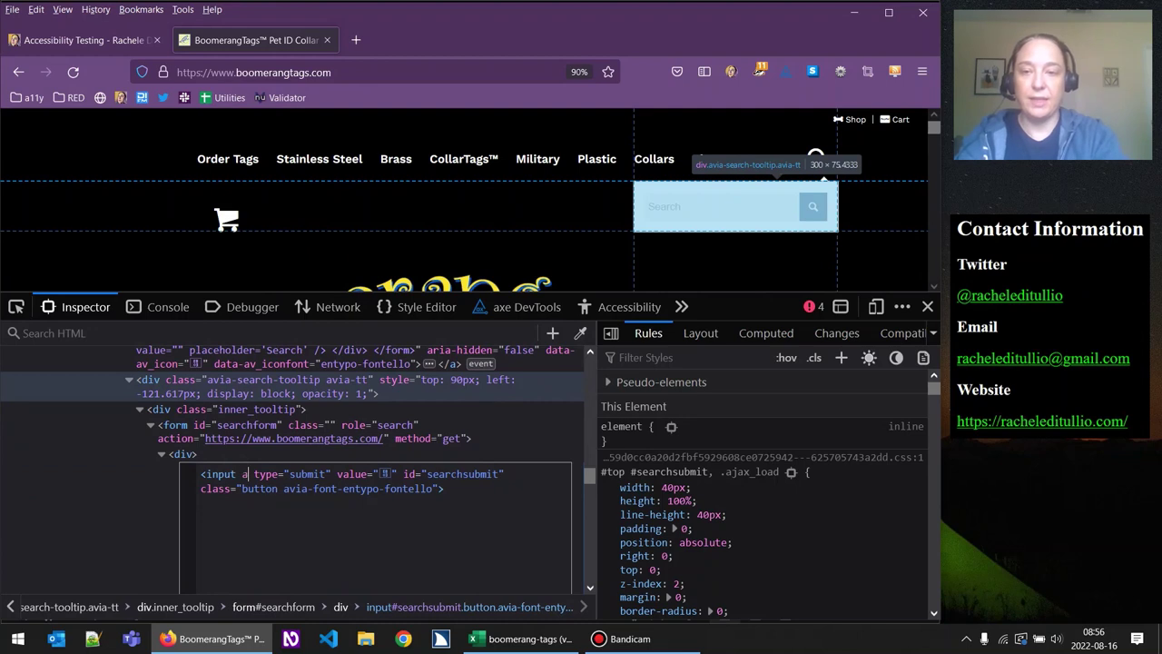
pyautogui.write('abel')
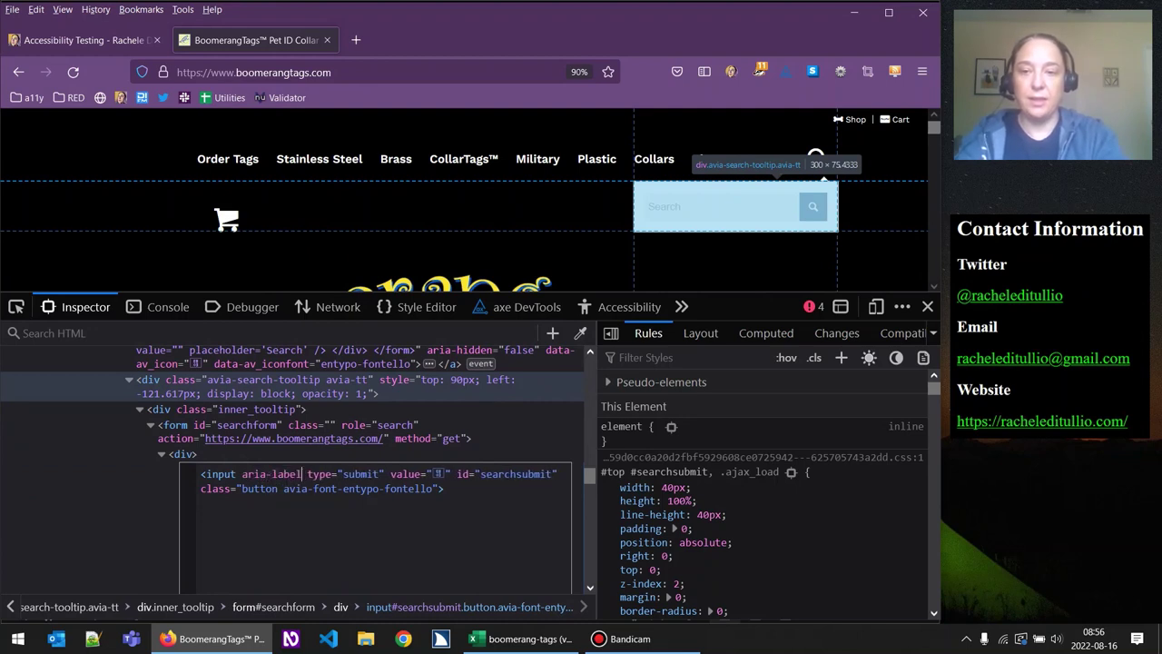
pyautogui.write('="')
pyautogui.write('search')
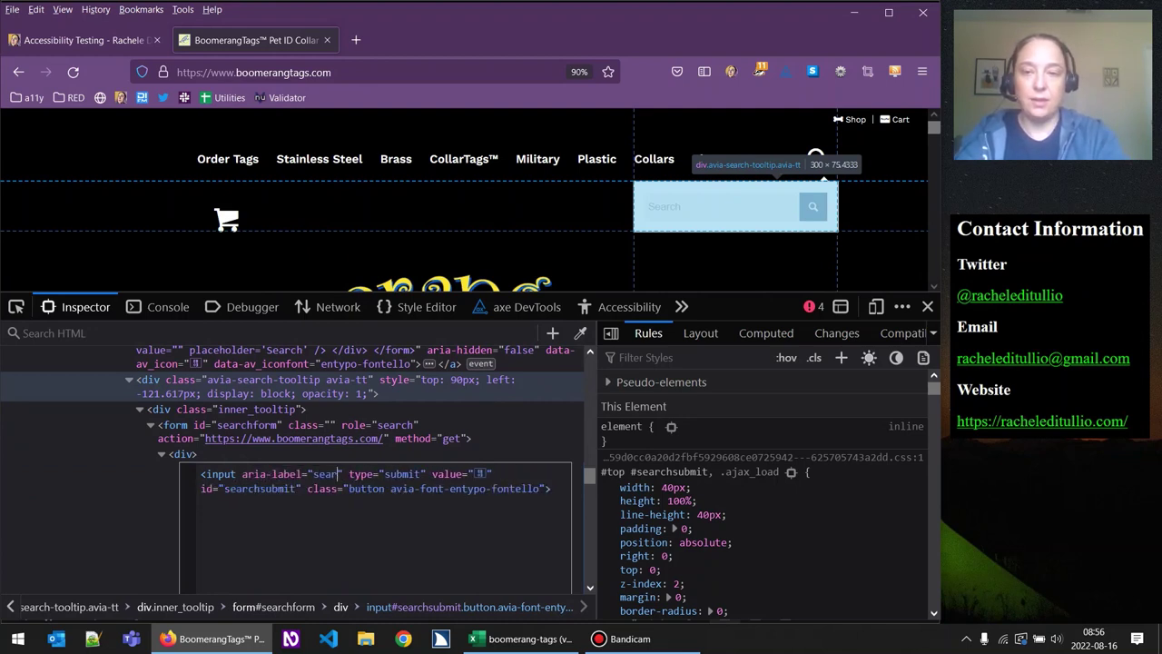
pyautogui.click(163, 491)
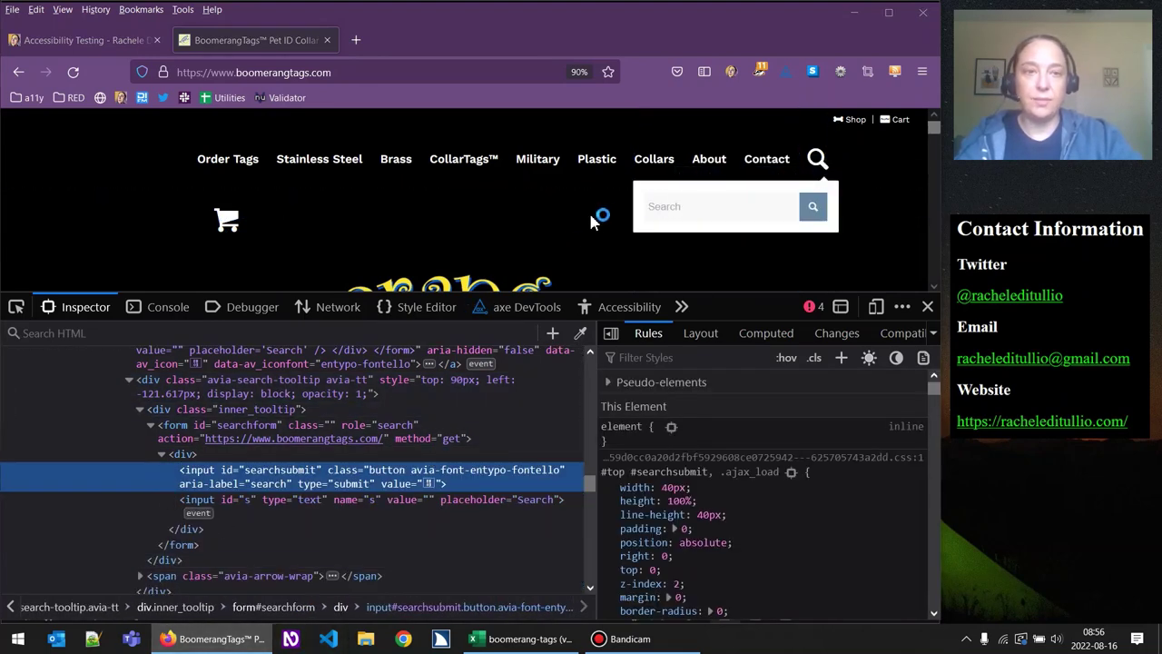
pyautogui.click(662, 220)
pyautogui.press('Tab')
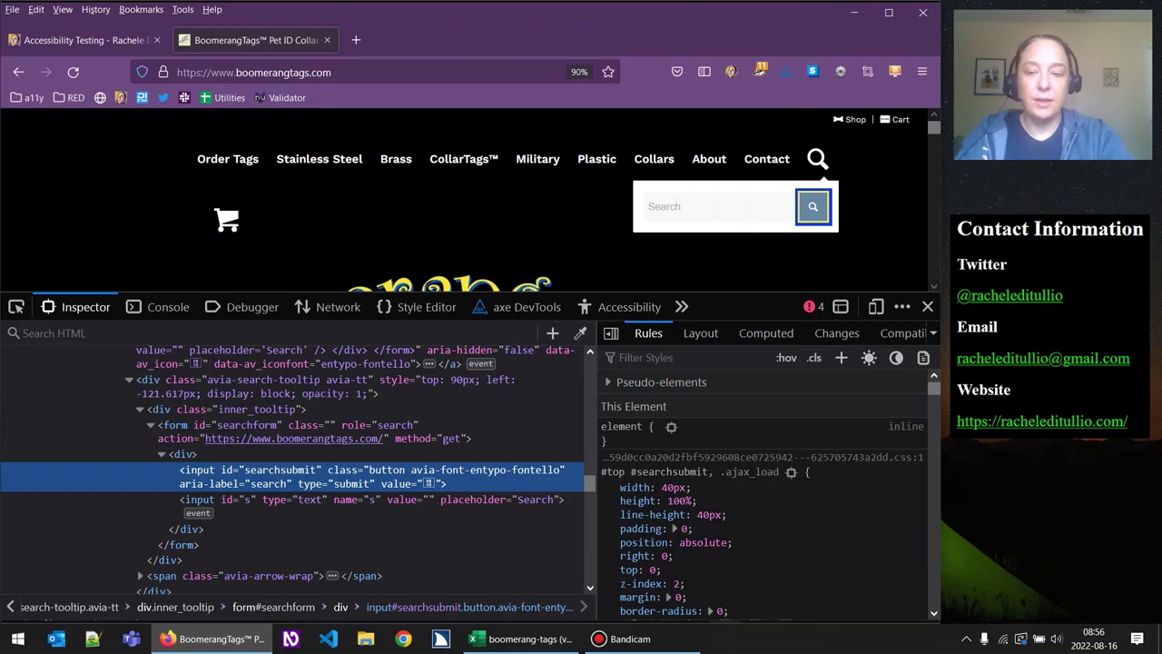
# Return to the Excel workbook and add the 1.1.1 issue "2) Active icon for "Search" button does not have an accessible name.".
pyautogui.hotkey('alt', 'Tab')
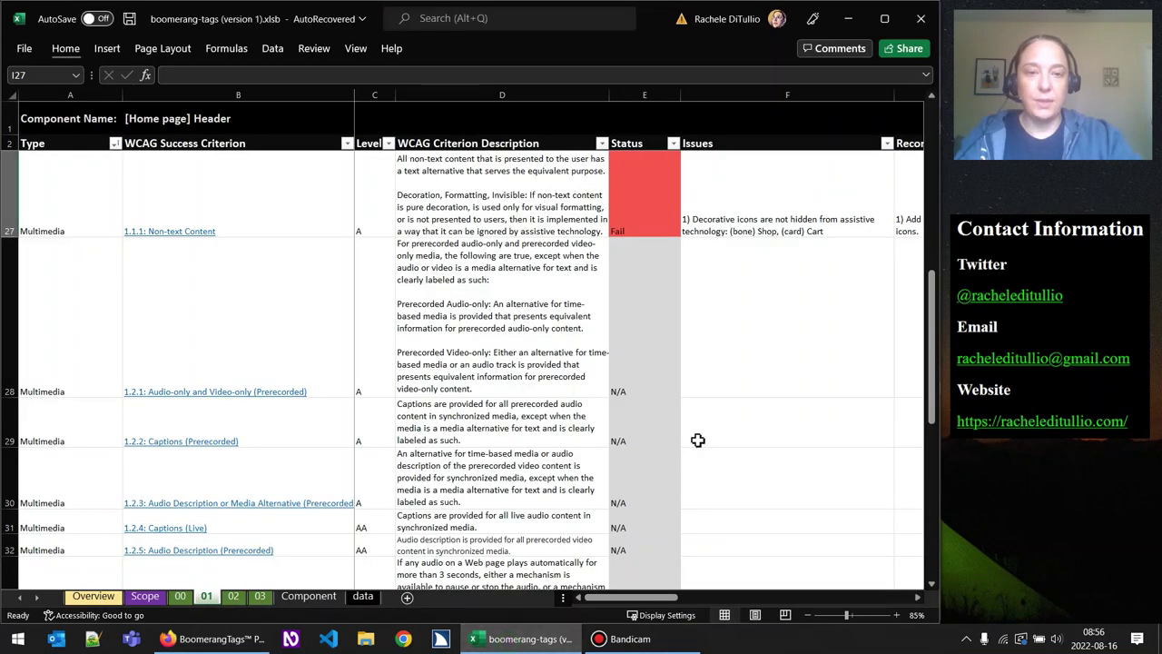
pyautogui.doubleClick(837, 231)
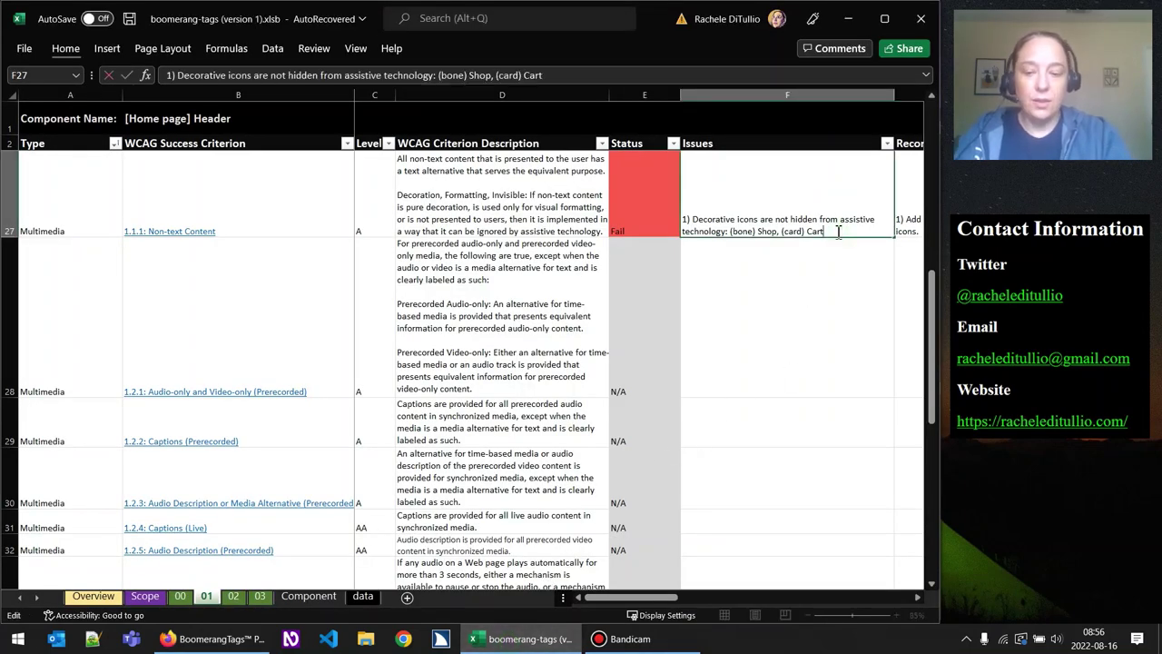
pyautogui.hotkey('alt', 'Return')
pyautogui.write('2')
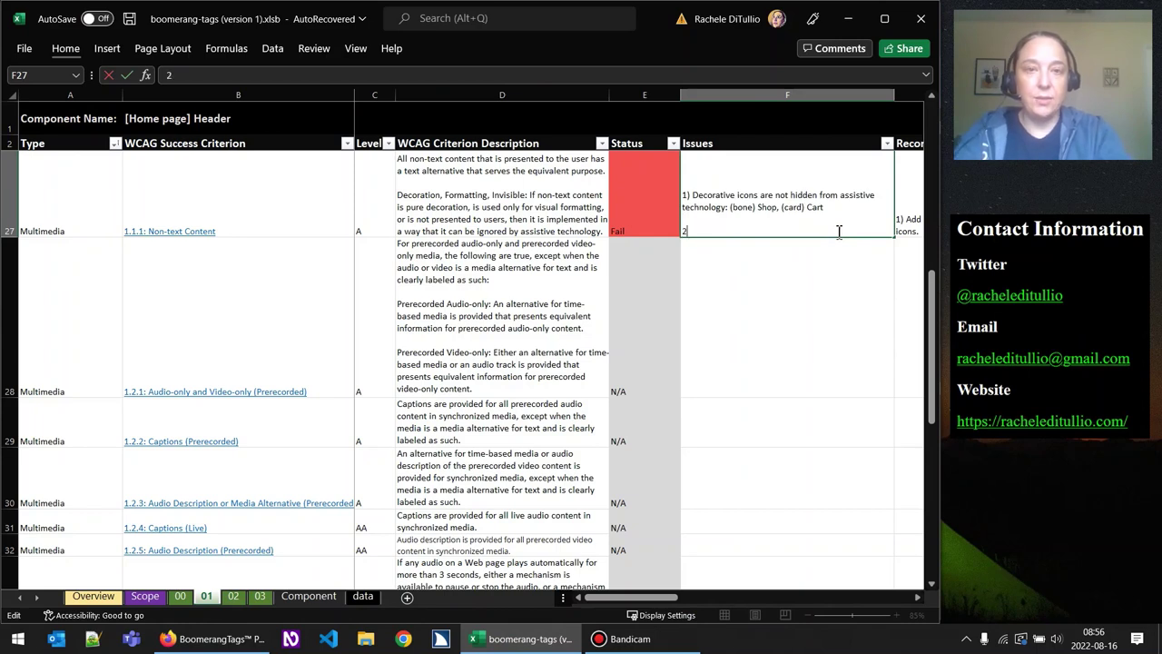
pyautogui.write(') Active icon')
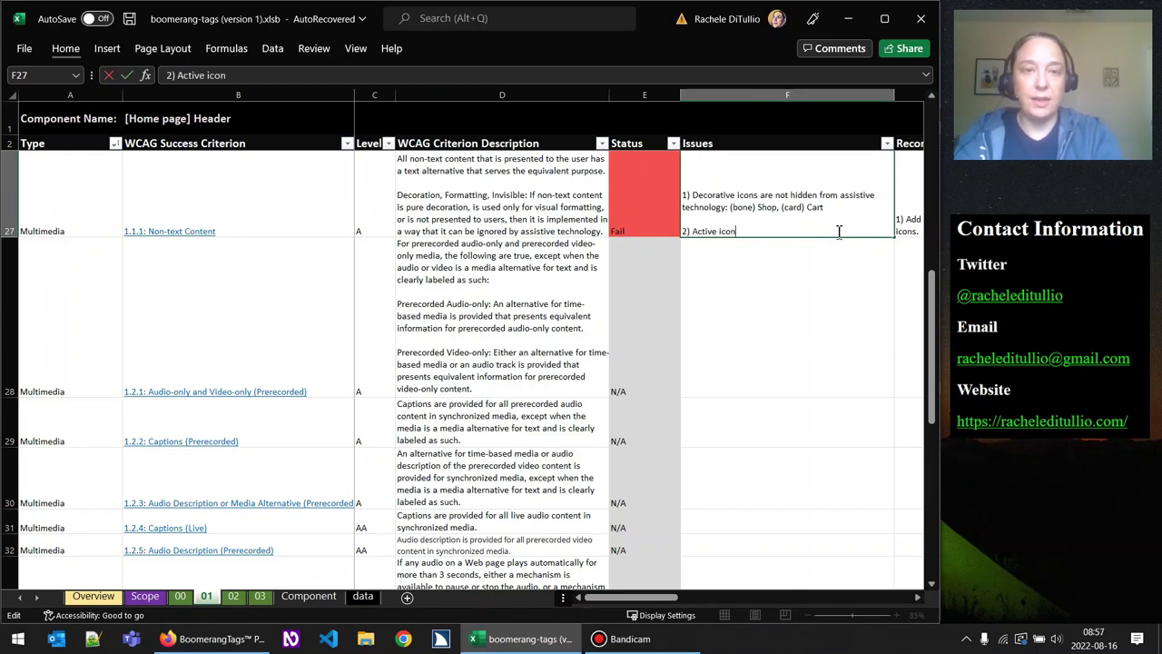
pyautogui.write(' for "Search" button')
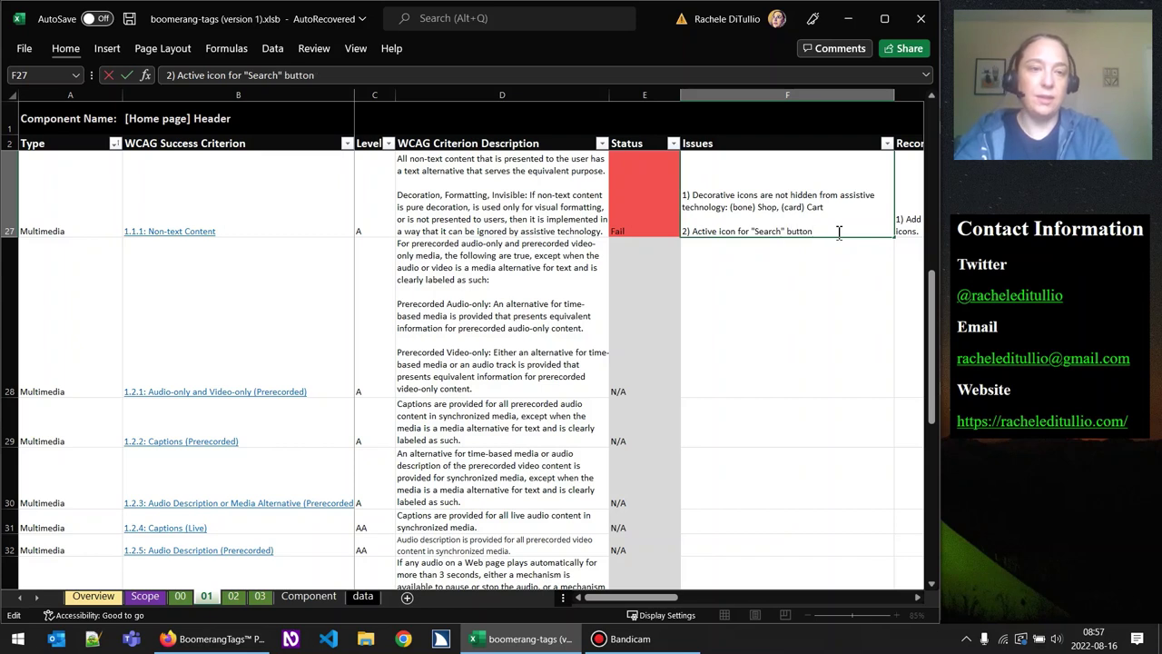
pyautogui.write(' does not have')
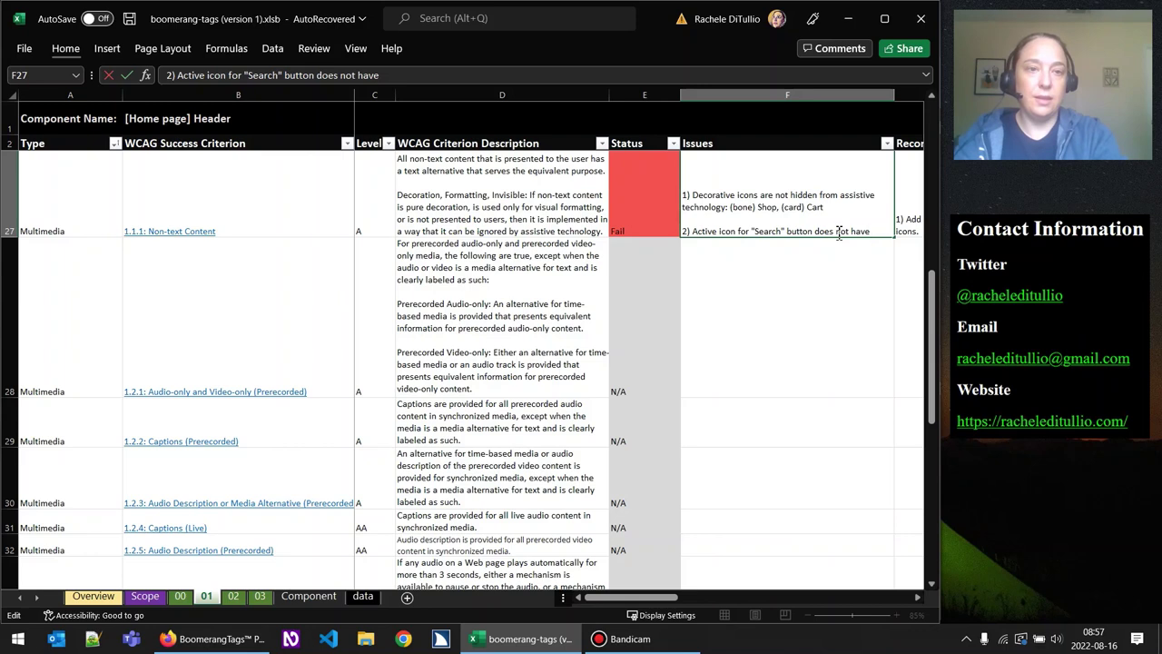
pyautogui.write(' an accessible name.')
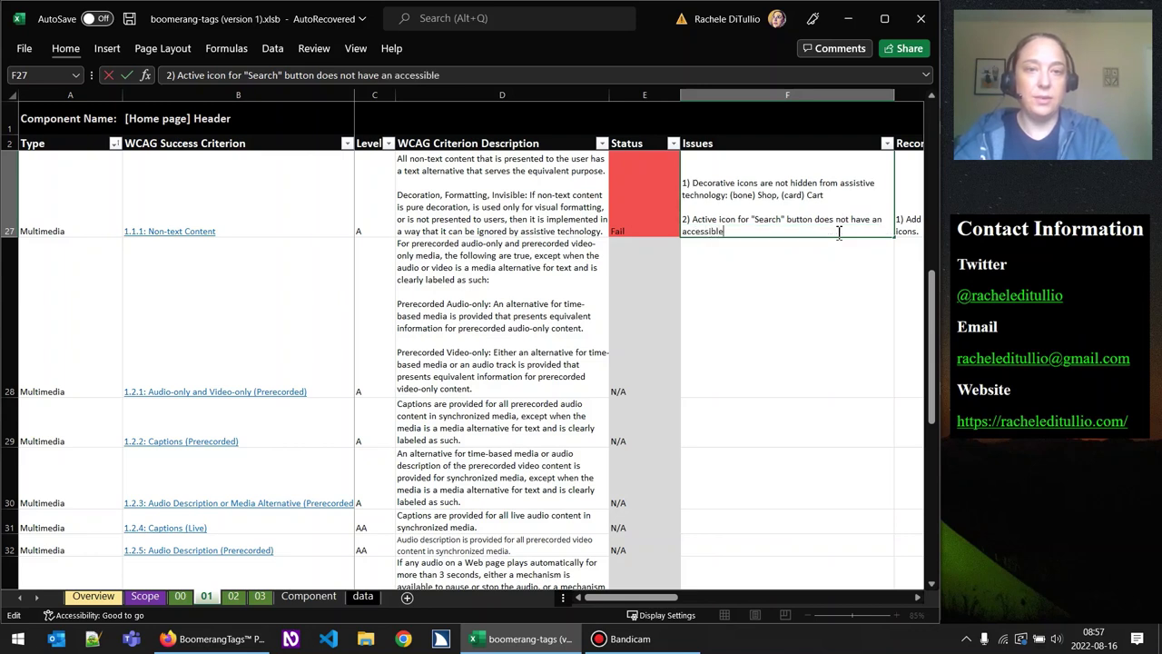
pyautogui.press('Tab')
# Add the 1.1.1 recommendation "2) Add the aria-label attribute to the "Search" button to provide an accessible name.".
pyautogui.hotkey('alt', 'Return')
pyautogui.write('2)')
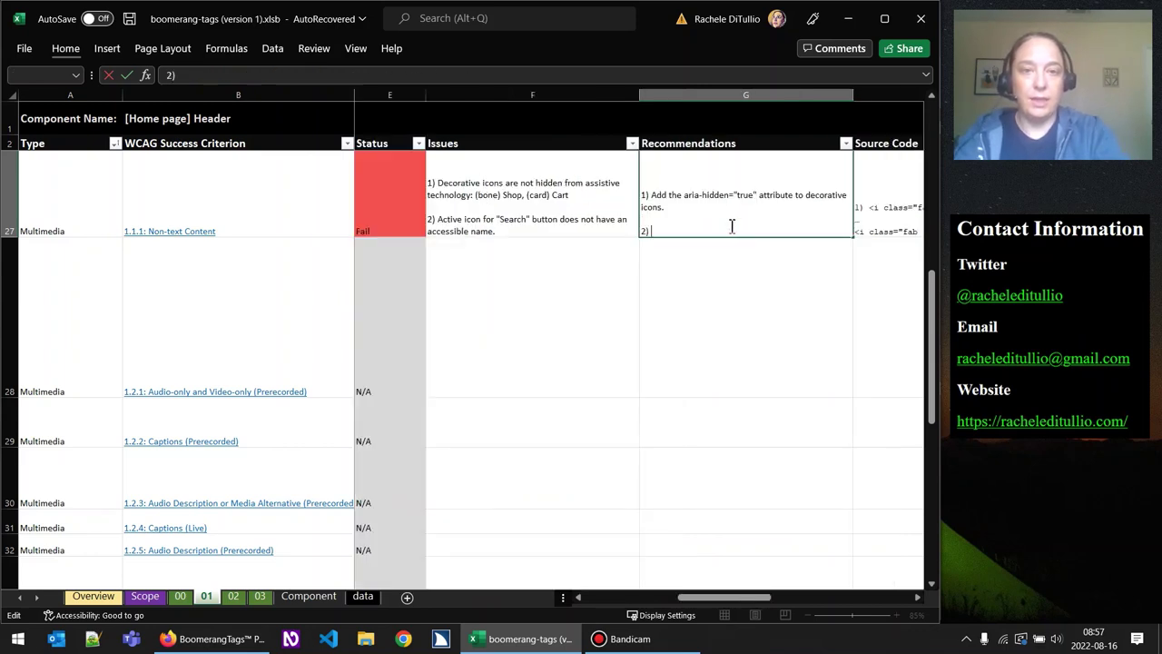
pyautogui.write(' Add th')
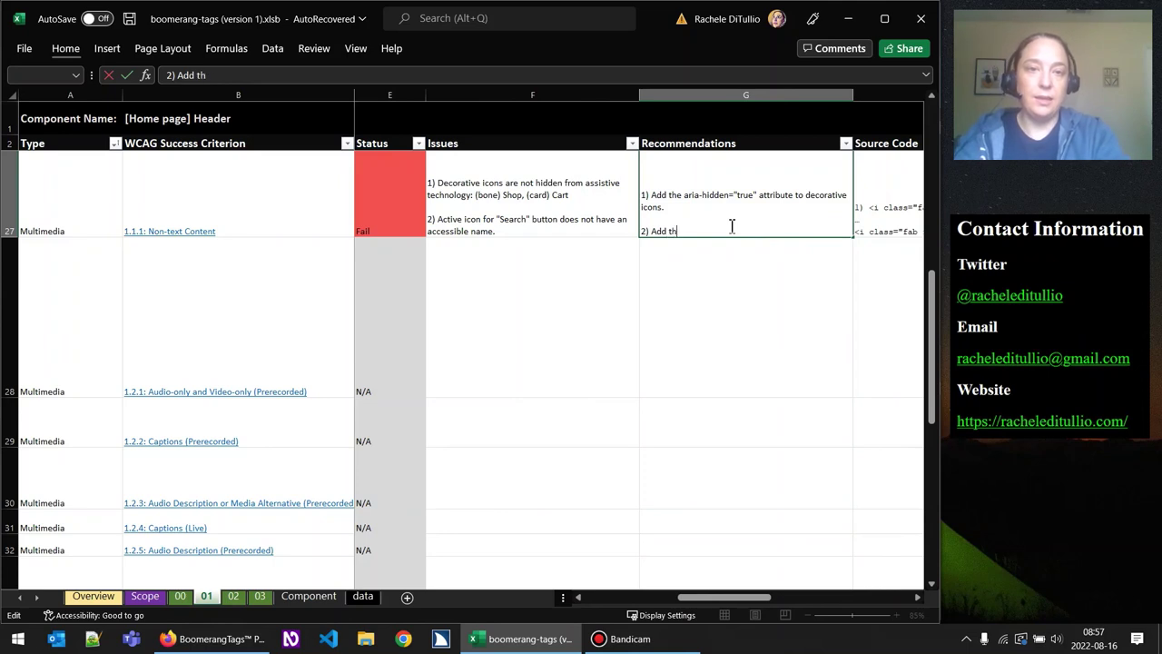
pyautogui.write('e aria-label a')
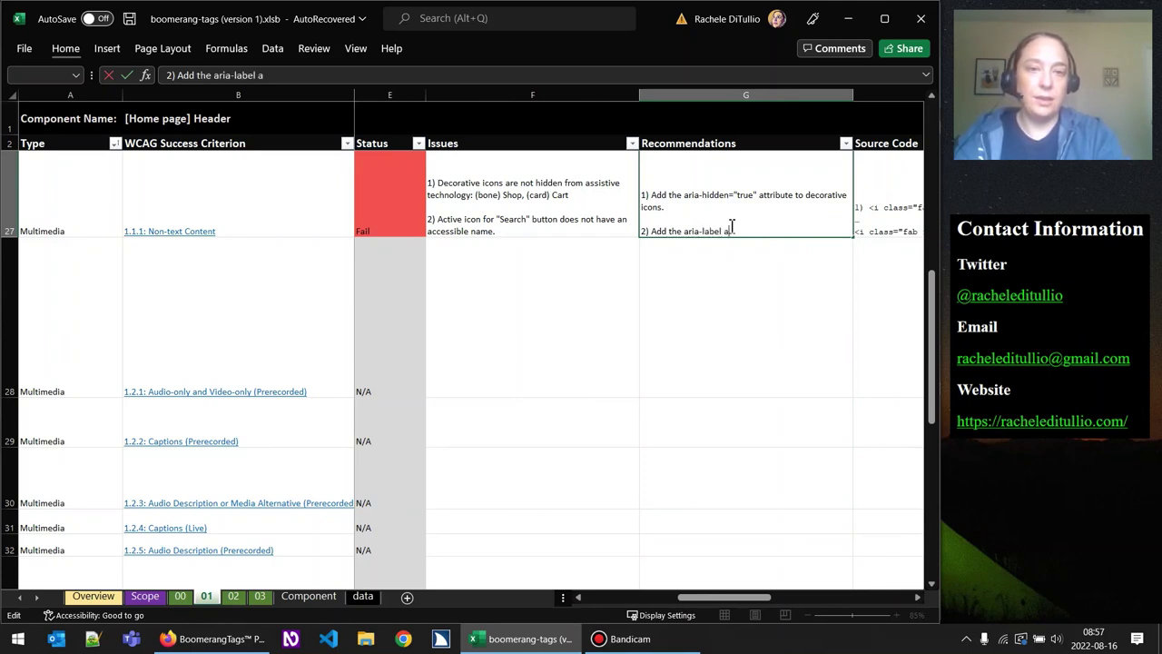
pyautogui.write('ttribute to the')
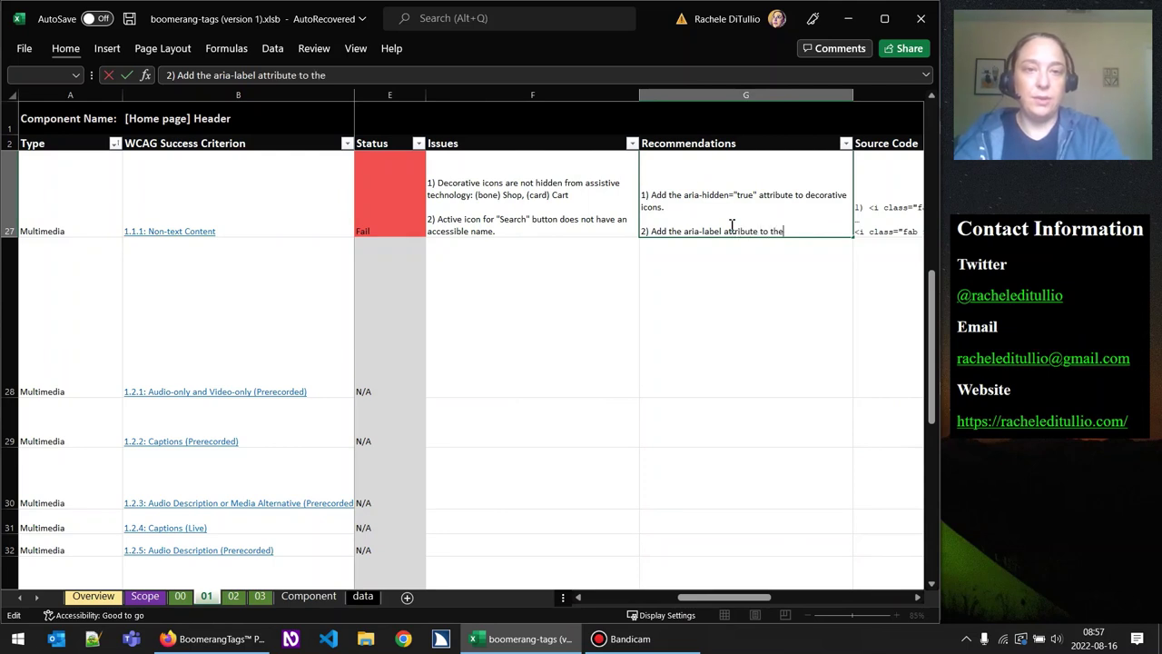
pyautogui.write(' "Search"')
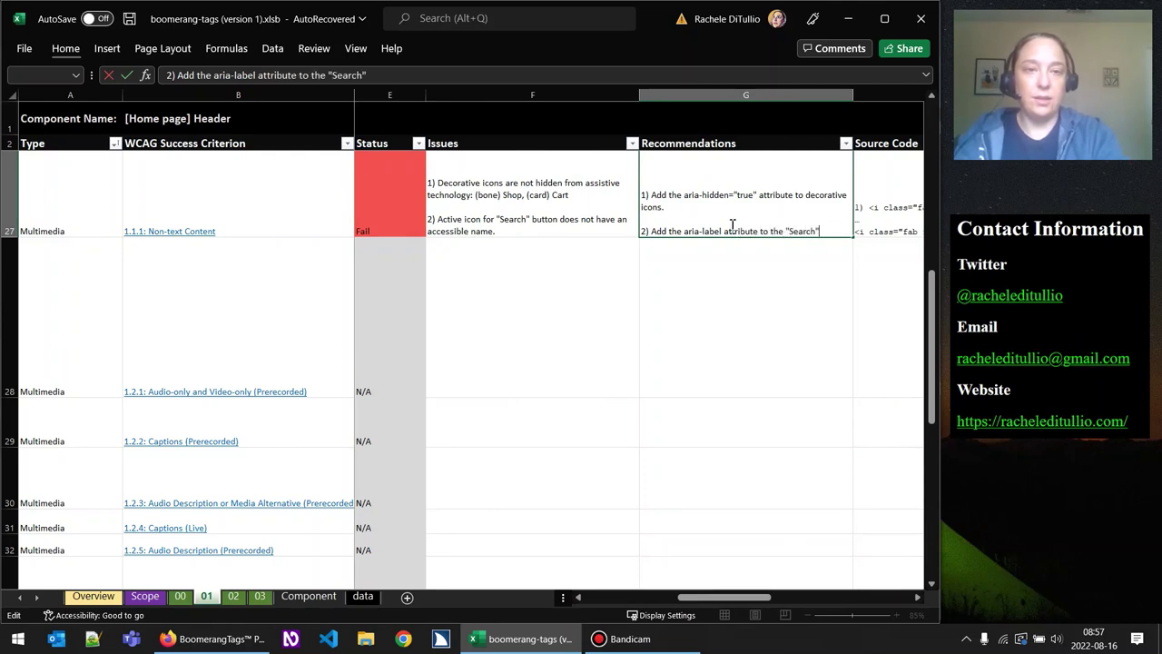
pyautogui.write(' button to provi')
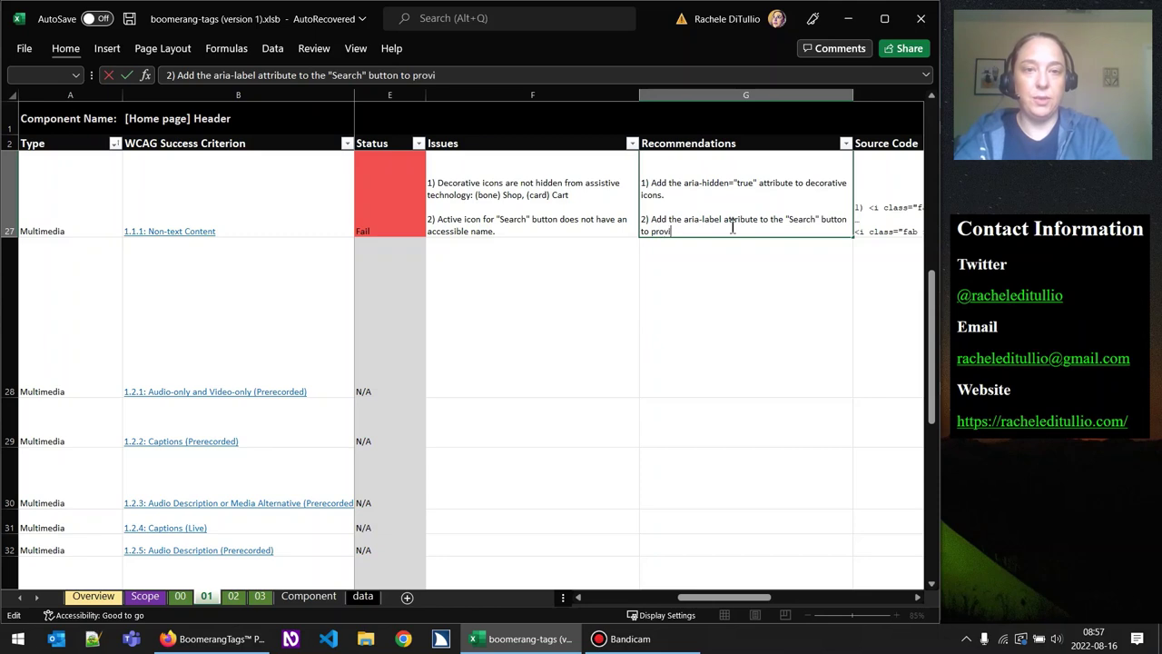
pyautogui.write('de an acces')
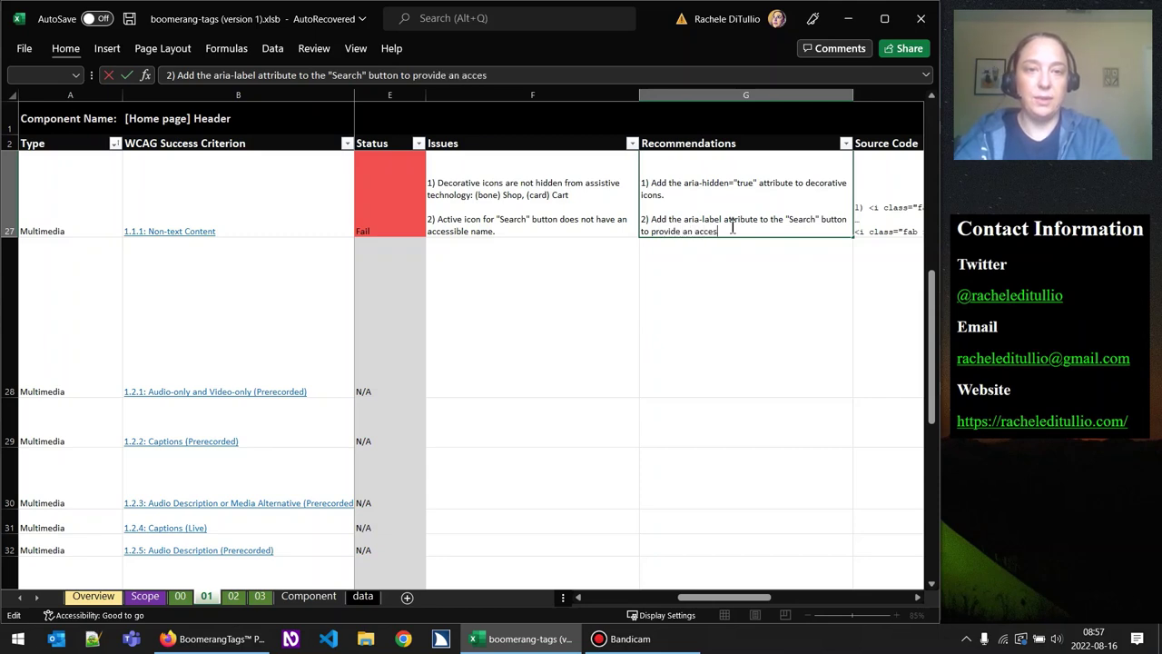
pyautogui.write('sible name.')
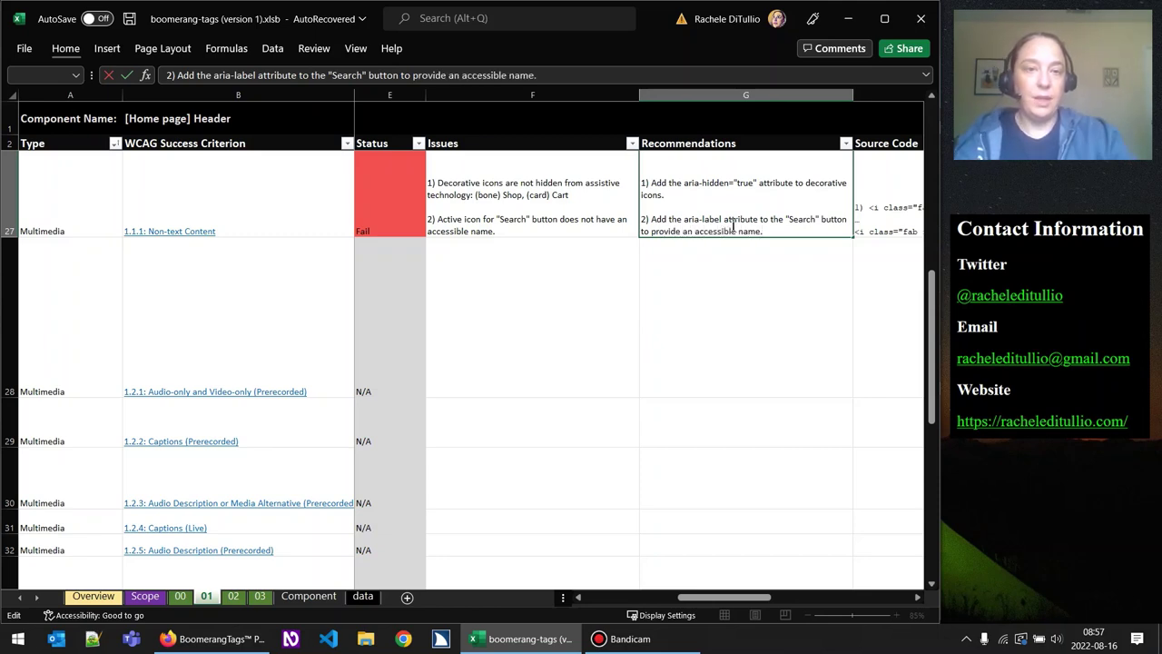
# Switch to Firefox and remove the aria-label="search" attribute from the searchsubmit input's HTML.
pyautogui.click(217, 638)
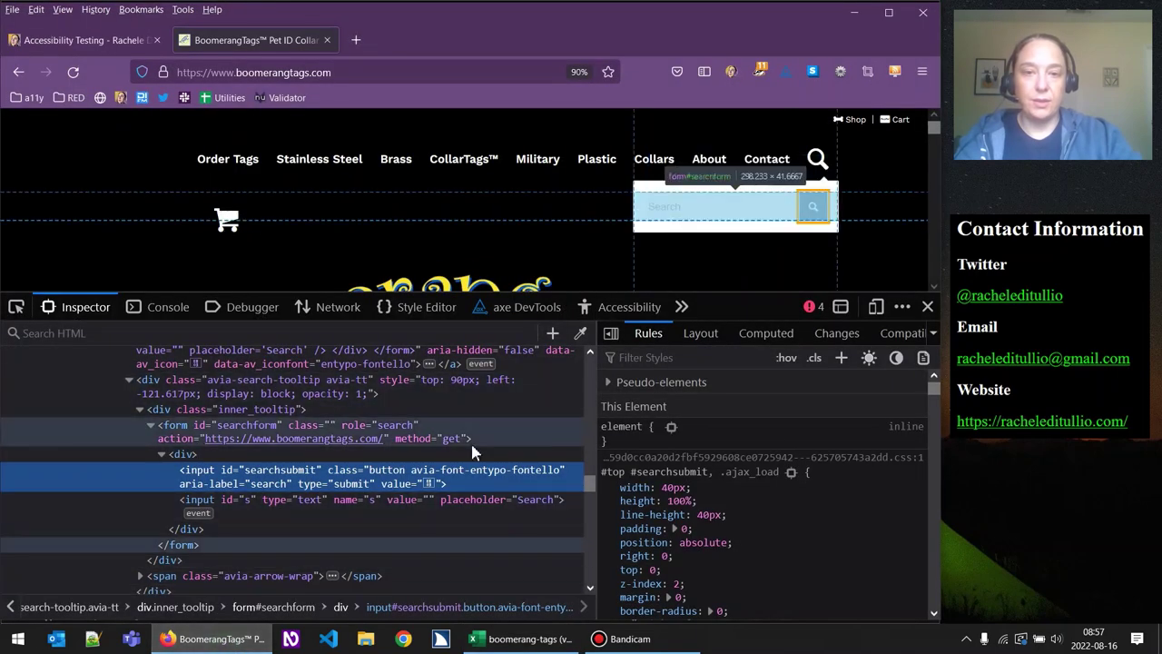
pyautogui.moveTo(302, 488)
pyautogui.mouseDown()
pyautogui.moveTo(181, 483)
pyautogui.moveTo(319, 478)
pyautogui.mouseUp()
pyautogui.rightClick(319, 478)
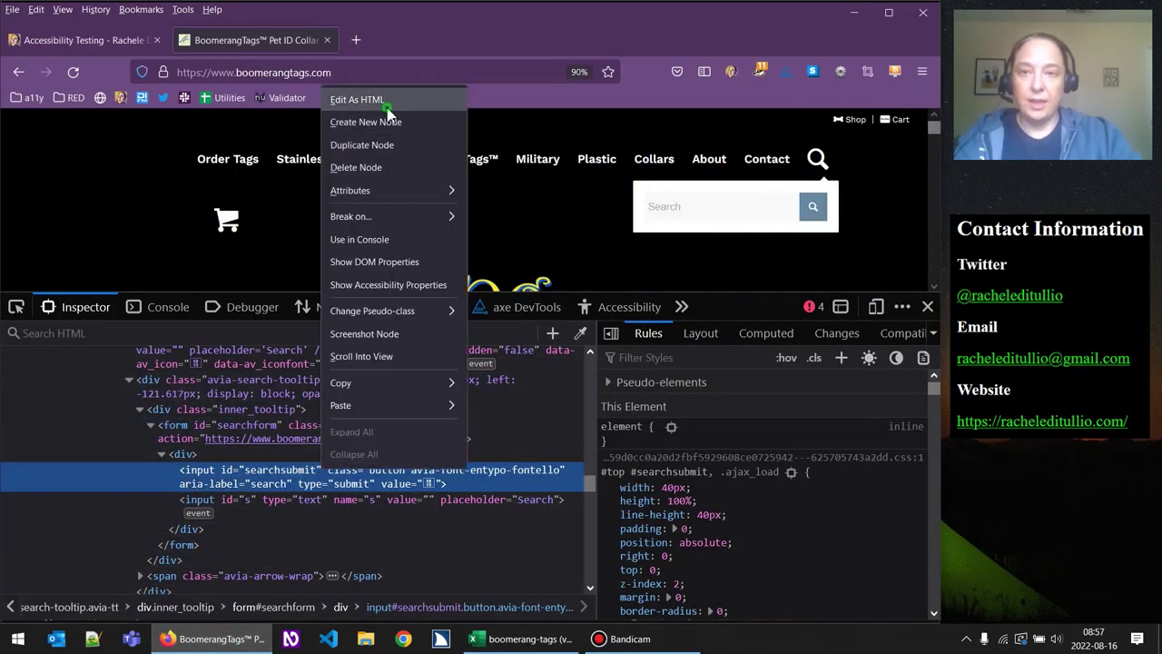
pyautogui.click(340, 96)
pyautogui.moveTo(241, 473); pyautogui.dragTo(362, 473)
pyautogui.press('BackSpace')
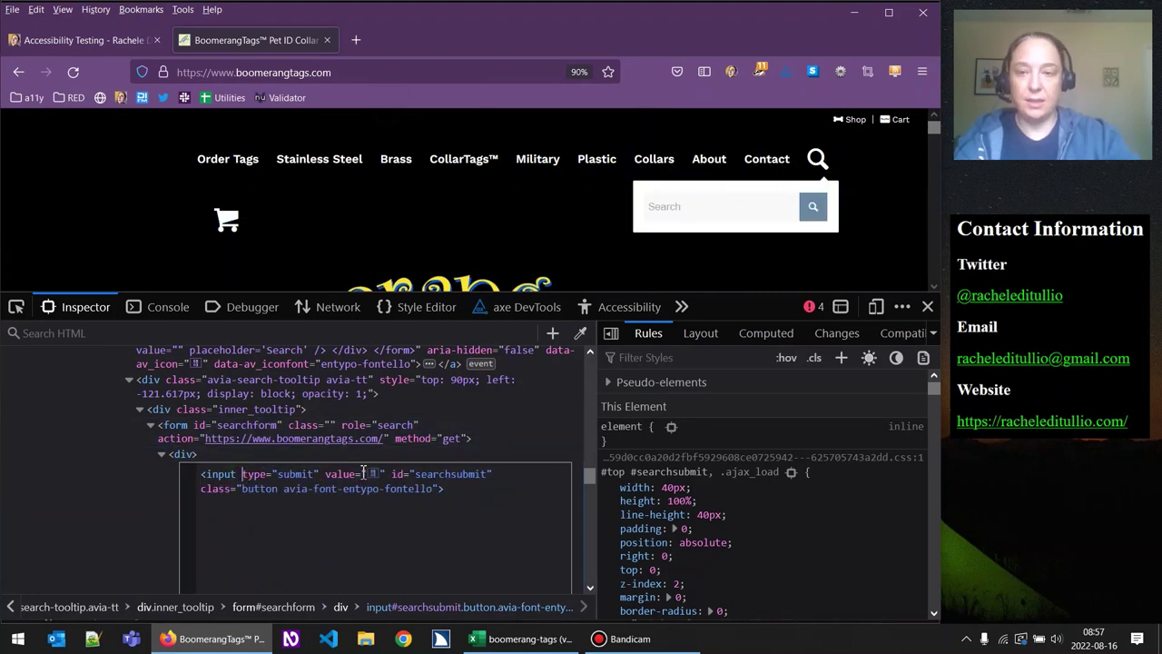
pyautogui.click(96, 472)
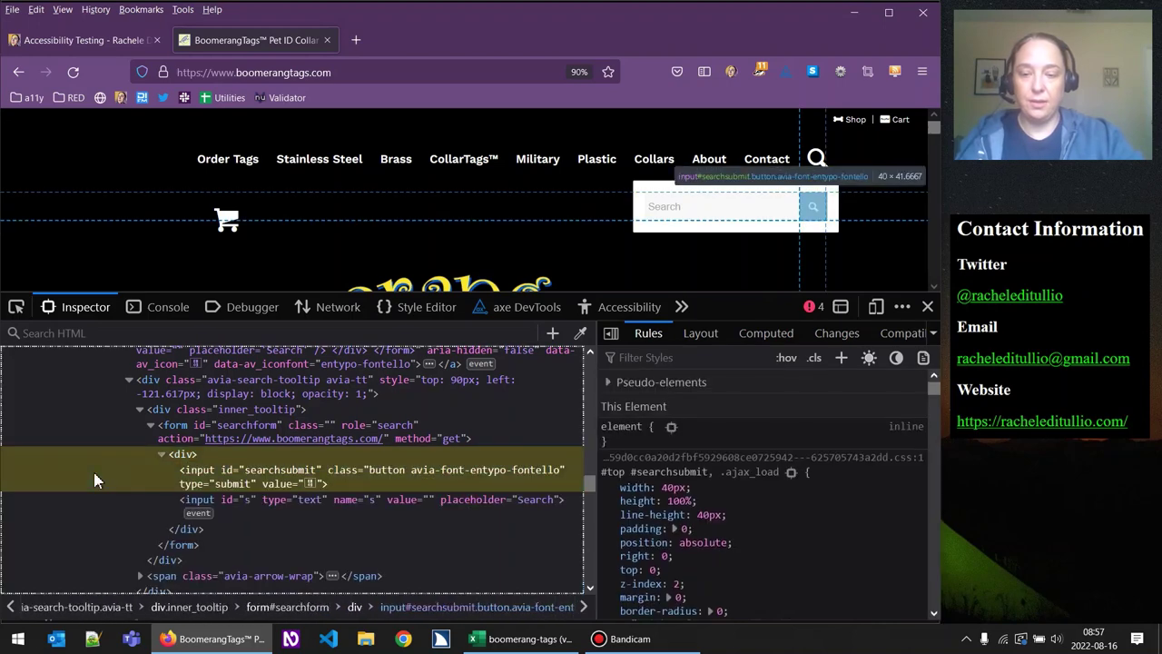
# Copy the searchsubmit input's outer HTML and paste it as item "2)" in the 1.1.1 Source Code cell of the Excel workbook.
pyautogui.rightClick(191, 475)
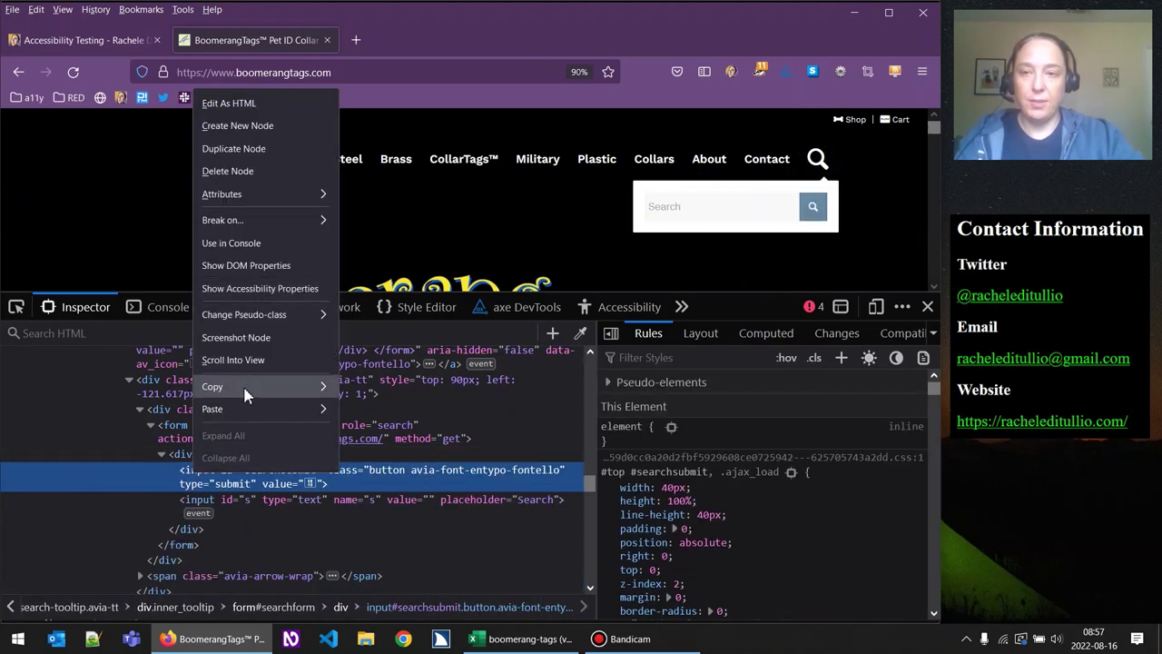
pyautogui.moveTo(249, 388)
pyautogui.click(370, 409)
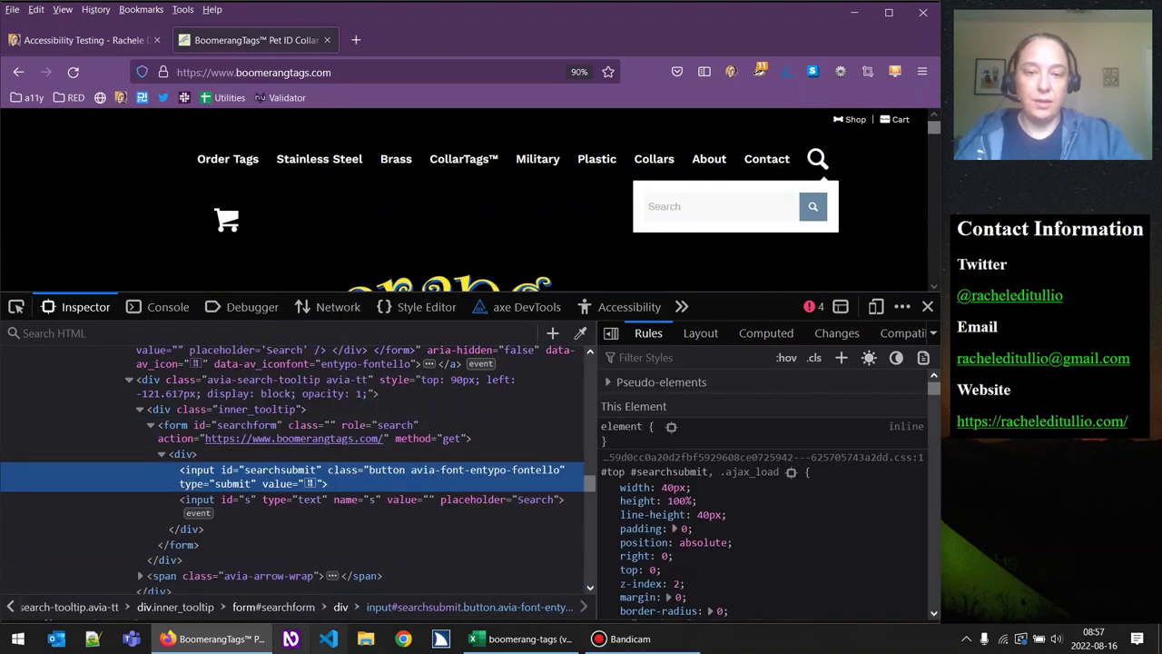
pyautogui.click(522, 638)
pyautogui.doubleClick(885, 227)
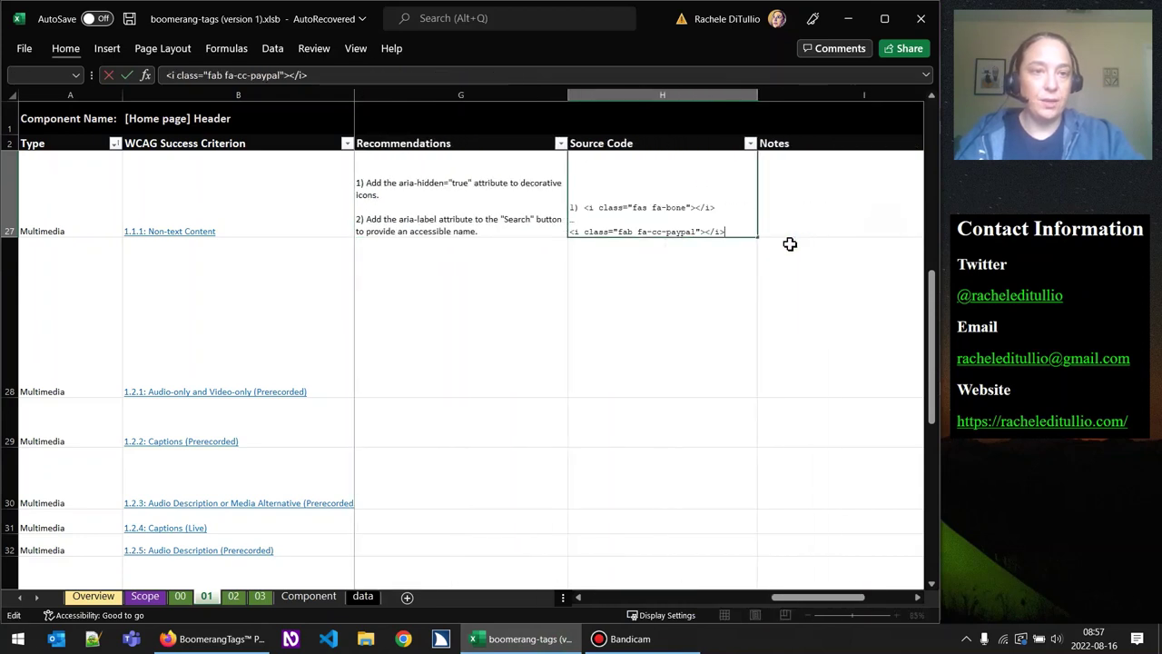
pyautogui.click(750, 229)
pyautogui.hotkey('alt', 'Return')
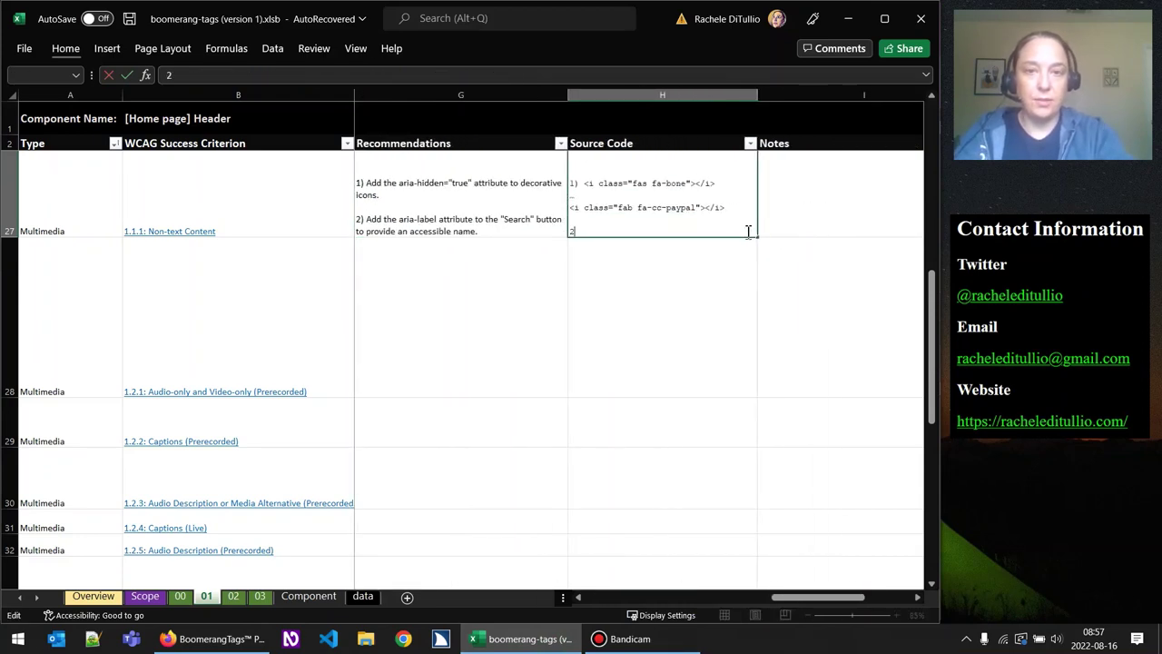
pyautogui.write('2)')
pyautogui.write('<input type="submit" value=" · " id="searchsubmit" class="button avia-font-entypo-fontello">')
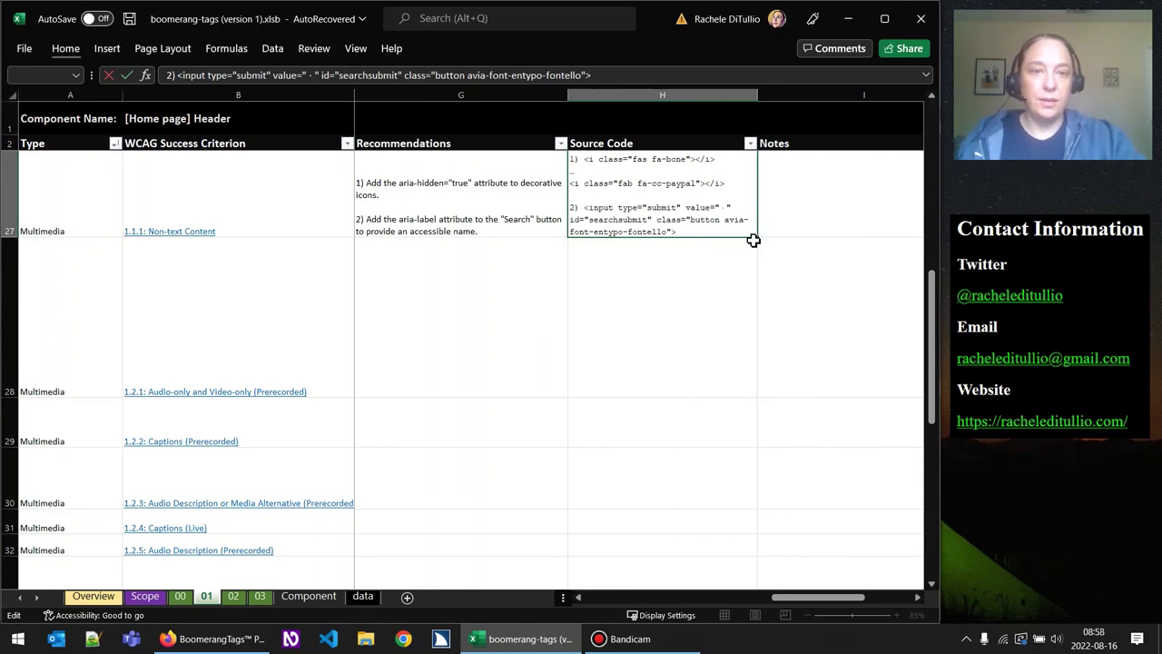
pyautogui.click(776, 222)
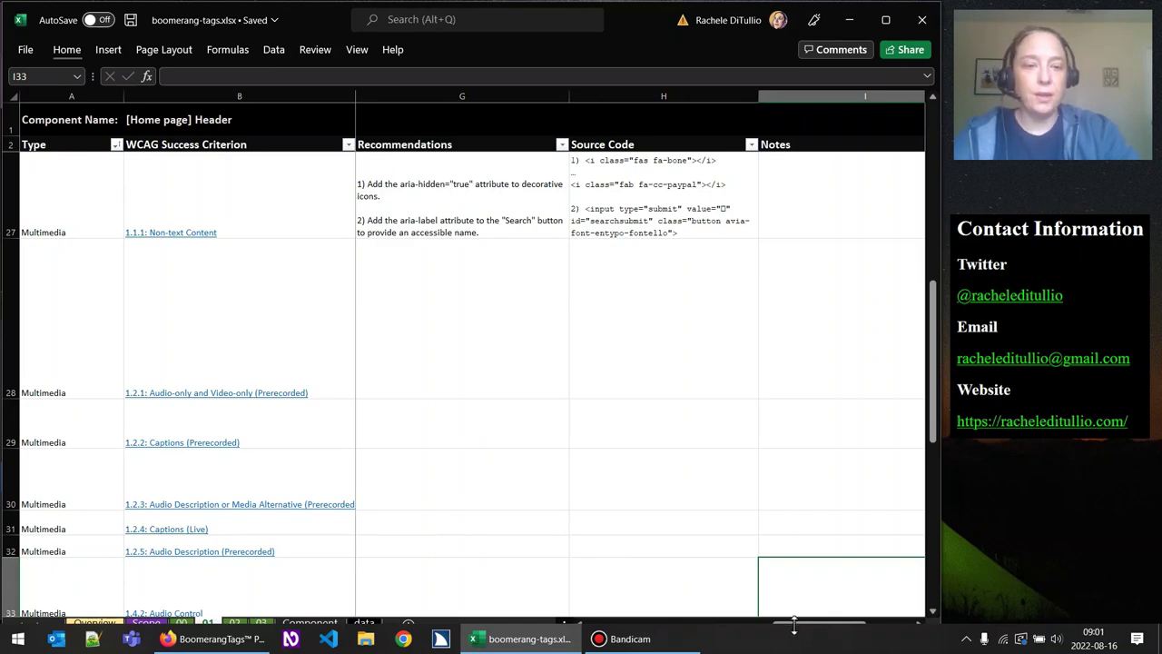
# Review the statuses of the Multimedia criteria from 1.1.1 to 1.4.5 and the first Order and Focus criterion, 1.3.2 Meaningful Sequence.
pyautogui.moveTo(795, 627); pyautogui.dragTo(558, 641)
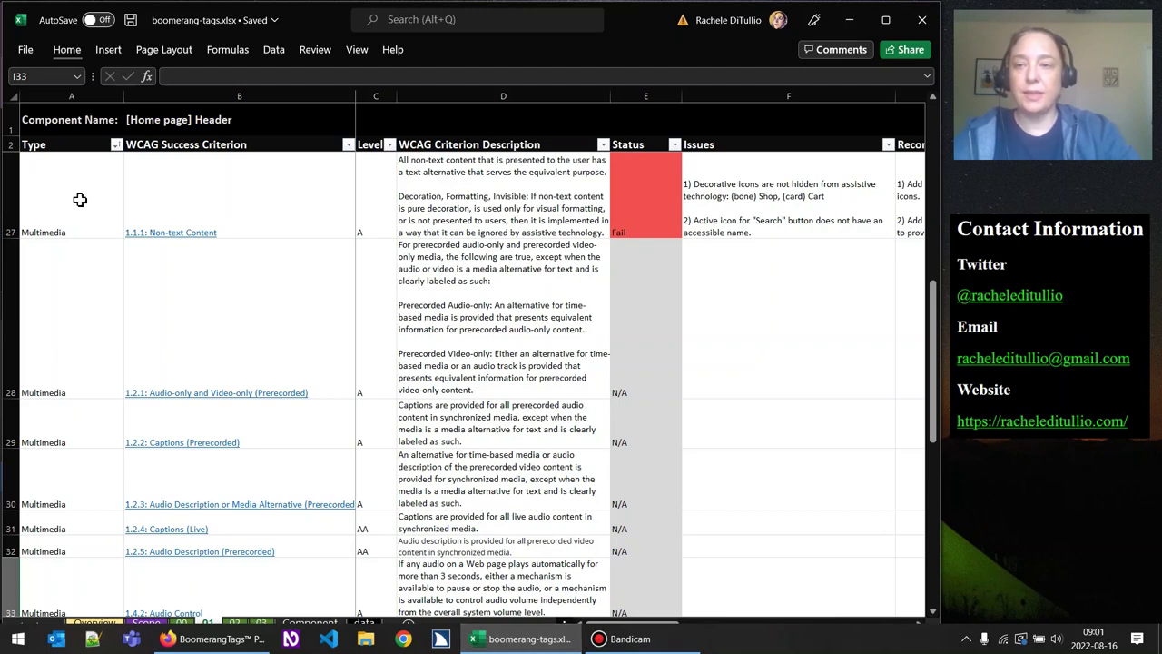
pyautogui.click(653, 299)
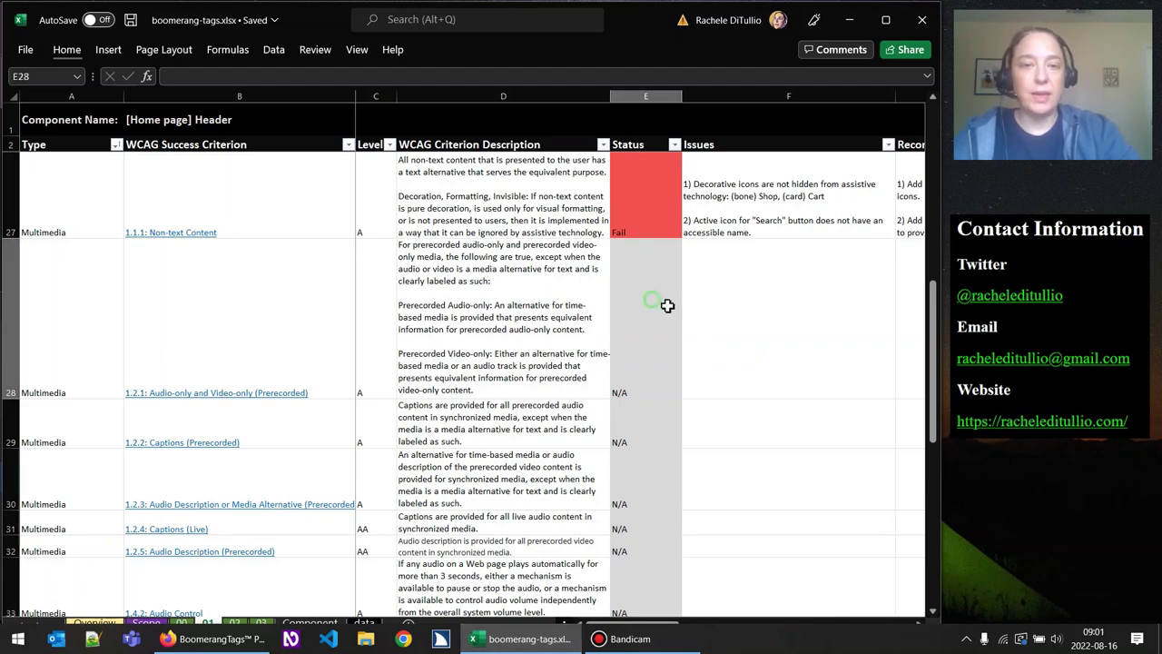
pyautogui.moveTo(935, 349); pyautogui.dragTo(935, 357)
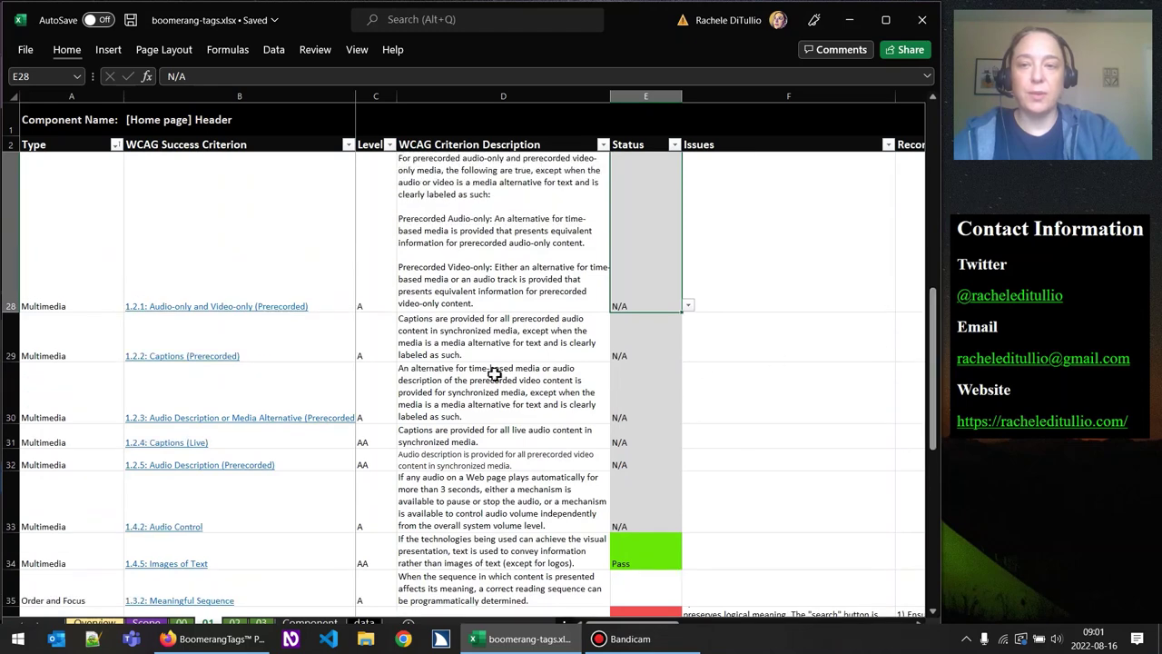
pyautogui.scroll(-1, 542, 356)
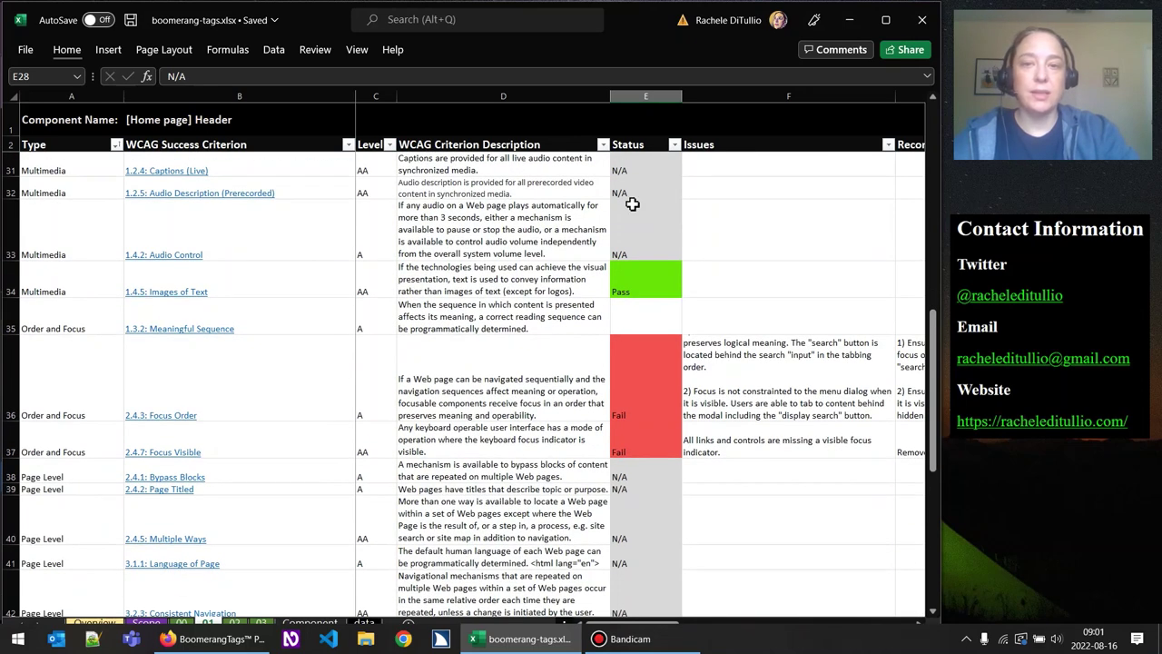
pyautogui.click(644, 281)
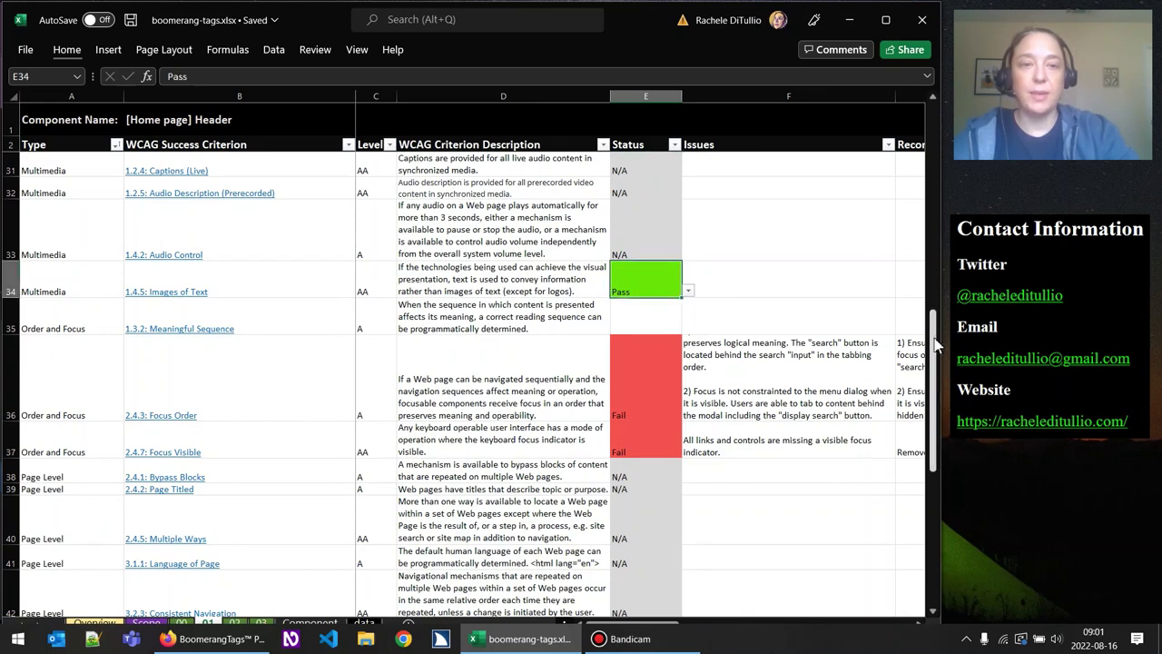
pyautogui.moveTo(935, 345); pyautogui.dragTo(935, 363)
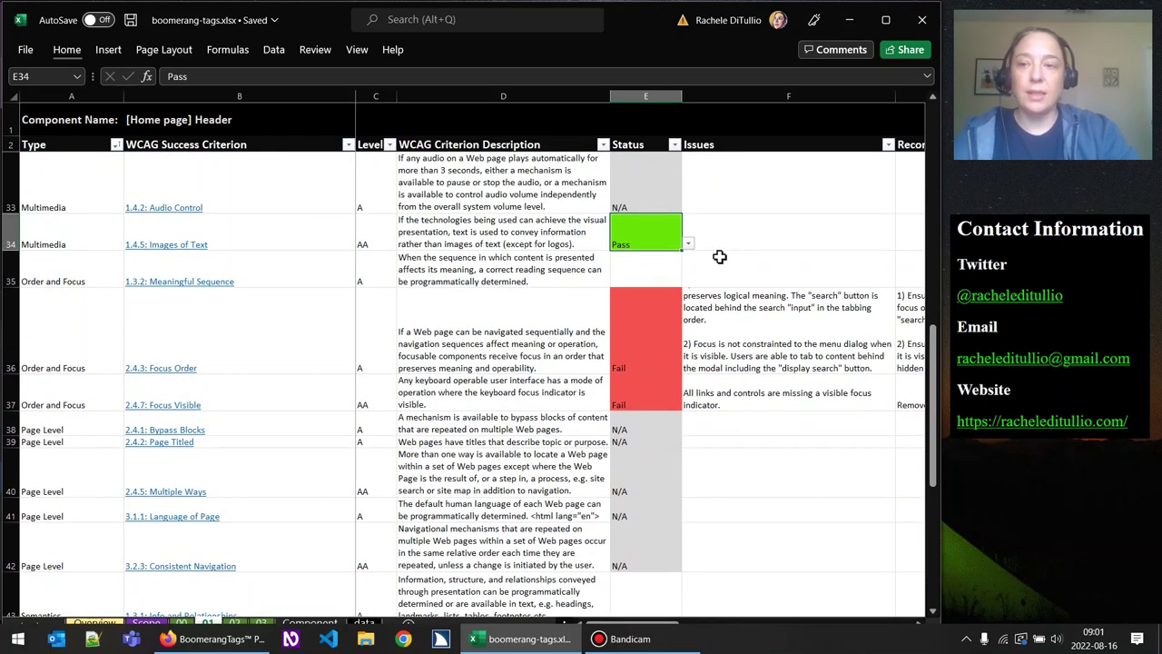
pyautogui.click(71, 281)
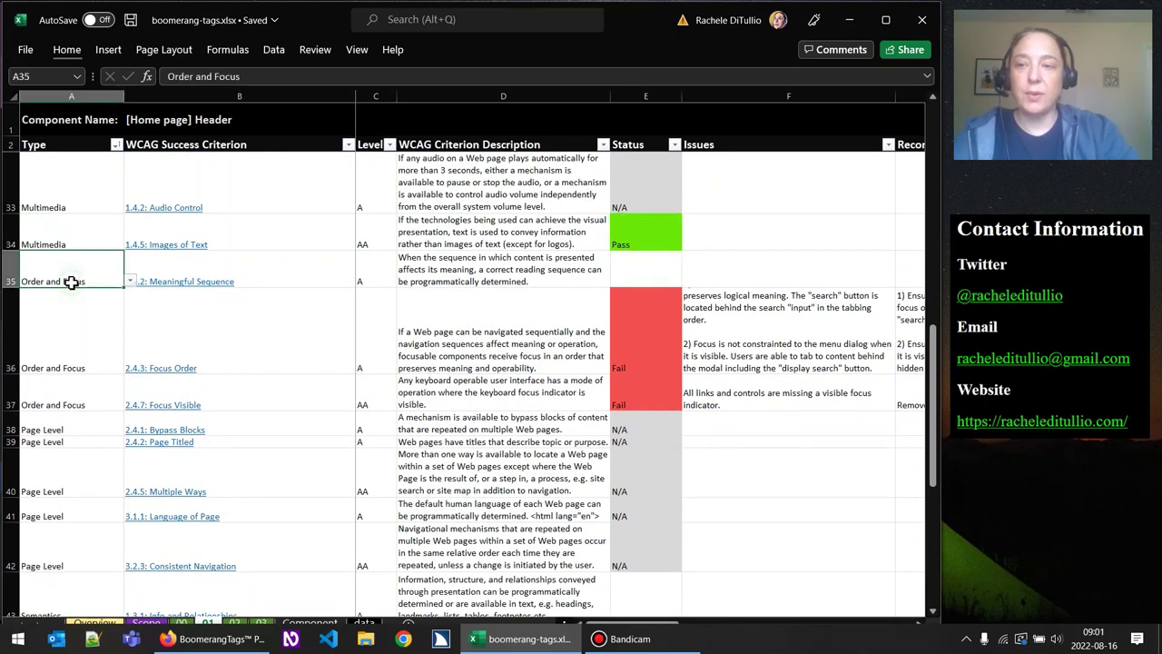
pyautogui.click(650, 268)
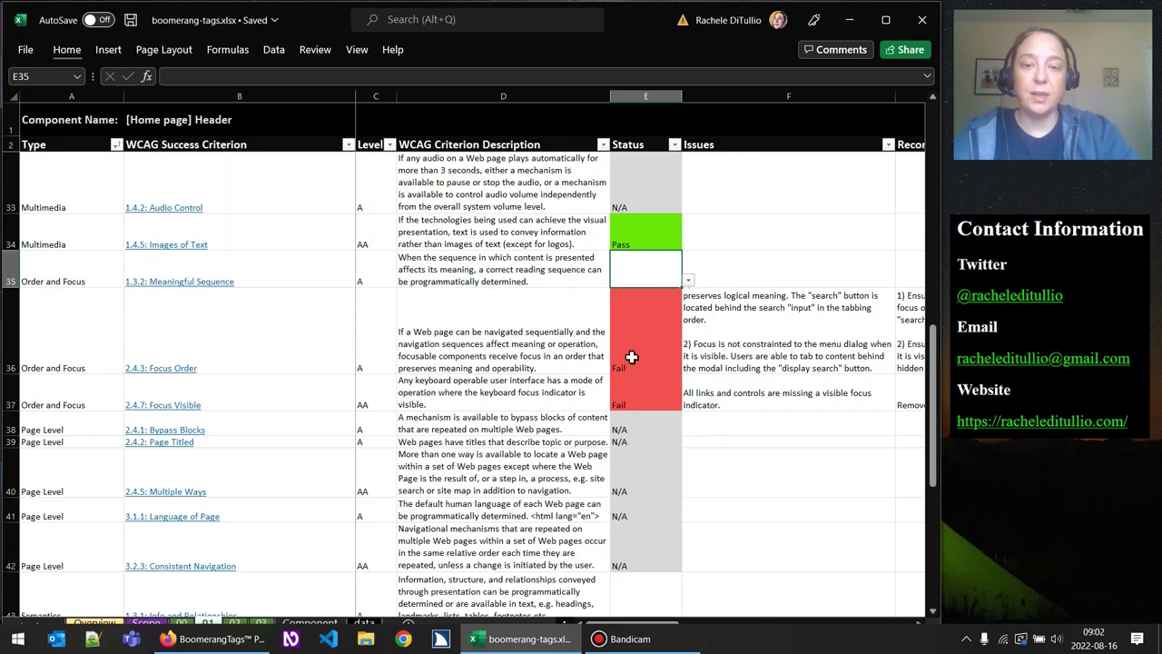
# Switch to Firefox, close the developer tools and examine the content order of the BoomerangTags home page header.
pyautogui.click(195, 641)
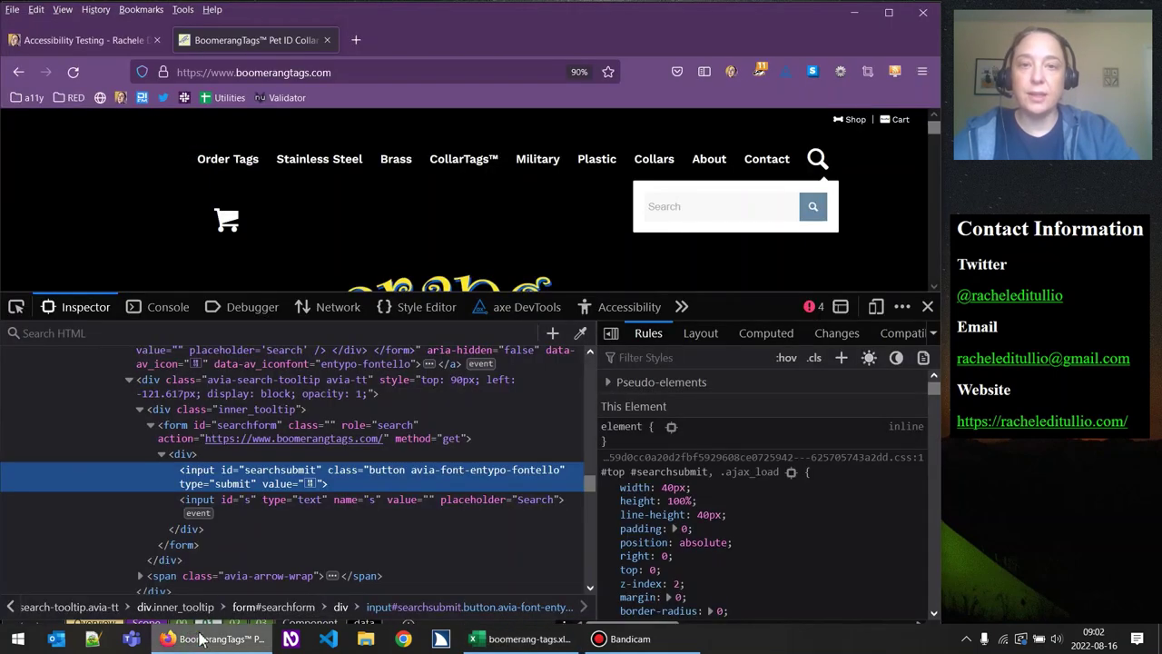
pyautogui.click(928, 305)
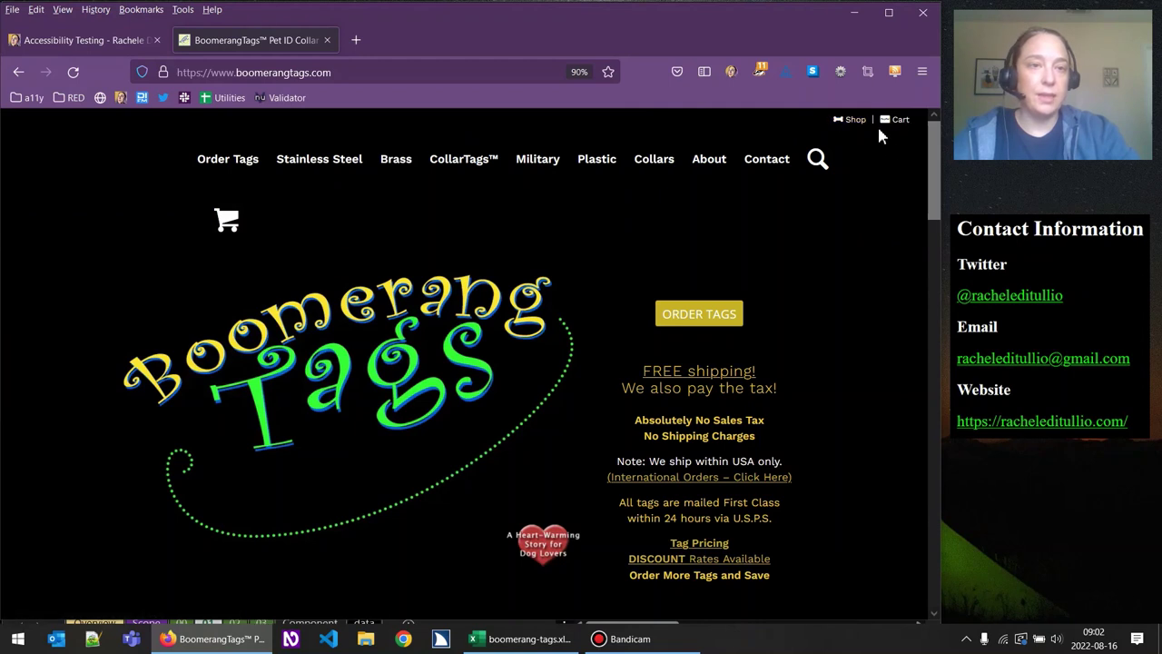
pyautogui.moveTo(196, 134)
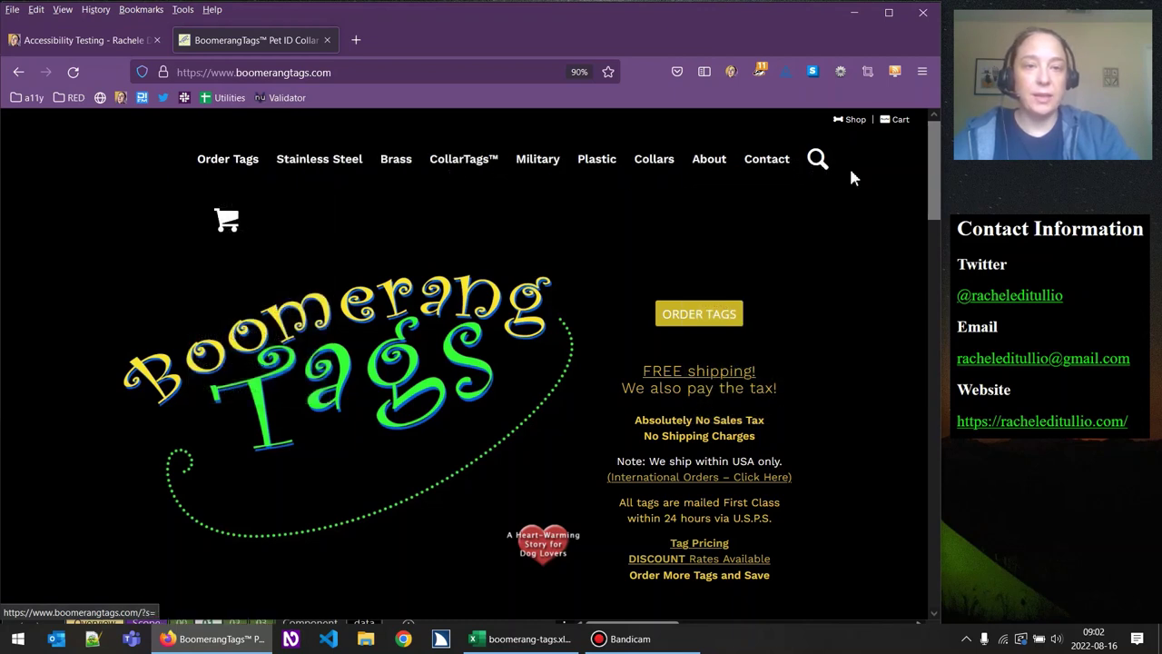
pyautogui.moveTo(945, 168); pyautogui.dragTo(945, 196)
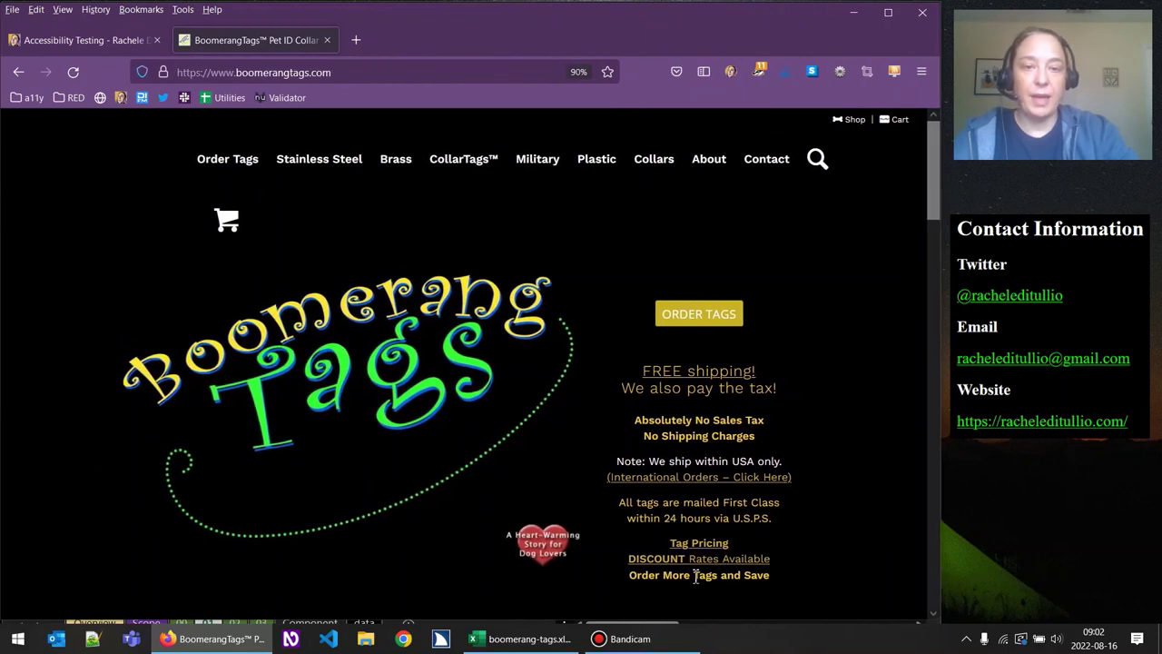
# Return to the Excel workbook and set the status of 1.3.2 Meaningful Sequence to Pass.
pyautogui.click(514, 641)
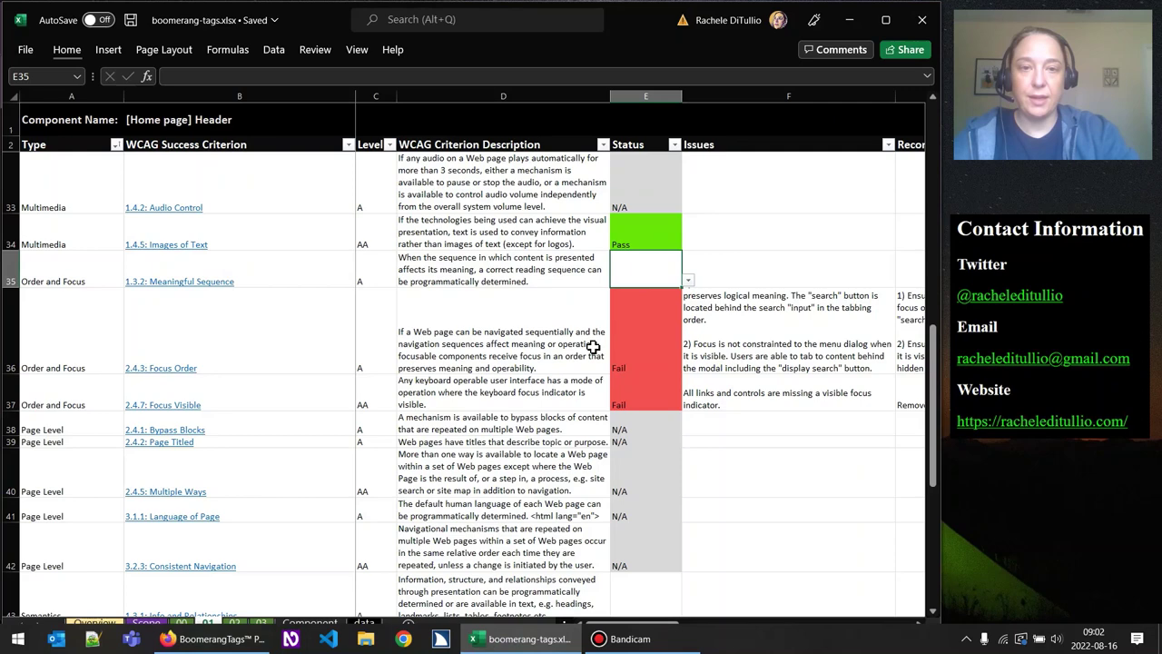
pyautogui.click(688, 281)
pyautogui.click(645, 302)
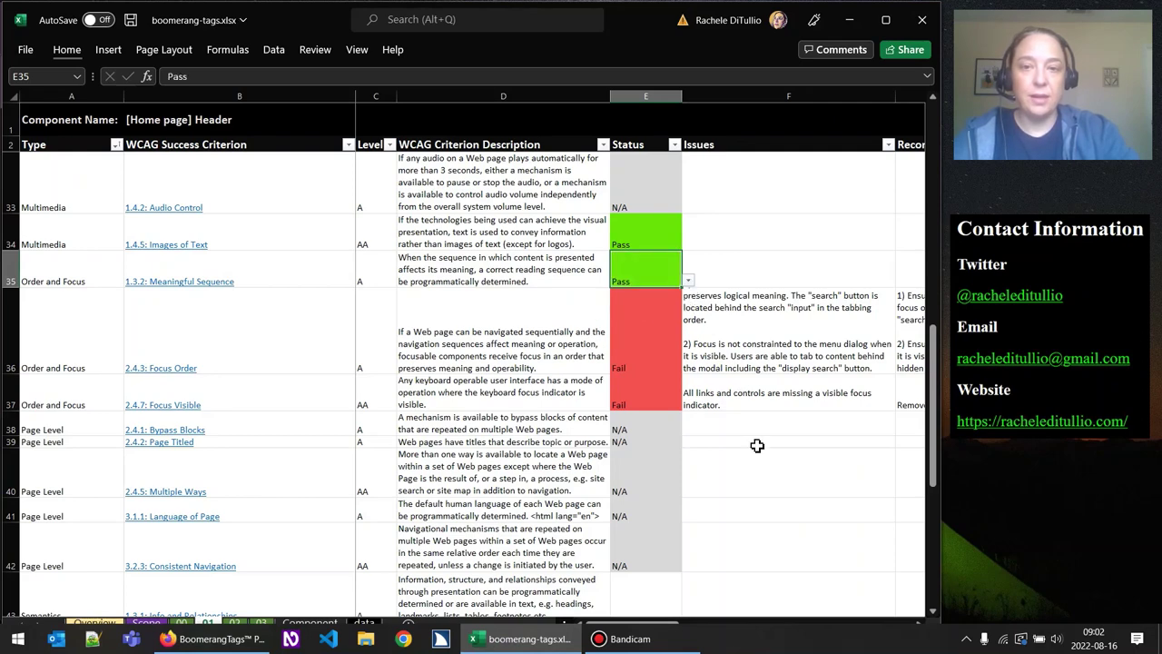
# Review the 2.4.3 Focus Order and 2.4.7 Focus Visible results, then the Page Level and Semantics criteria below them.
pyautogui.moveTo(932, 368); pyautogui.dragTo(925, 370)
pyautogui.click(654, 264)
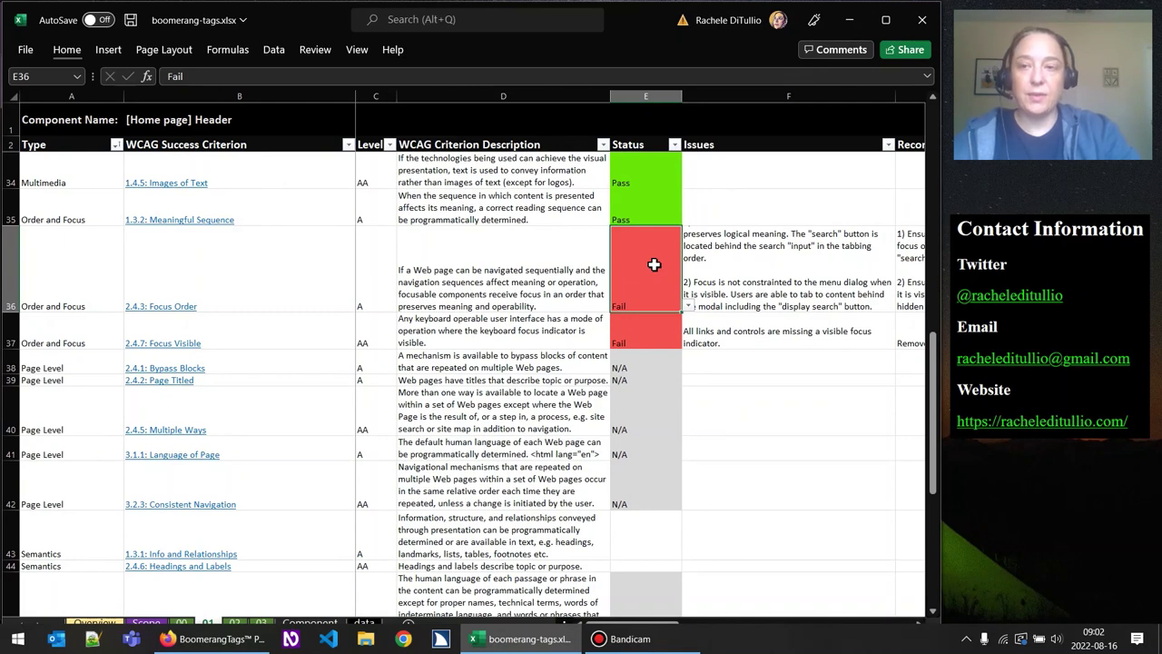
pyautogui.click(642, 330)
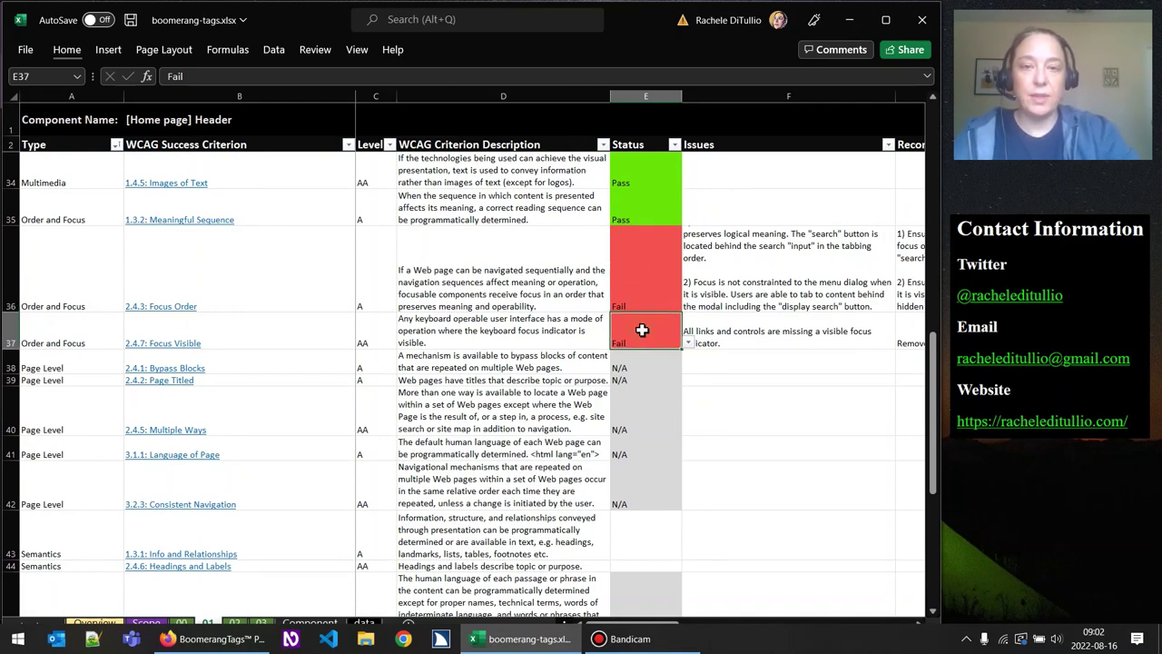
pyautogui.moveTo(935, 399); pyautogui.dragTo(936, 420)
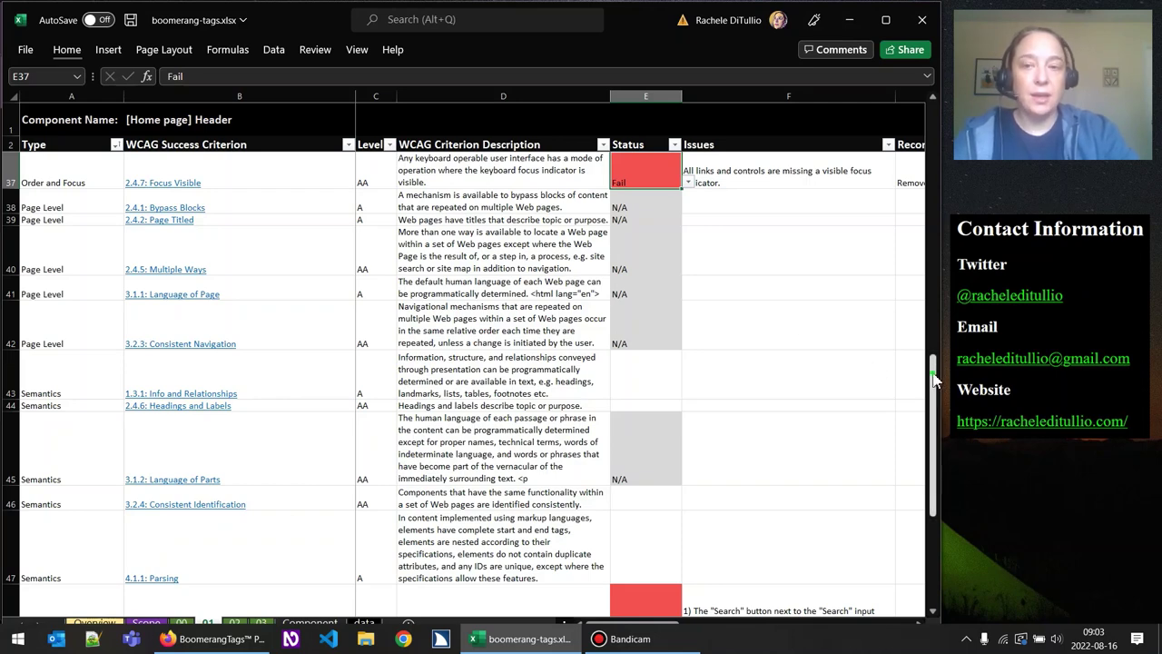
# Review the 1.3.1 Info and Relationships criterion in the Semantics group and select its status cell.
pyautogui.moveTo(938, 381); pyautogui.dragTo(935, 399)
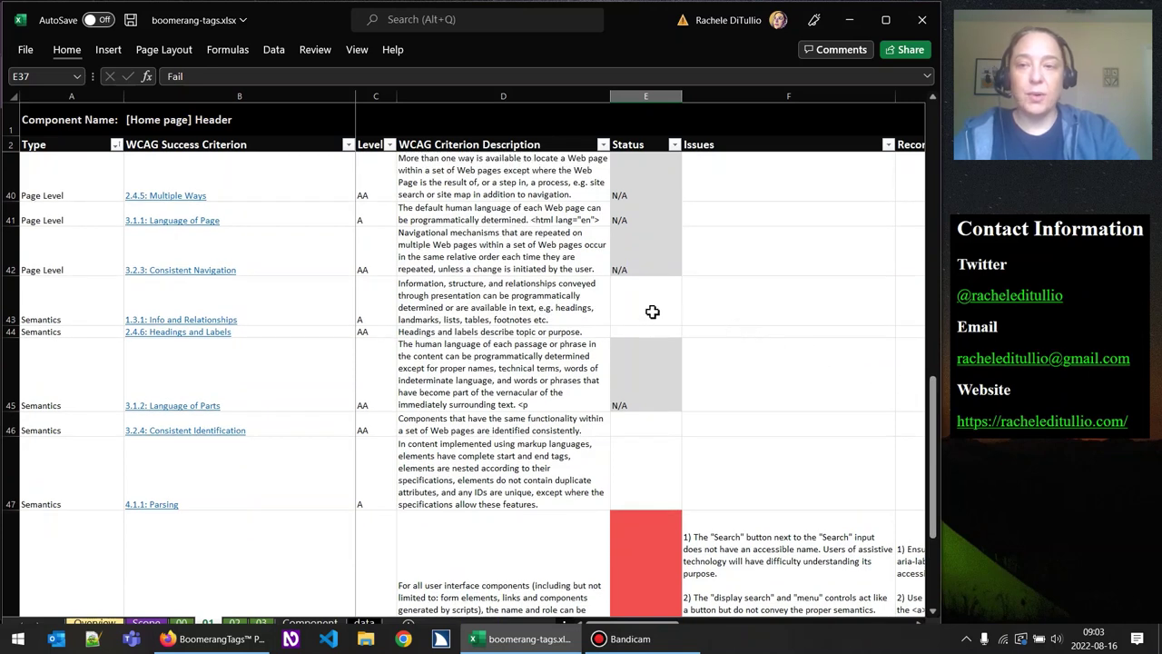
pyautogui.click(64, 301)
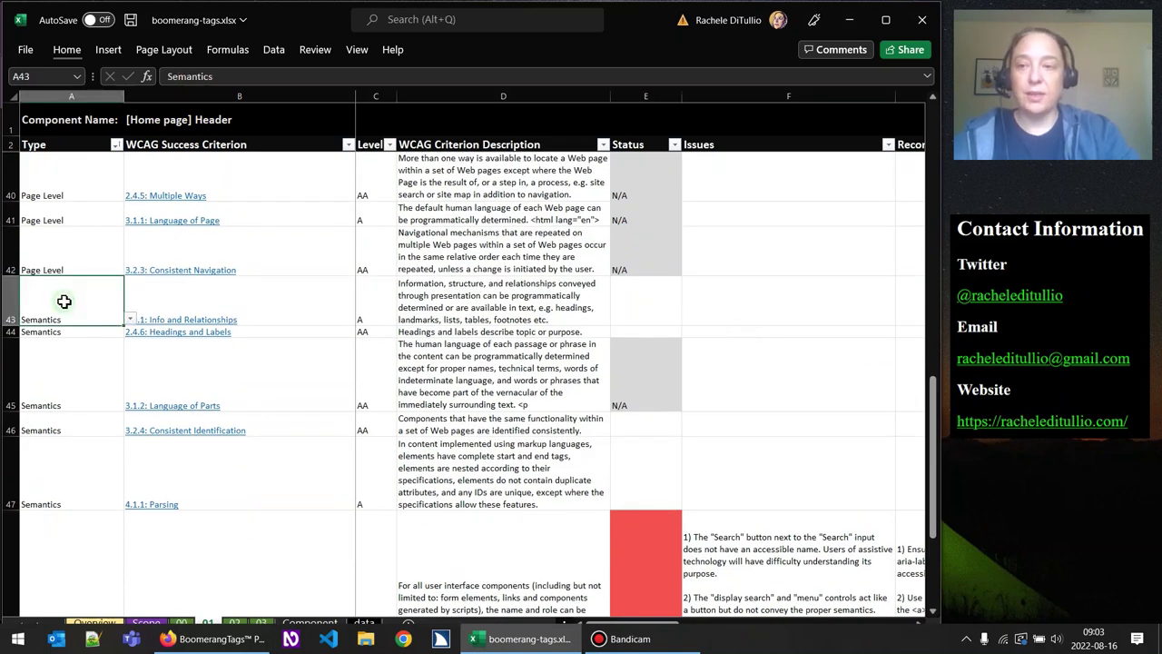
pyautogui.click(322, 300)
pyautogui.click(654, 304)
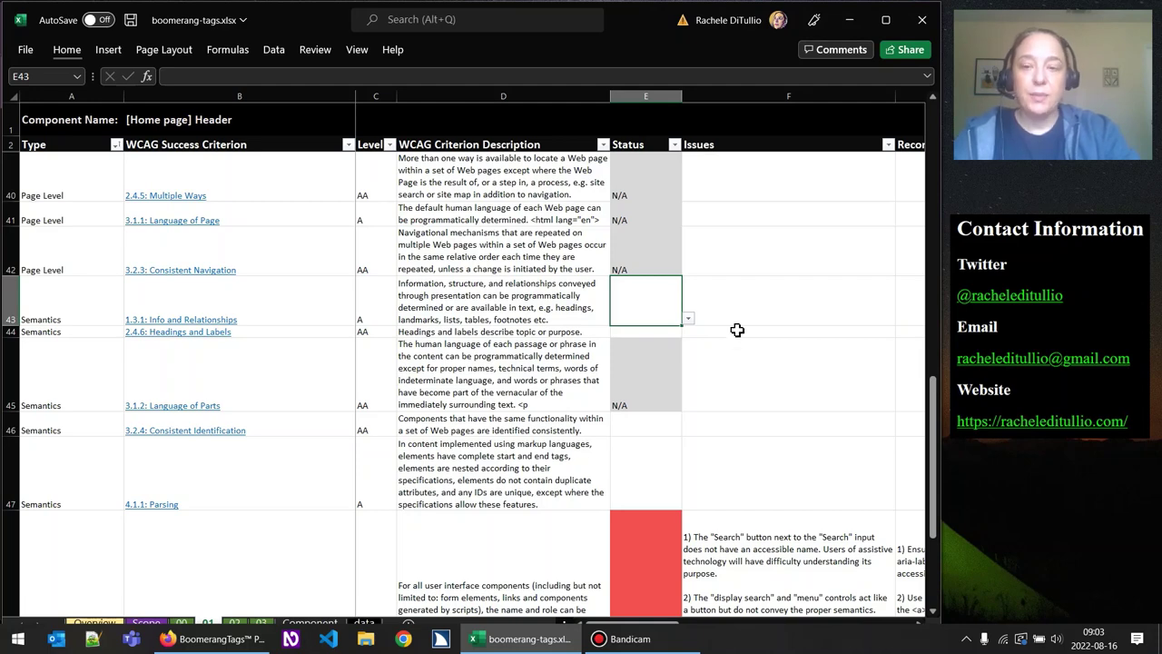
# Switch to Firefox and move keyboard focus through the home page header links up to the first item of the About submenu.
pyautogui.click(227, 640)
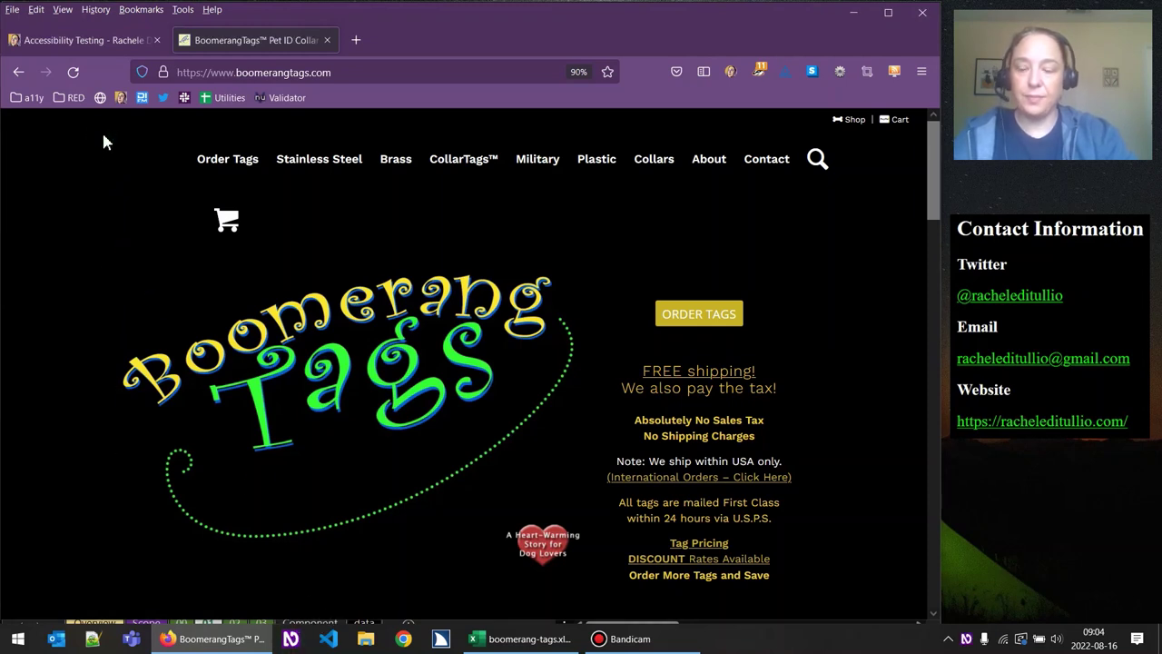
pyautogui.press('Tab')
pyautogui.press('Tab')
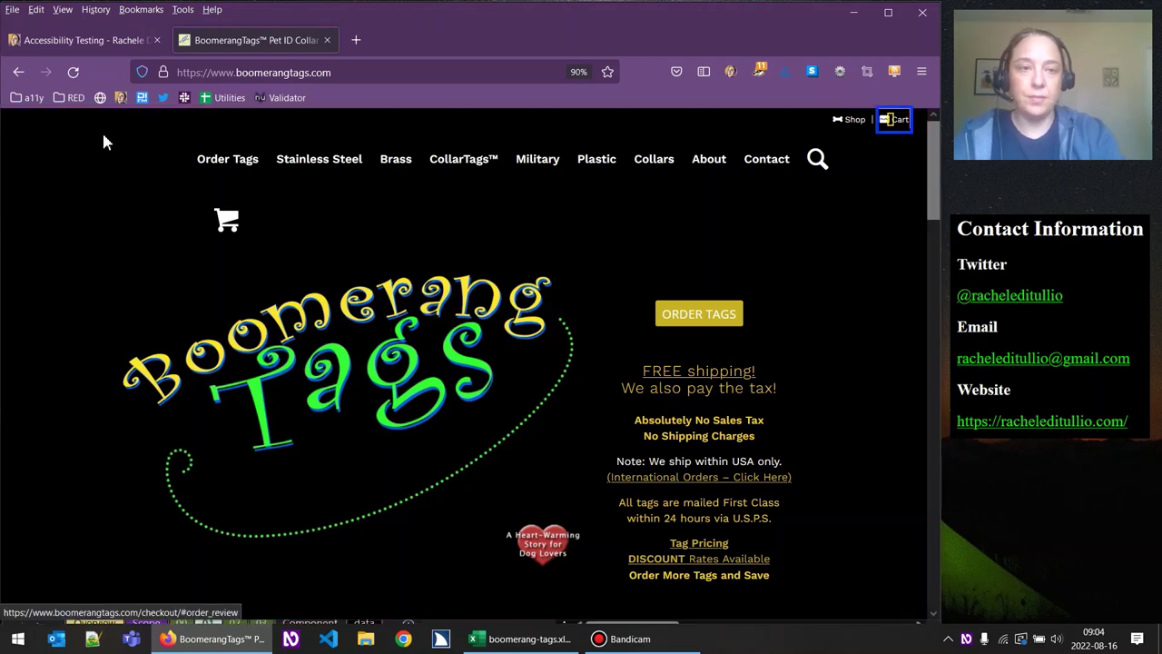
pyautogui.press('Tab')
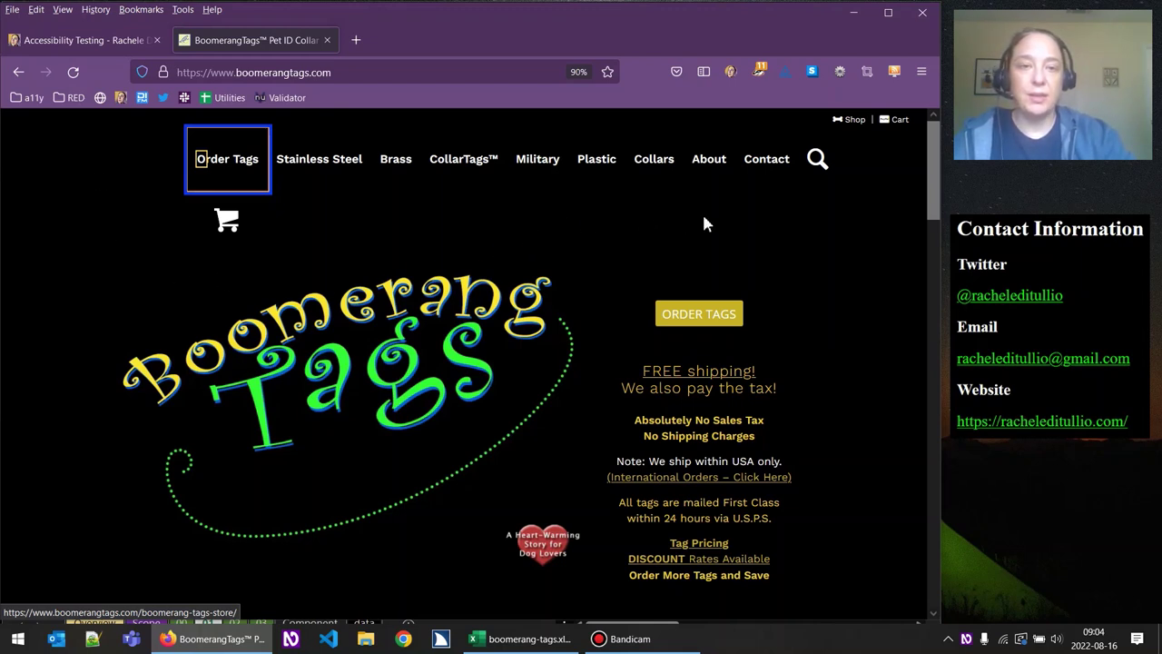
pyautogui.press('Tab')
pyautogui.press('Tab')
pyautogui.press('Tab')
pyautogui.press('Tab')
pyautogui.press('Tab')
pyautogui.press('Tab')
pyautogui.press('Tab')
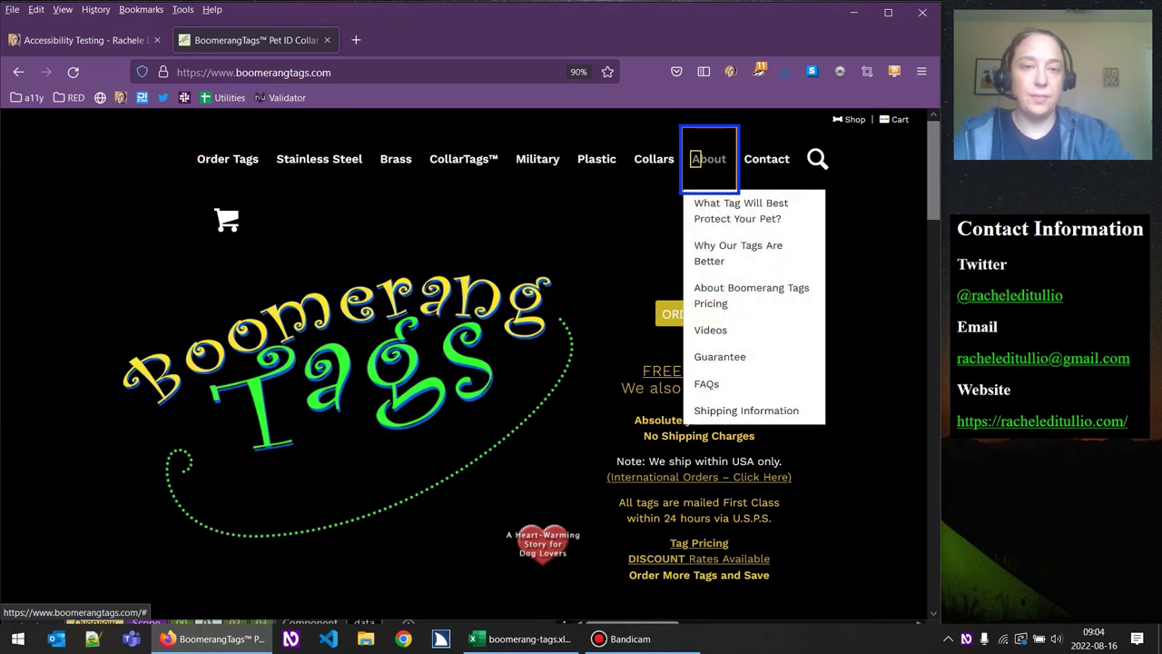
pyautogui.press('Tab')
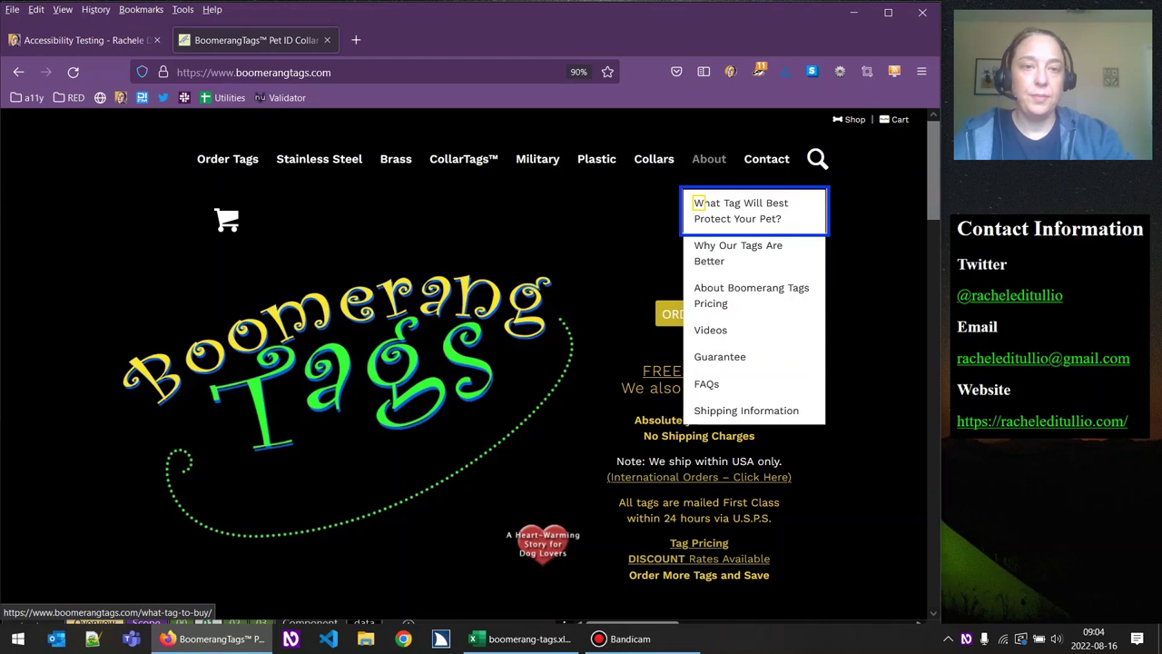
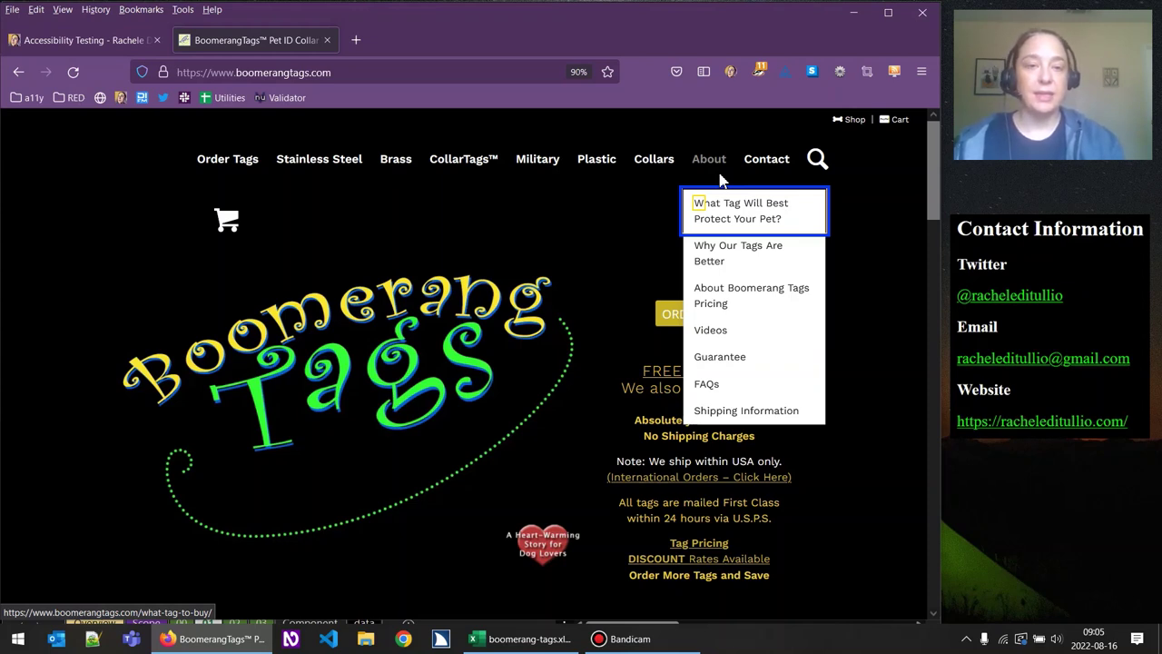
# Return to the Excel workbook and set the status of 1.3.1 Info and Relationships to Pass.
pyautogui.hotkey('alt', 'Tab')
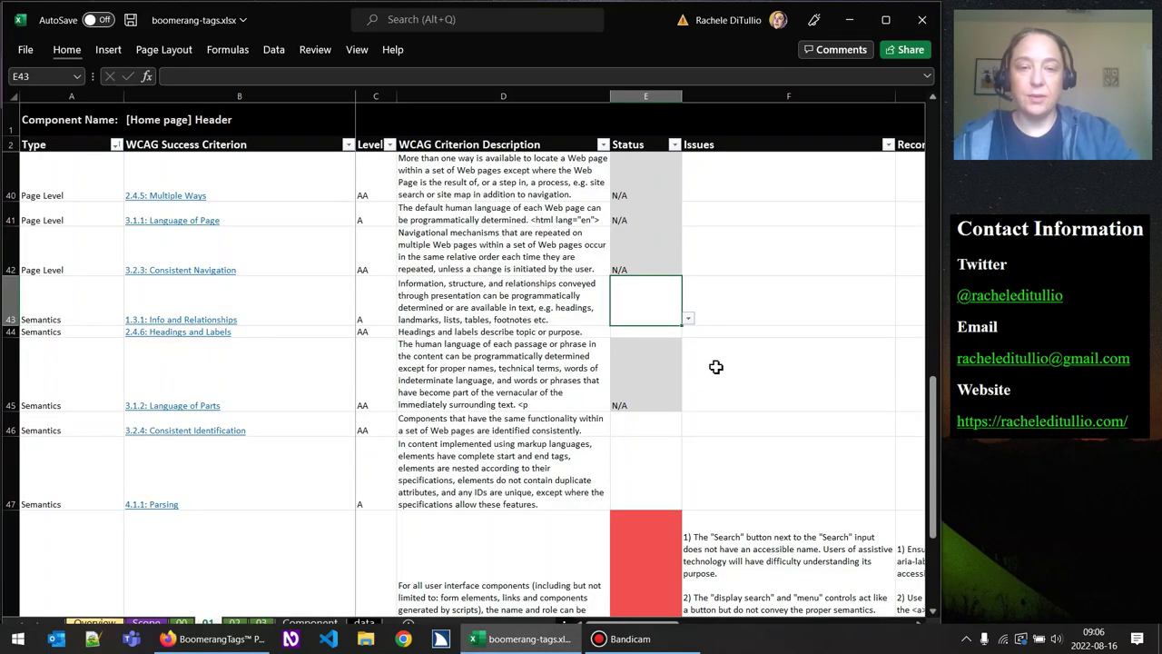
pyautogui.click(687, 320)
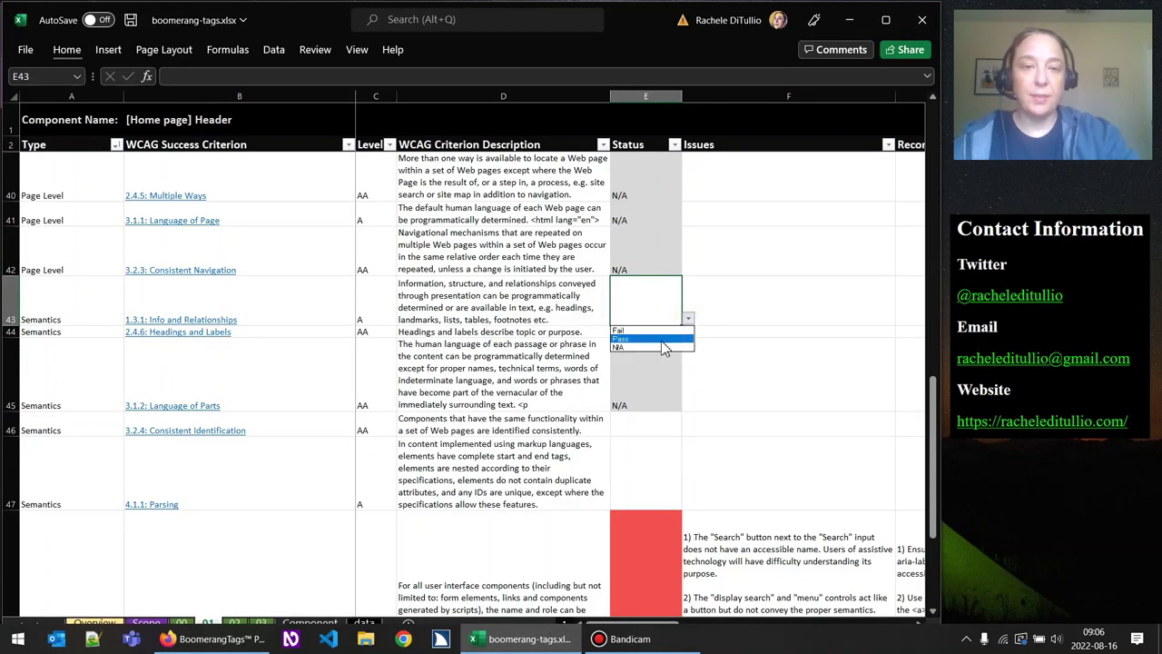
pyautogui.click(676, 339)
# Open the header's search field in Firefox to check its label, and set 2.4.6 Headings and Labels to Pass in the Excel workbook.
pyautogui.click(670, 332)
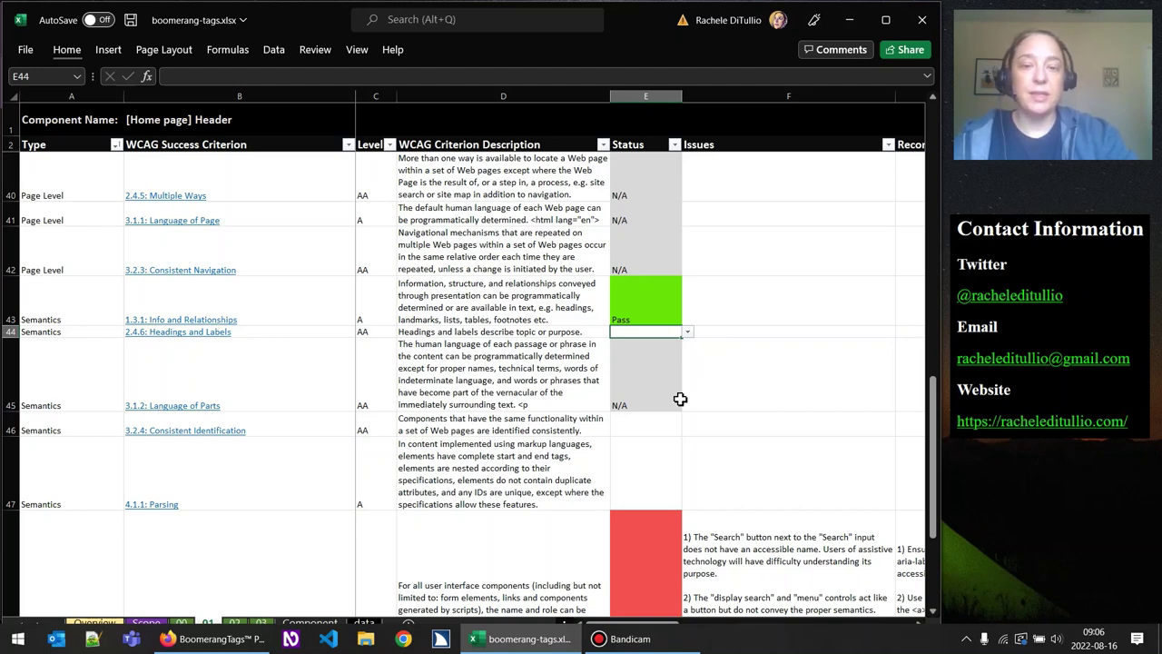
pyautogui.click(238, 641)
pyautogui.click(817, 161)
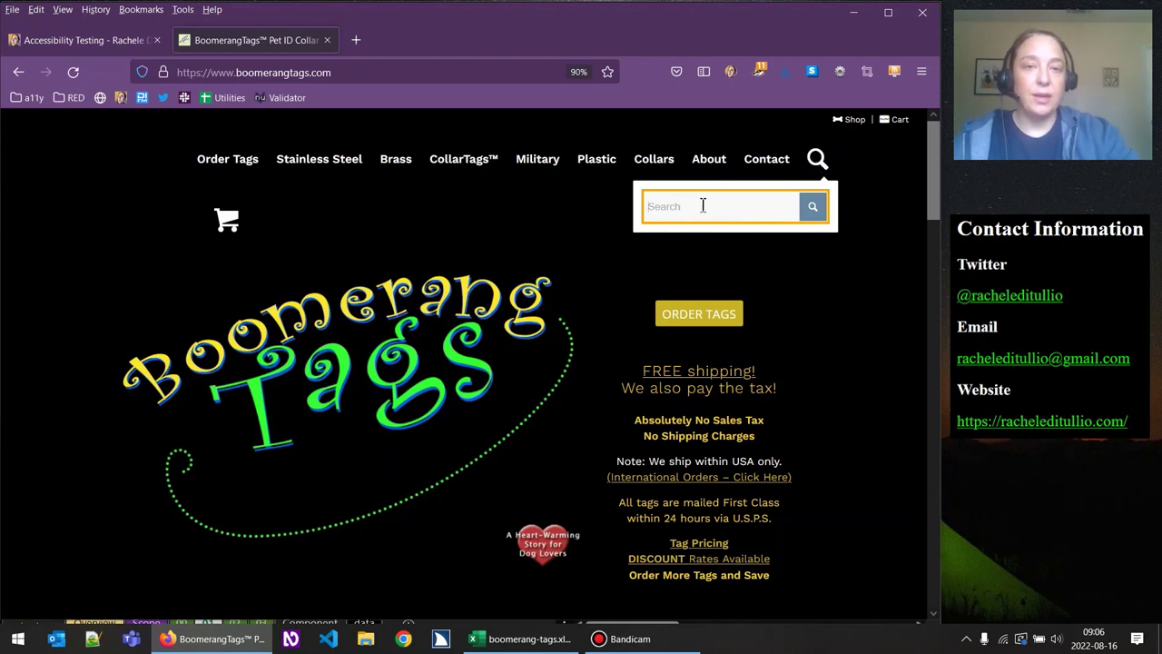
pyautogui.click(514, 638)
pyautogui.click(687, 333)
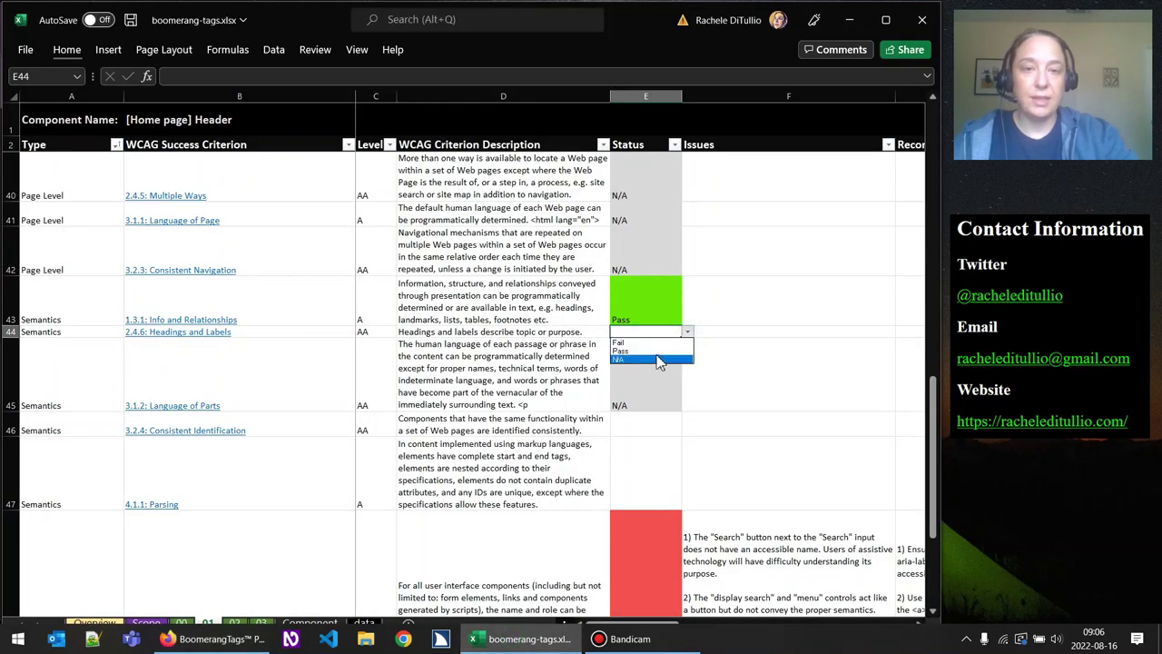
pyautogui.click(657, 345)
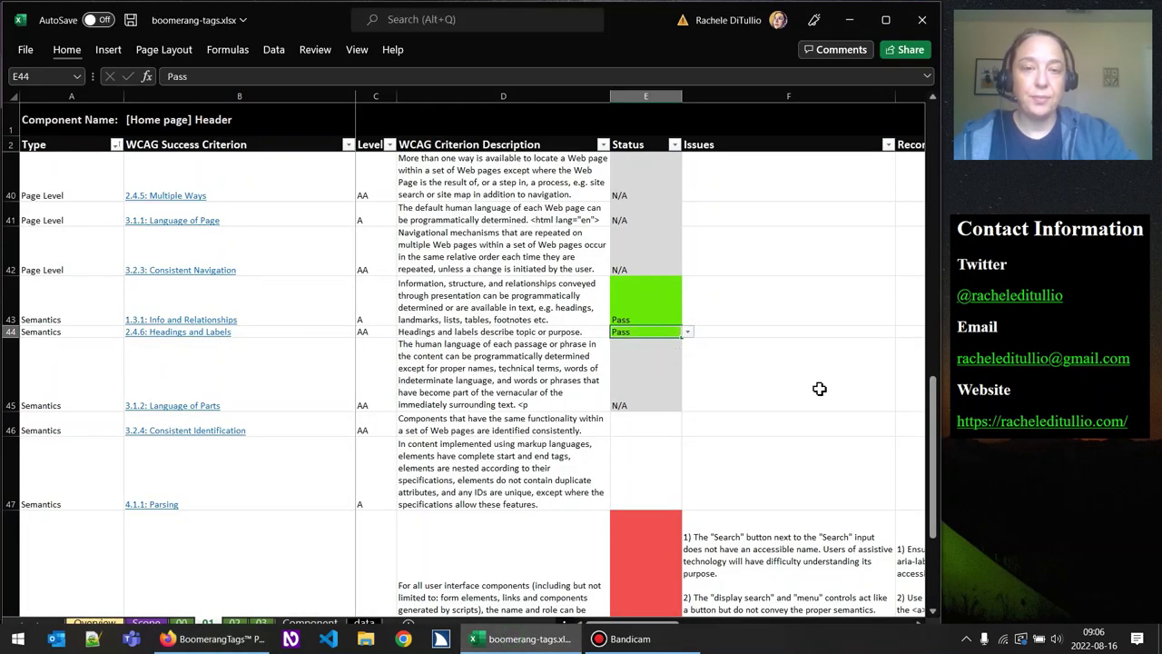
# Review the 3.1.2 Language of Parts status and select the status cell of 3.2.4 Consistent Identification.
pyautogui.click(644, 384)
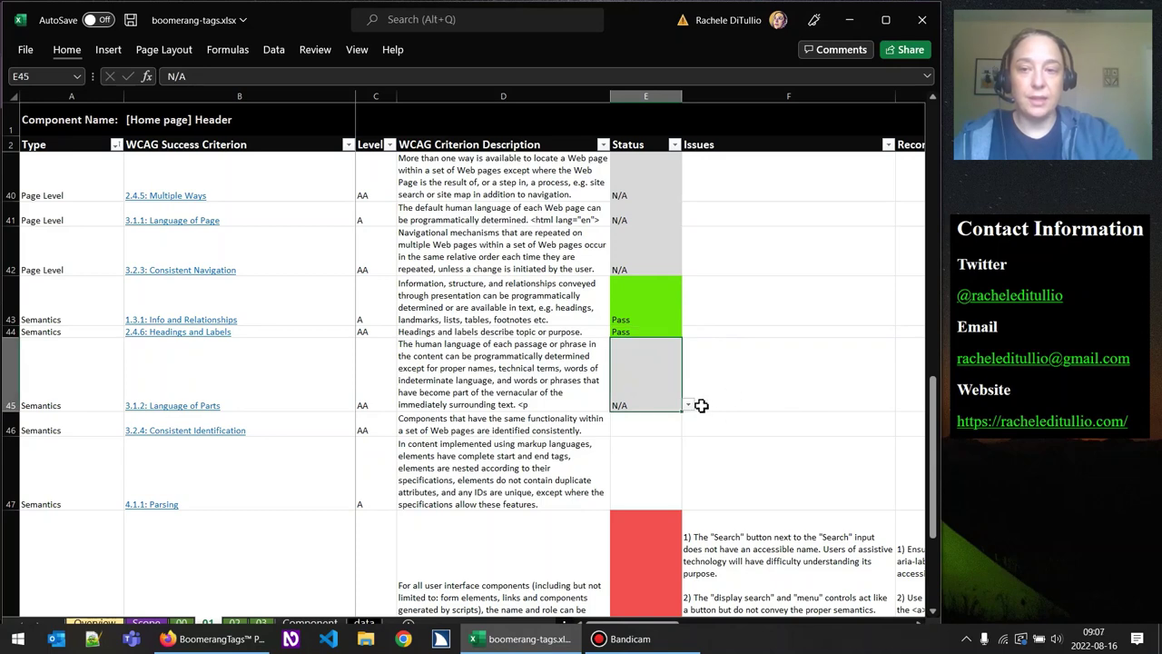
pyautogui.scroll(-1, 700, 405)
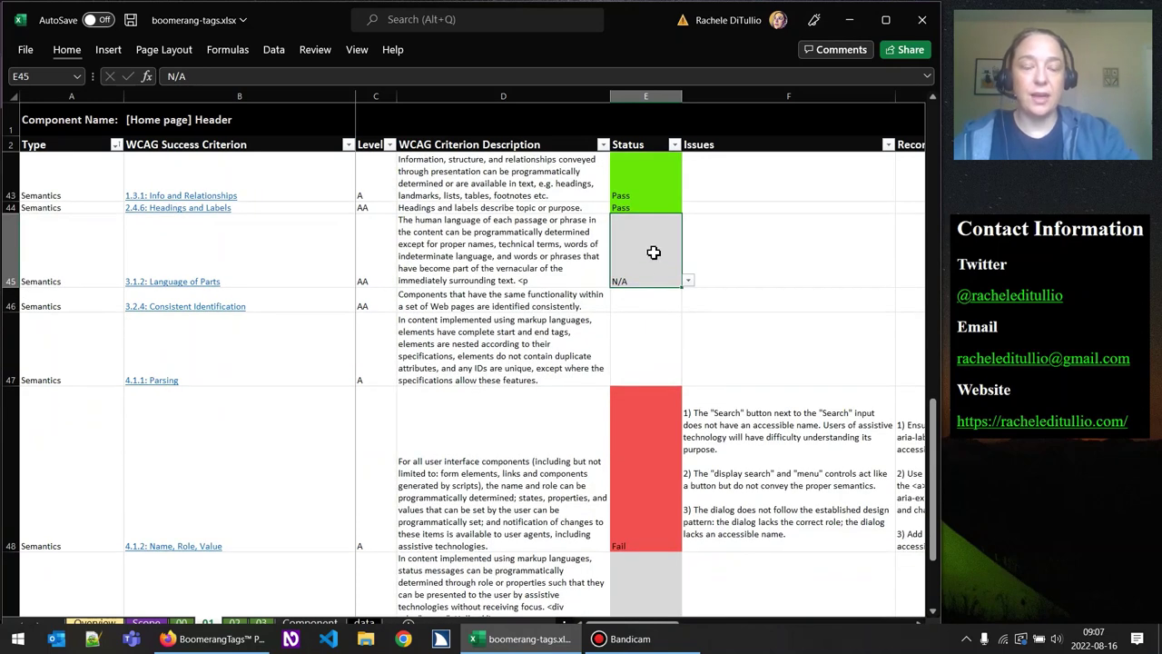
pyautogui.click(646, 300)
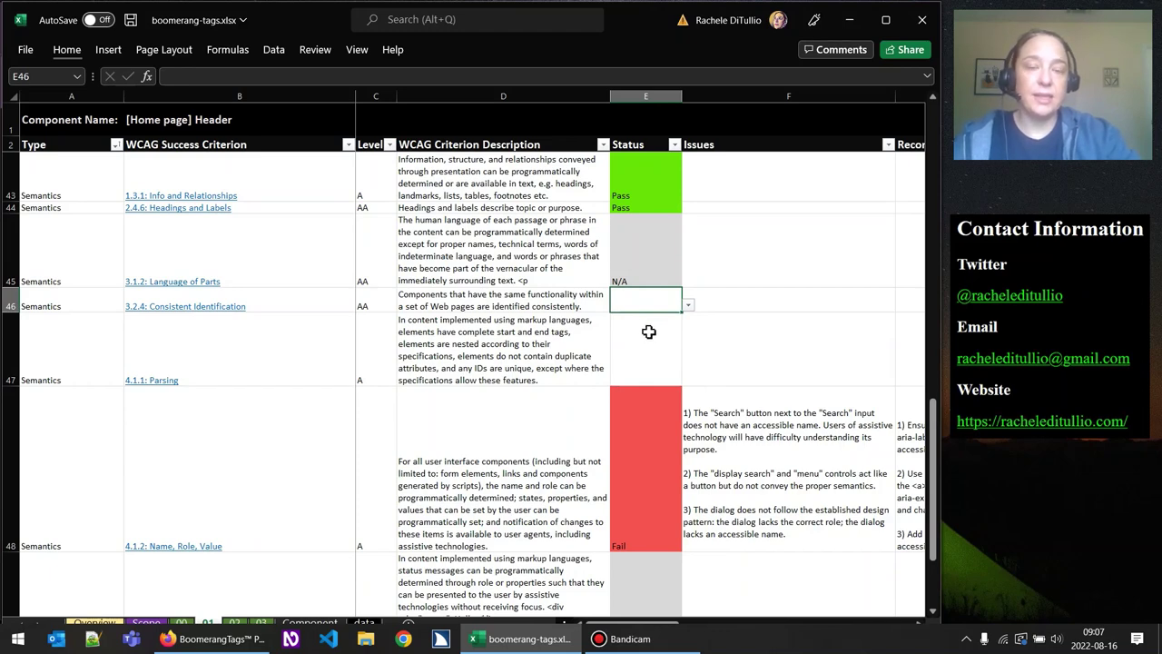
# Switch to Firefox, close the search popup and open the Order Tags page in a separate tab to examine its header.
pyautogui.click(237, 639)
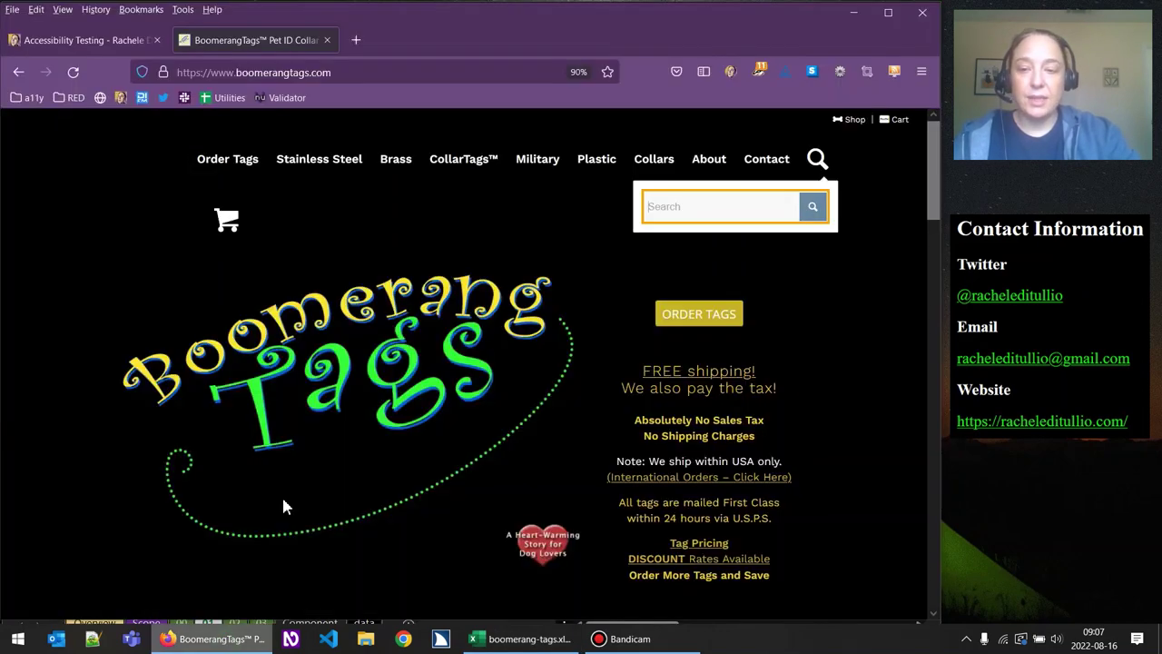
pyautogui.click(444, 214)
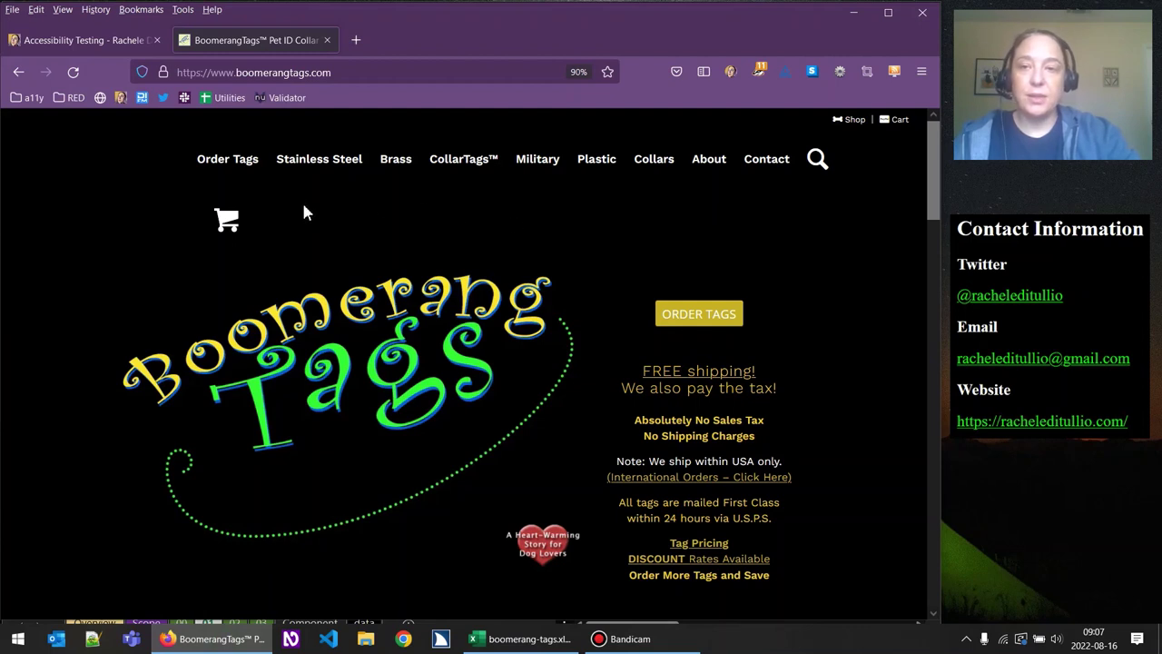
pyautogui.click(245, 168)
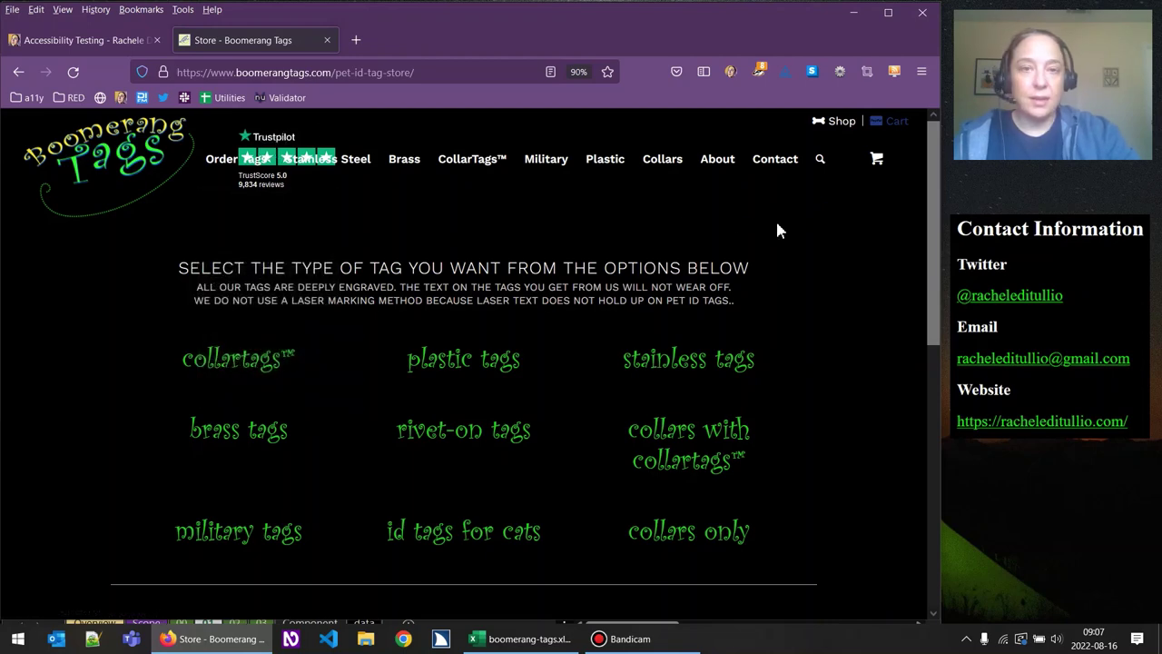
pyautogui.press('F5')
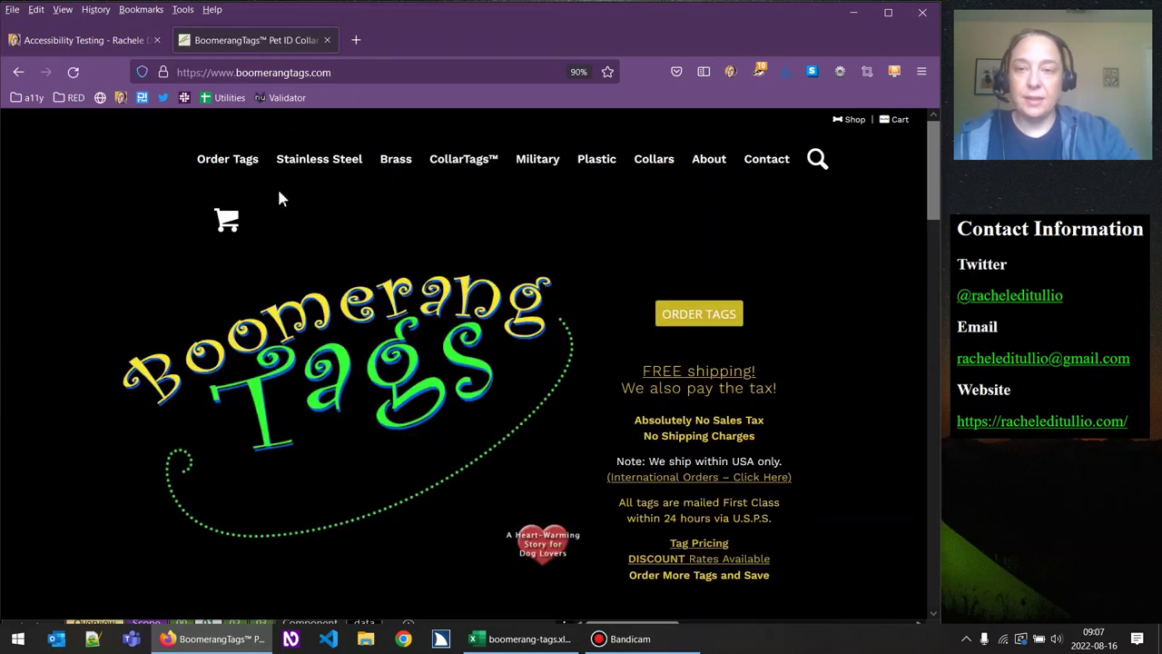
pyautogui.middleClick(239, 167)
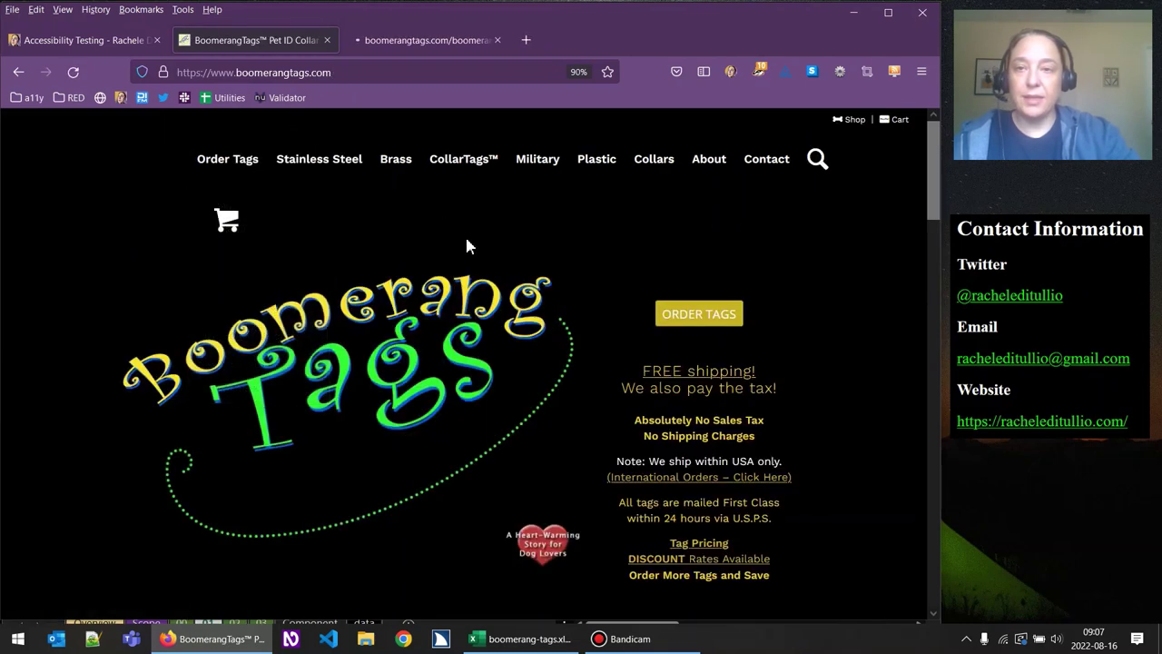
pyautogui.click(454, 43)
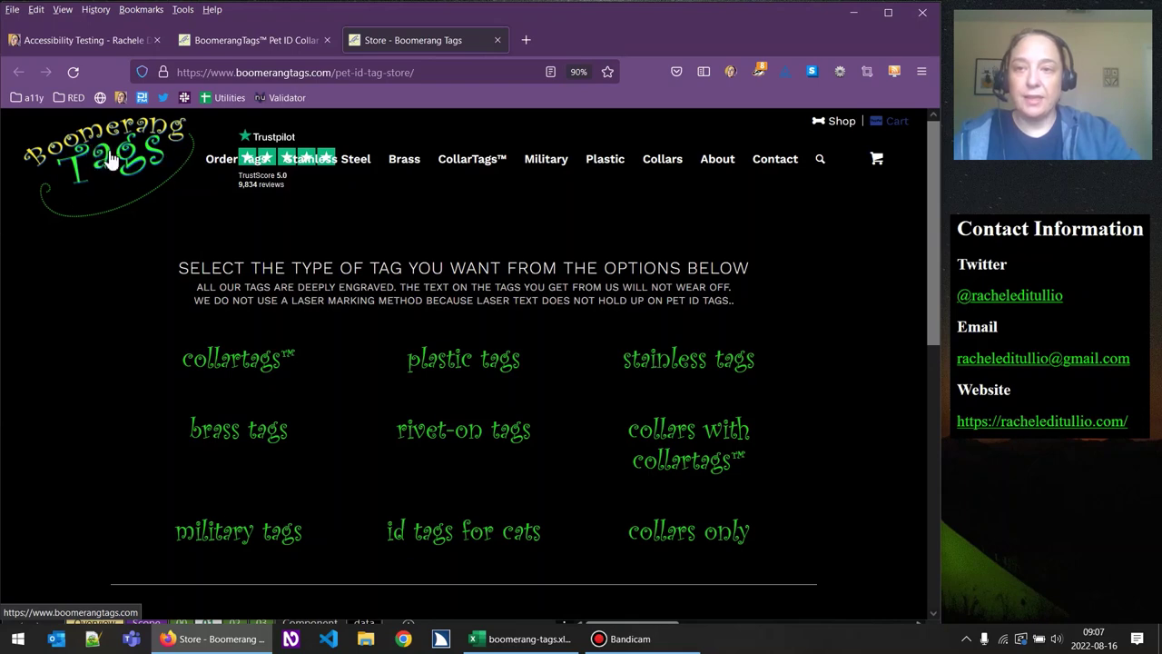
pyautogui.moveTo(238, 159)
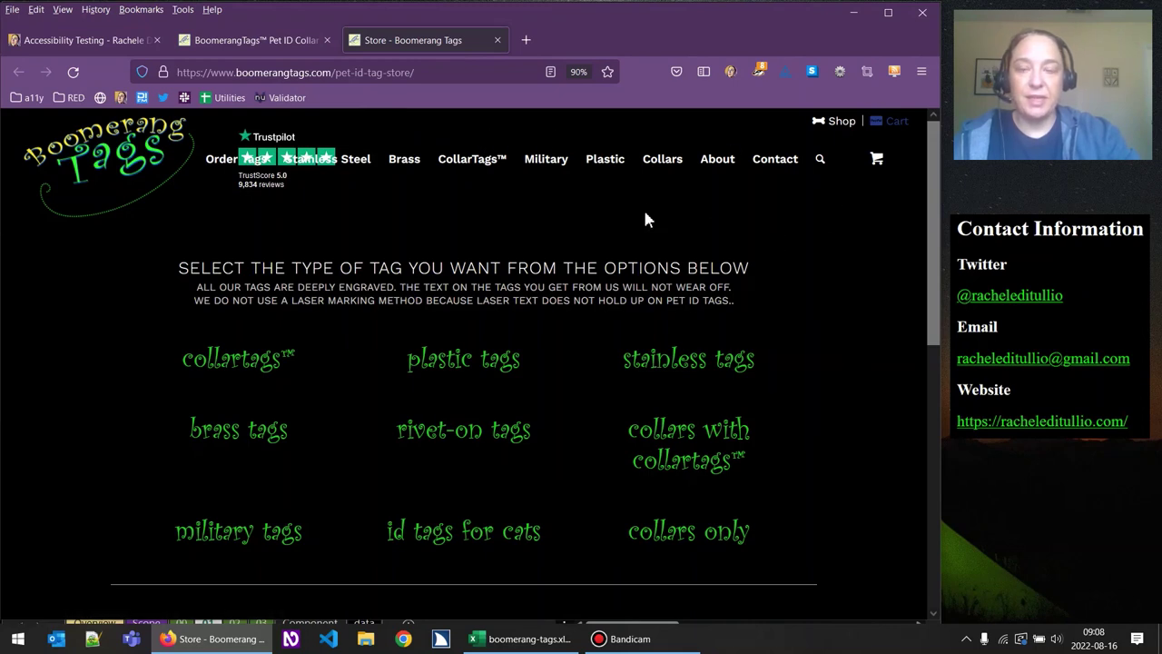
# Open the Collars page in a separate tab, compare its header with the Store page's header, and close the Collars tab.
pyautogui.middleClick(667, 166)
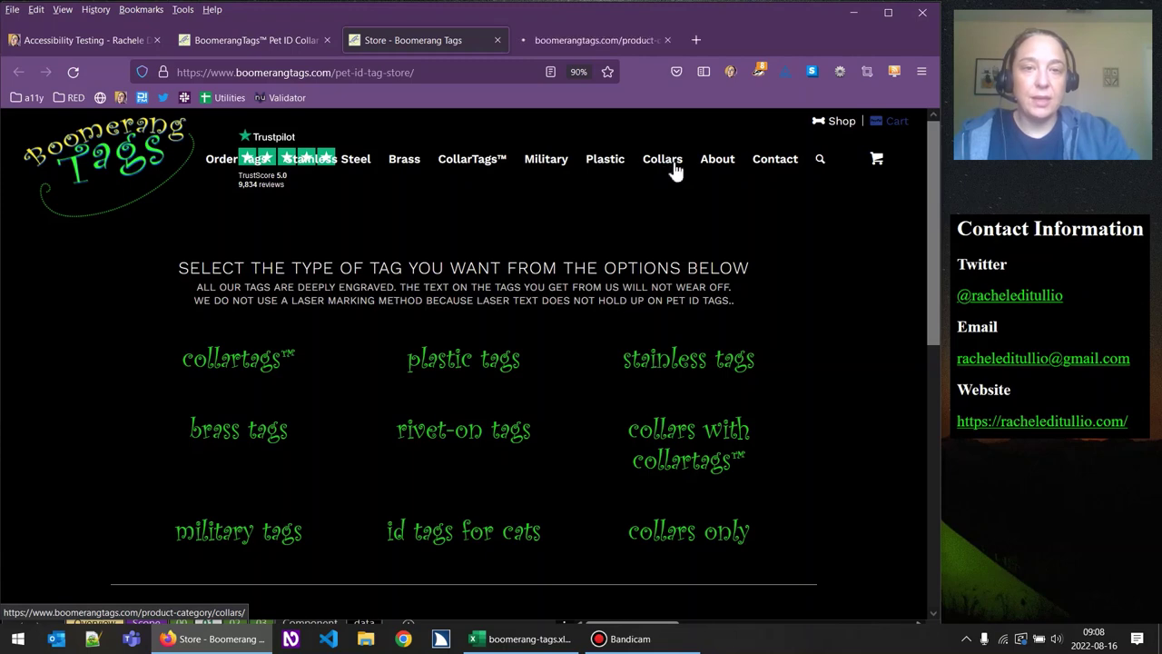
pyautogui.click(594, 40)
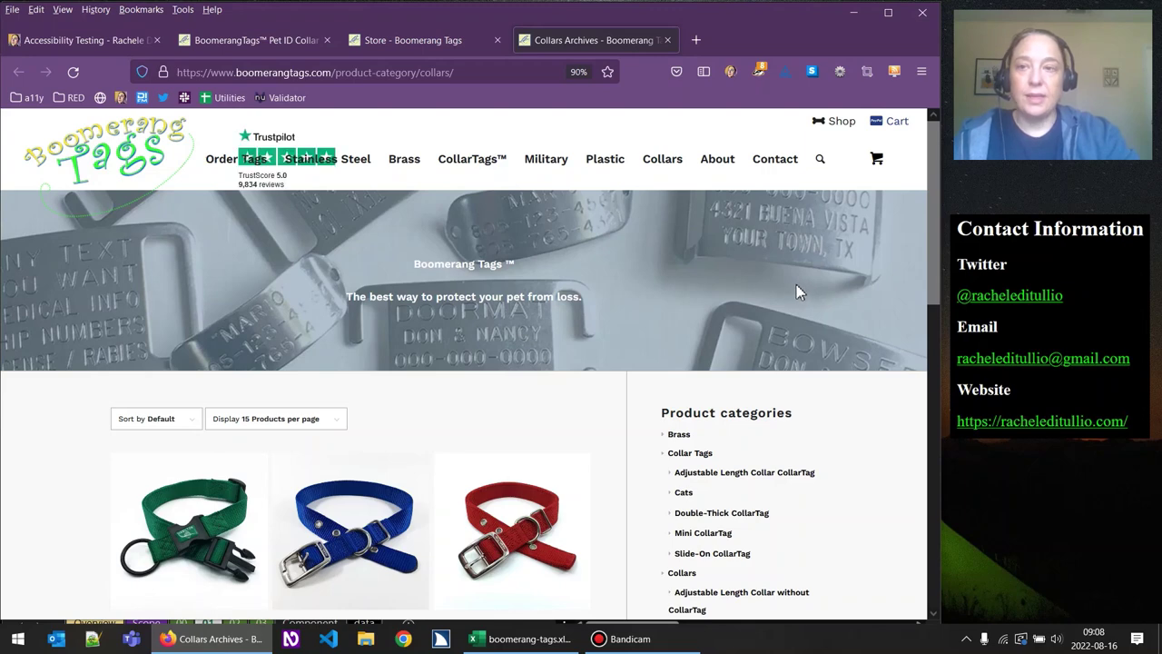
pyautogui.moveTo(717, 163)
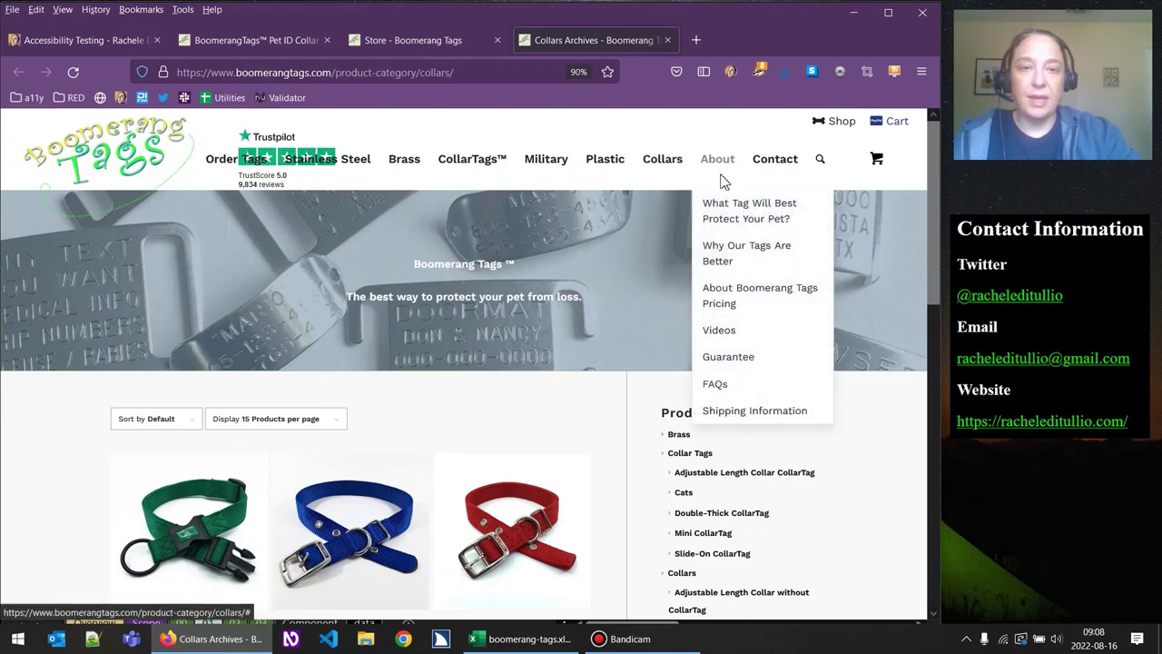
pyautogui.click(427, 44)
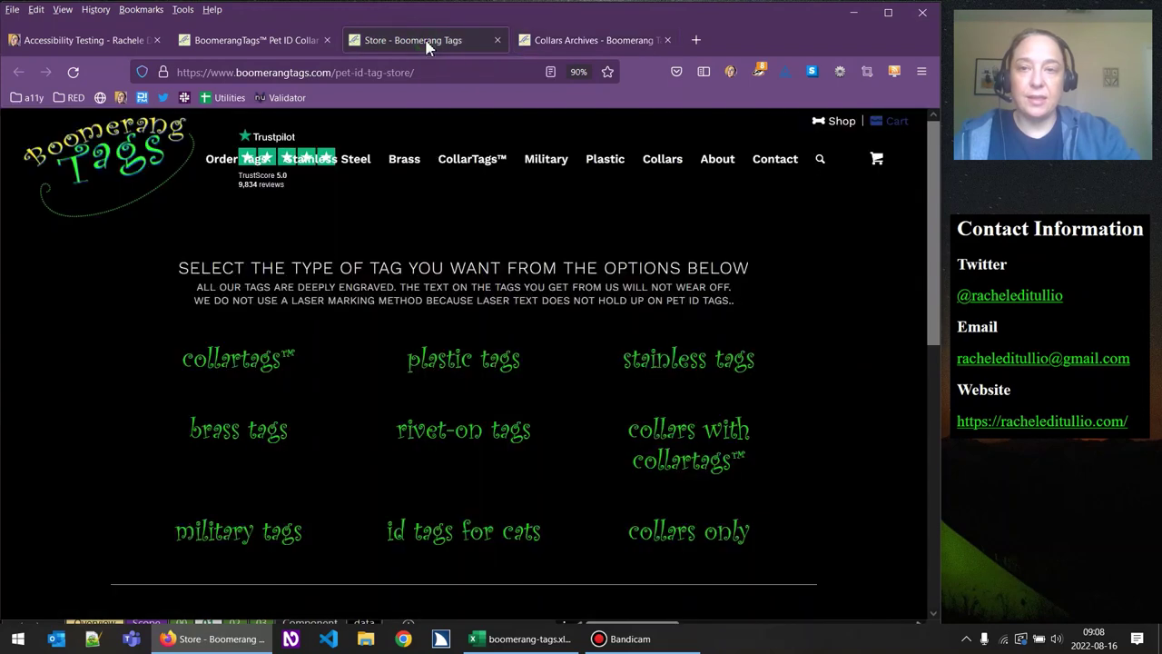
pyautogui.click(582, 45)
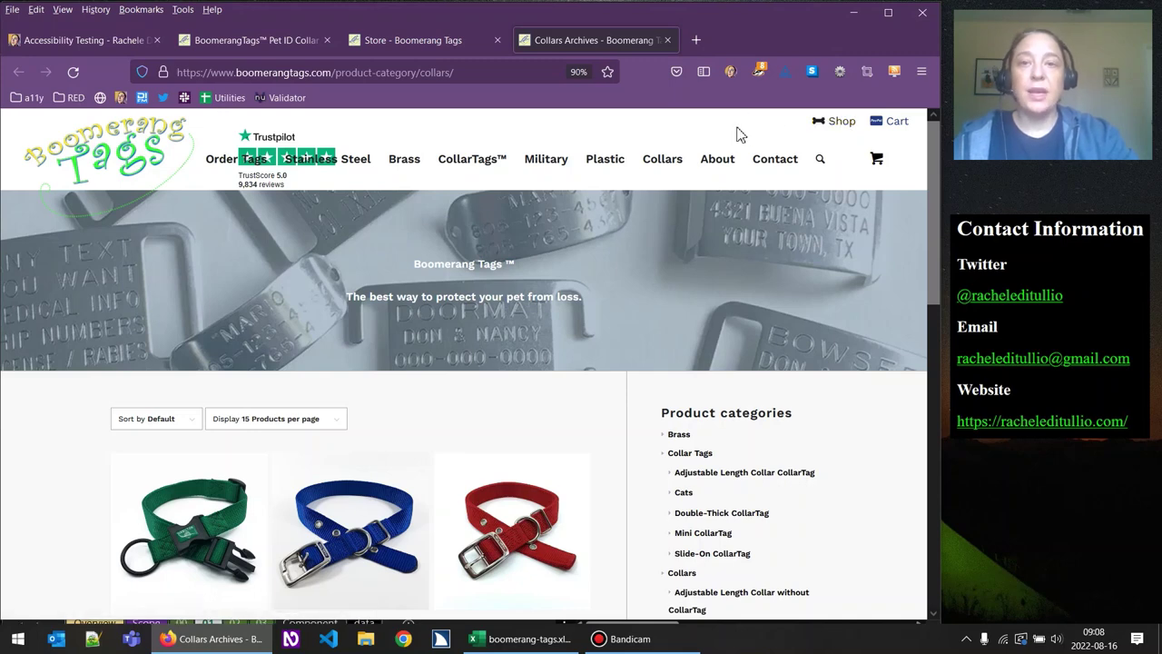
pyautogui.click(667, 40)
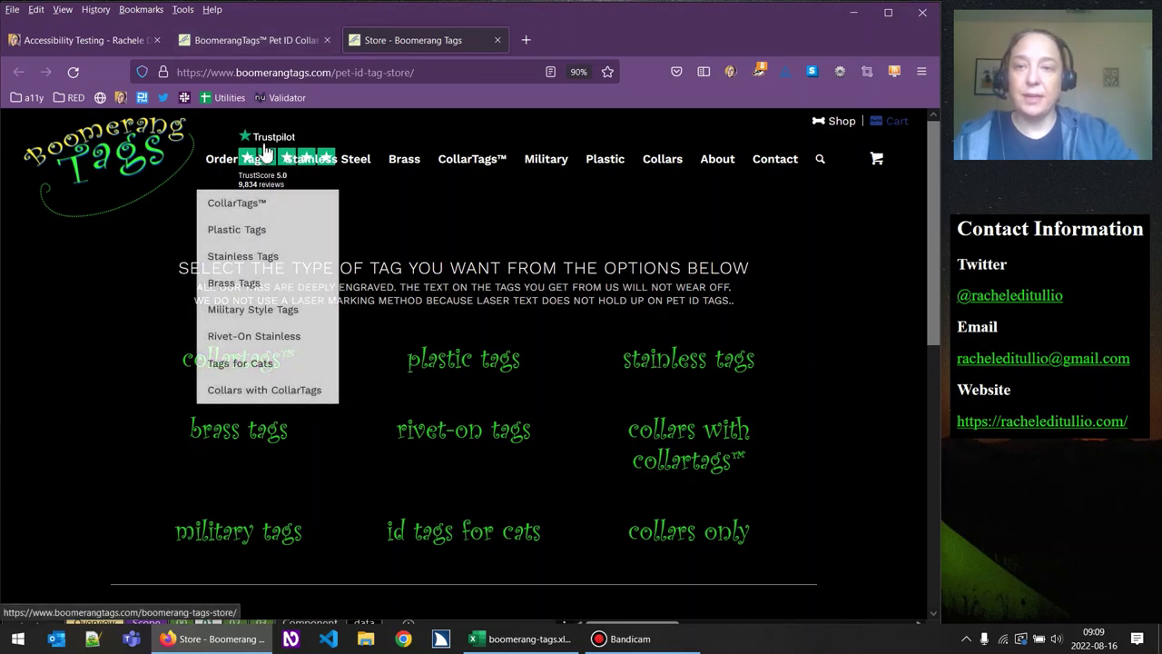
# Compare the home page header with the Store page header by alternating between the two pages.
pyautogui.click(300, 40)
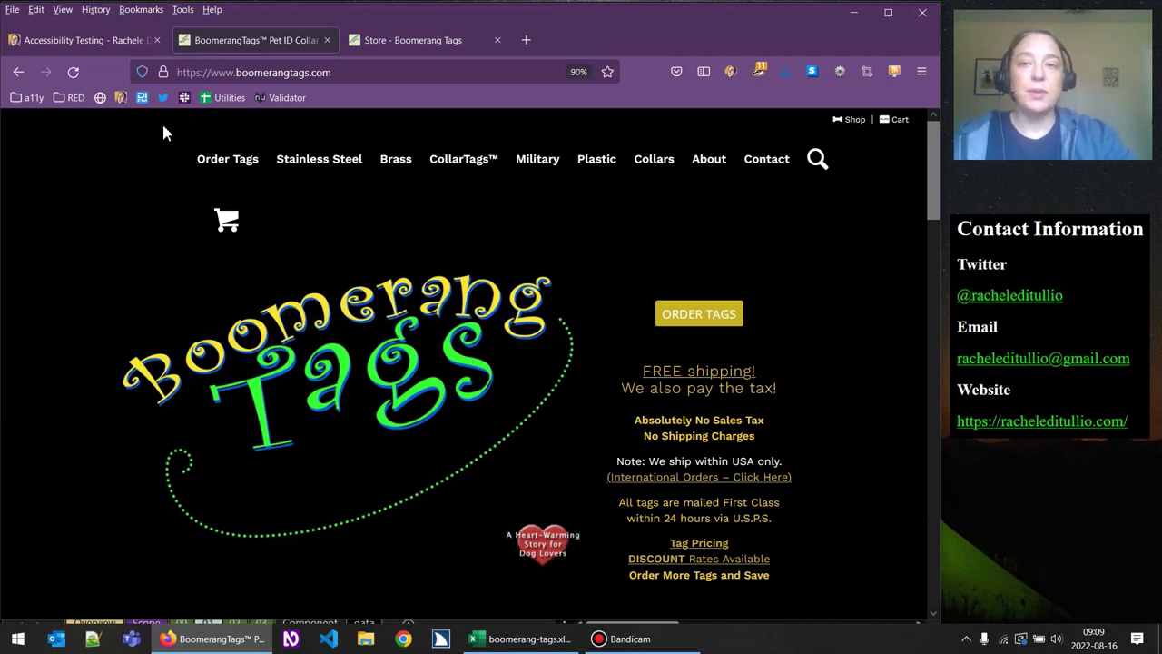
pyautogui.click(457, 46)
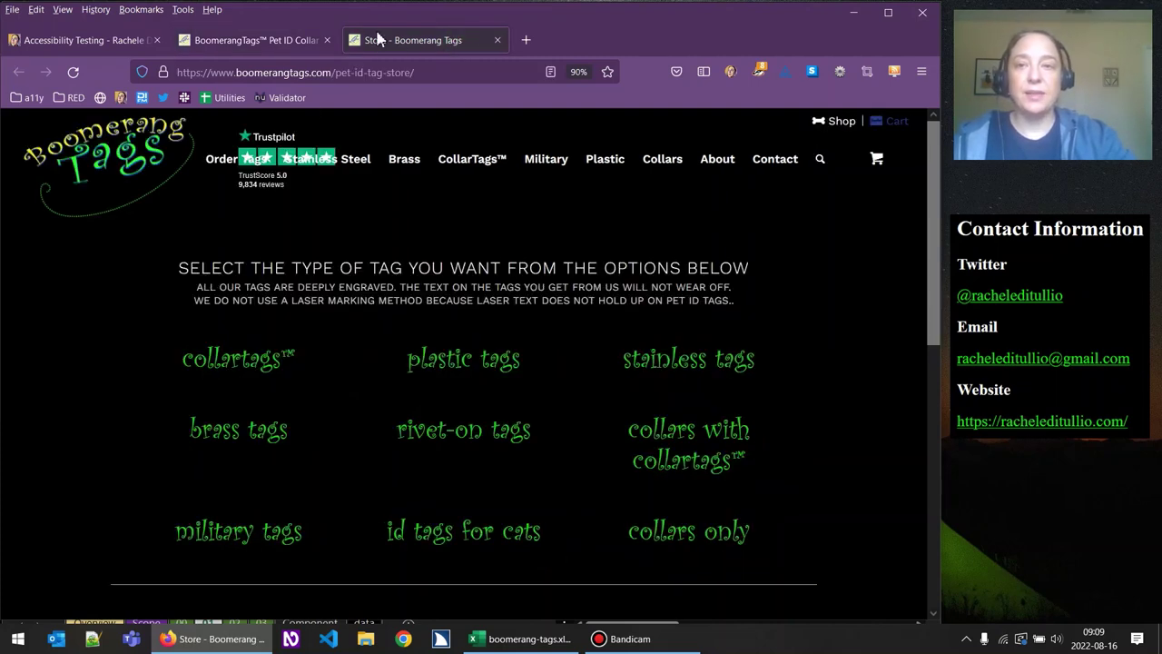
pyautogui.click(287, 45)
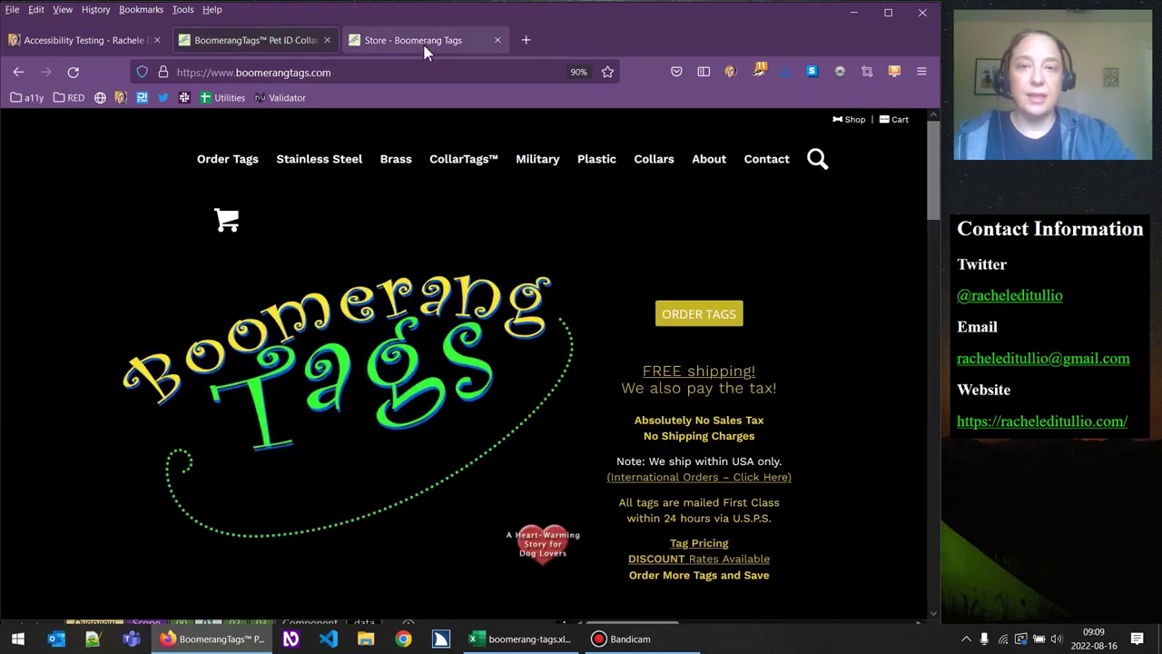
pyautogui.click(419, 45)
pyautogui.click(279, 43)
pyautogui.click(427, 41)
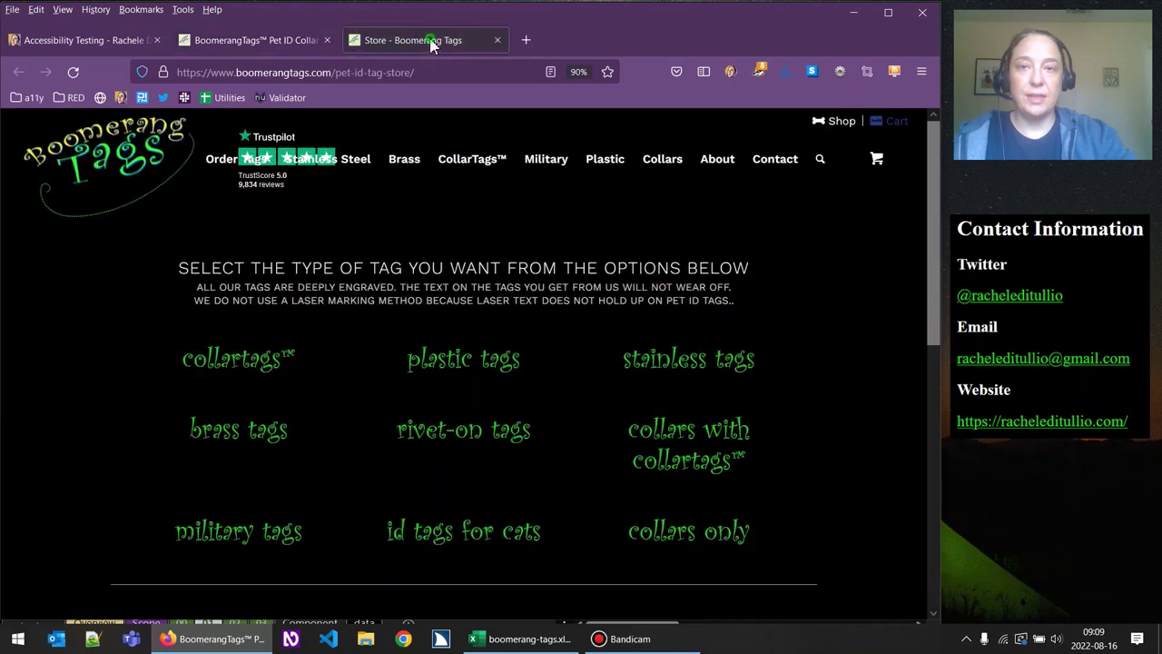
# Switch to the Excel workbook and set the status of 3.2.4 Consistent Identification to Fail.
pyautogui.click(522, 638)
pyautogui.click(688, 306)
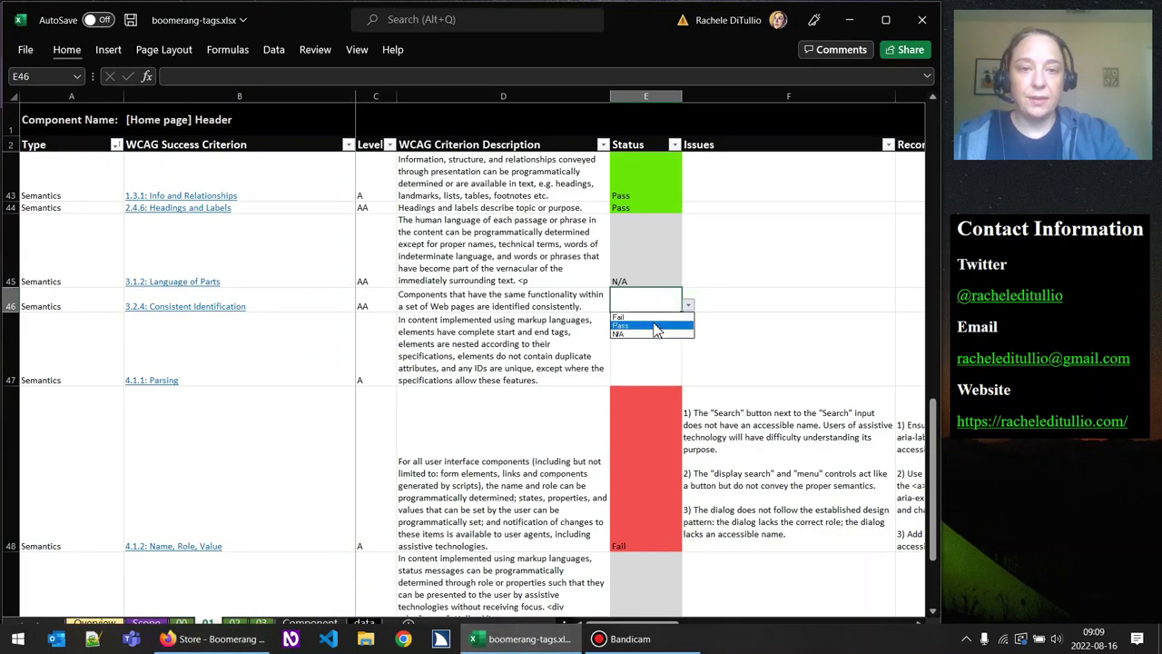
pyautogui.click(650, 317)
# Enter the 3.2.4 issue as "Subsequent pages display a "Trust Pilot" link in the header.".
pyautogui.doubleClick(734, 301)
pyautogui.write('Shopping cart link in the navigation does communicate its purpose. Screen reader announces the link as "0"')
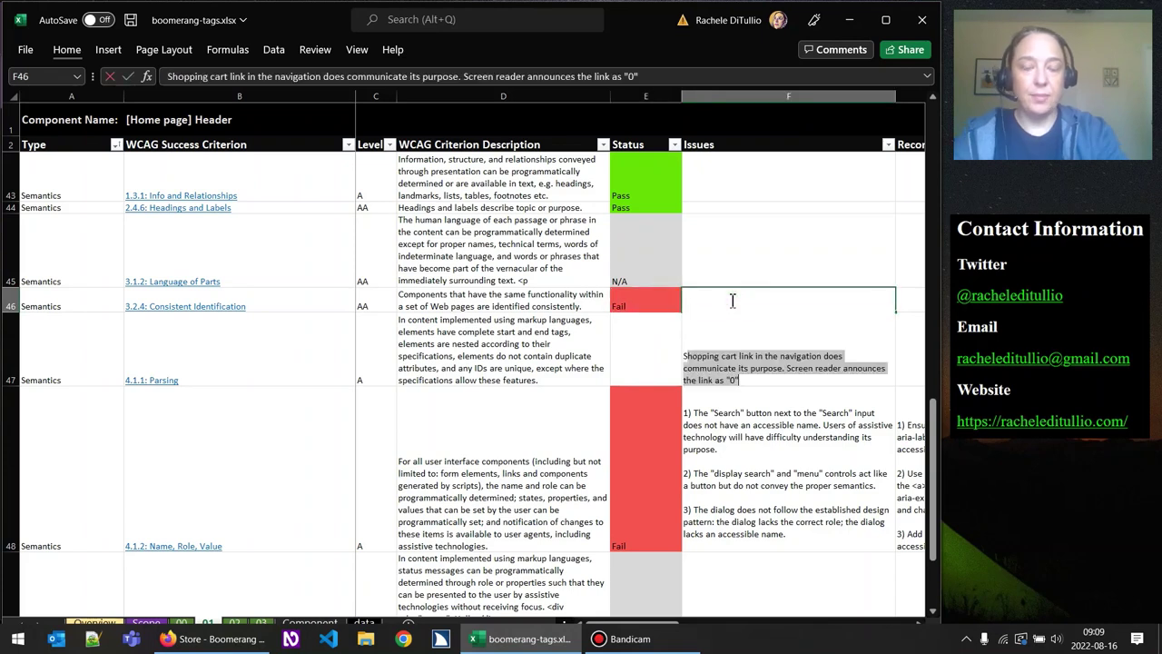
pyautogui.write('Subsequent ')
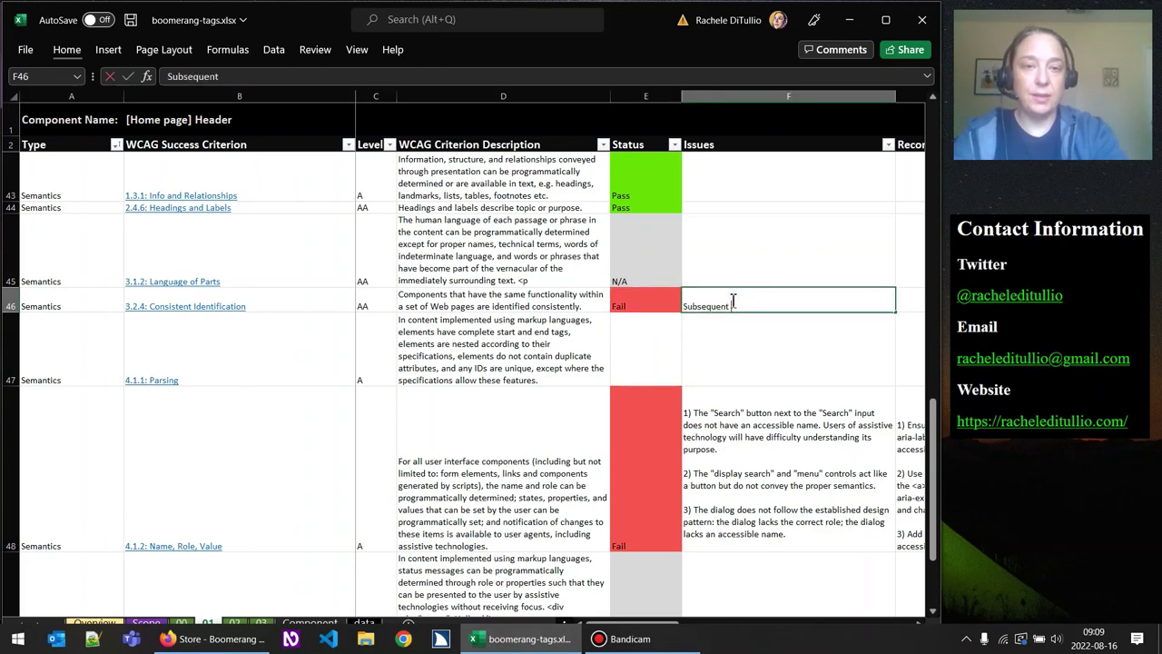
pyautogui.write('pages display a "Trust Pilot')
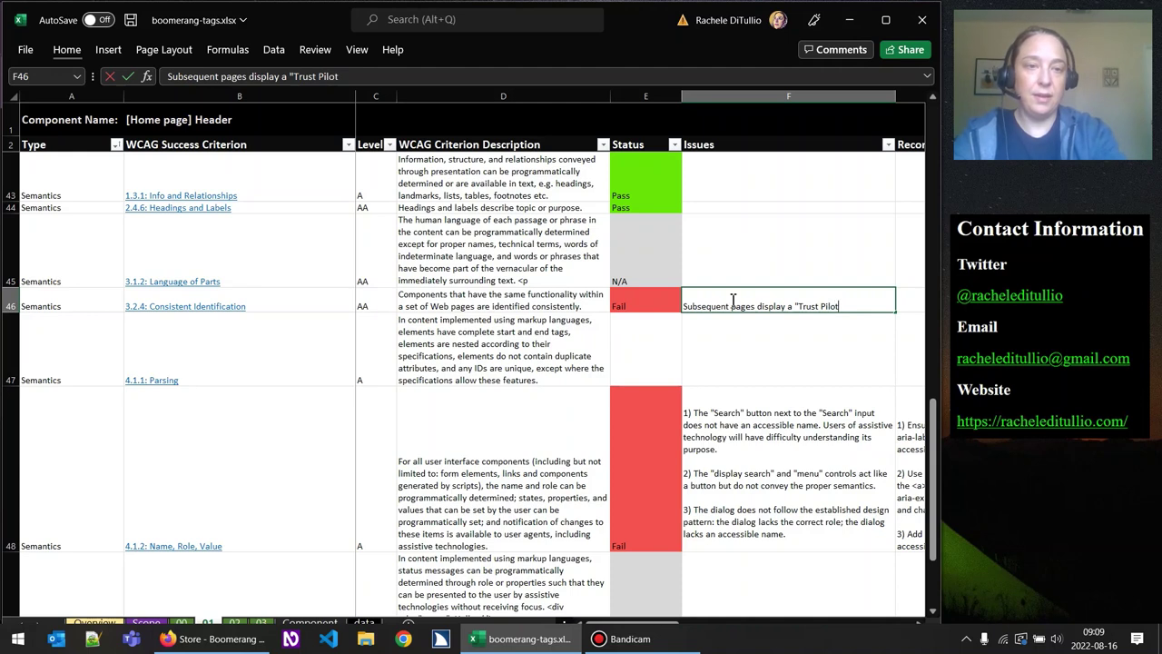
pyautogui.write('" l')
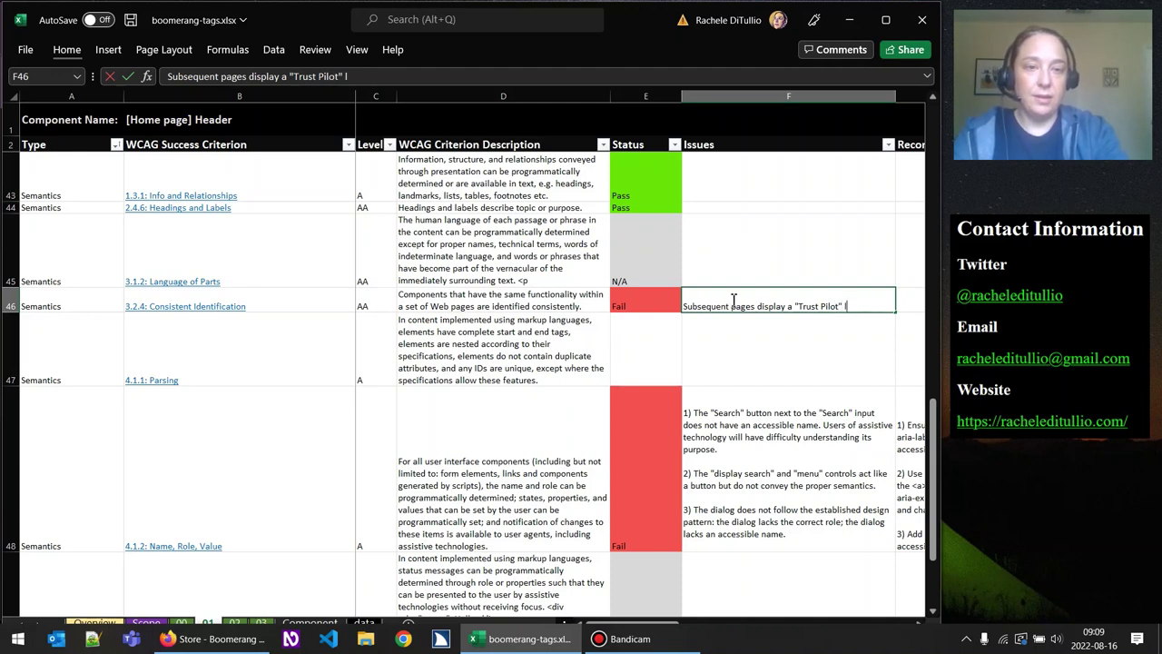
pyautogui.write('hea')
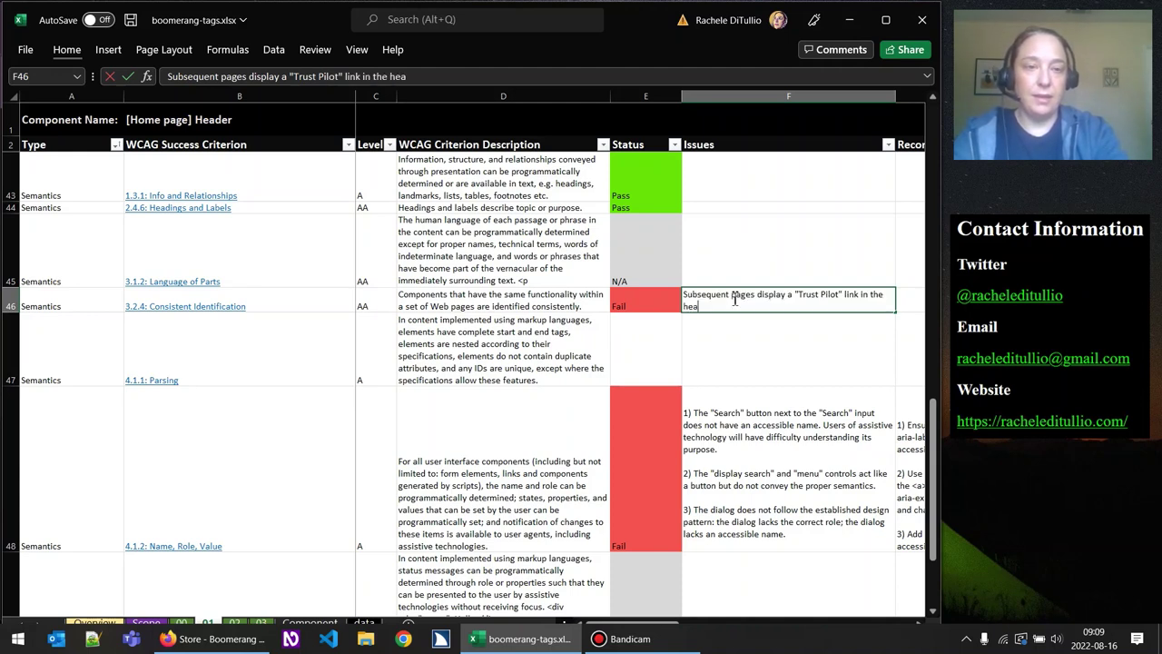
pyautogui.write('der.')
pyautogui.press('Tab')
# Enter the 3.2.4 recommendation as "Ensure "Trust Pilot" is displayed consistently.", rechecking the Store page header in Firefox while writing it.
pyautogui.write('Ens')
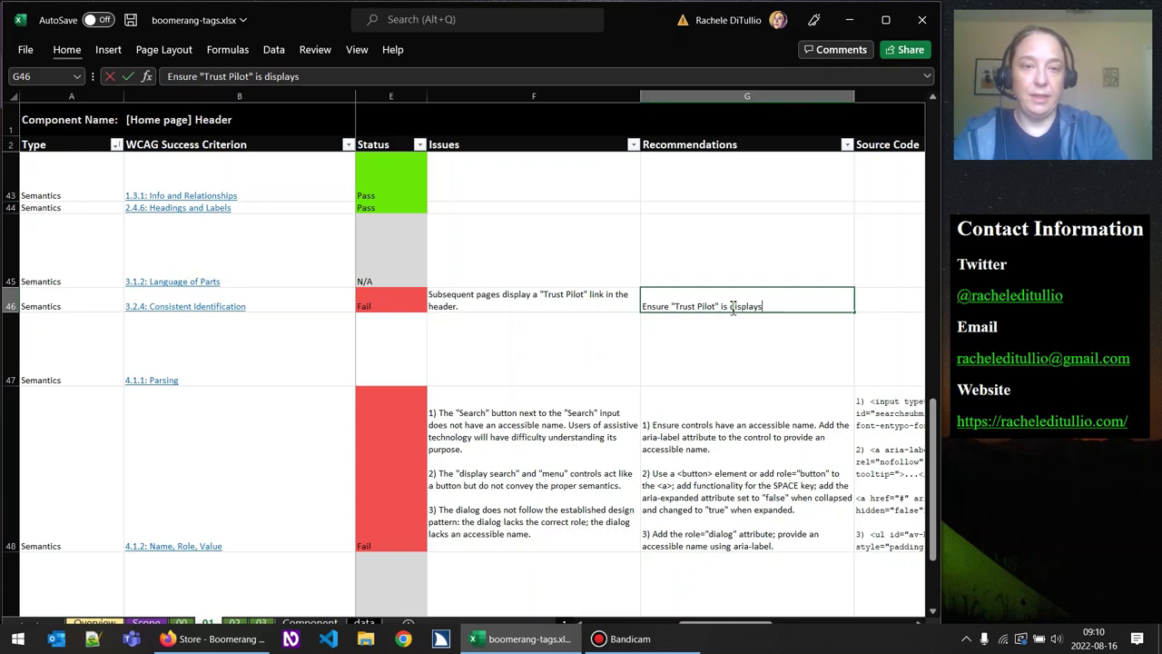
pyautogui.write('ntly ')
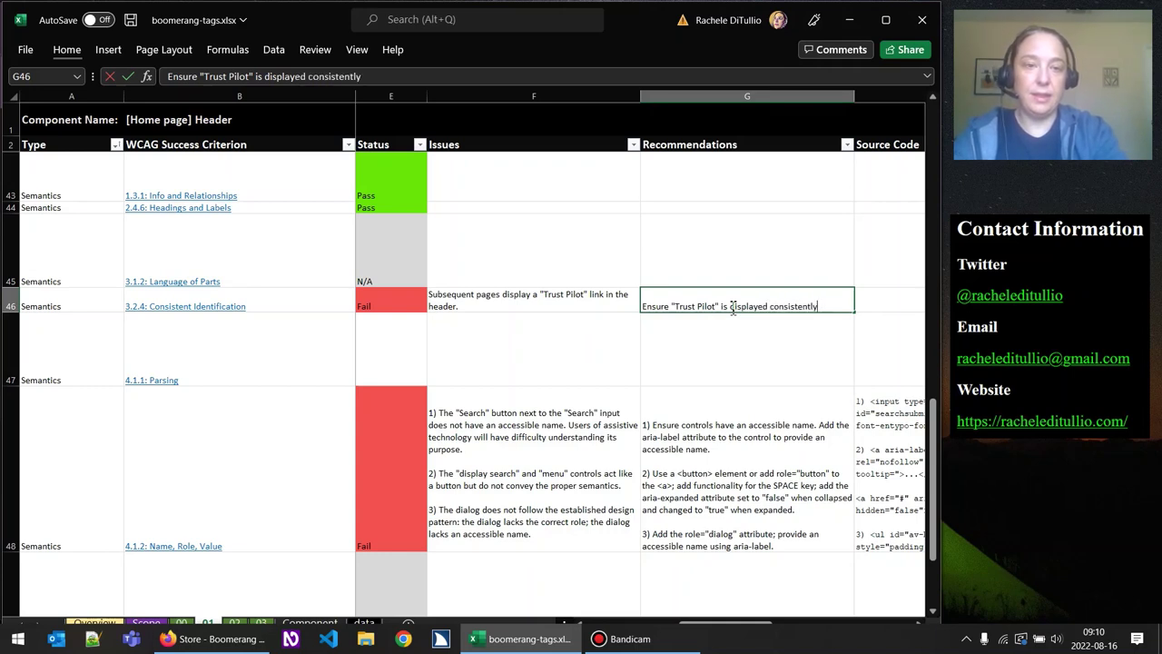
pyautogui.write('and')
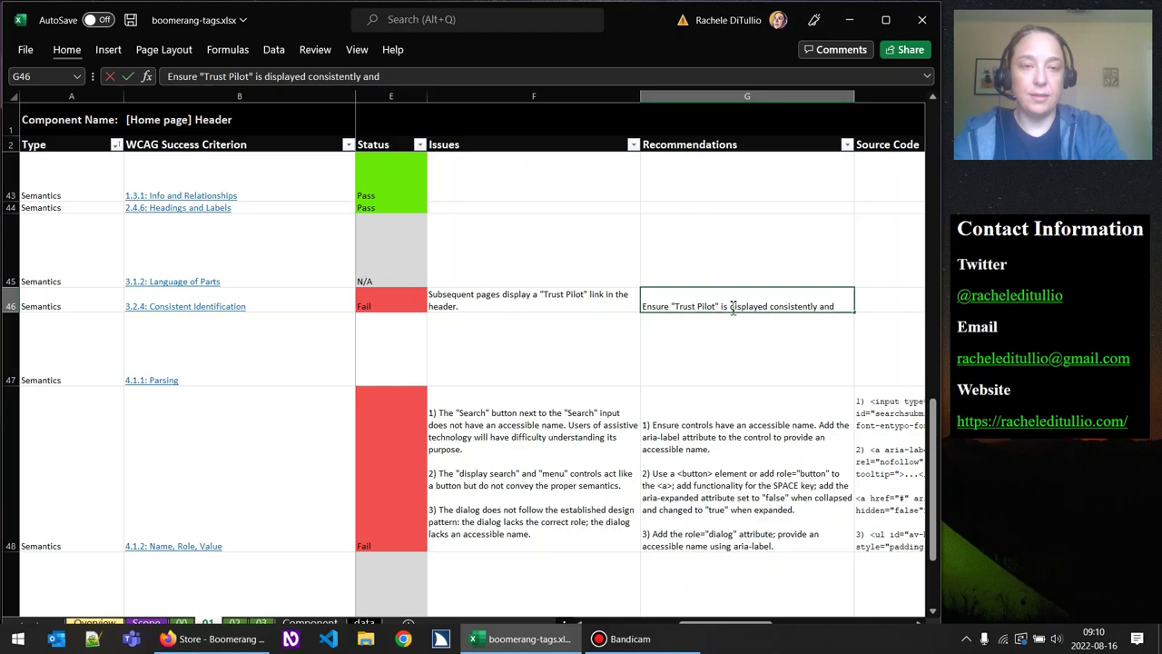
pyautogui.click(214, 638)
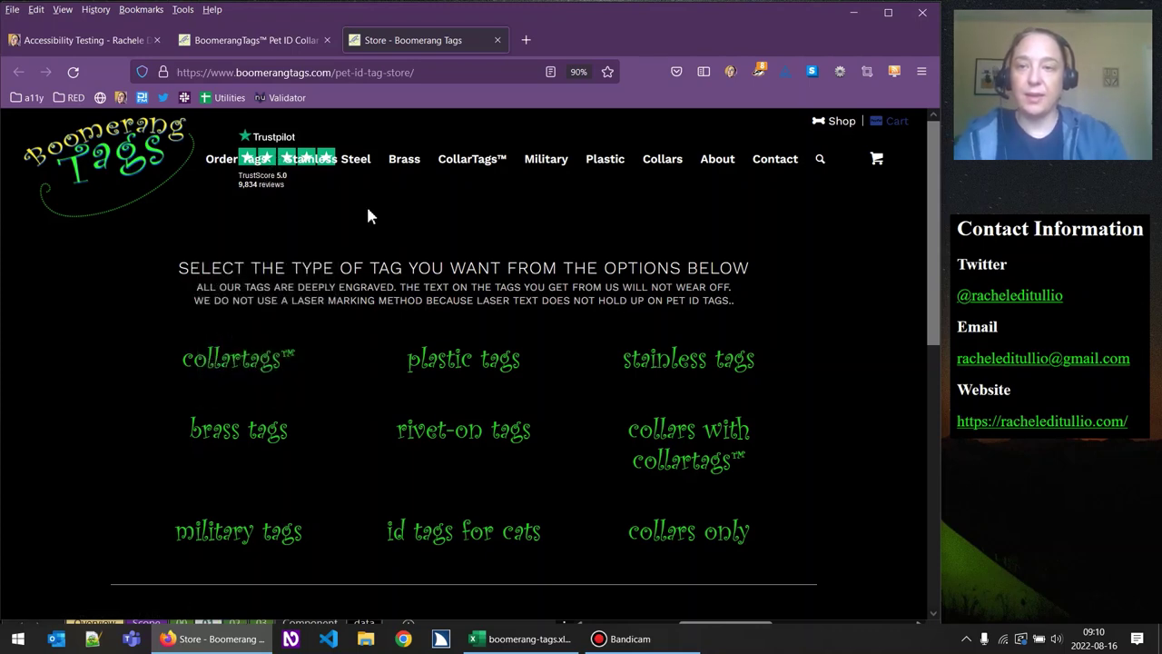
pyautogui.click(481, 639)
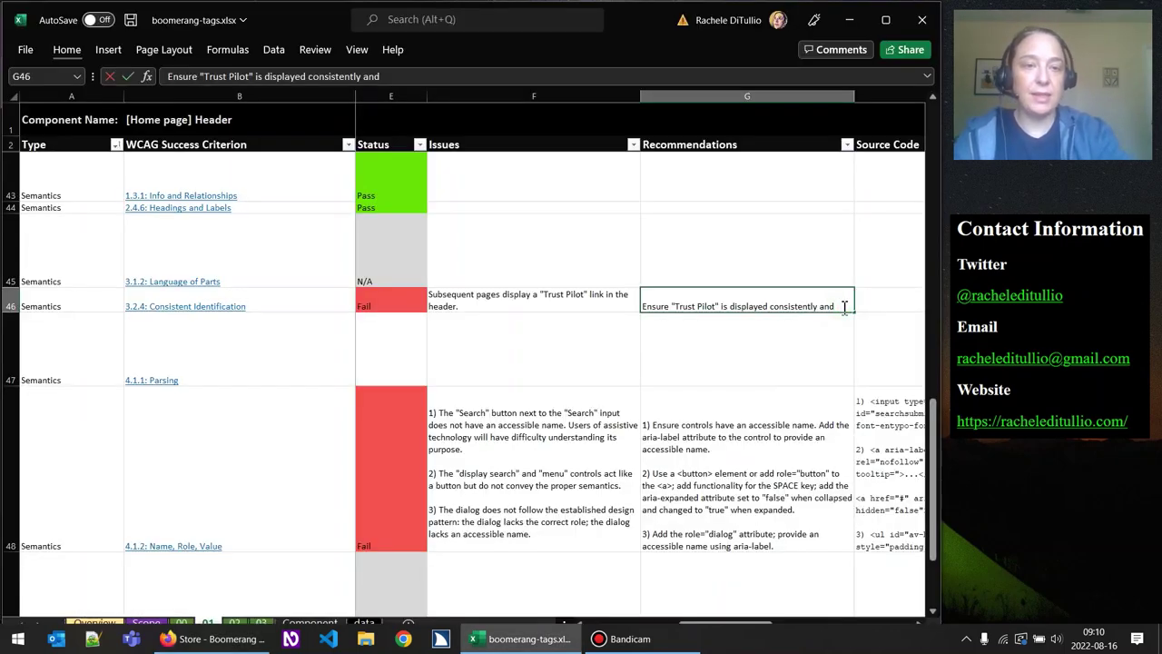
pyautogui.write('.')
pyautogui.press('Tab')
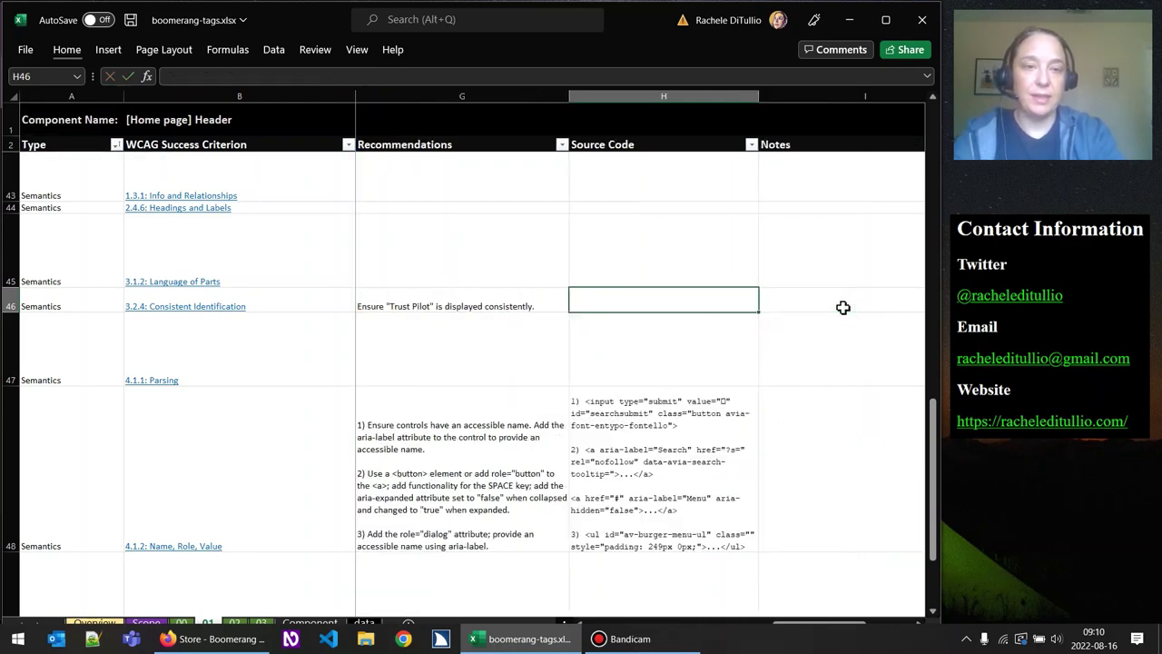
# Switch to Firefox, inspect the Store page header, and look for the Trustpilot widget in its markup.
pyautogui.click(215, 639)
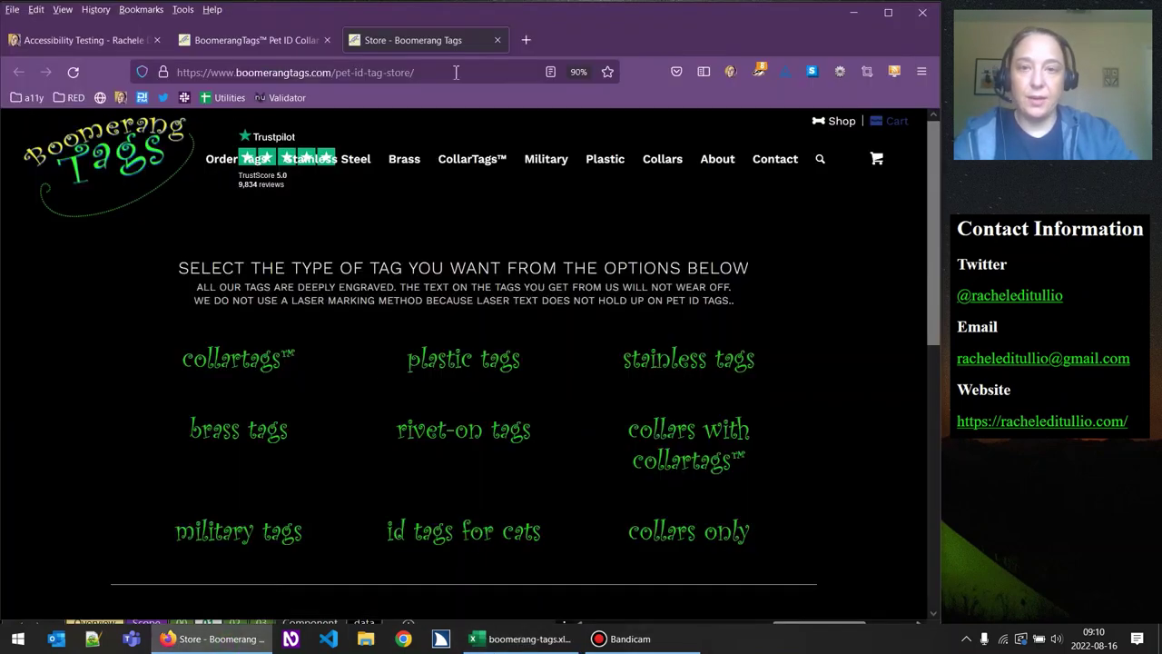
pyautogui.rightClick(268, 141)
pyautogui.click(343, 401)
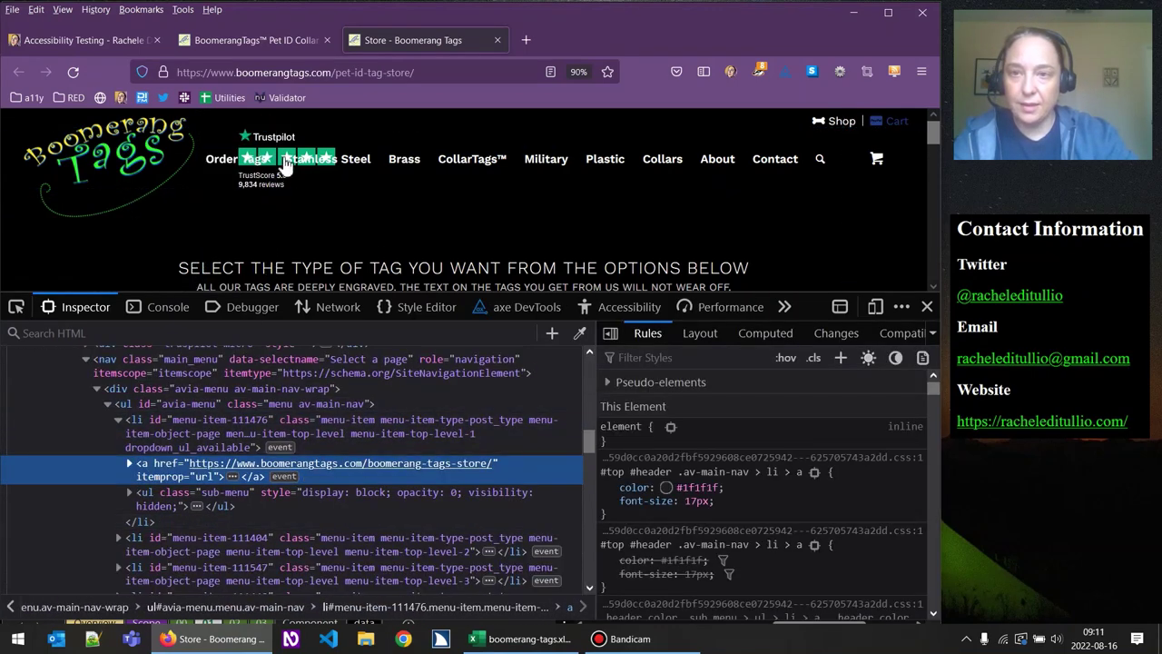
pyautogui.moveTo(268, 162)
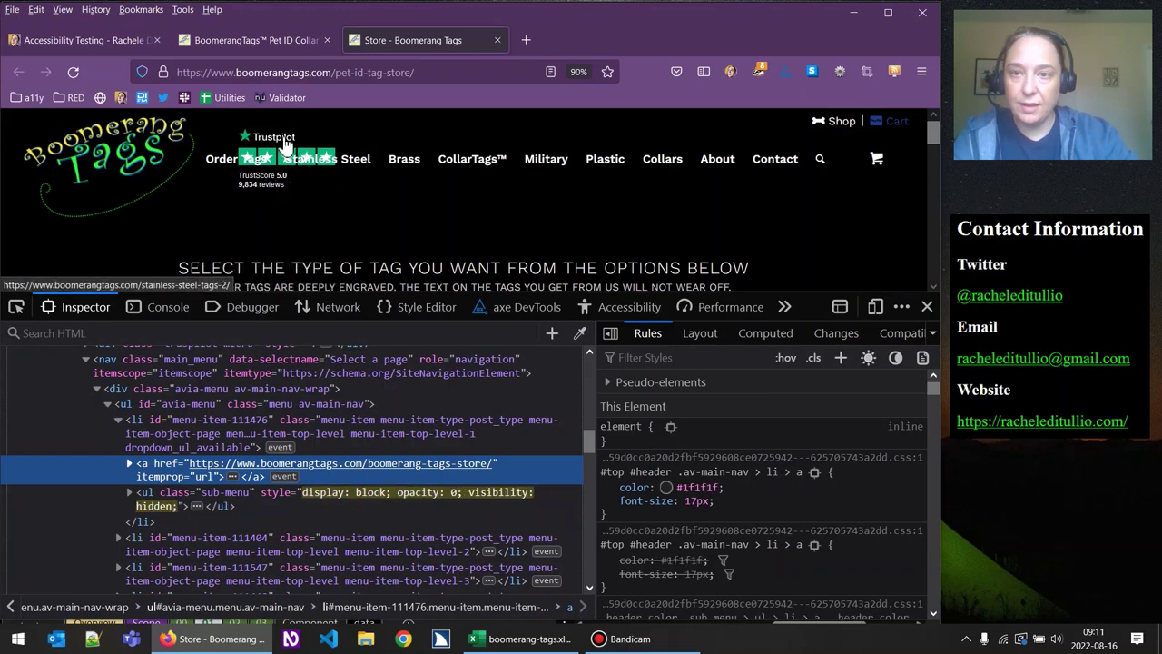
pyautogui.rightClick(275, 182)
pyautogui.click(308, 435)
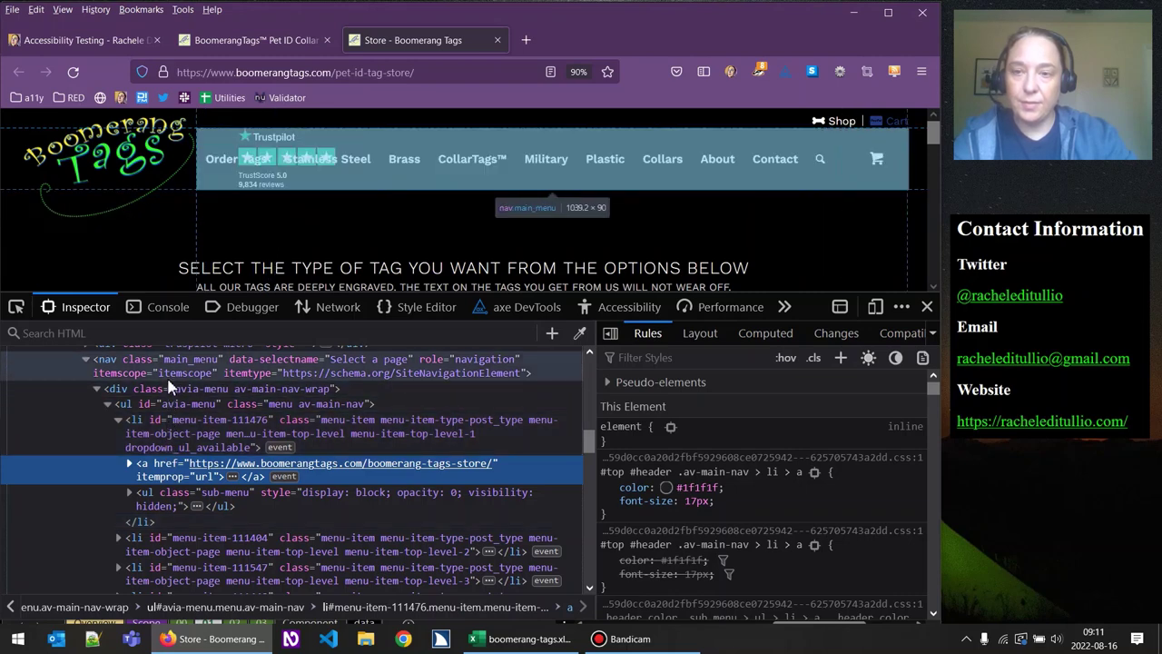
pyautogui.scroll(-5, 168, 386)
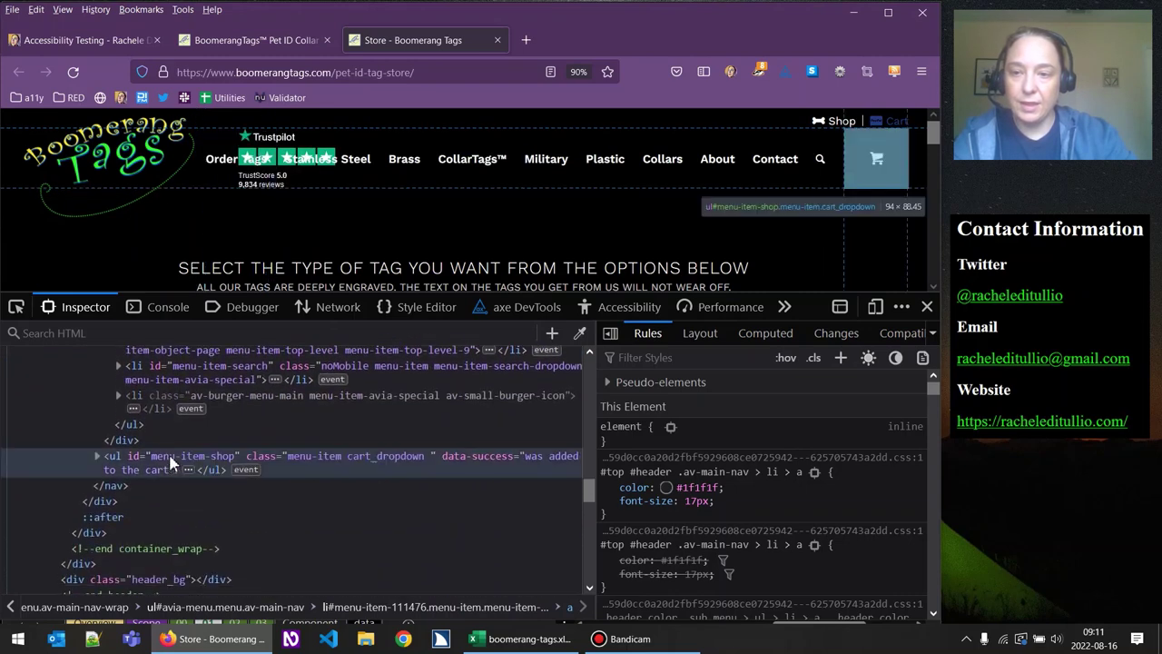
pyautogui.scroll(-2, 170, 462)
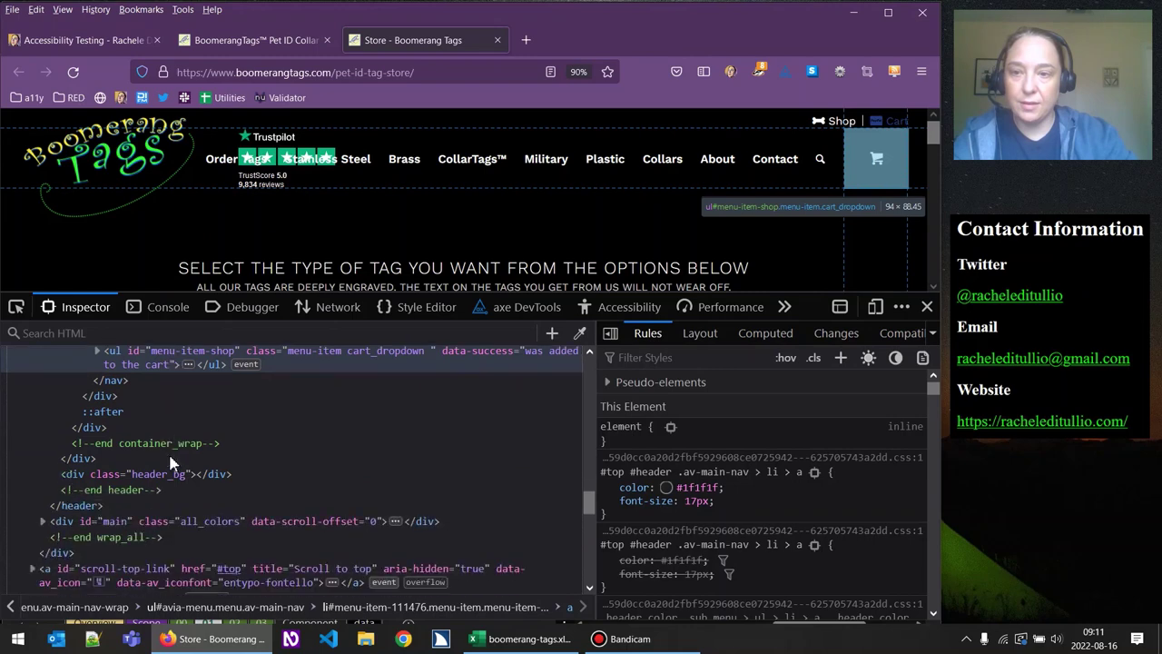
pyautogui.scroll(4, 168, 451)
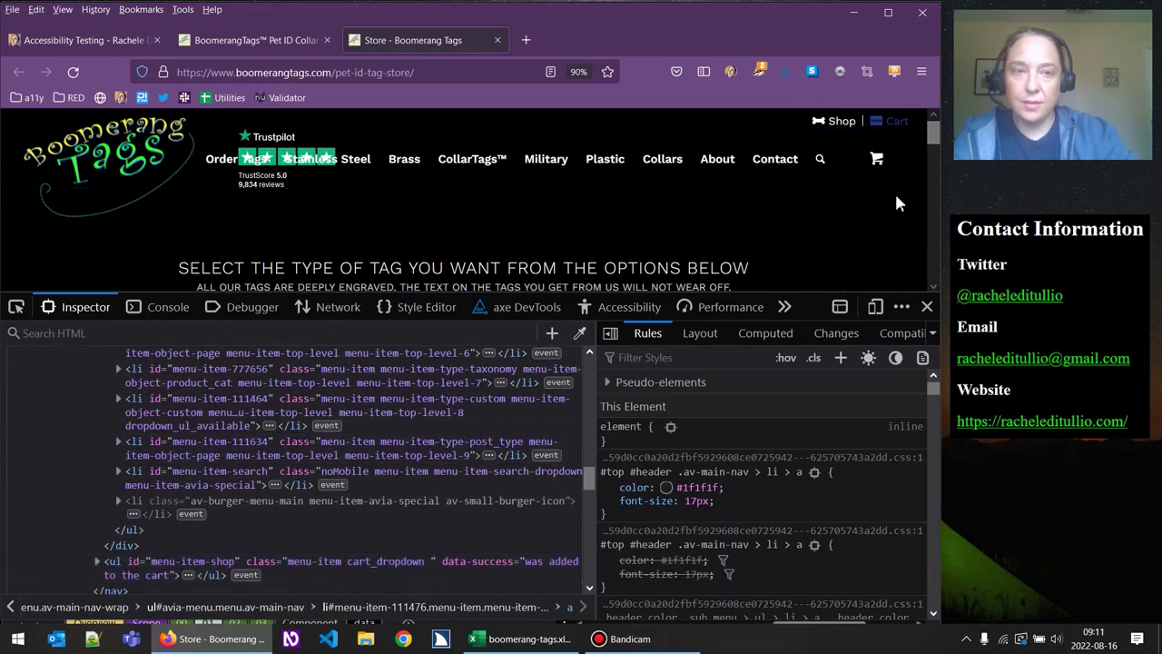
# Narrow the browser window until the Trustpilot widget clears the menu, inspect the widget, and widen the window again.
pyautogui.moveTo(940, 177); pyautogui.dragTo(400, 204)
pyautogui.rightClick(275, 263)
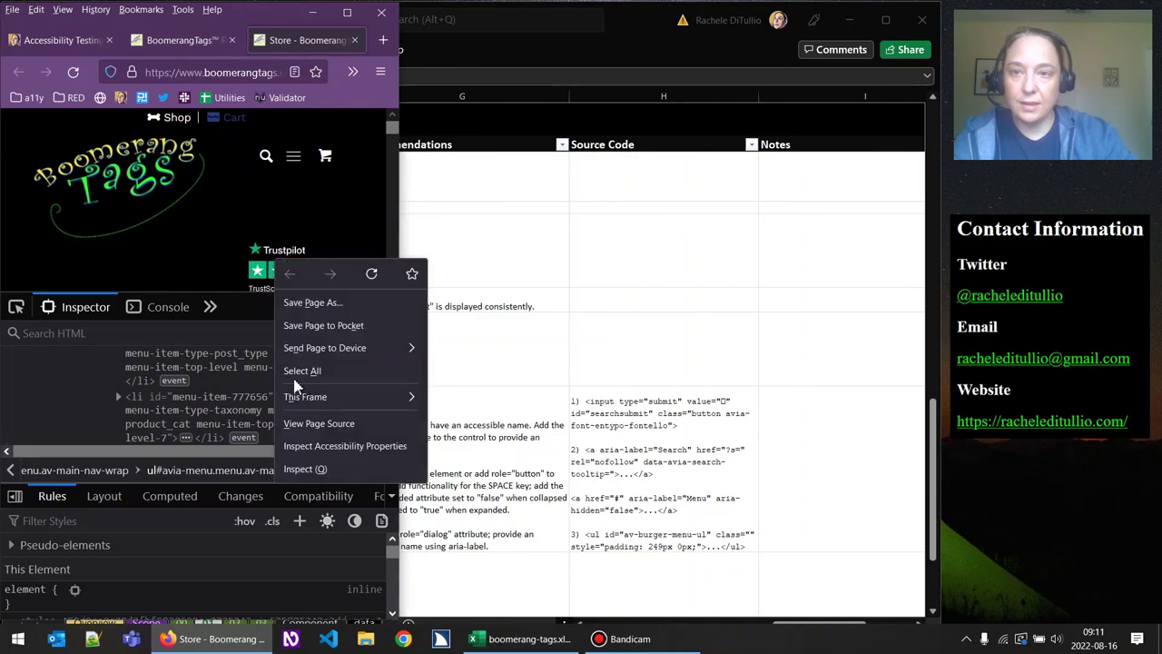
pyautogui.click(301, 469)
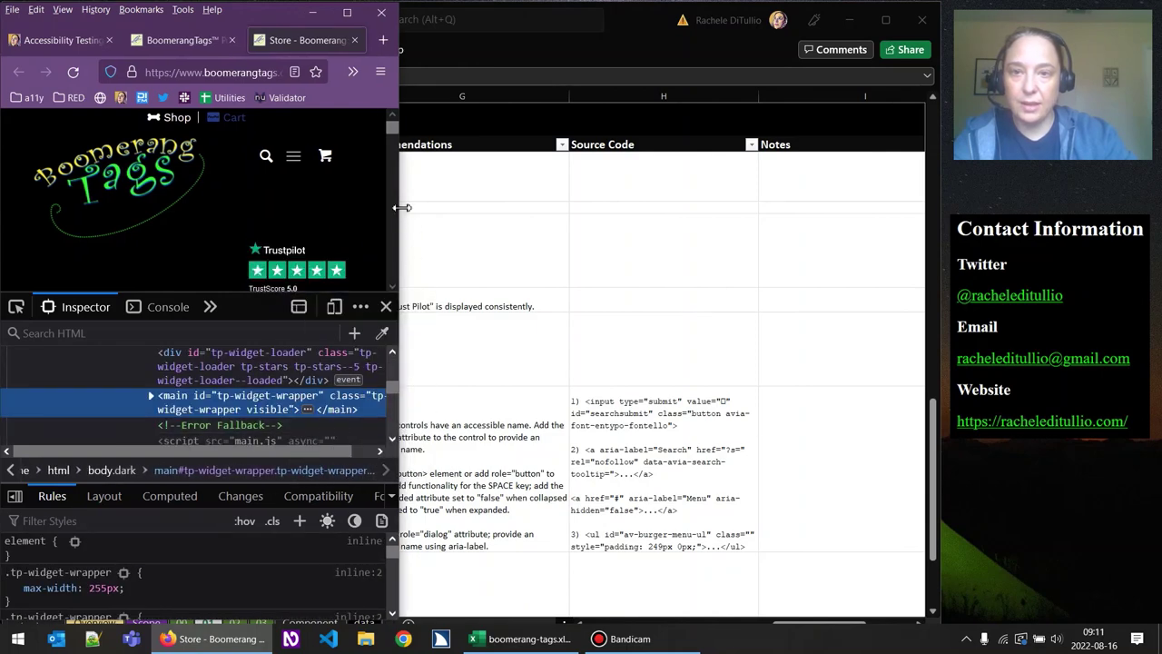
pyautogui.moveTo(456, 214); pyautogui.dragTo(938, 289)
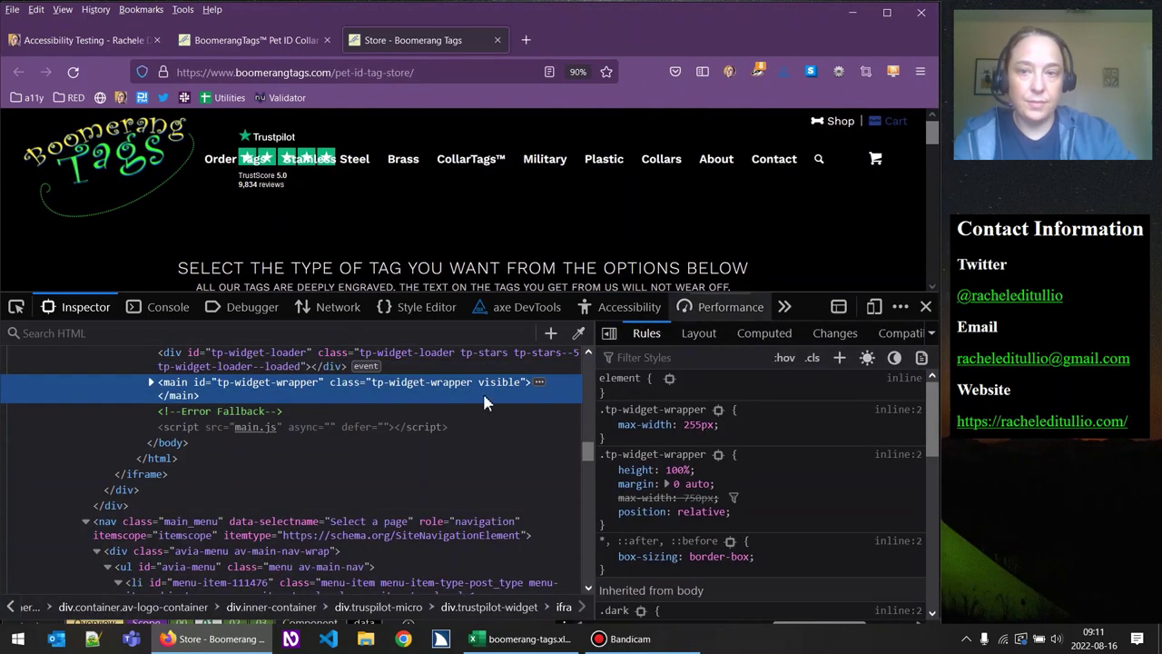
# Expand the main element with id "tp-widget-wrapper", copy its outer HTML, and close the developer tools.
pyautogui.click(150, 383)
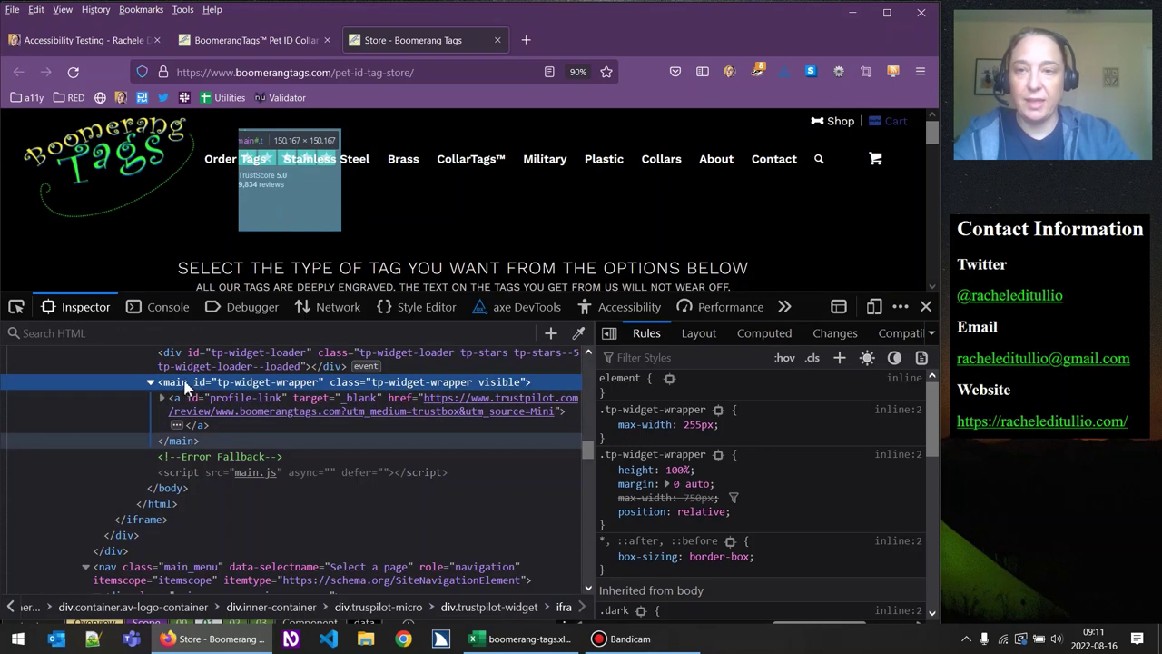
pyautogui.rightClick(175, 385)
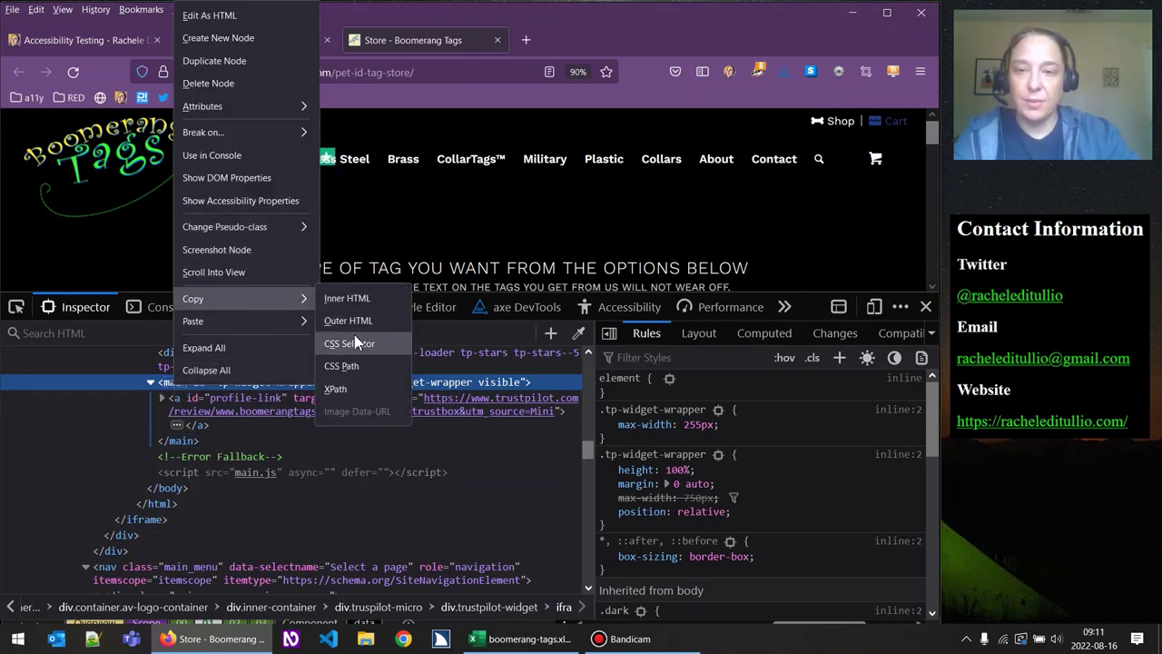
pyautogui.moveTo(287, 298)
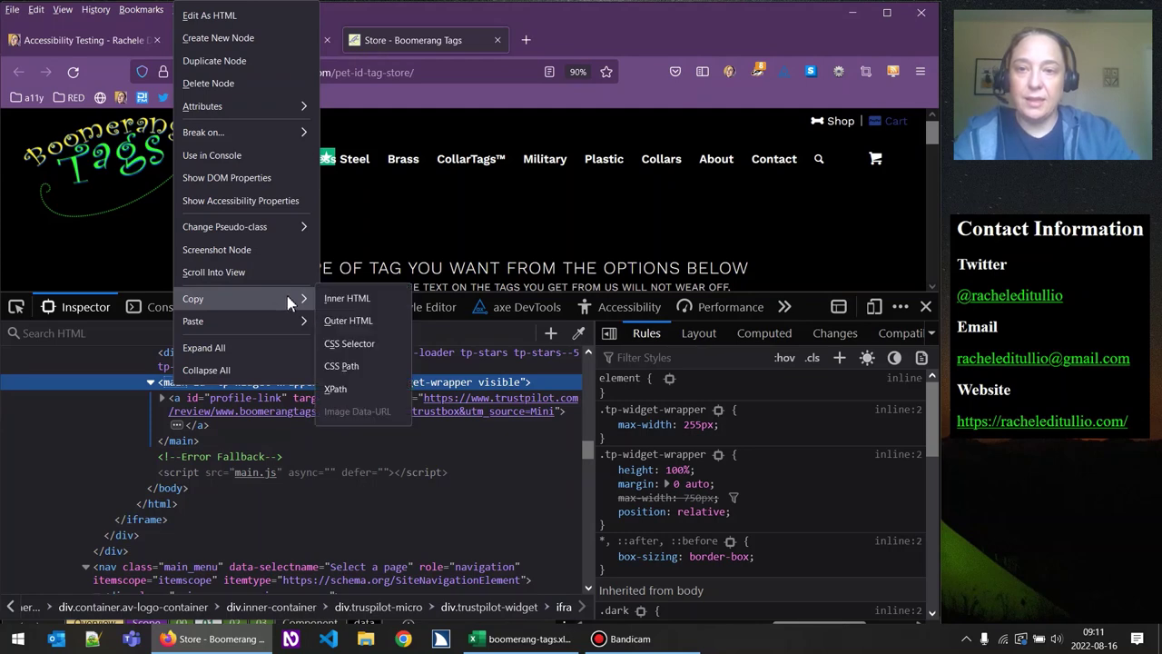
pyautogui.click(345, 321)
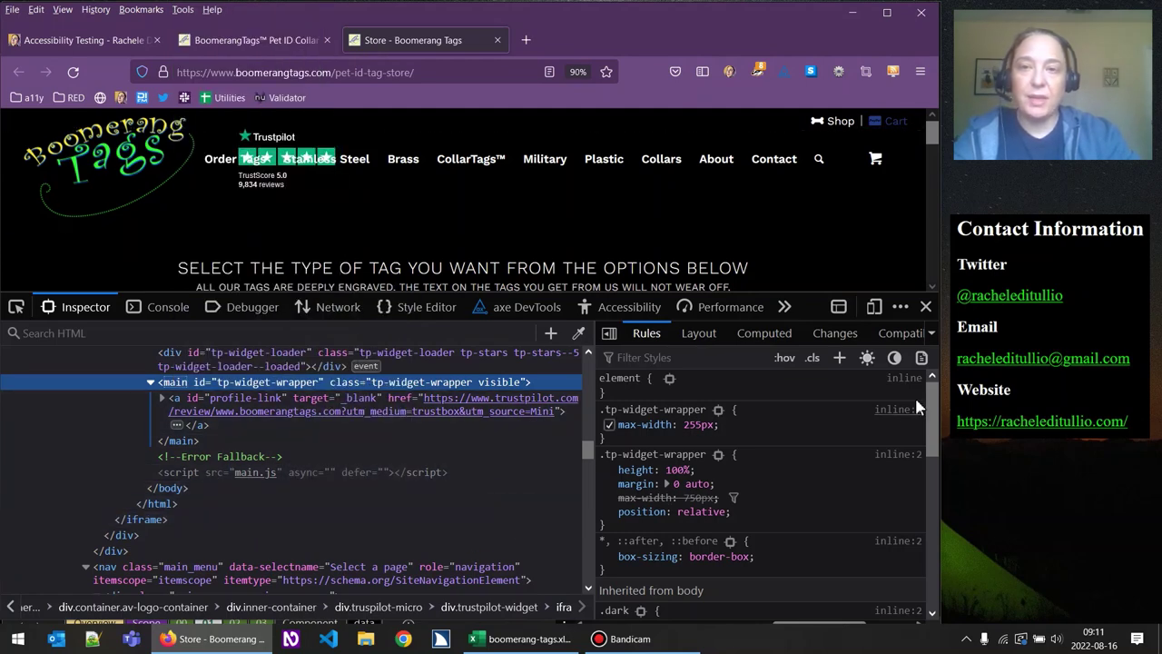
pyautogui.click(927, 309)
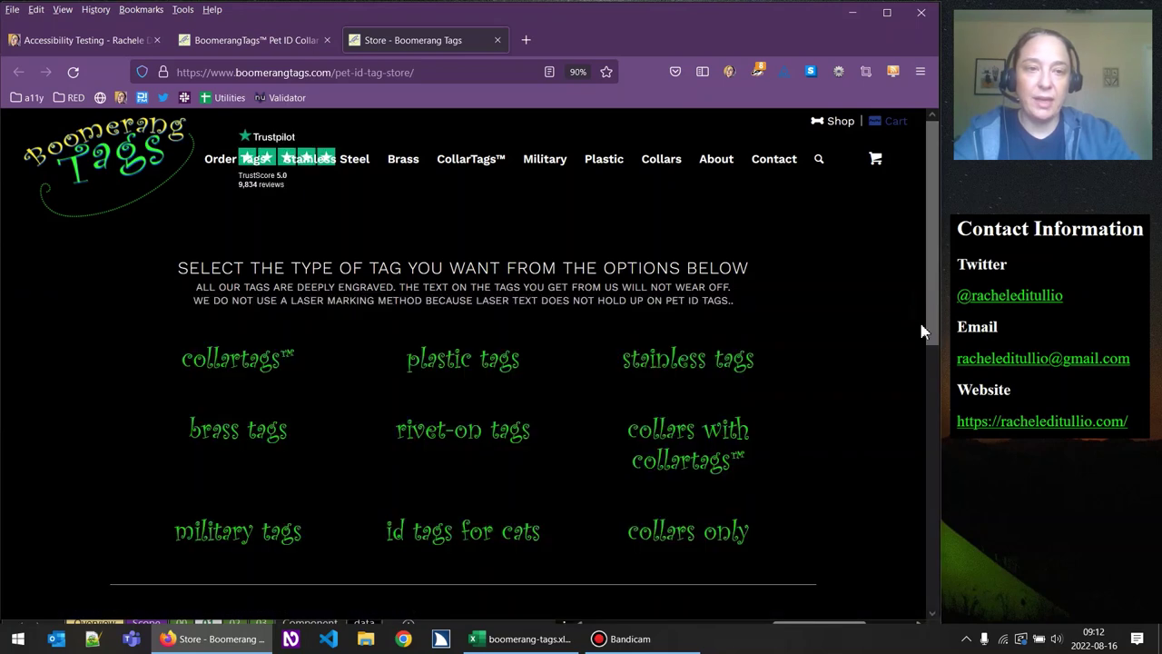
# Switch to the Excel workbook and paste the copied widget markup into the source code cell of 3.2.4.
pyautogui.click(529, 638)
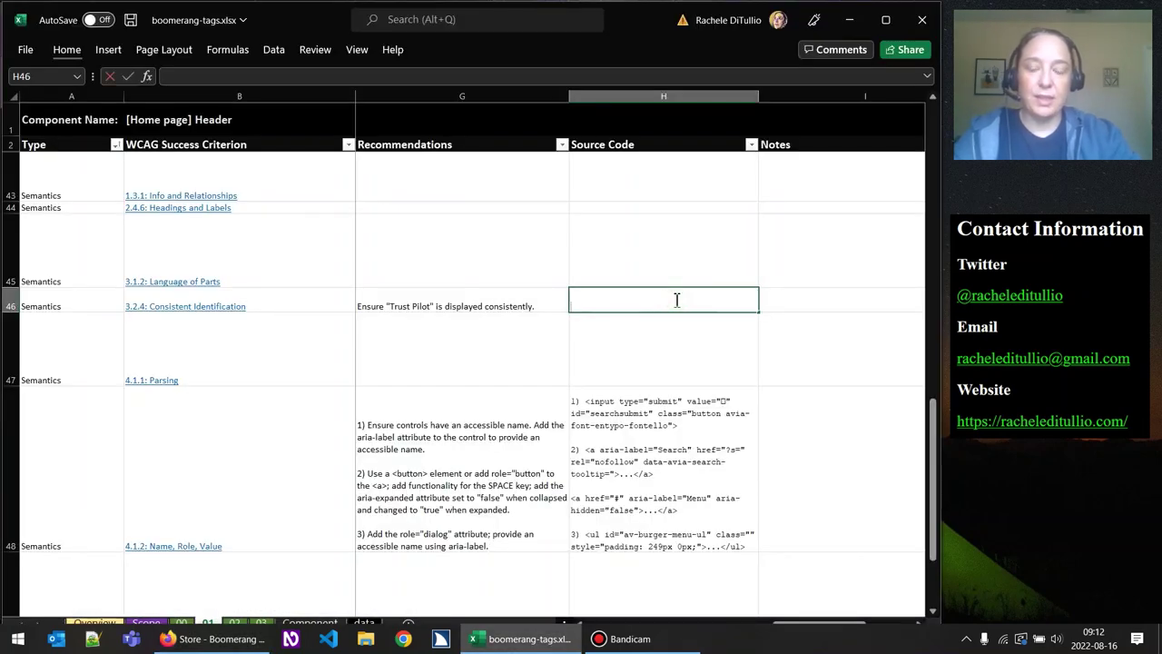
pyautogui.hotkey('ctrl', 'v')
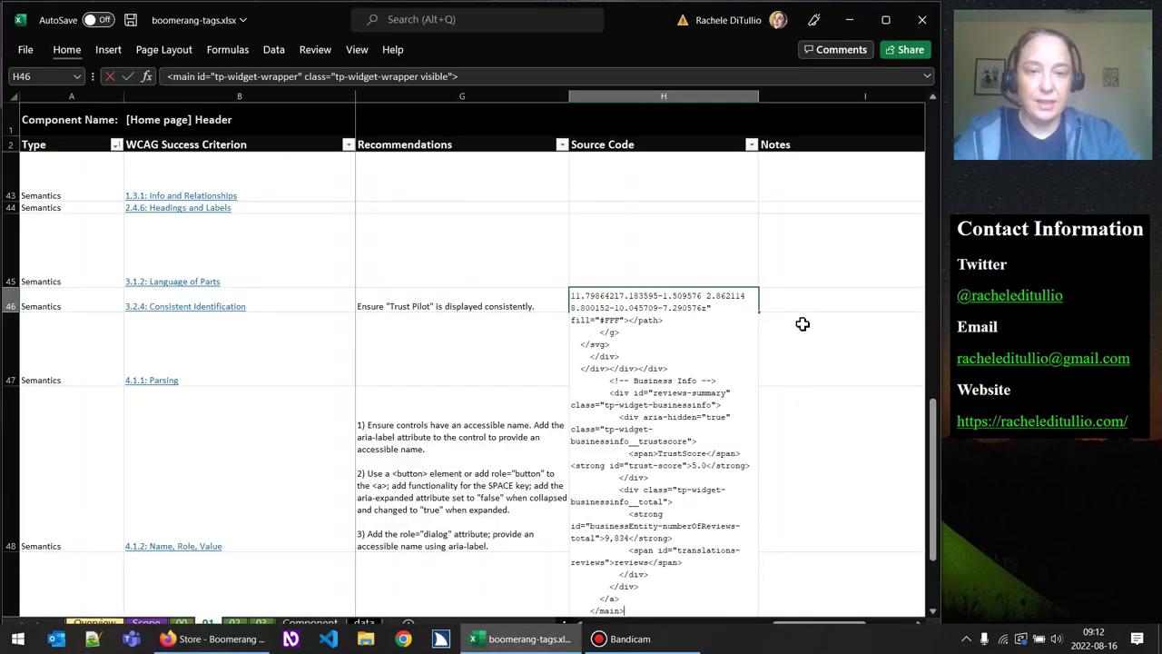
pyautogui.press('Return')
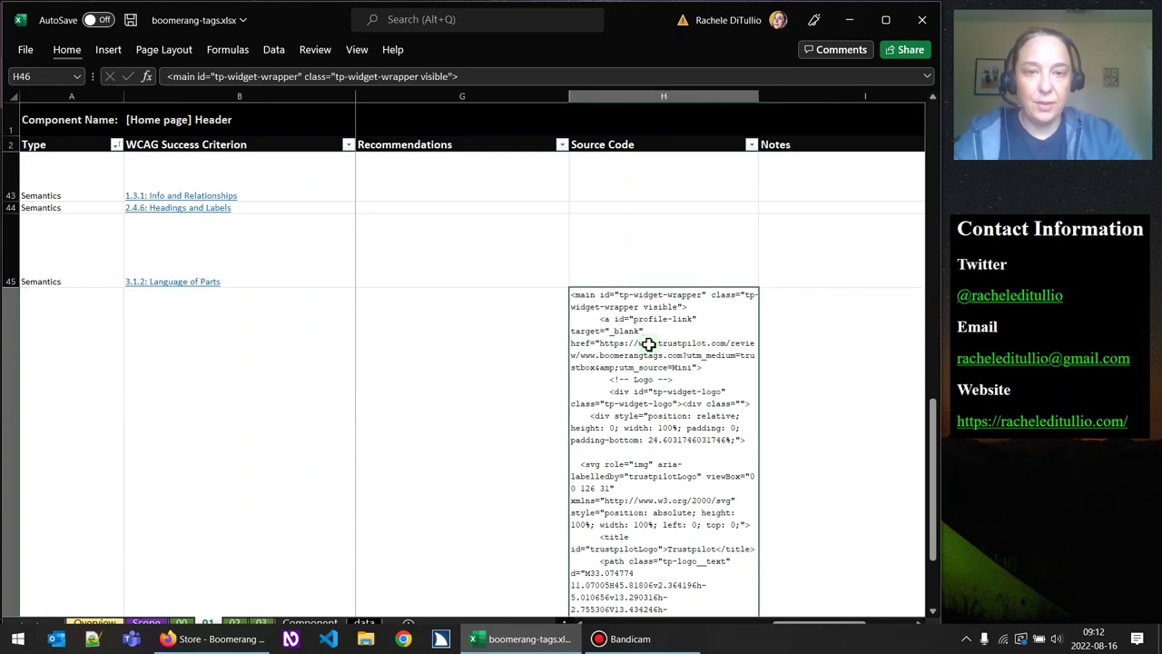
# Shorten the pasted 3.2.4 source code by deleting the logo and star markup and replacing the Business Info block inside the link with "...".
pyautogui.doubleClick(690, 363)
pyautogui.press('Down')
pyautogui.press('Down')
pyautogui.press('Down')
pyautogui.press('Down')
pyautogui.press('Down')
pyautogui.press('Down')
pyautogui.press('Down')
pyautogui.press('Down')
pyautogui.press('Down')
pyautogui.press('Down')
pyautogui.press('Down')
pyautogui.press('Down')
pyautogui.press('Down')
pyautogui.press('Down')
pyautogui.press('Down')
pyautogui.press('Down')
pyautogui.press('Down')
pyautogui.press('Down')
pyautogui.press('Down')
pyautogui.press('Down')
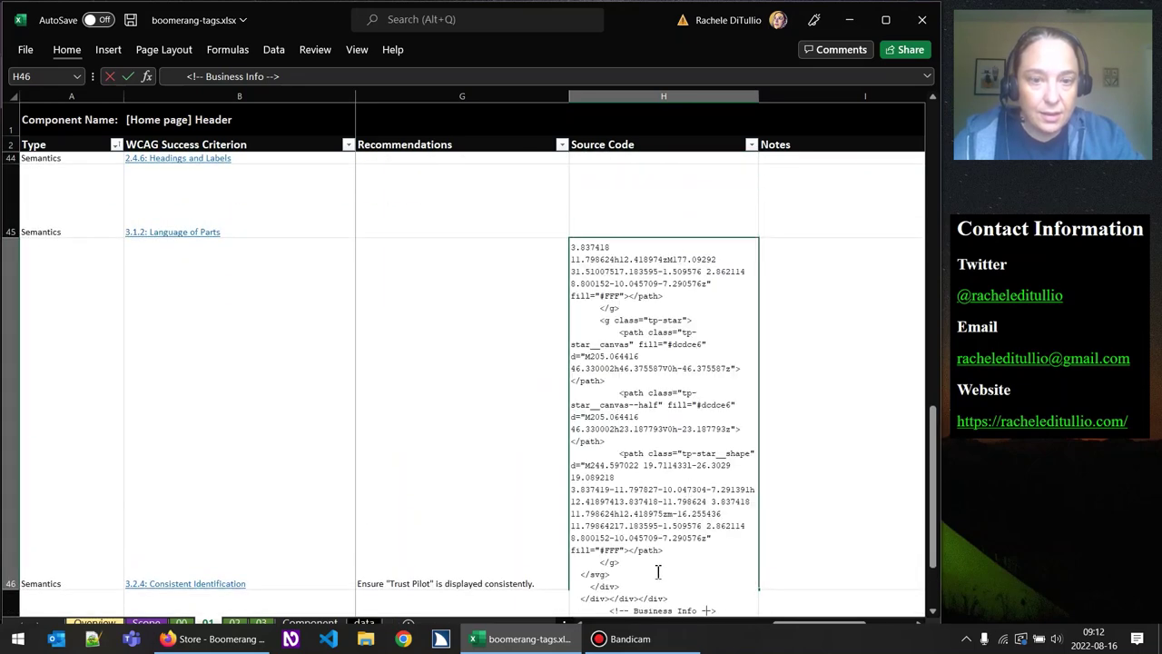
pyautogui.click(660, 564)
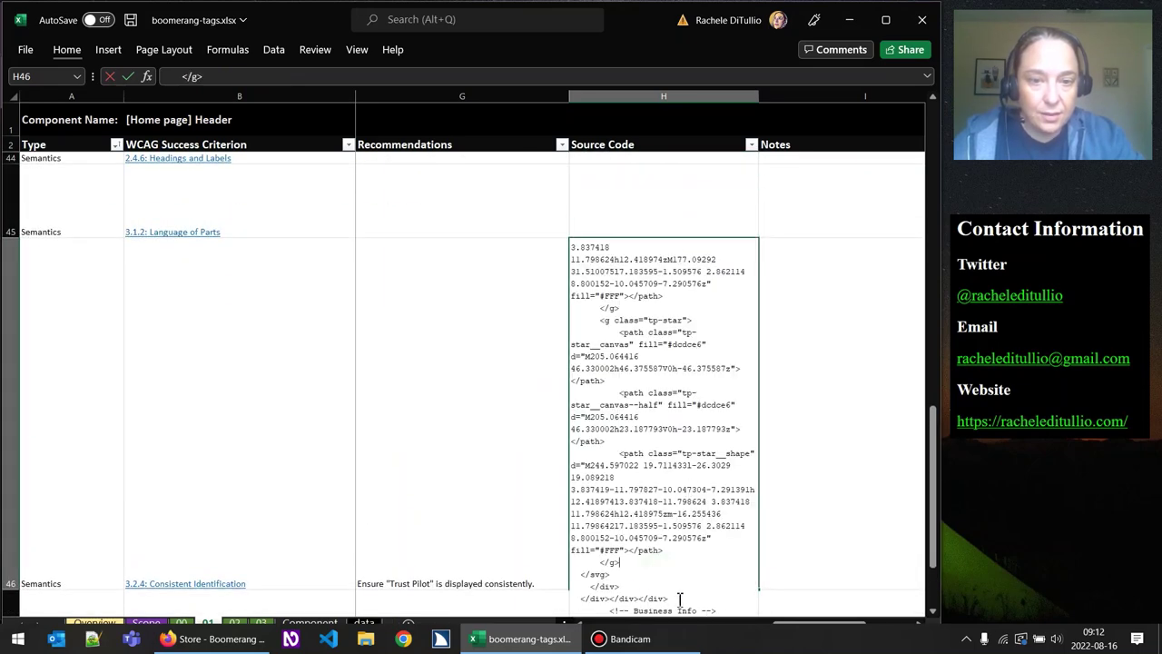
pyautogui.moveTo(680, 599); pyautogui.dragTo(572, 342)
pyautogui.press('Delete')
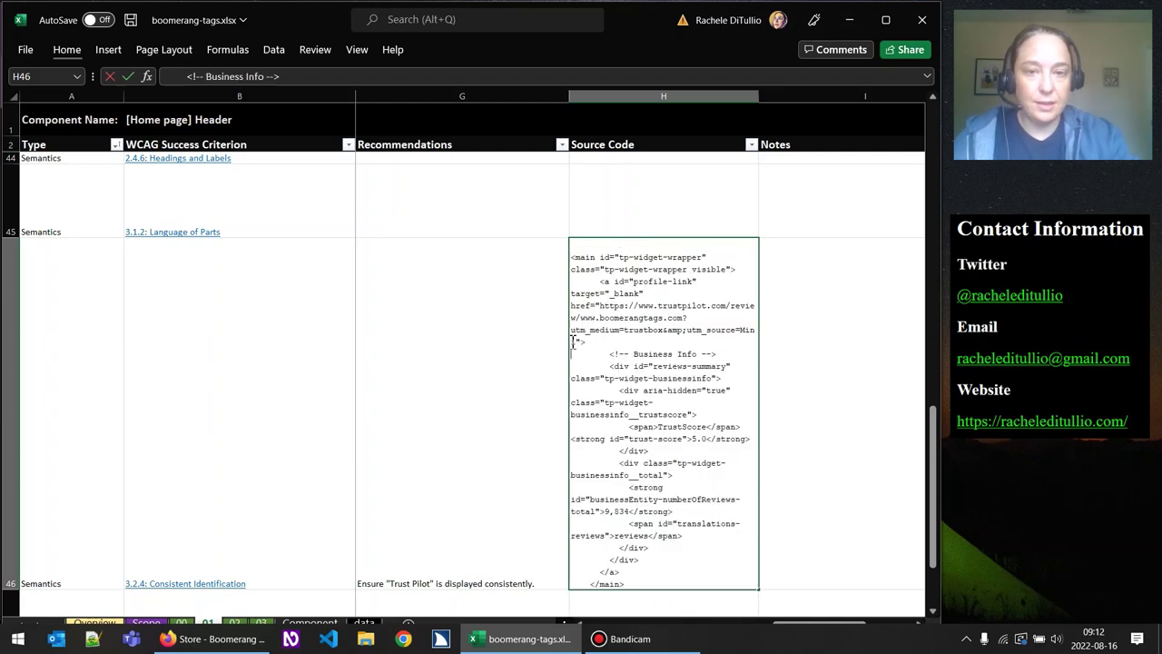
pyautogui.moveTo(649, 560); pyautogui.dragTo(559, 355)
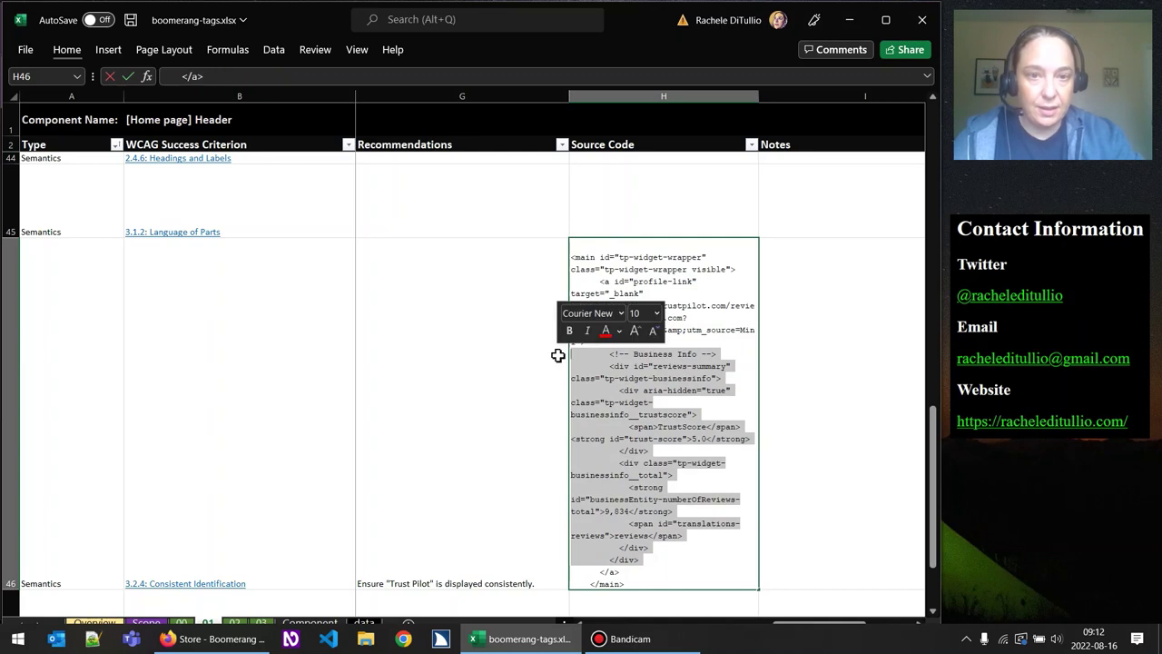
pyautogui.write('...')
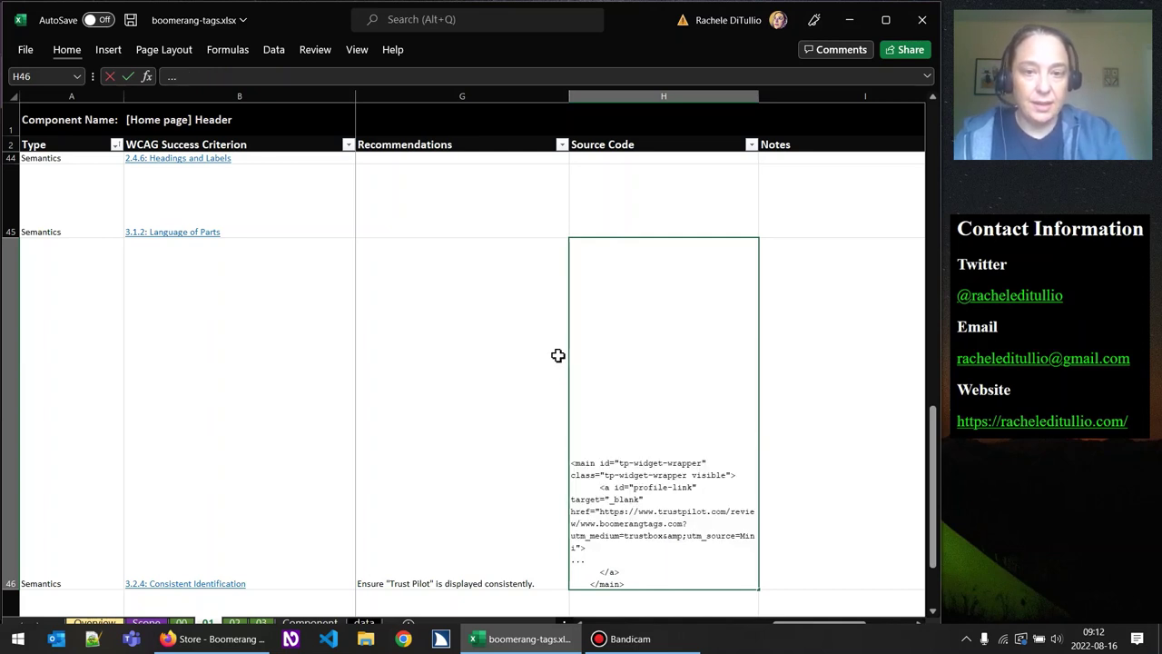
# Commit the shortened source code for 3.2.4 Consistent Identification and save the workbook.
pyautogui.click(473, 415)
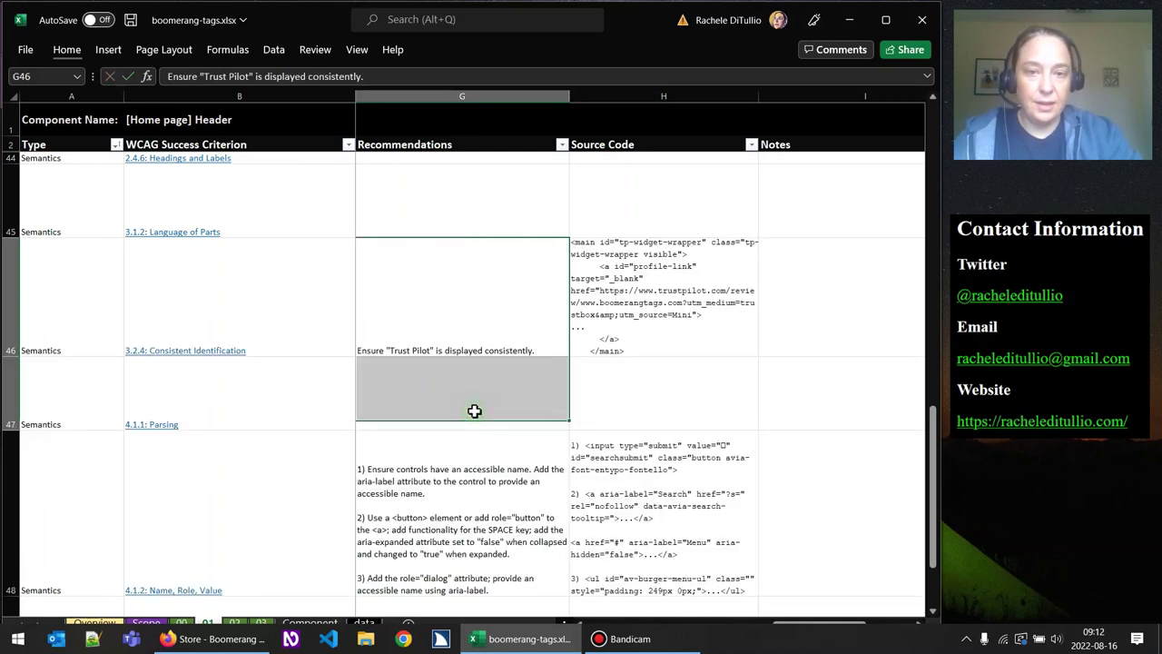
pyautogui.click(692, 294)
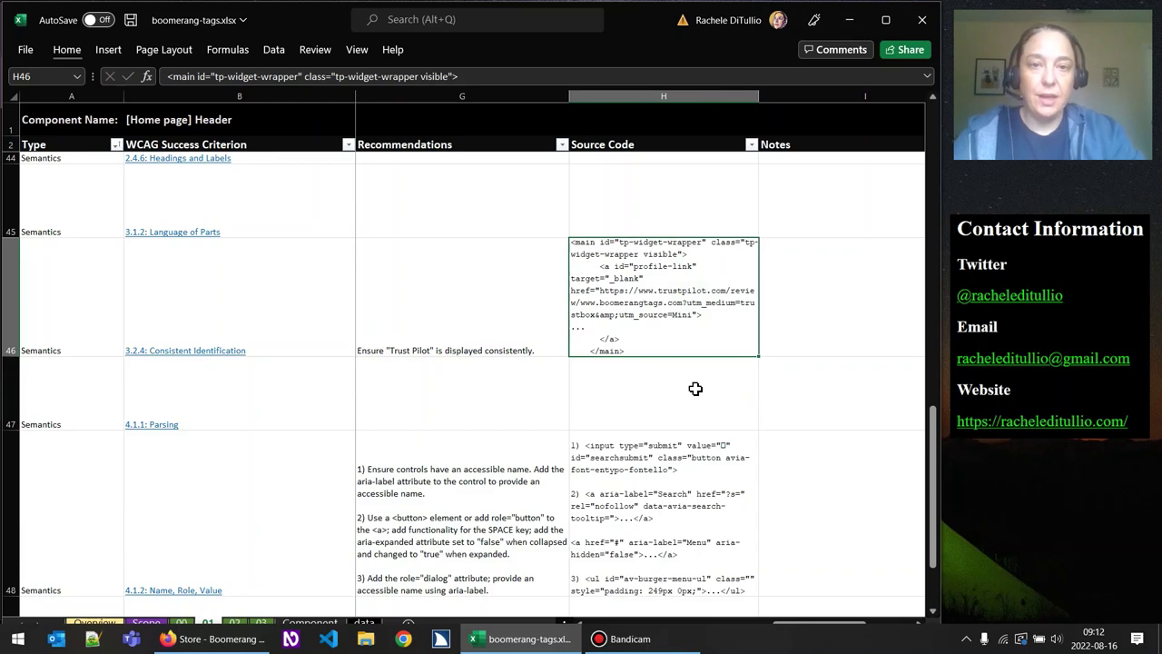
pyautogui.hotkey('ctrl', 's')
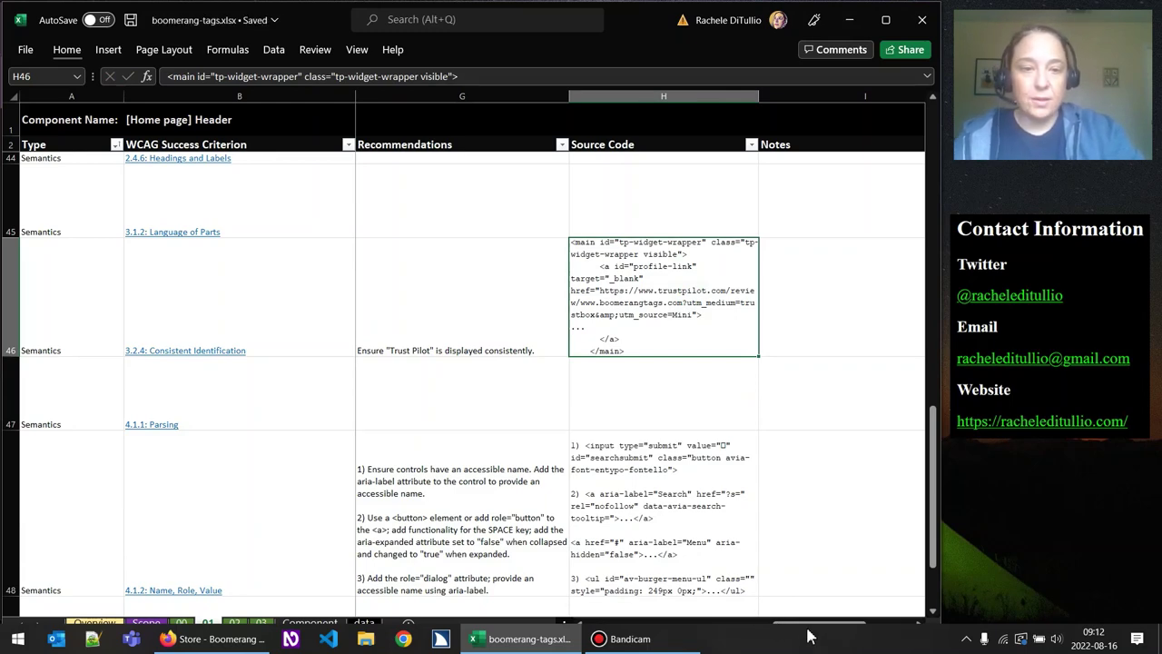
pyautogui.moveTo(805, 624); pyautogui.dragTo(781, 624)
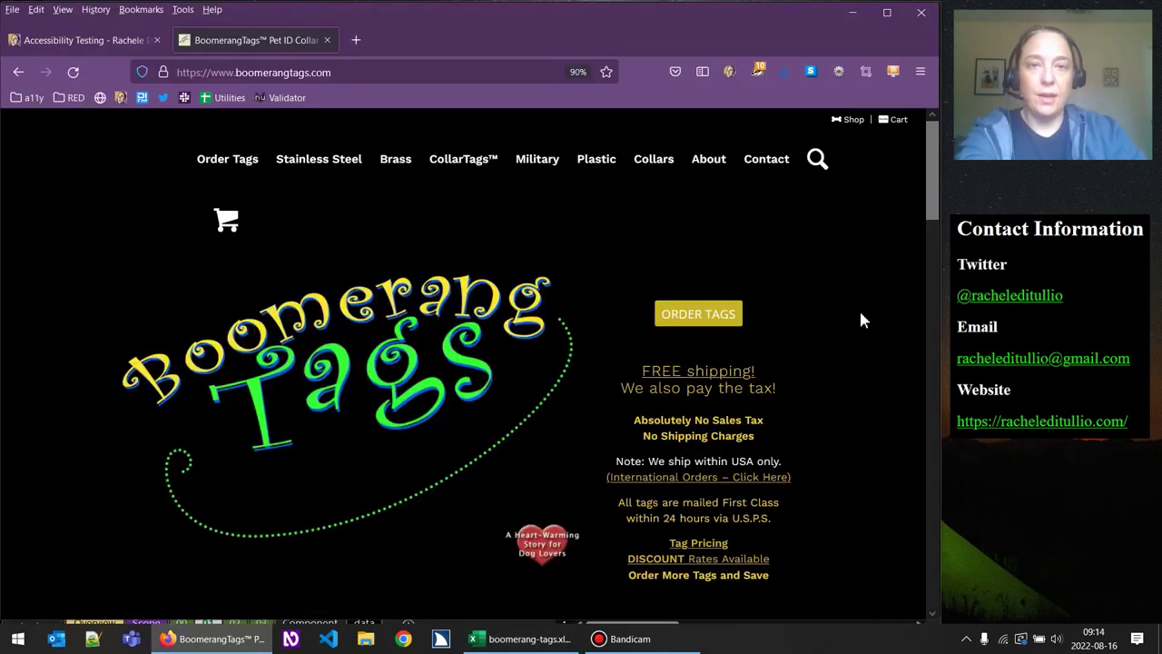
# Switch to the BoomerangTags home page in Firefox, inspect its header in the developer tools, and copy the header element's outer HTML.
pyautogui.hotkey('ctrl', 'shift', 'i')
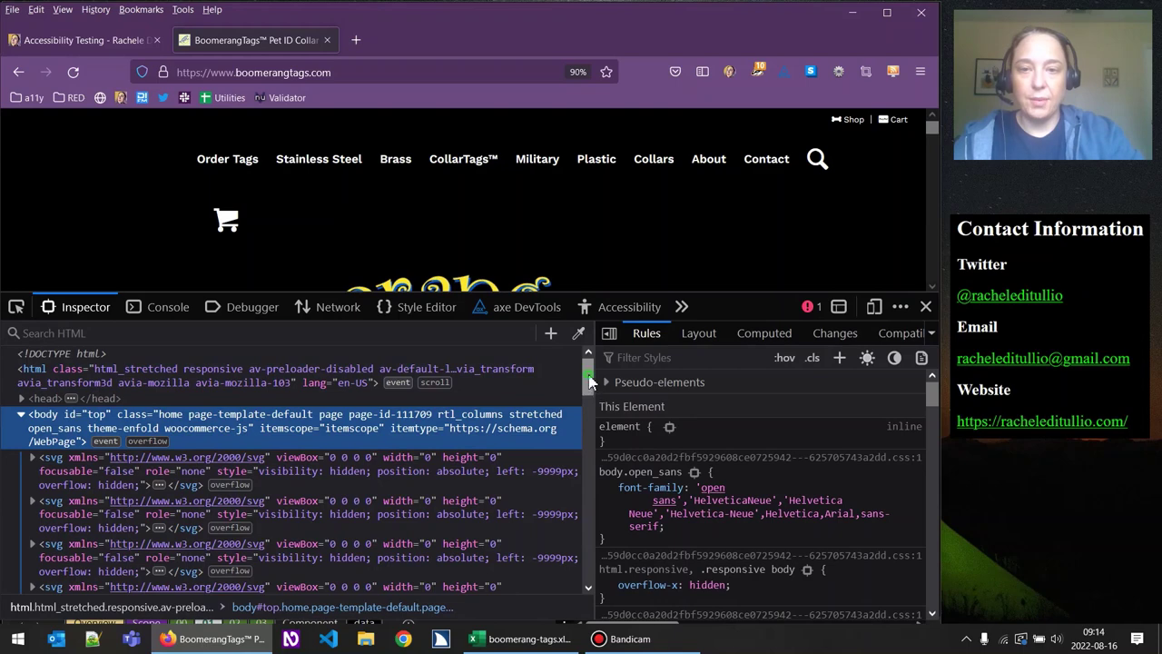
pyautogui.moveTo(589, 381); pyautogui.dragTo(581, 445)
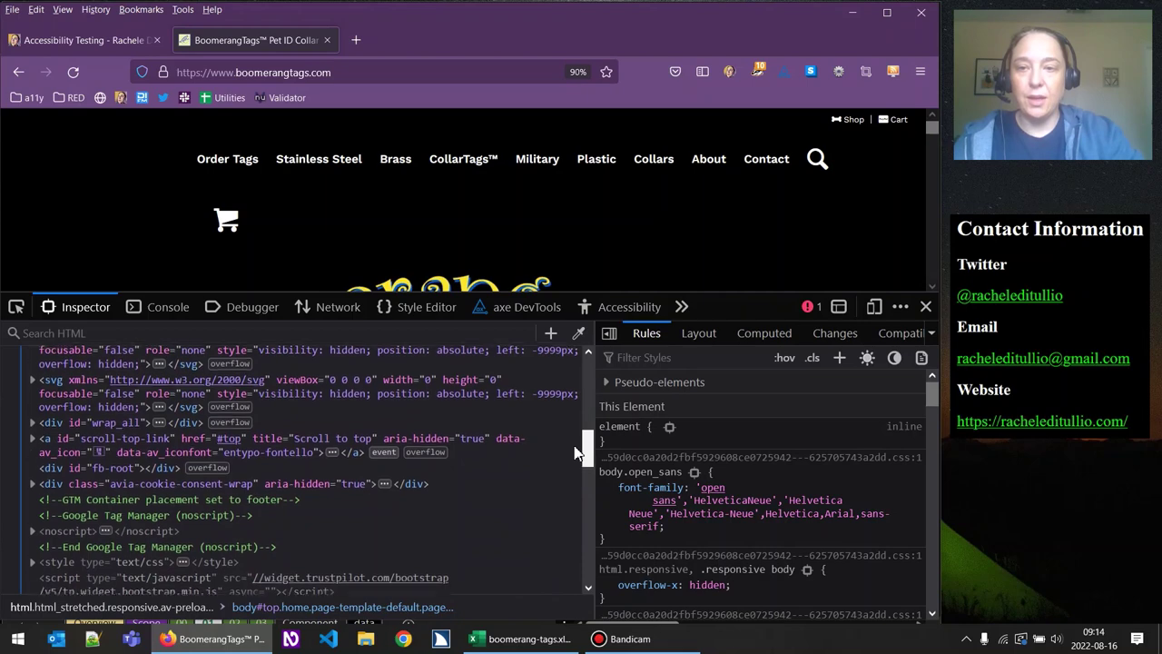
pyautogui.rightClick(238, 166)
pyautogui.click(273, 386)
pyautogui.moveTo(587, 444); pyautogui.dragTo(587, 410)
pyautogui.click(234, 413)
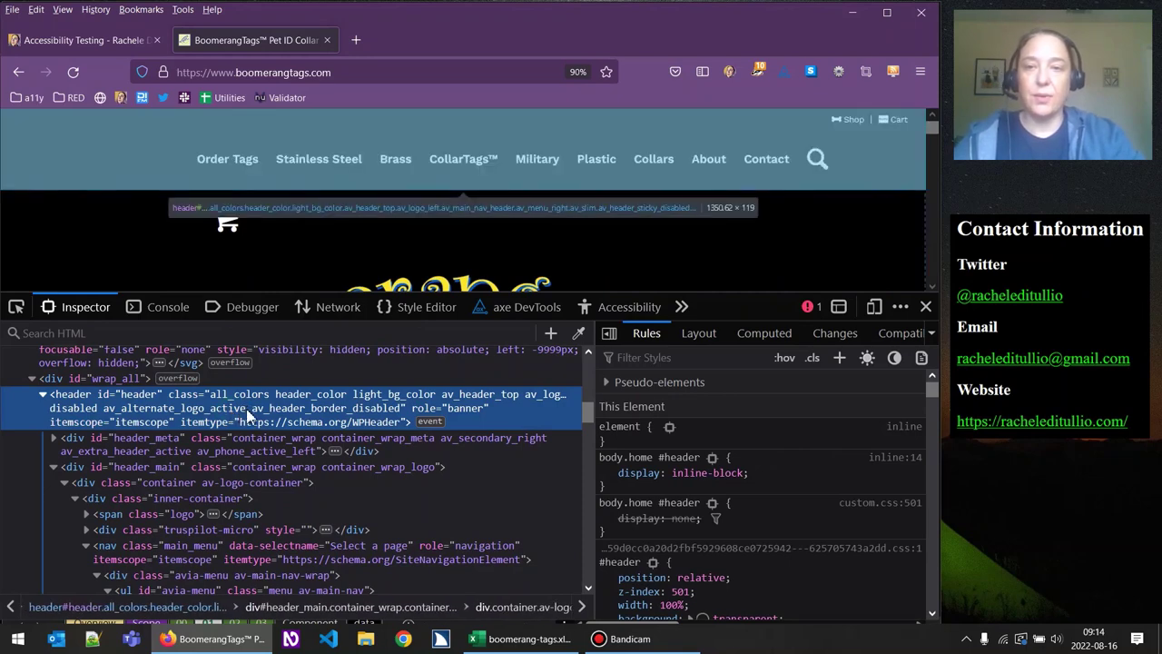
pyautogui.rightClick(246, 414)
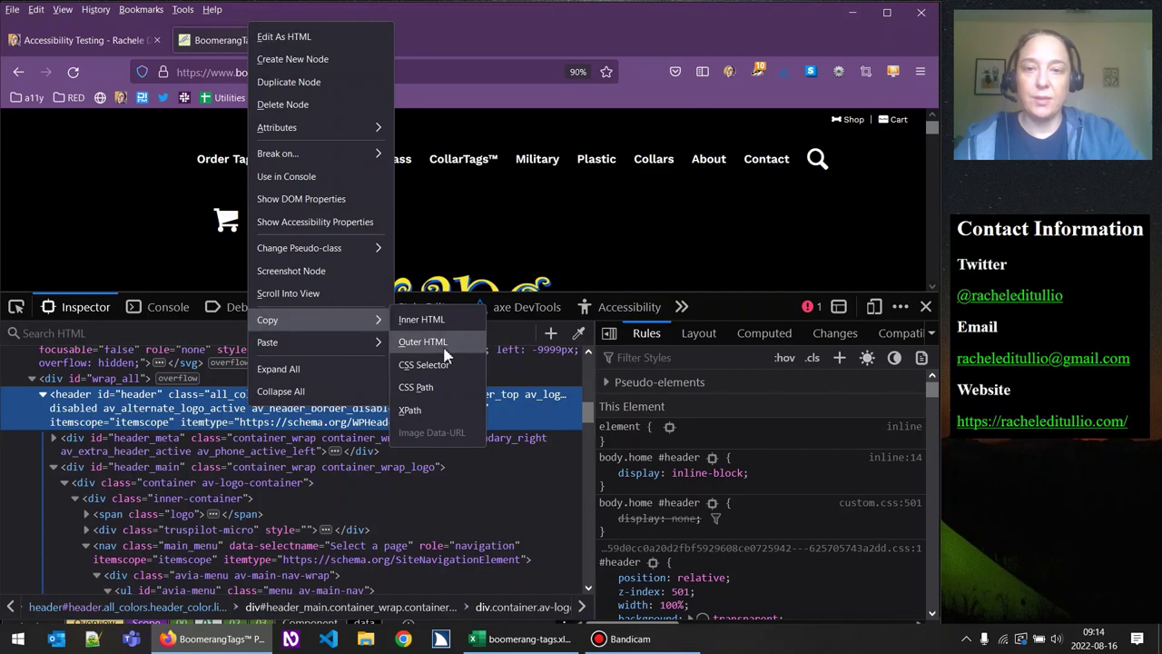
pyautogui.click(445, 349)
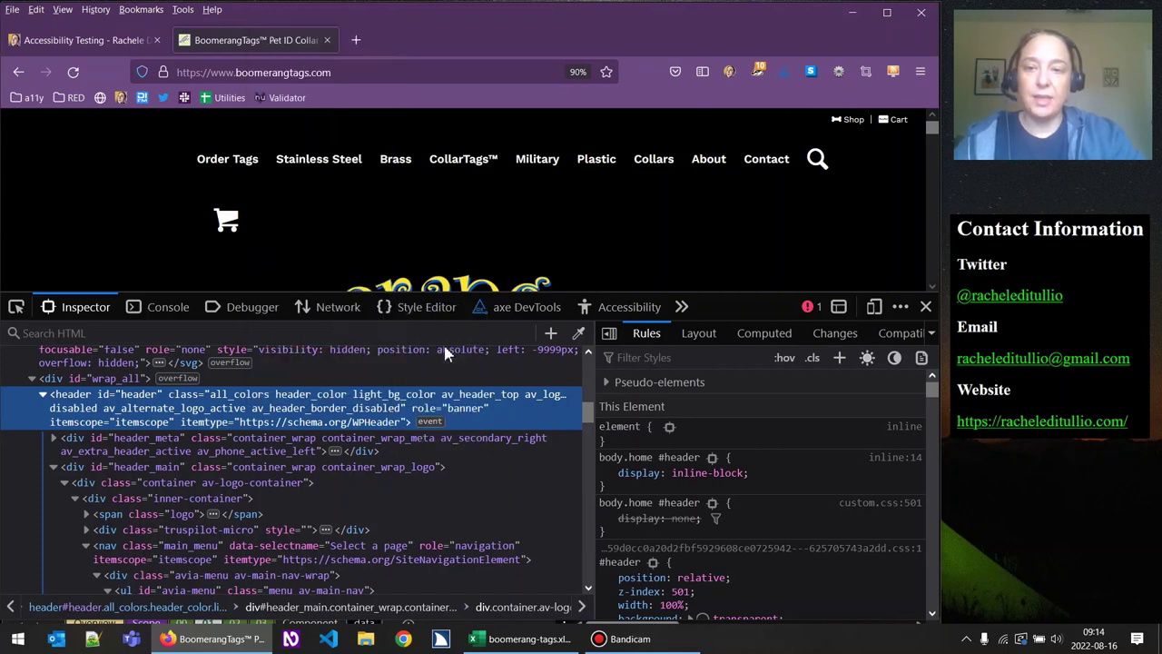
# Open the Nu Html Checker in a new tab and set the template's html lang attribute to "en".
pyautogui.click(356, 41)
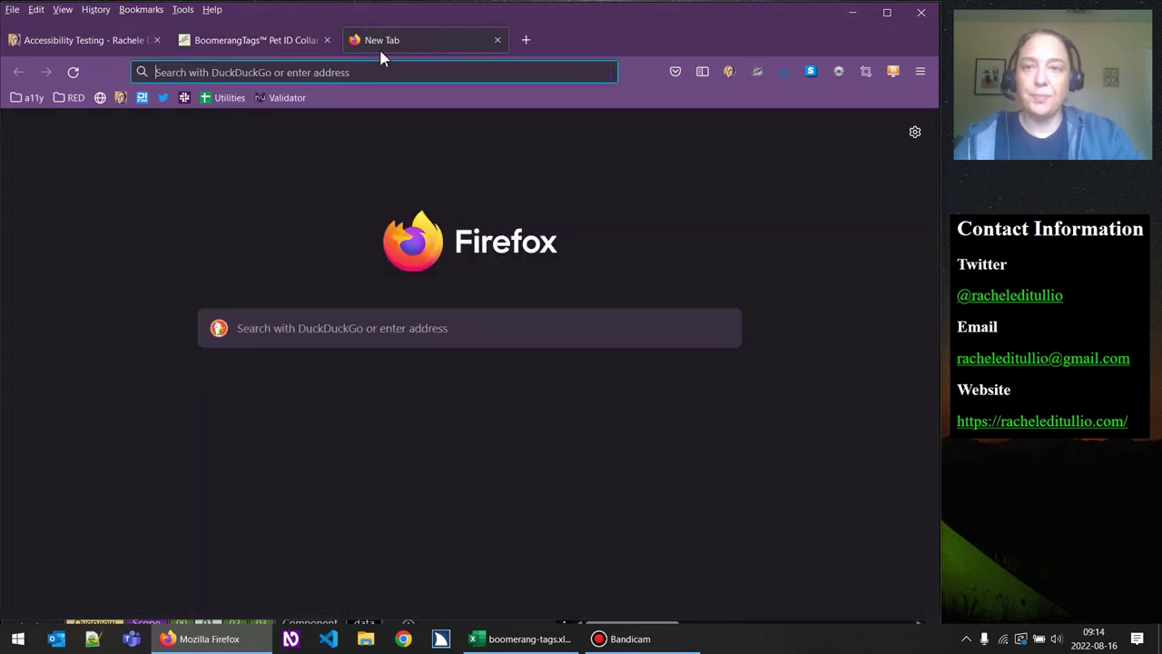
pyautogui.click(283, 98)
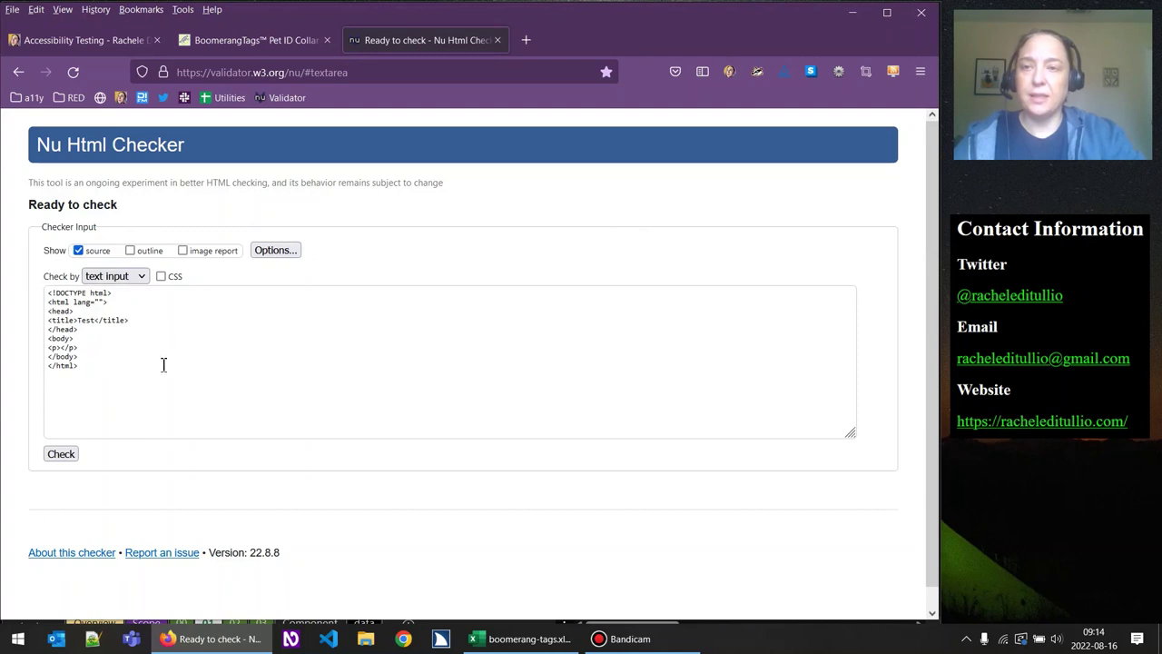
pyautogui.click(80, 351)
pyautogui.tripleClick(35, 348)
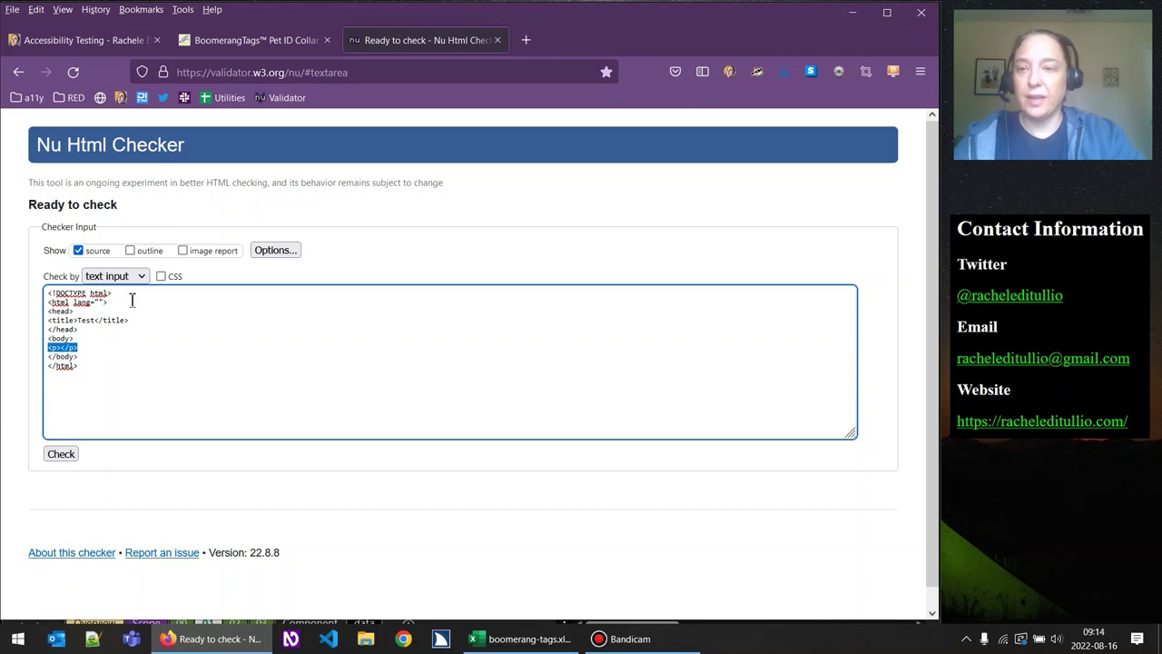
pyautogui.click(103, 302)
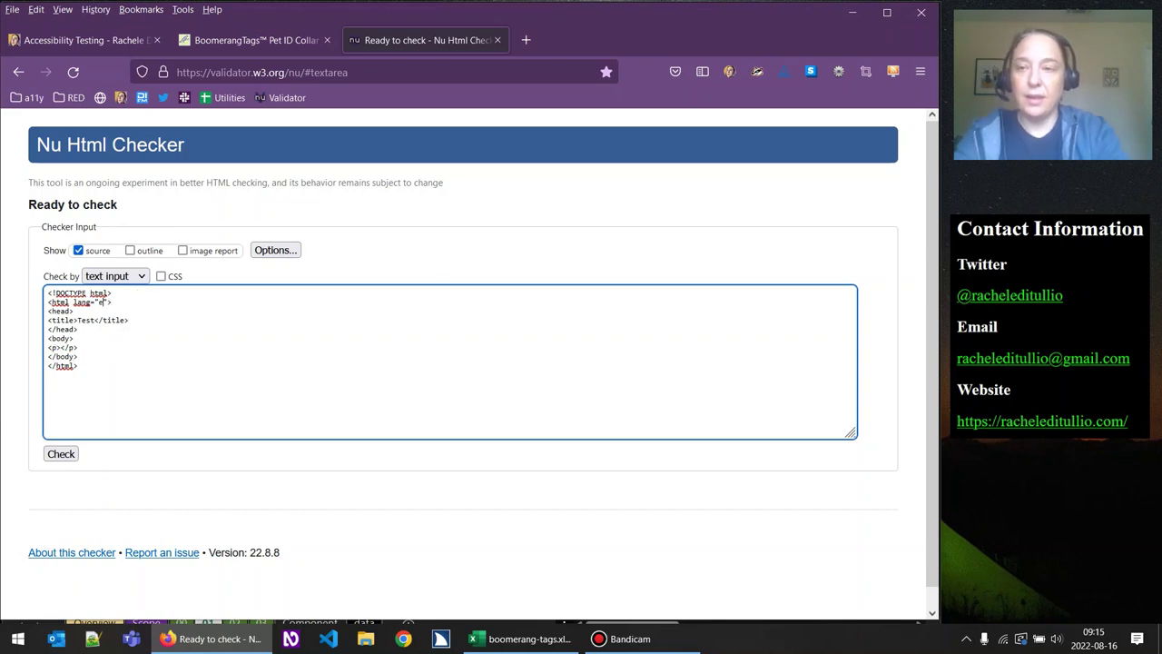
pyautogui.write('en')
# Replace the empty paragraph in the checker's template with the copied header markup and run the check.
pyautogui.tripleClick(22, 350)
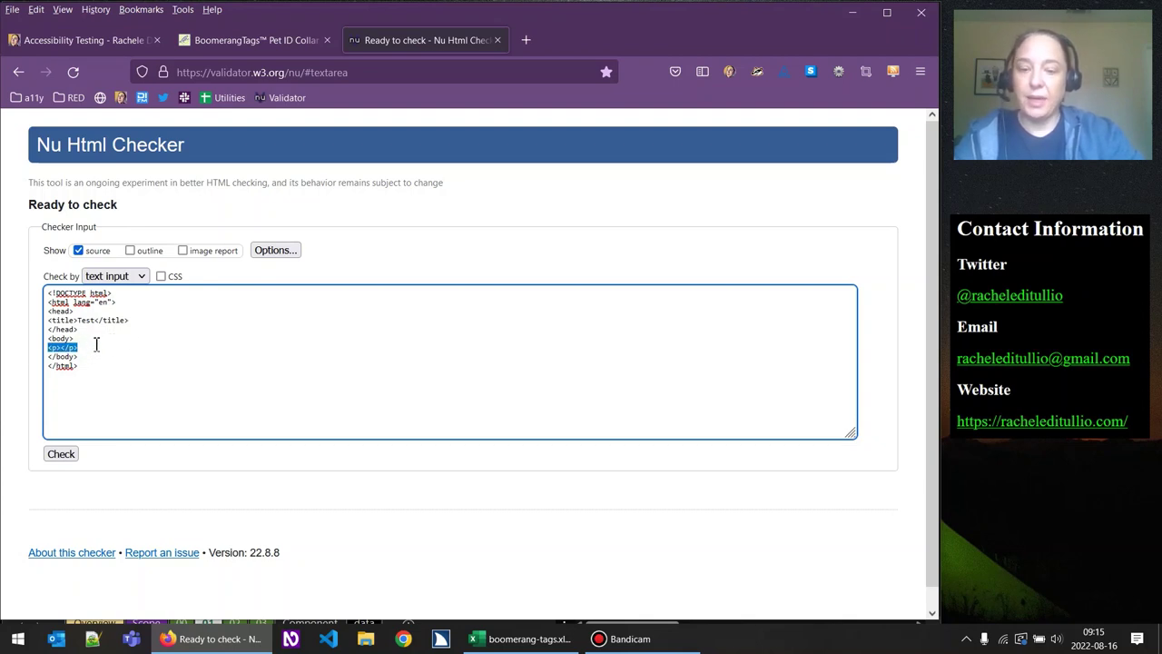
pyautogui.hotkey('ctrl', 'v')
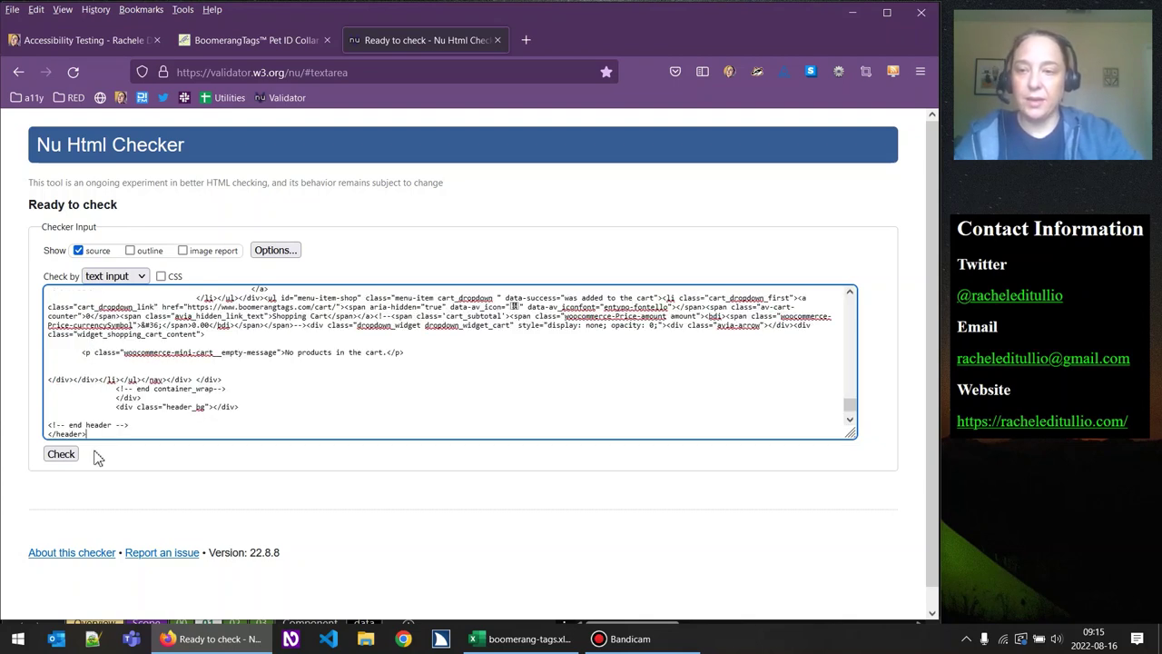
pyautogui.click(65, 458)
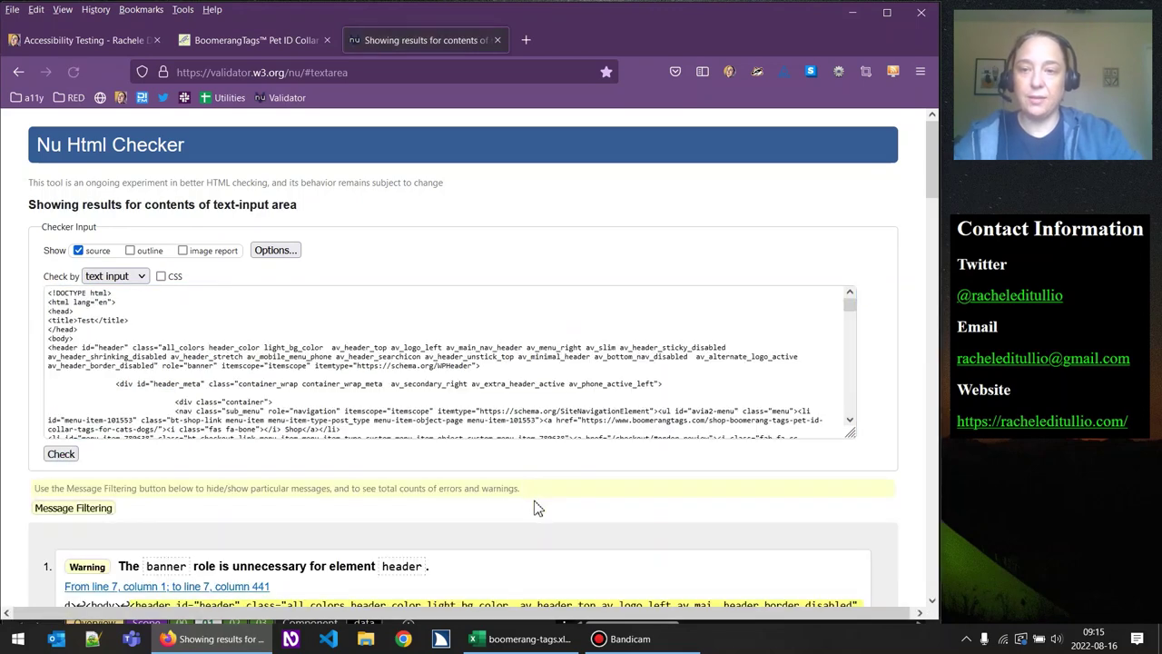
# Review the checker's messages for the header markup, examining the header element and its role attribute in the first one.
pyautogui.scroll(-1, 935, 350)
pyautogui.scroll(-3, 898, 336)
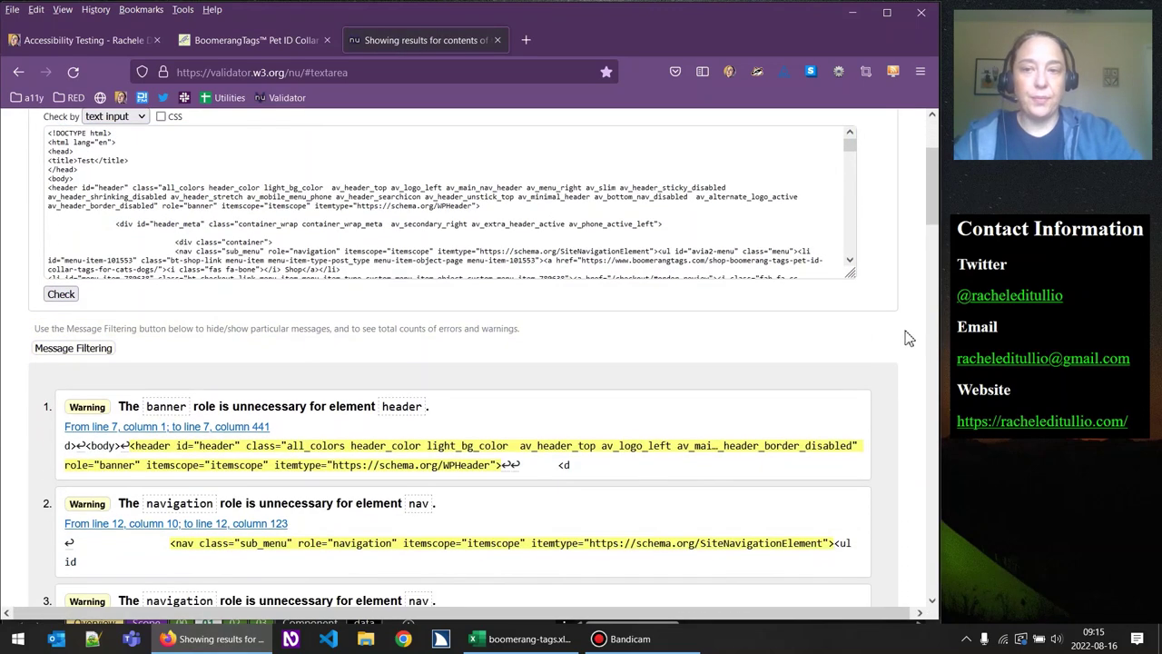
pyautogui.moveTo(928, 237); pyautogui.dragTo(927, 247)
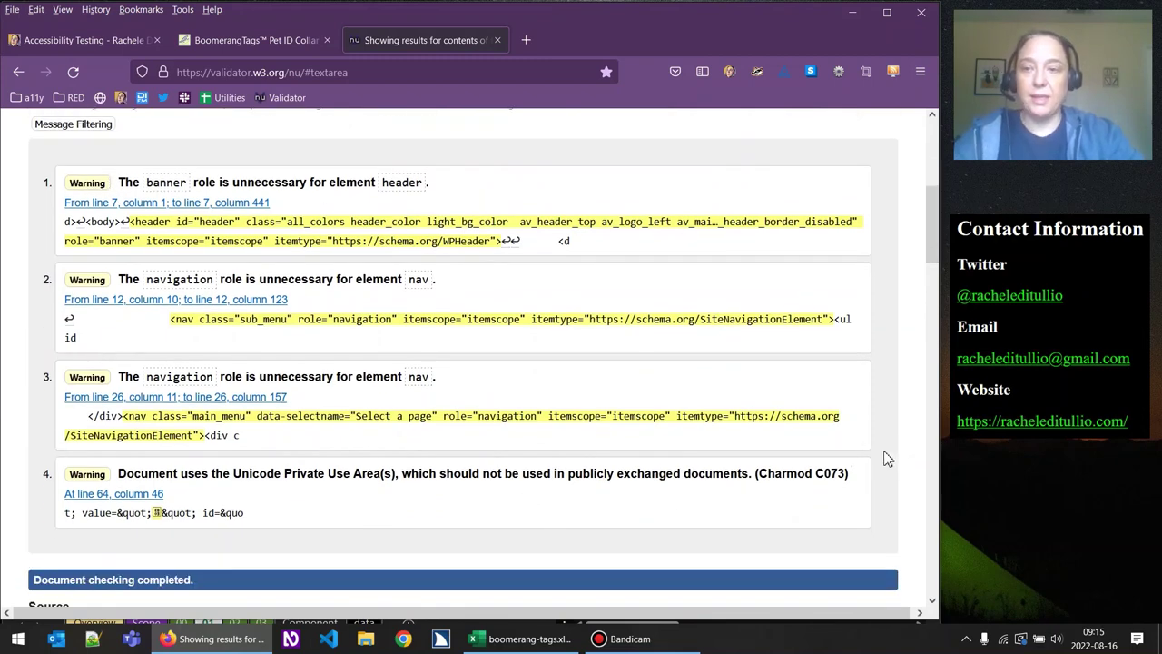
pyautogui.scroll(-1, 885, 463)
pyautogui.scroll(1, 887, 459)
pyautogui.scroll(1, 885, 459)
pyautogui.scroll(-1, 887, 445)
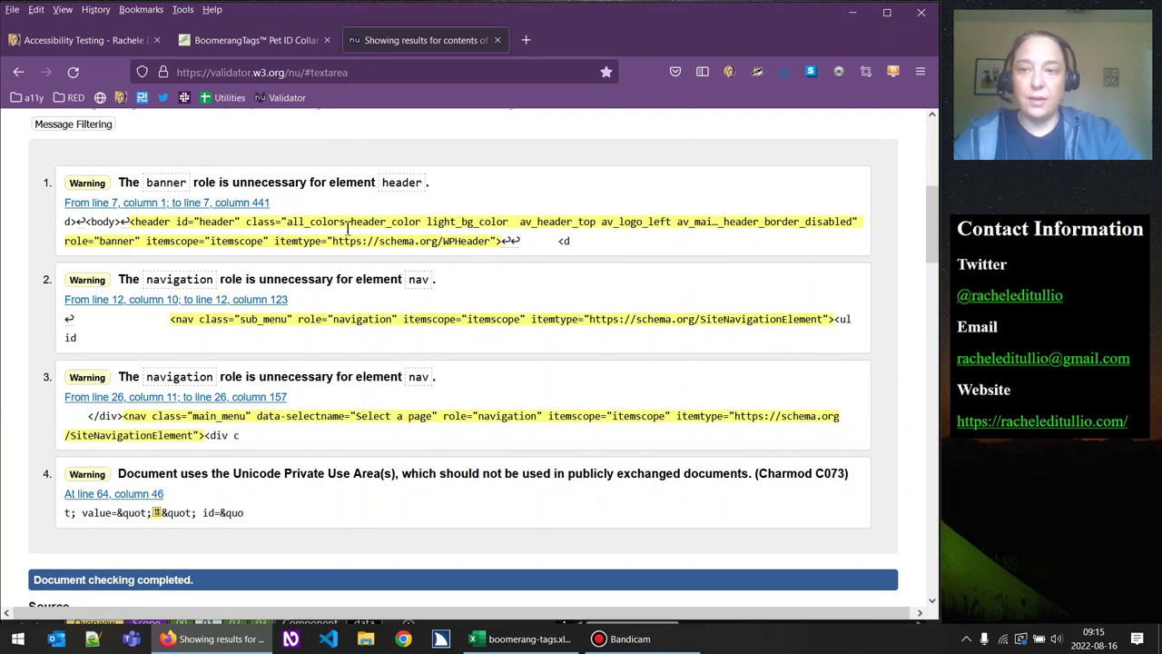
pyautogui.moveTo(129, 222); pyautogui.dragTo(173, 222)
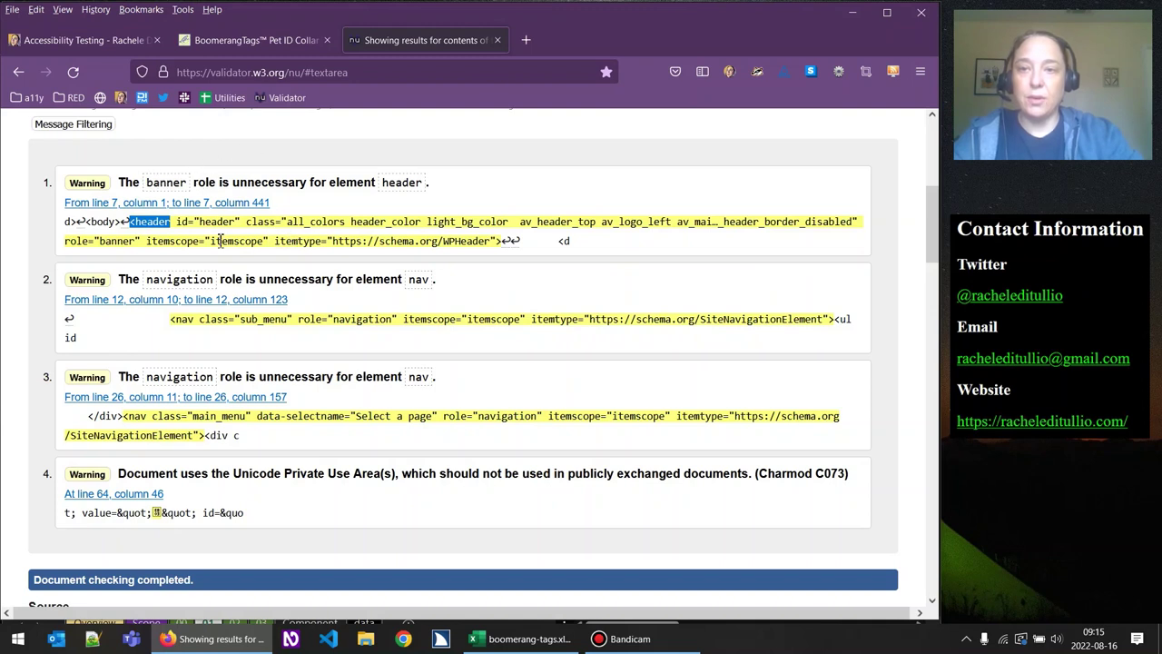
pyautogui.moveTo(141, 240); pyautogui.dragTo(57, 251)
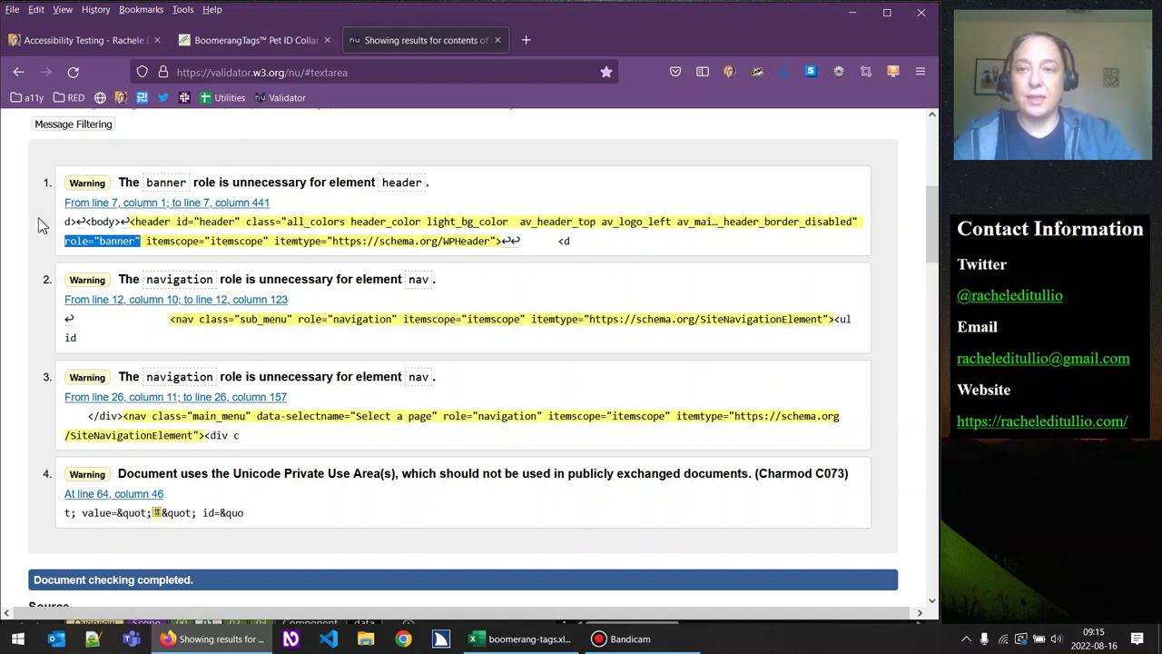
pyautogui.doubleClick(101, 186)
pyautogui.click(33, 255)
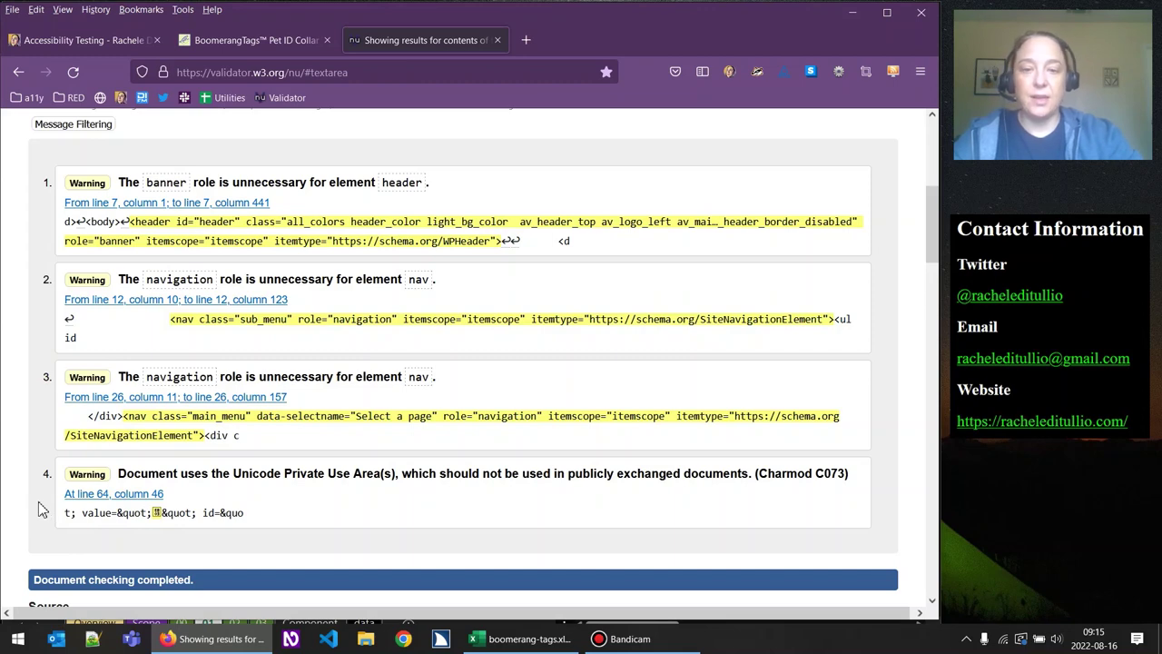
# Switch to the Excel workbook and set the status of 4.1.1 Parsing to Pass.
pyautogui.click(526, 639)
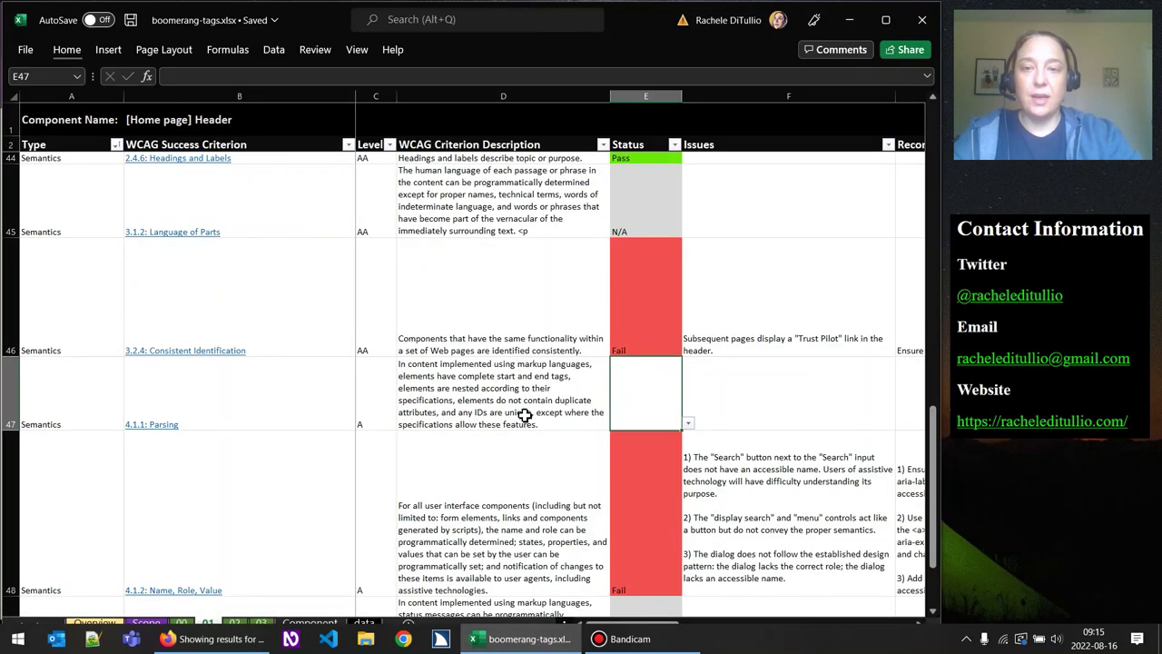
pyautogui.click(688, 423)
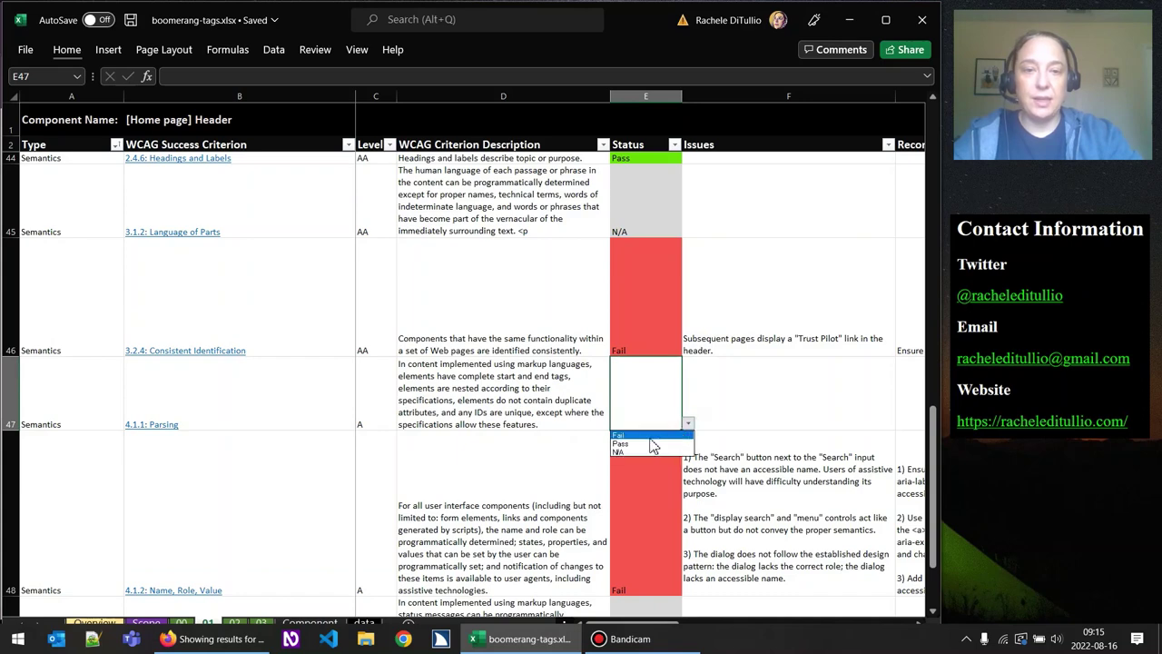
pyautogui.click(646, 444)
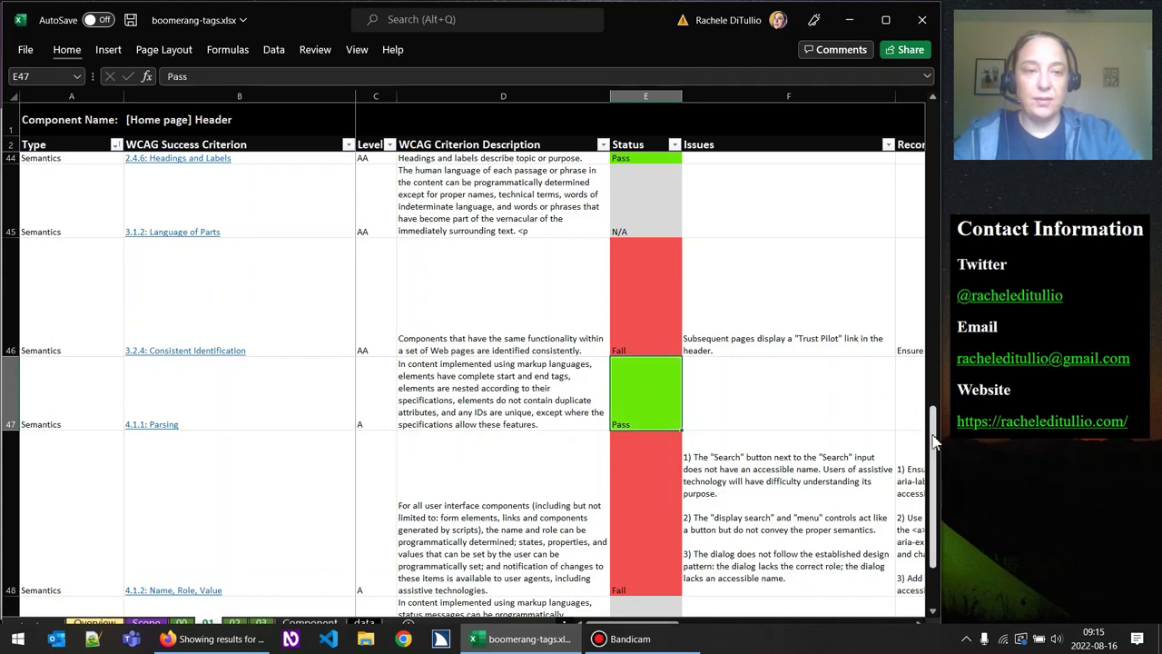
# Check the home page in Firefox, return to the workbook, and set the status of 1.3.3 Sensory Characteristics to Pass.
pyautogui.moveTo(935, 442); pyautogui.dragTo(932, 482)
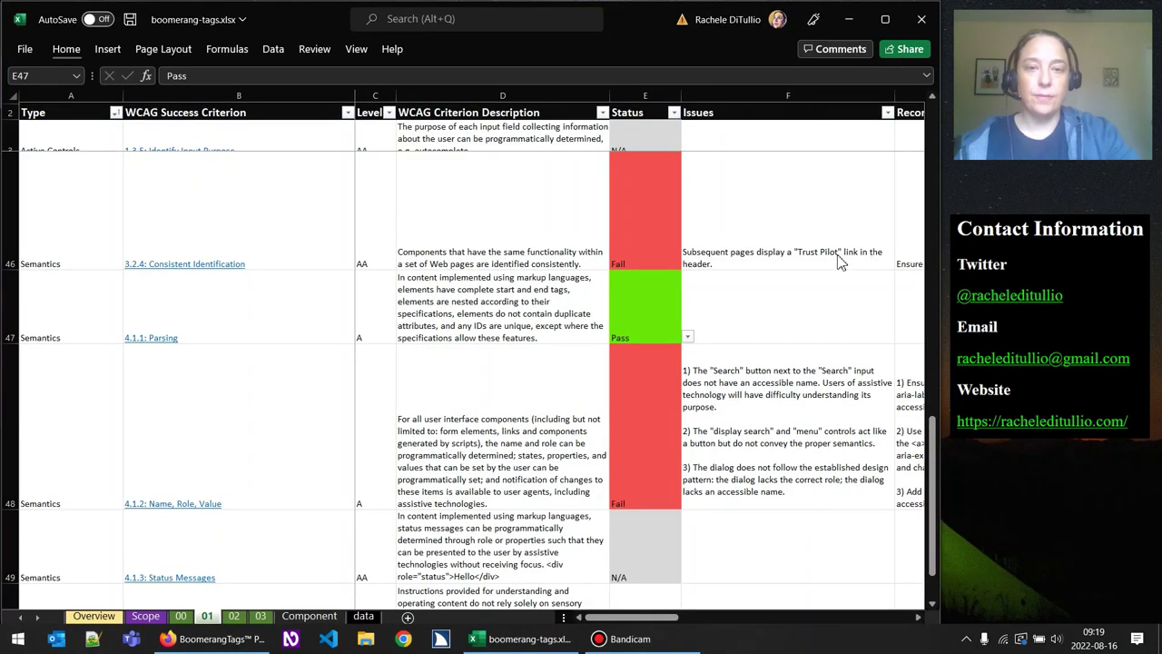
pyautogui.scroll(-1, 839, 262)
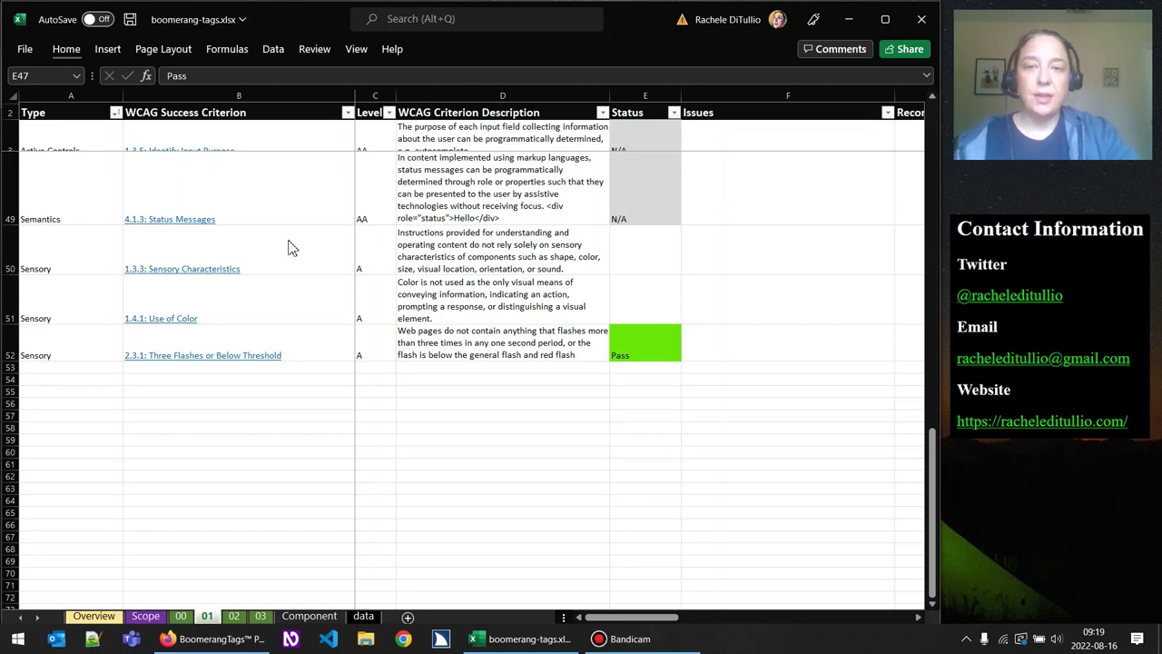
pyautogui.click(642, 251)
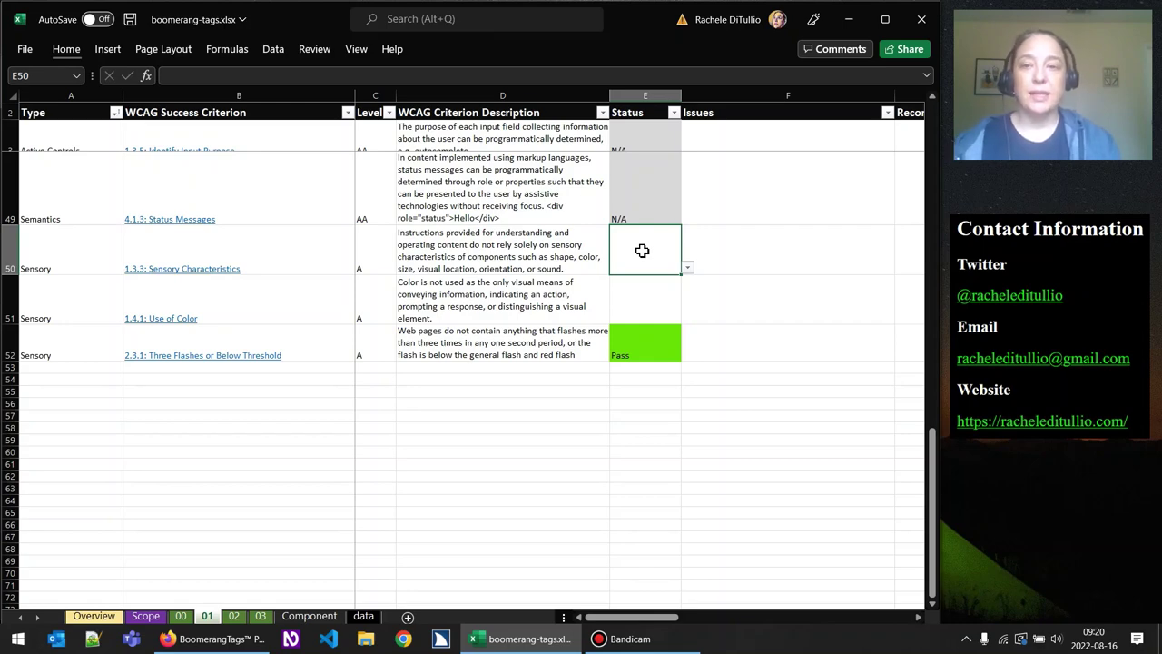
pyautogui.click(214, 638)
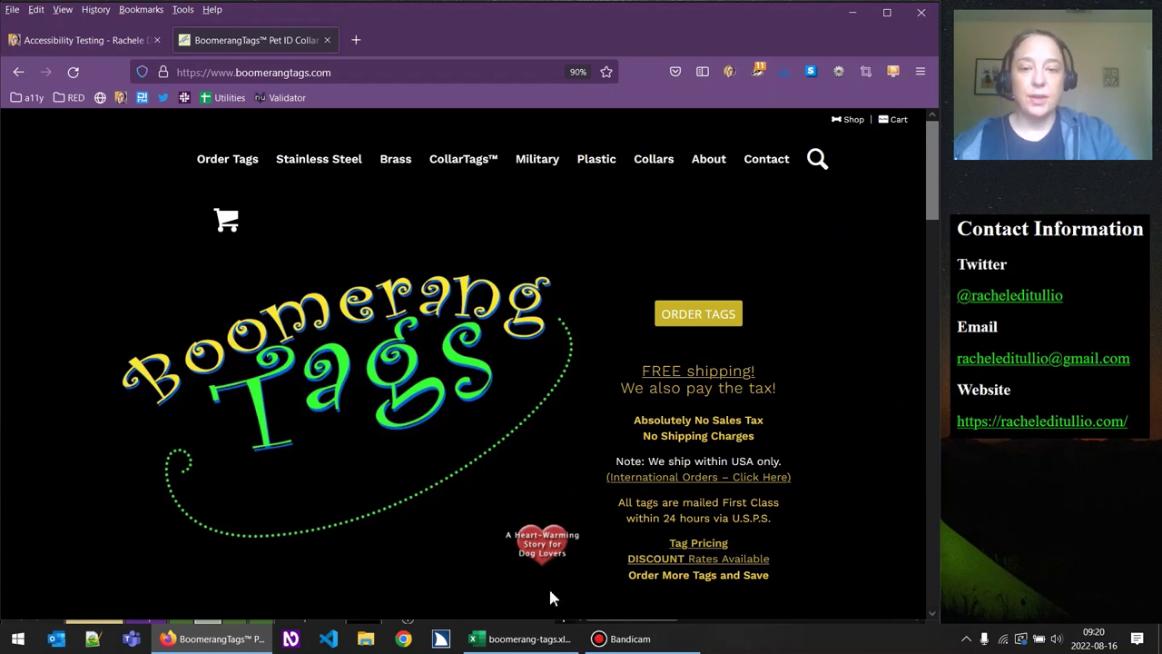
pyautogui.click(522, 638)
pyautogui.click(688, 269)
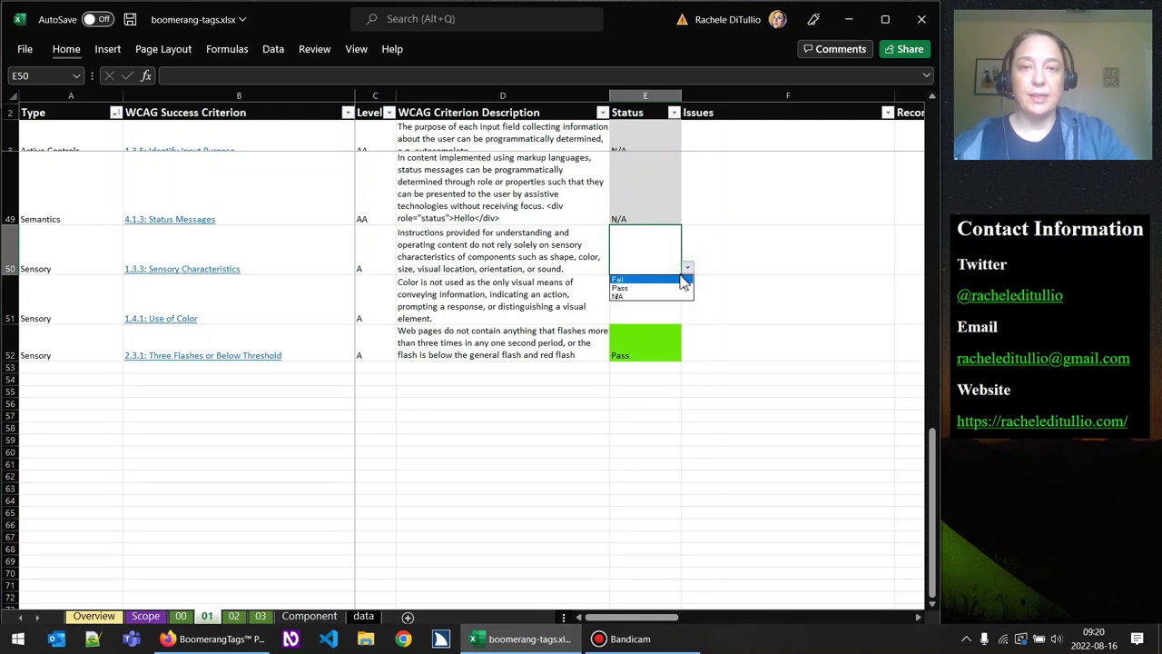
pyautogui.click(654, 281)
# Set the status of 1.4.1 Use of Color to Pass and switch to the BoomerangTags home page in Firefox.
pyautogui.click(543, 302)
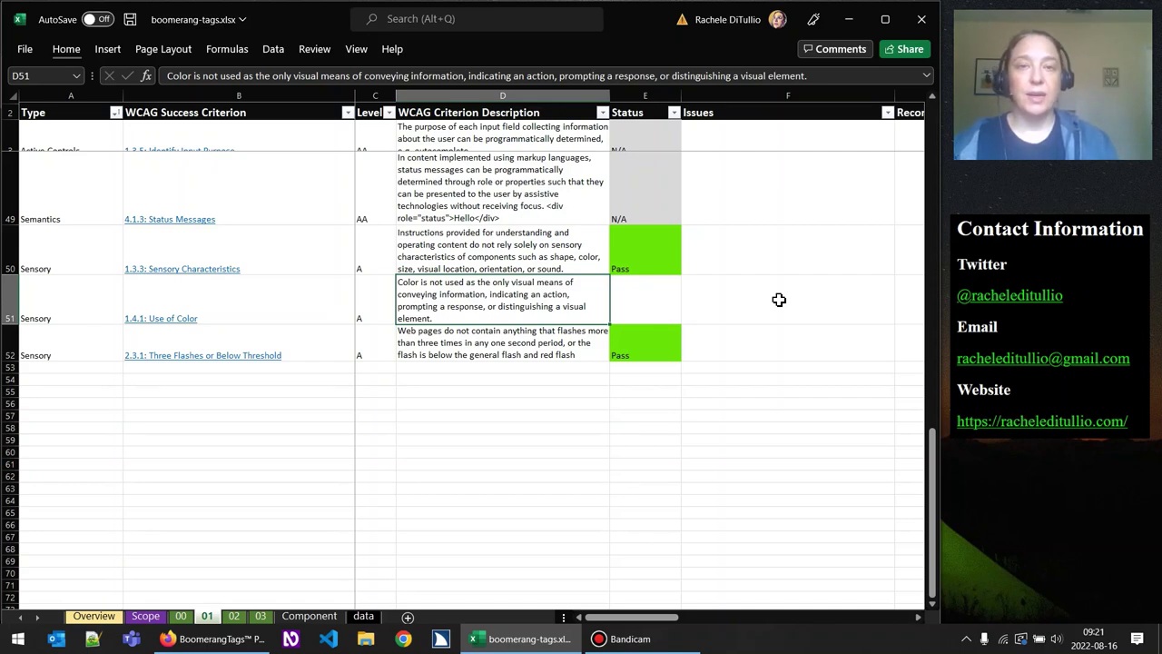
pyautogui.click(654, 299)
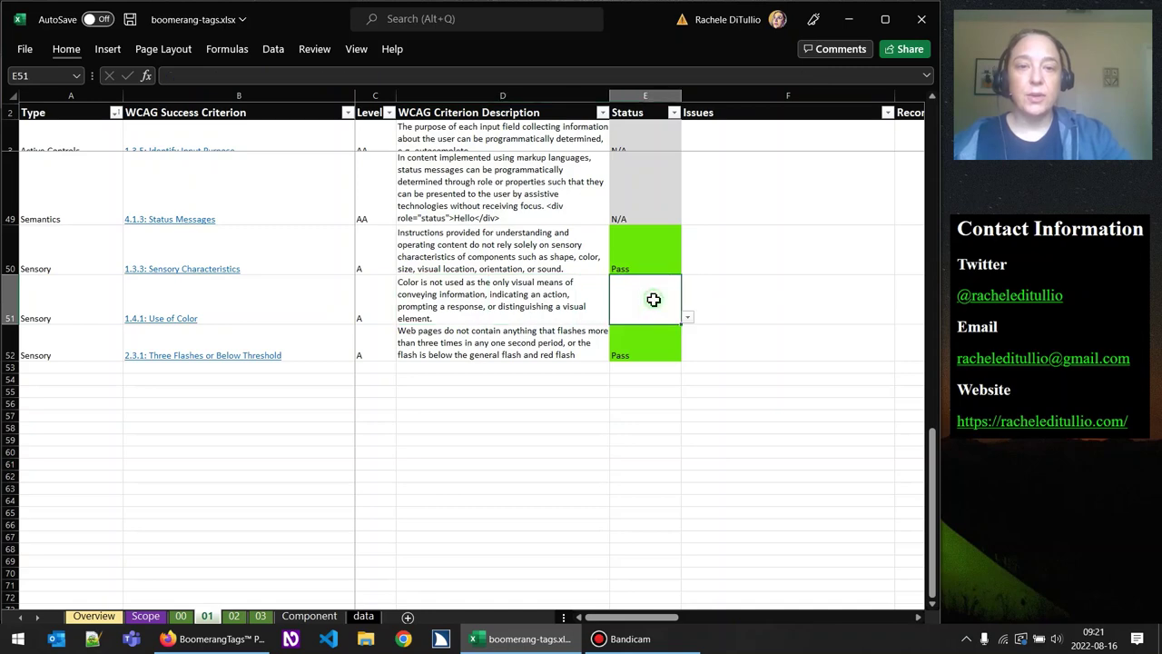
pyautogui.click(687, 317)
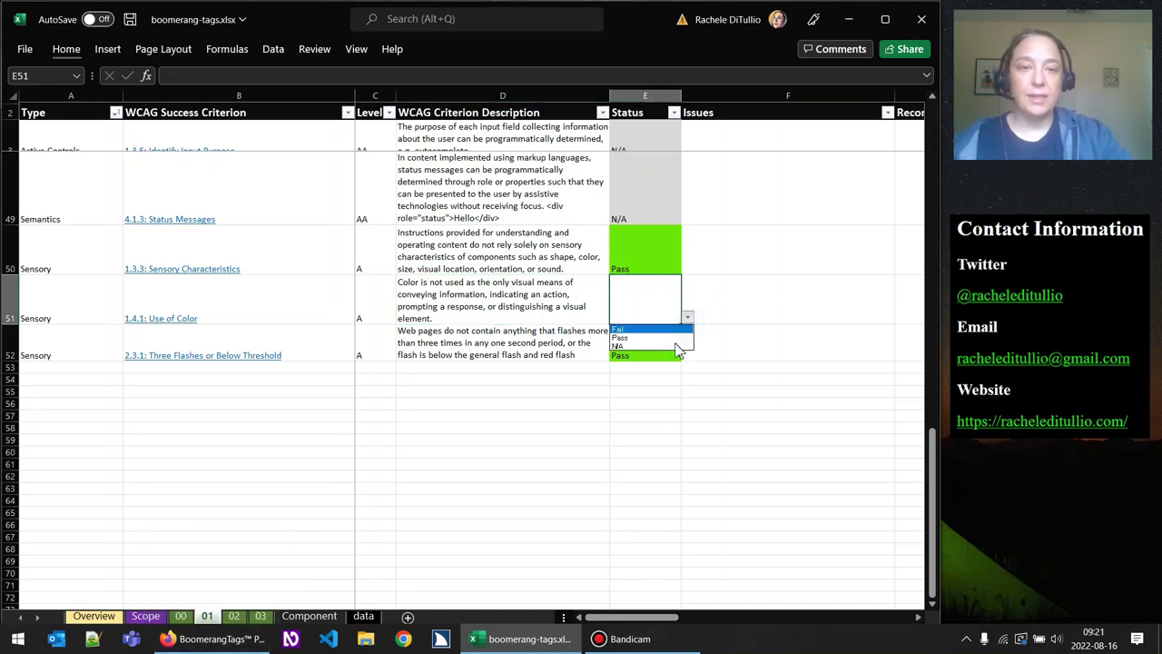
pyautogui.click(668, 337)
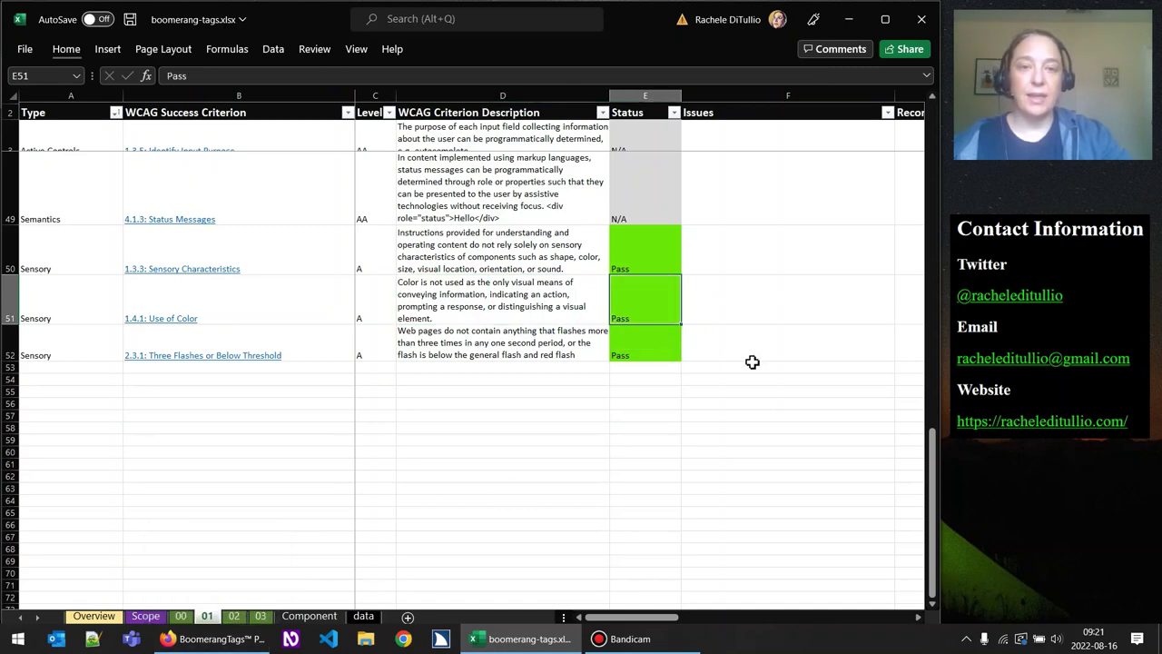
pyautogui.click(241, 643)
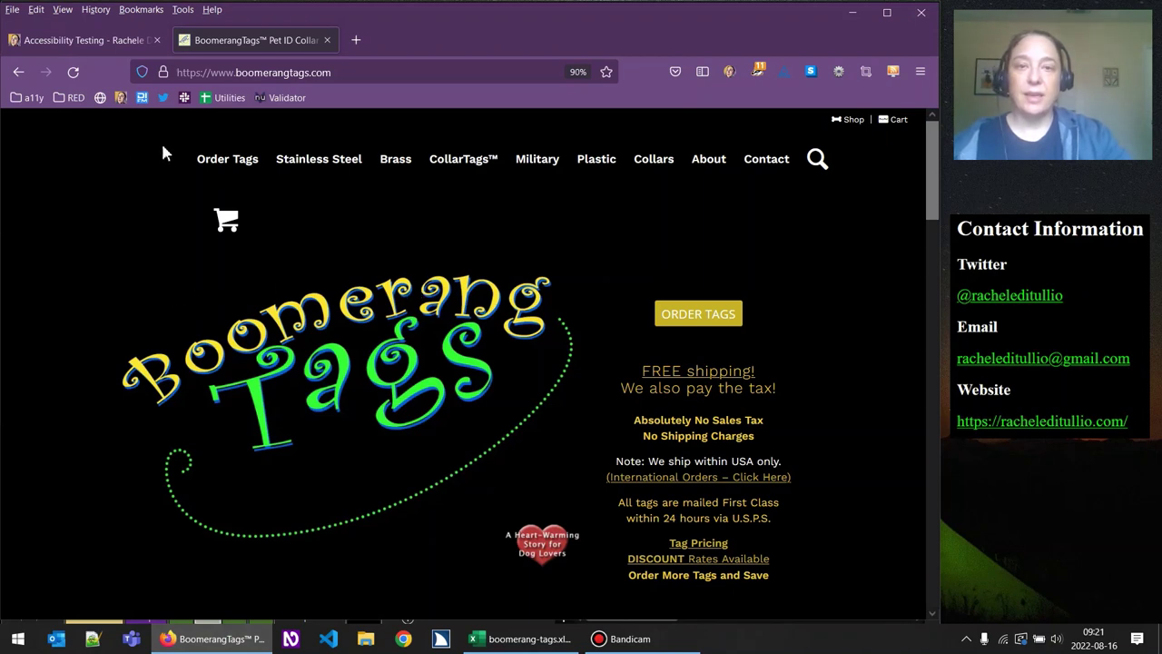
# Check the header's About submenu and the site search suggestions for "cats", and return to the status cell of 2.3.1 in the Excel workbook.
pyautogui.moveTo(790, 163)
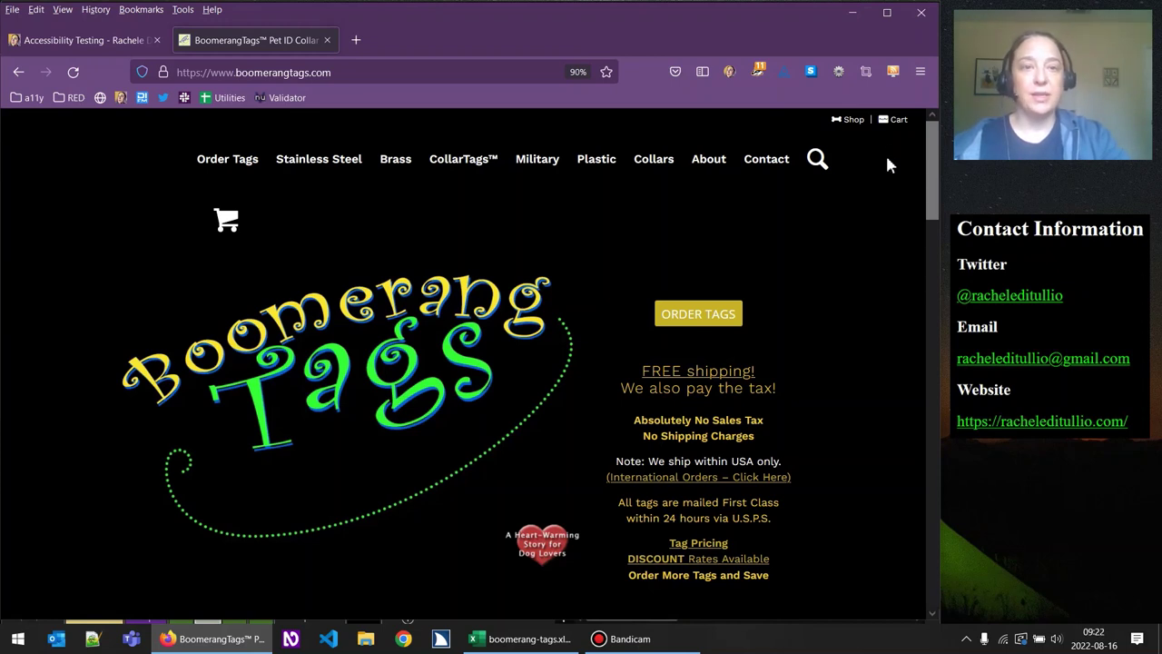
pyautogui.moveTo(704, 169)
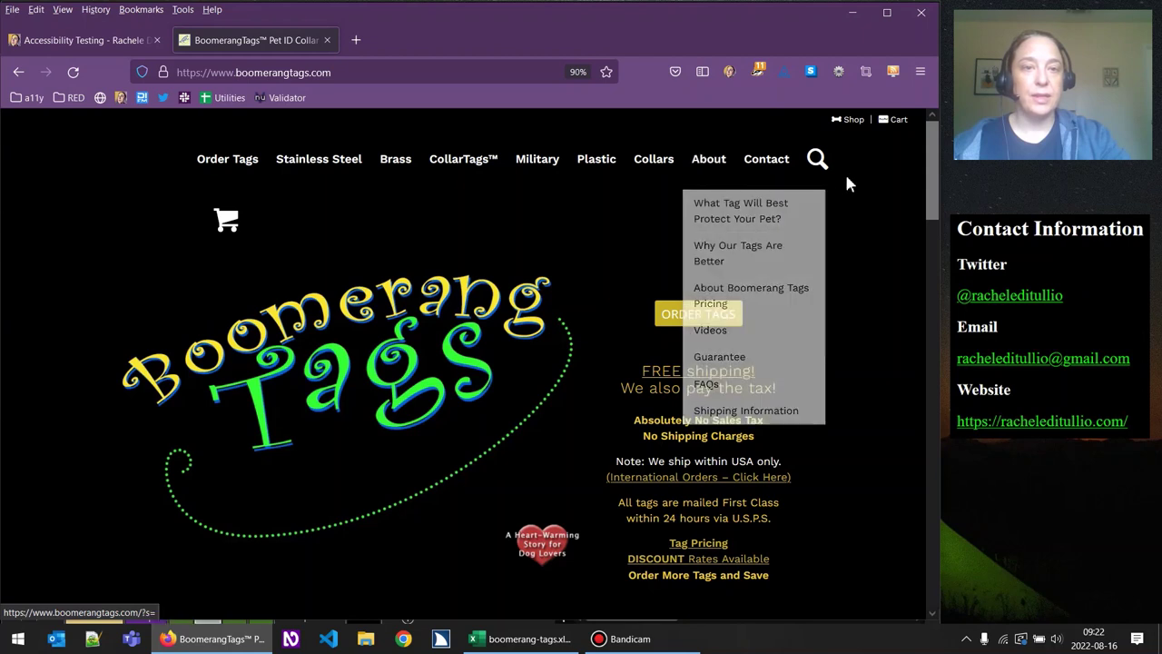
pyautogui.click(817, 159)
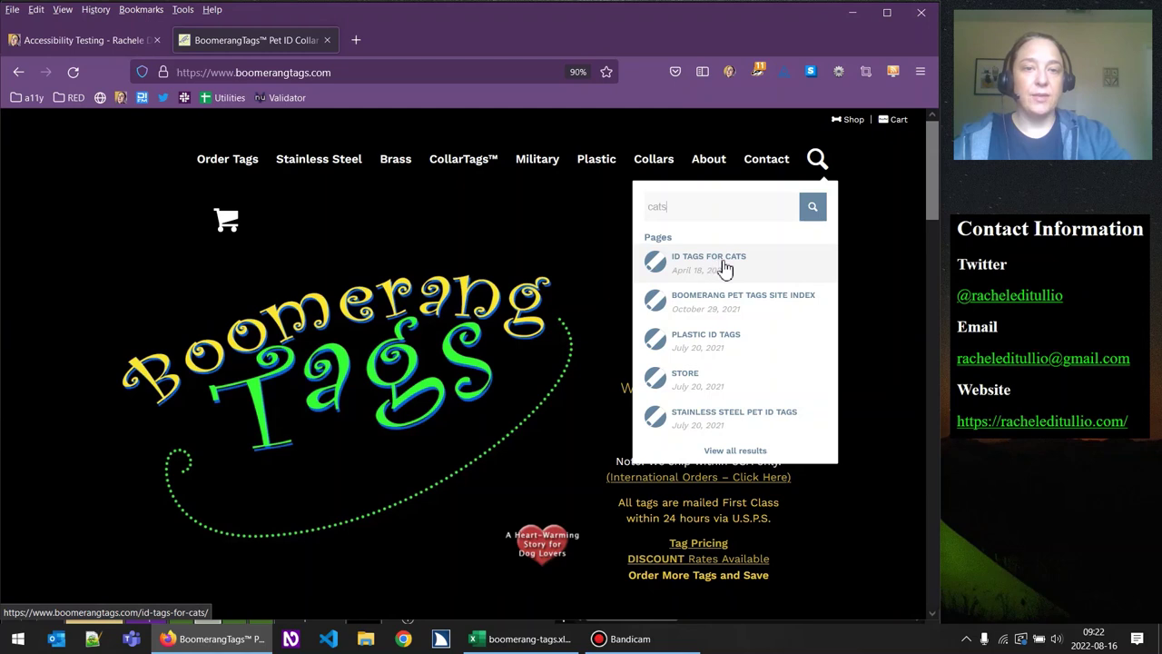
pyautogui.click(859, 213)
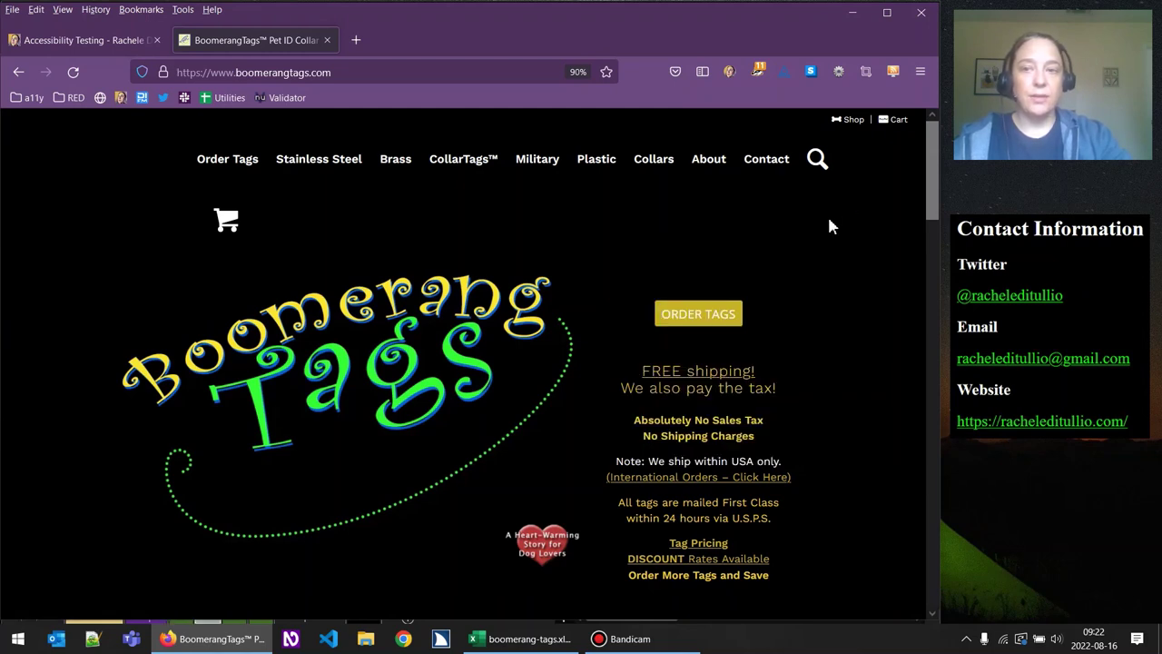
pyautogui.hotkey('alt', 'Tab')
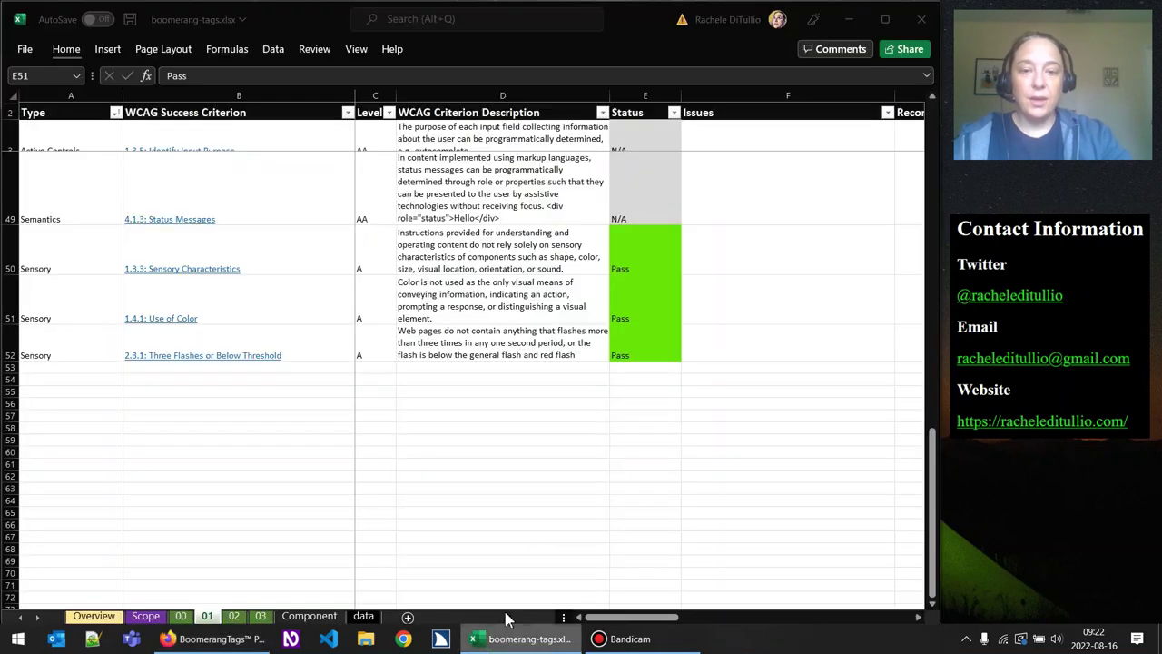
pyautogui.click(627, 348)
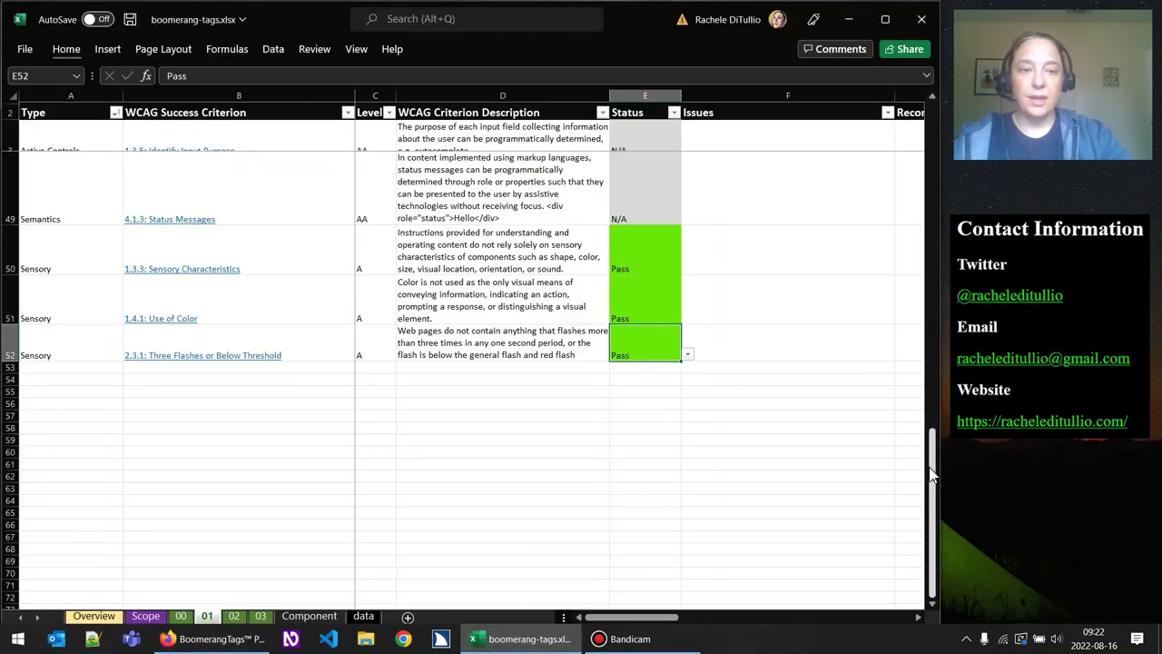
# Filter the header sheet's Status column to Fail and review the issues recorded for the failed criteria.
pyautogui.moveTo(935, 472); pyautogui.dragTo(917, 114)
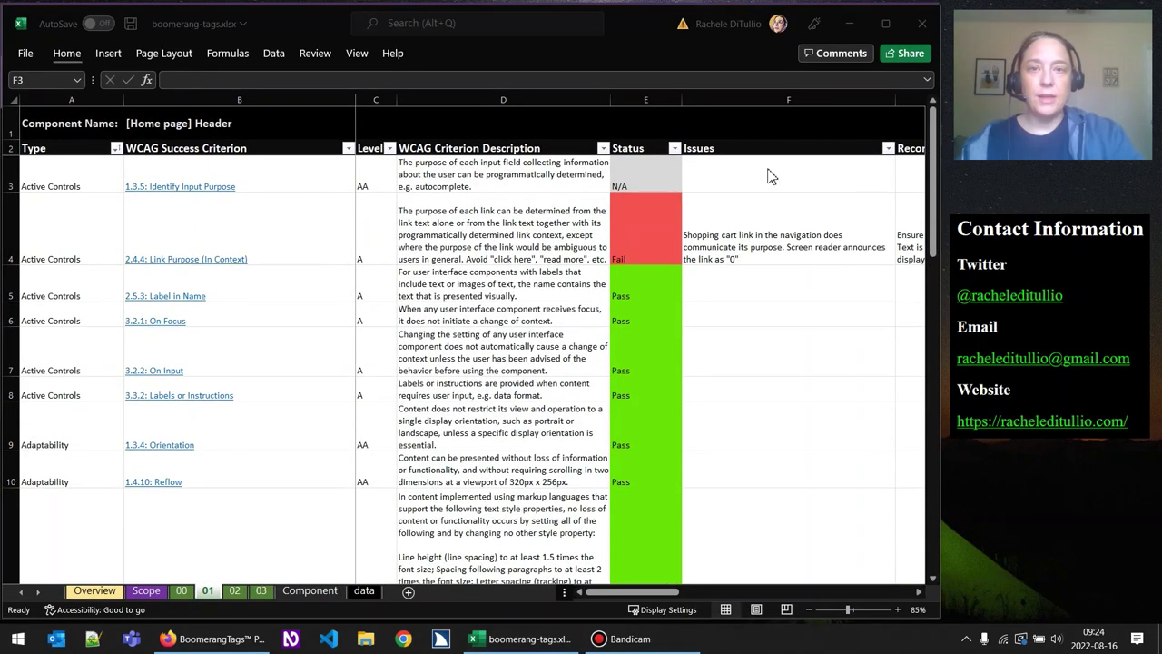
pyautogui.click(675, 152)
pyautogui.click(674, 150)
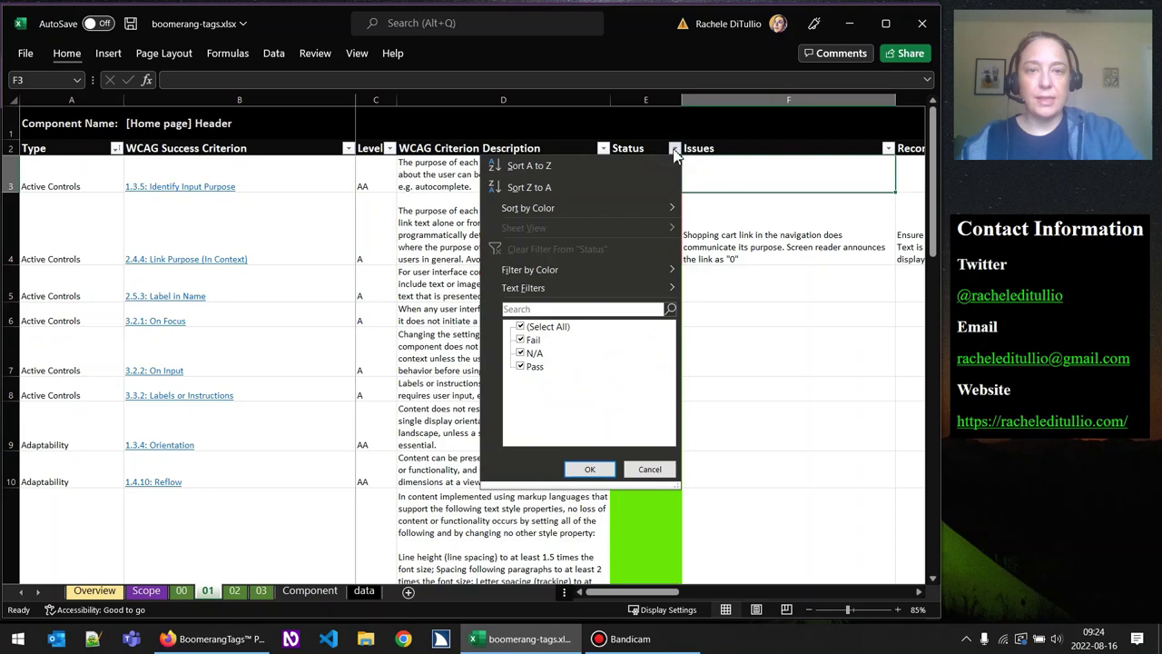
pyautogui.click(547, 329)
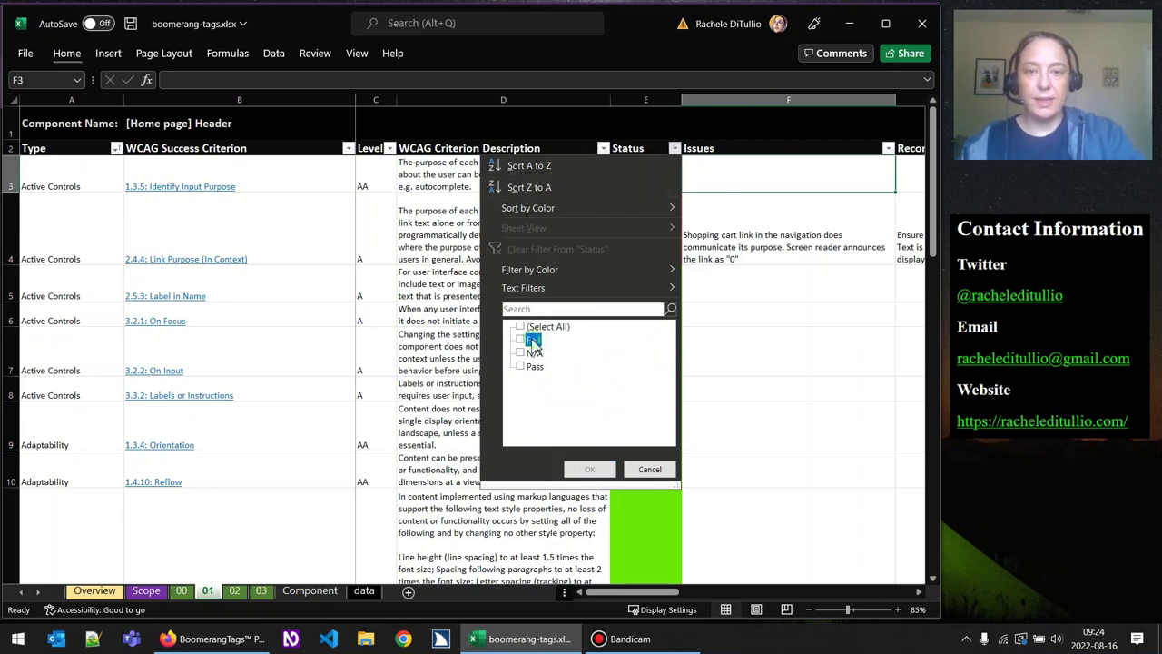
pyautogui.click(534, 340)
pyautogui.click(590, 470)
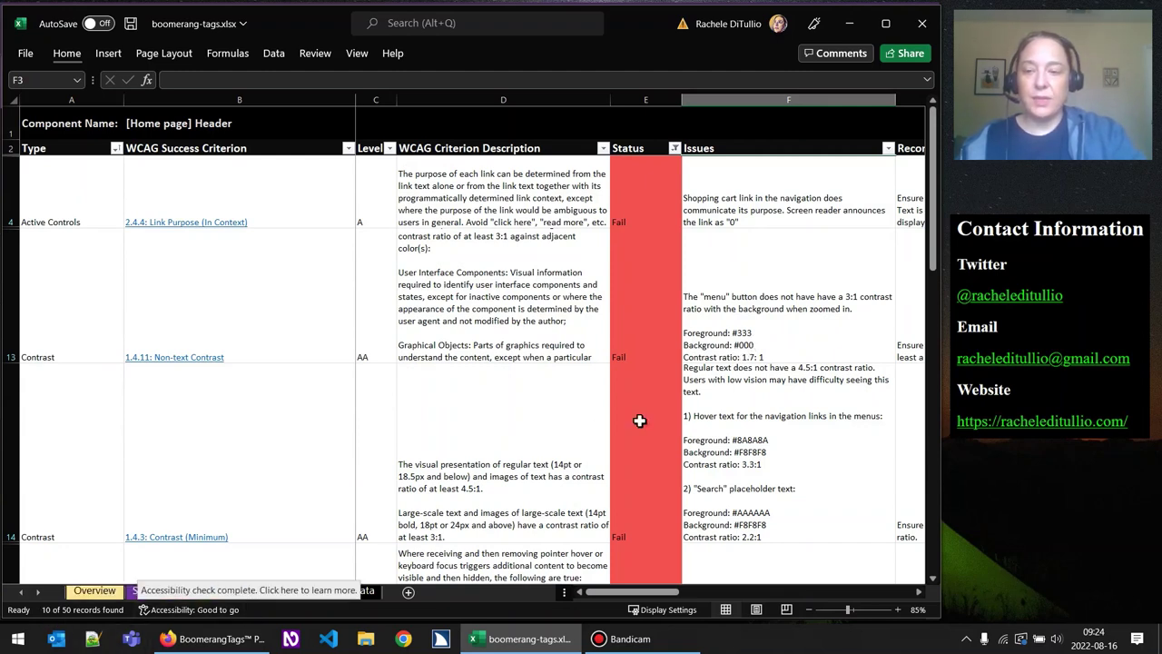
pyautogui.moveTo(933, 156); pyautogui.dragTo(928, 223)
pyautogui.scroll(-5, 873, 223)
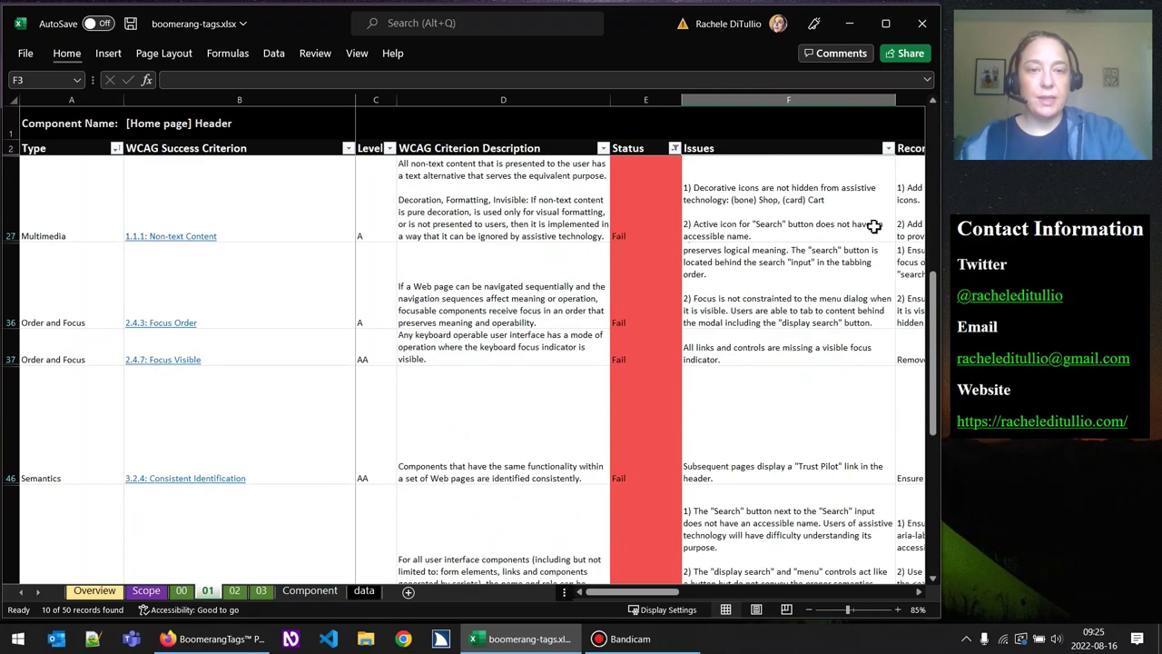
pyautogui.scroll(-1, 874, 225)
pyautogui.scroll(-2, 873, 225)
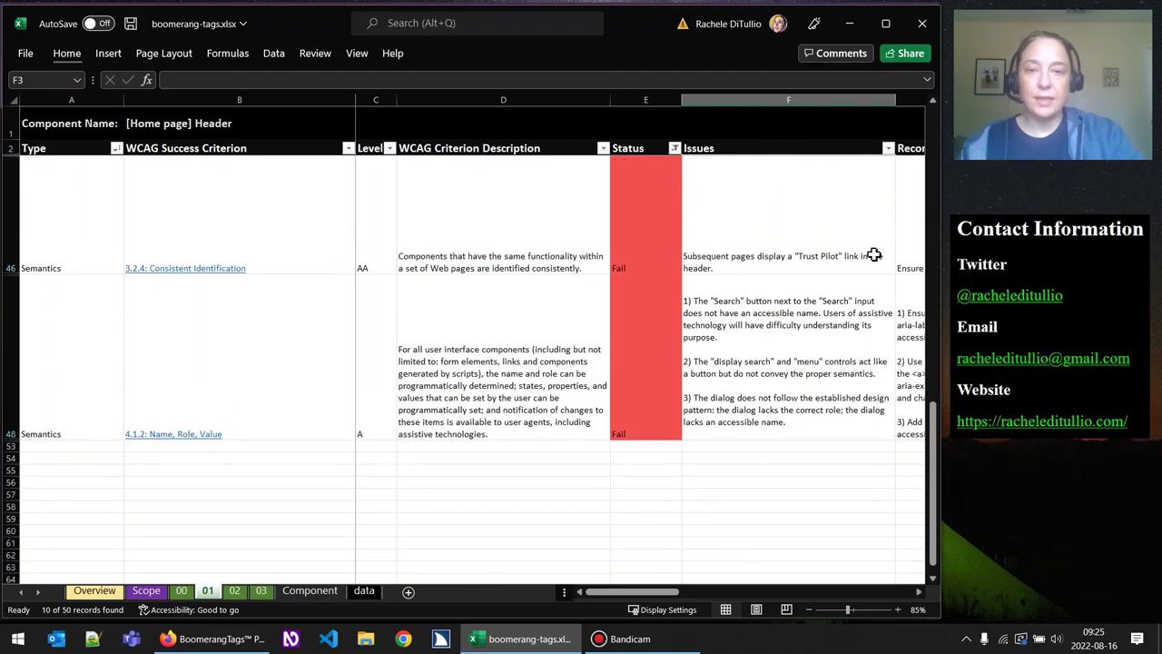
pyautogui.scroll(10, 873, 254)
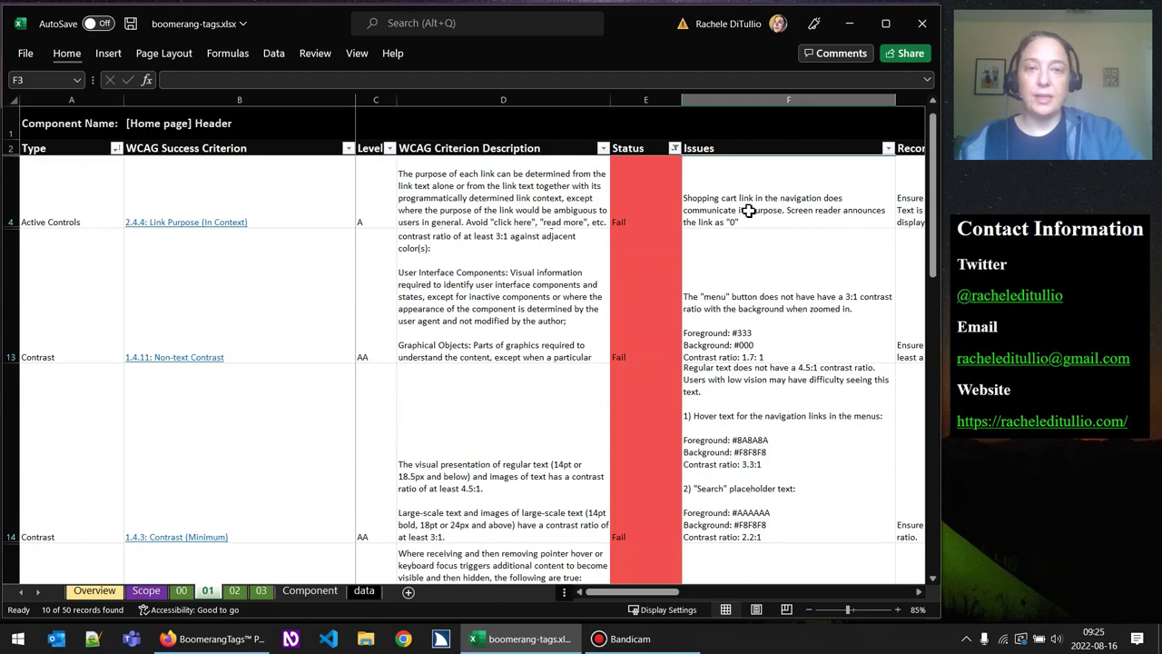
# Restore all statuses in the header sheet's Status filter and open the Common Issues sheet 00.
pyautogui.click(675, 148)
pyautogui.click(550, 325)
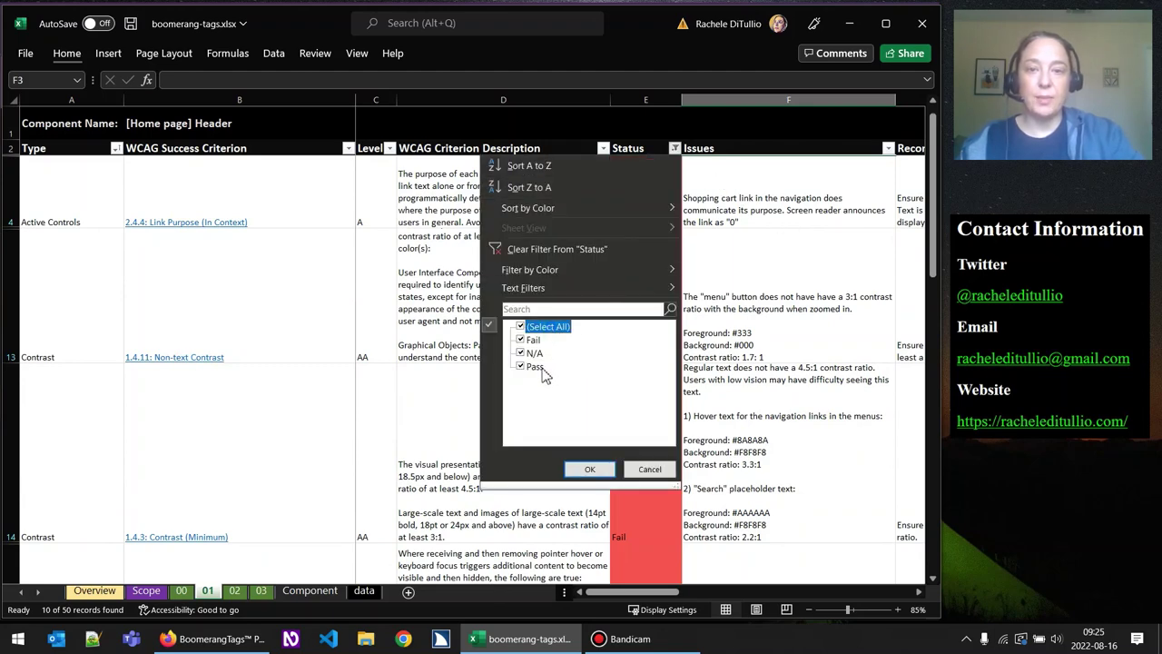
pyautogui.click(590, 472)
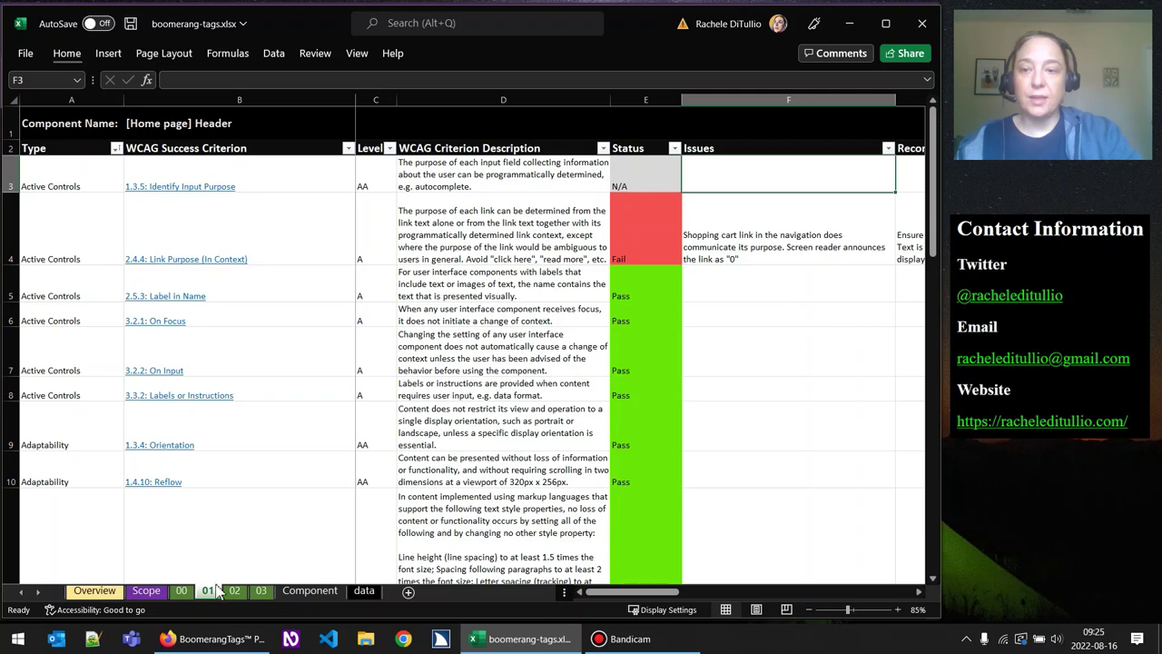
pyautogui.click(181, 591)
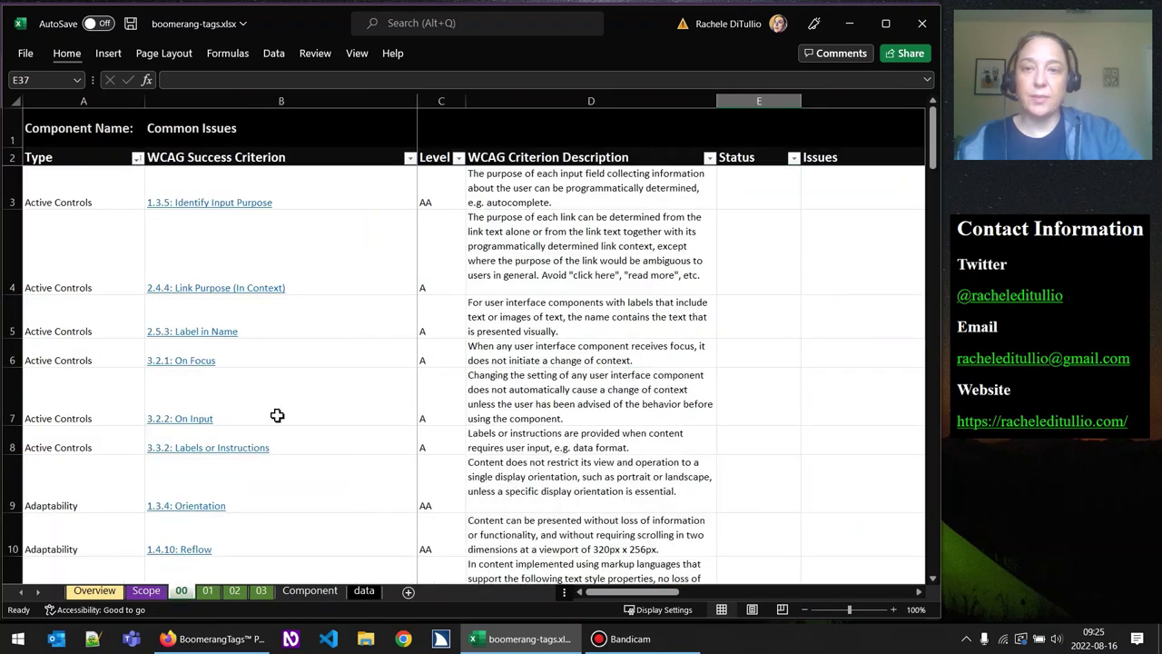